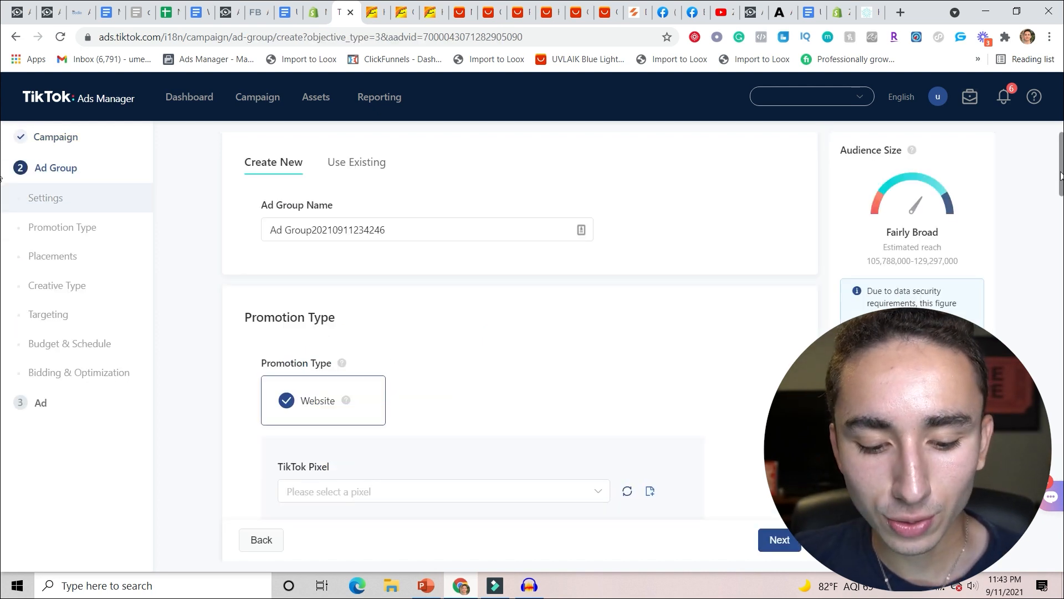
Choose the TikTok Pixel for Shopify for the website promotion and set its optimization event to Complete Payment.
{"action": "scroll", "coordinate": [1060, 173], "scroll_direction": "down", "scroll_amount": 4}
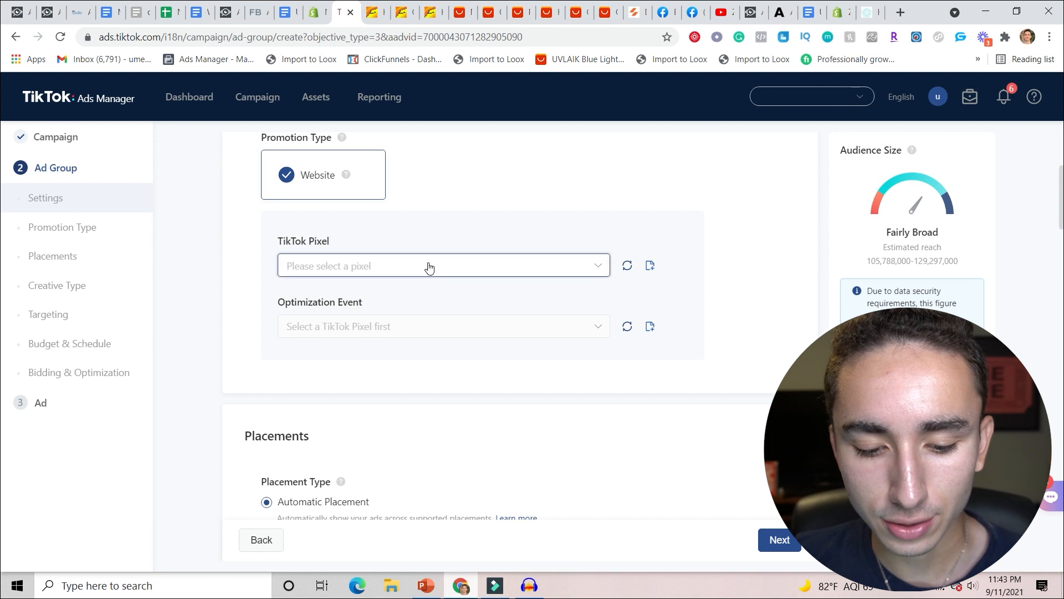
{"action": "left_click", "coordinate": [430, 268]}
{"action": "left_click", "coordinate": [394, 296]}
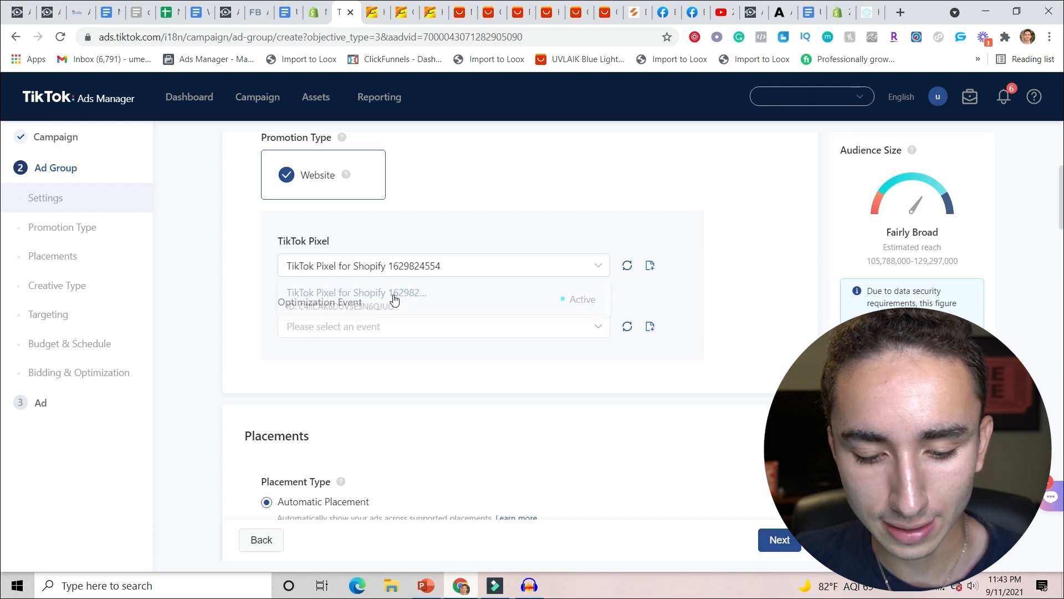
{"action": "left_click", "coordinate": [375, 329]}
{"action": "left_click", "coordinate": [368, 399]}
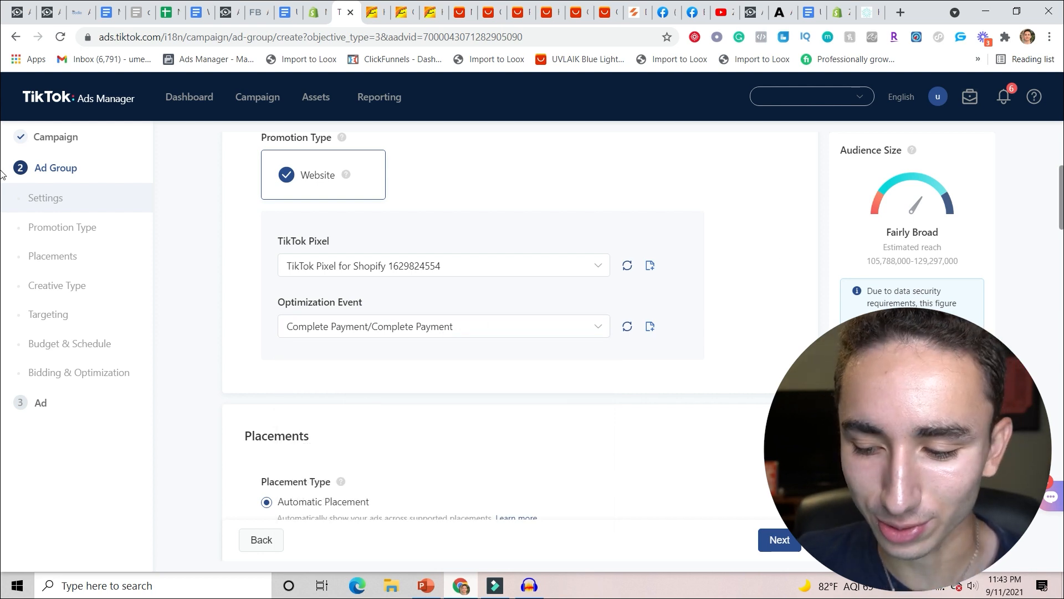
Switch to Select Placement and exclude News Feed App Series and Pangle, leaving only TikTok as the placement.
{"action": "scroll", "coordinate": [1, 186], "scroll_direction": "down", "scroll_amount": 5}
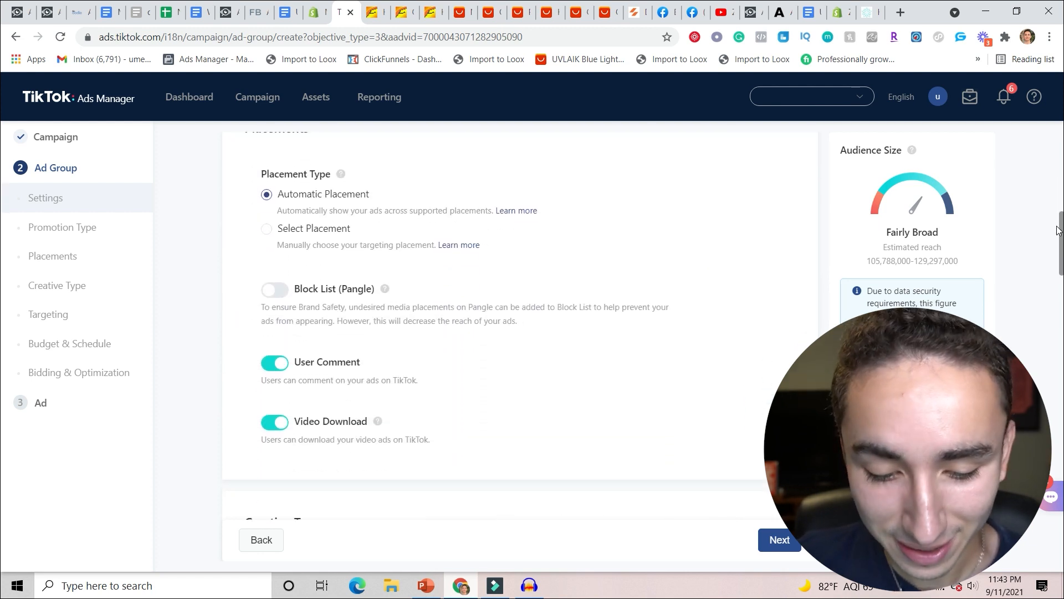
{"action": "left_click", "coordinate": [292, 235]}
{"action": "left_click", "coordinate": [282, 331]}
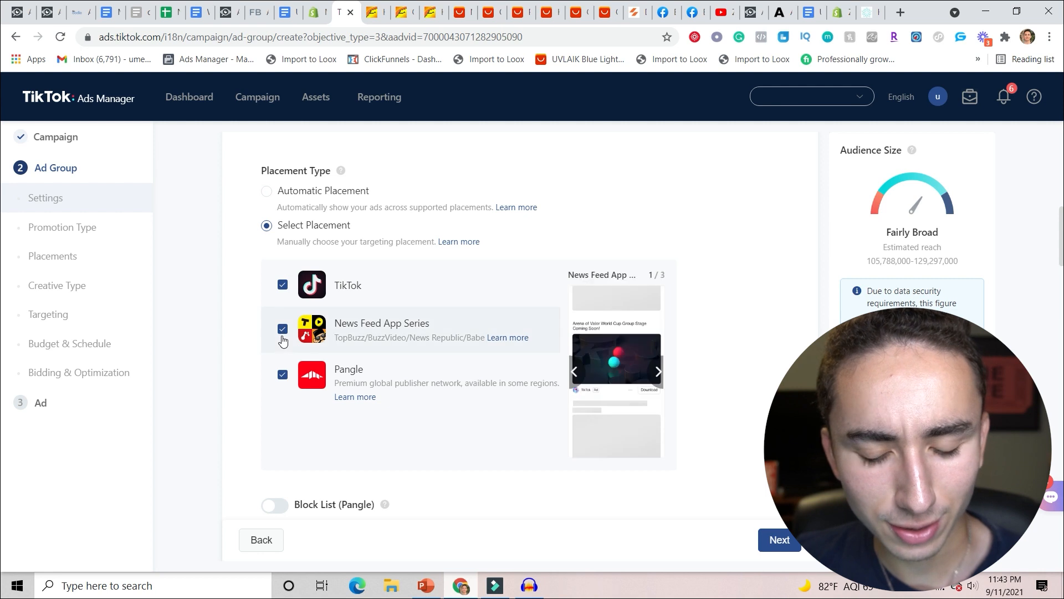
{"action": "left_click", "coordinate": [282, 376]}
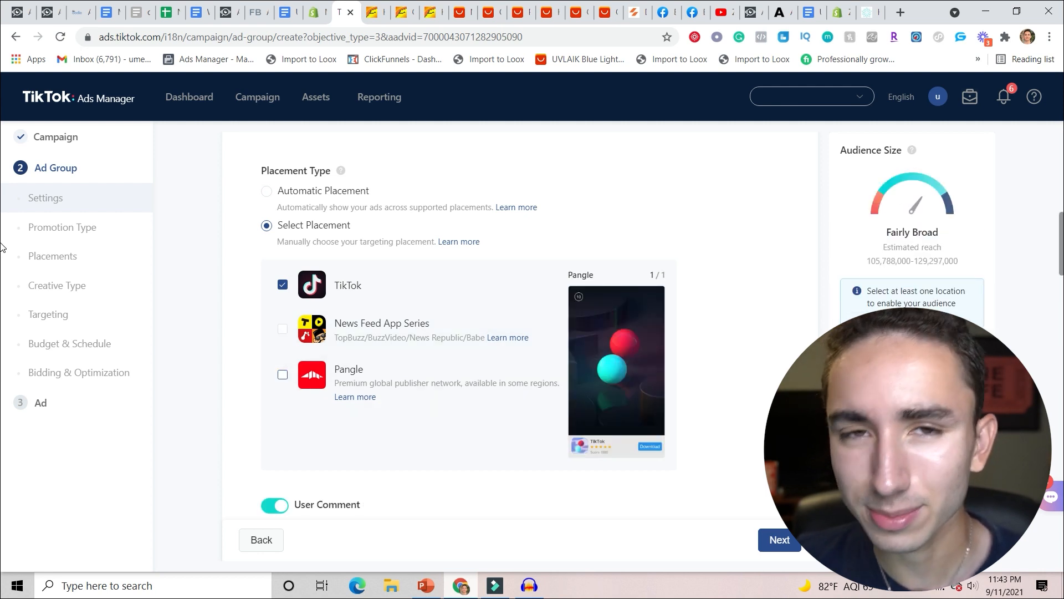
Turn off User Comment and Video Download for the ad group.
{"action": "scroll", "coordinate": [2, 247], "scroll_direction": "down", "scroll_amount": 3}
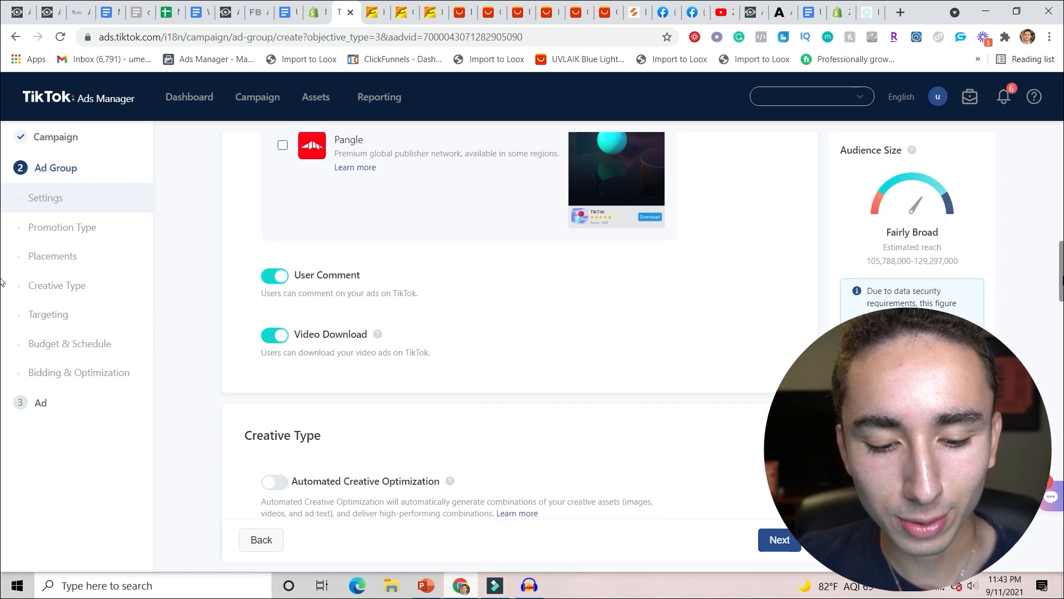
{"action": "scroll", "coordinate": [410, 231], "scroll_direction": "down", "scroll_amount": 1}
{"action": "left_click", "coordinate": [272, 244]}
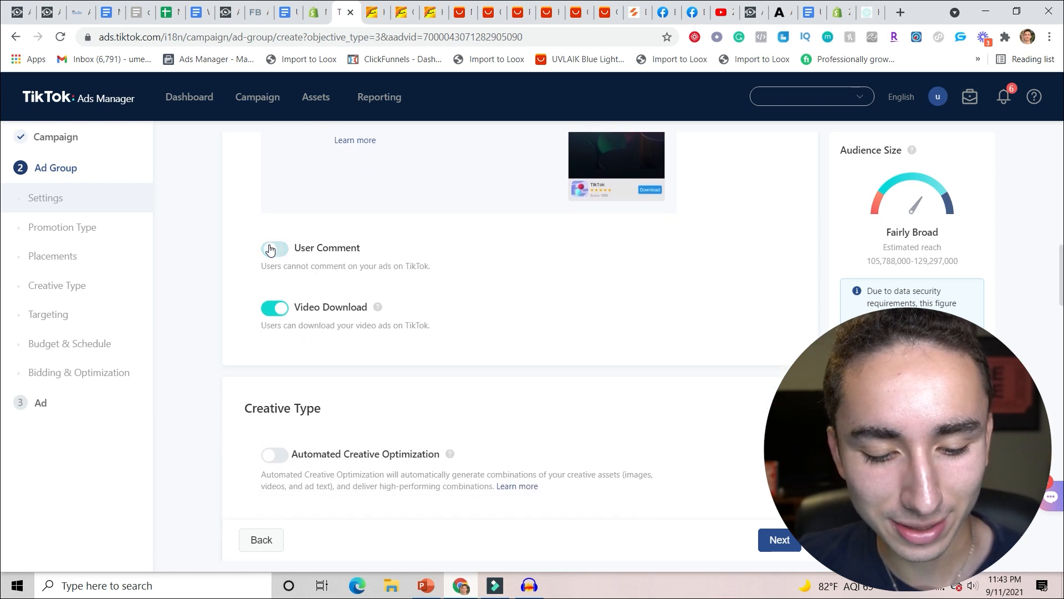
{"action": "left_click", "coordinate": [273, 308]}
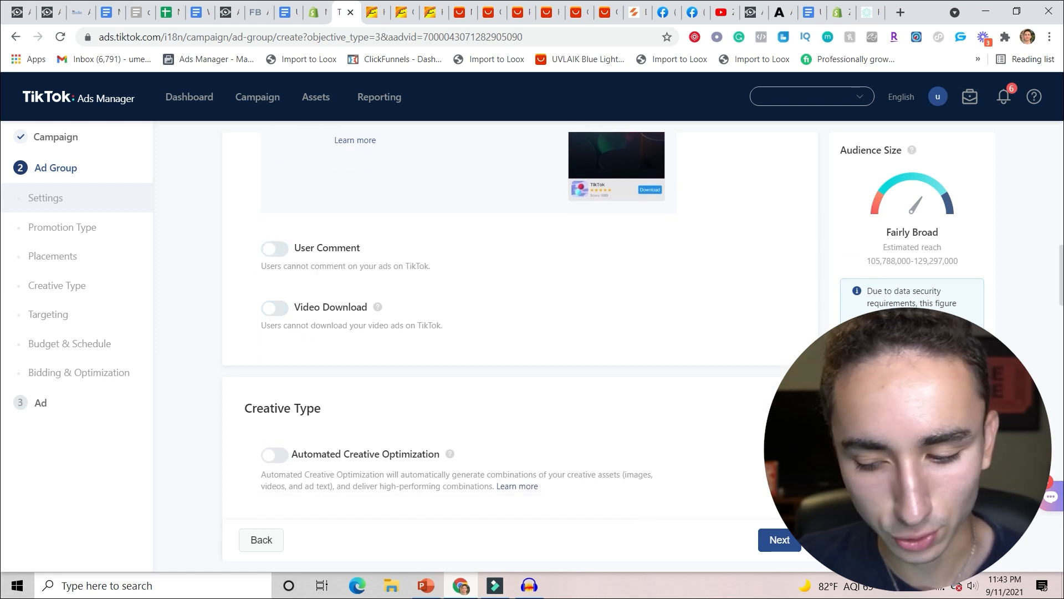
Add Canada to the targeted locations in the ad group's demographics, alongside the United States.
{"action": "scroll", "coordinate": [1, 296], "scroll_direction": "down", "scroll_amount": 4}
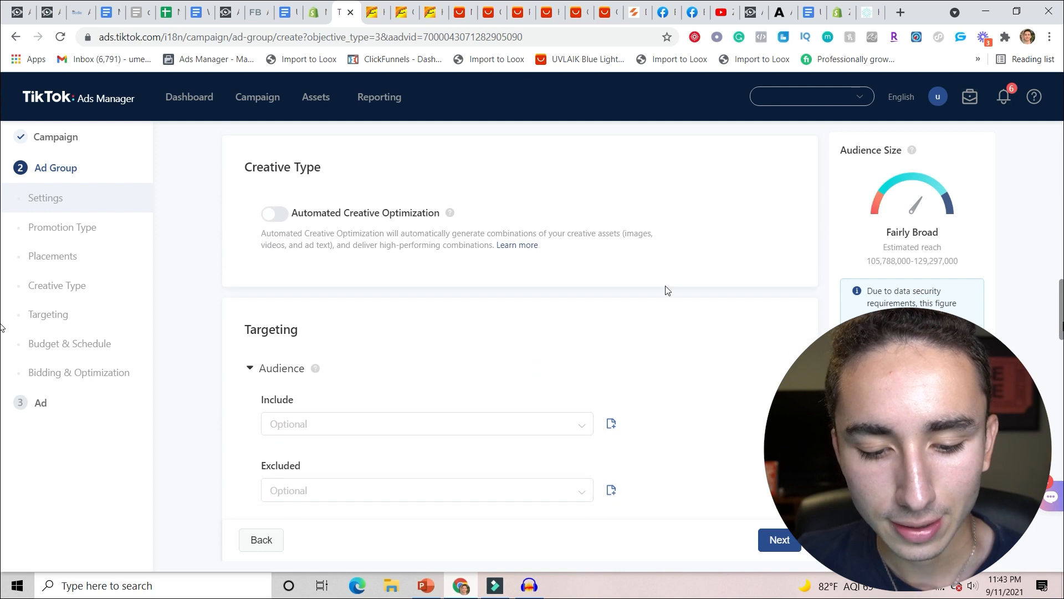
{"action": "scroll", "coordinate": [471, 305], "scroll_direction": "down", "scroll_amount": 4}
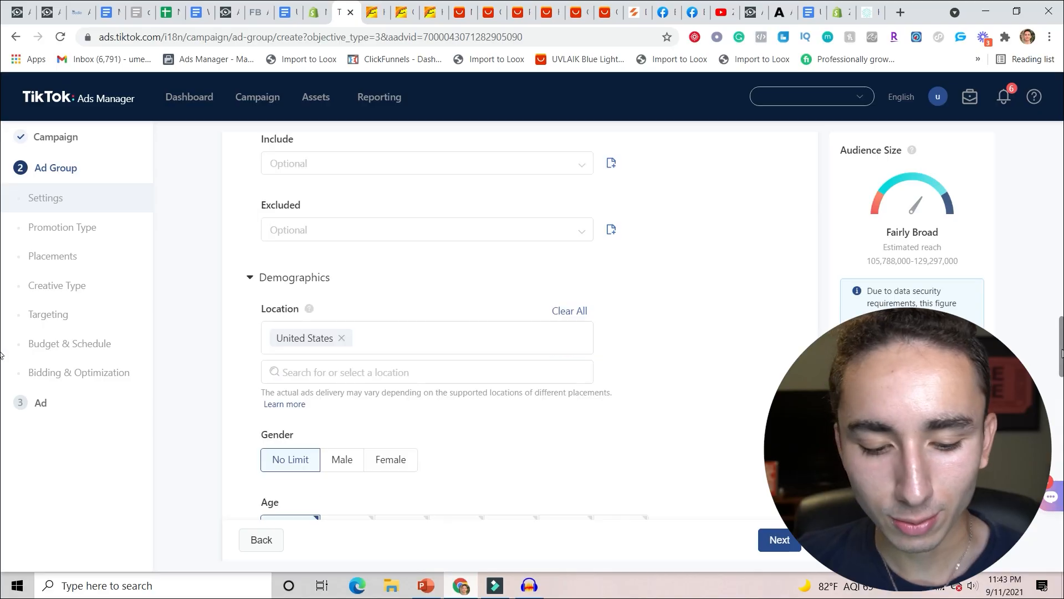
{"action": "scroll", "coordinate": [1060, 370], "scroll_direction": "down", "scroll_amount": 3}
{"action": "scroll", "coordinate": [1060, 370], "scroll_direction": "up", "scroll_amount": 2}
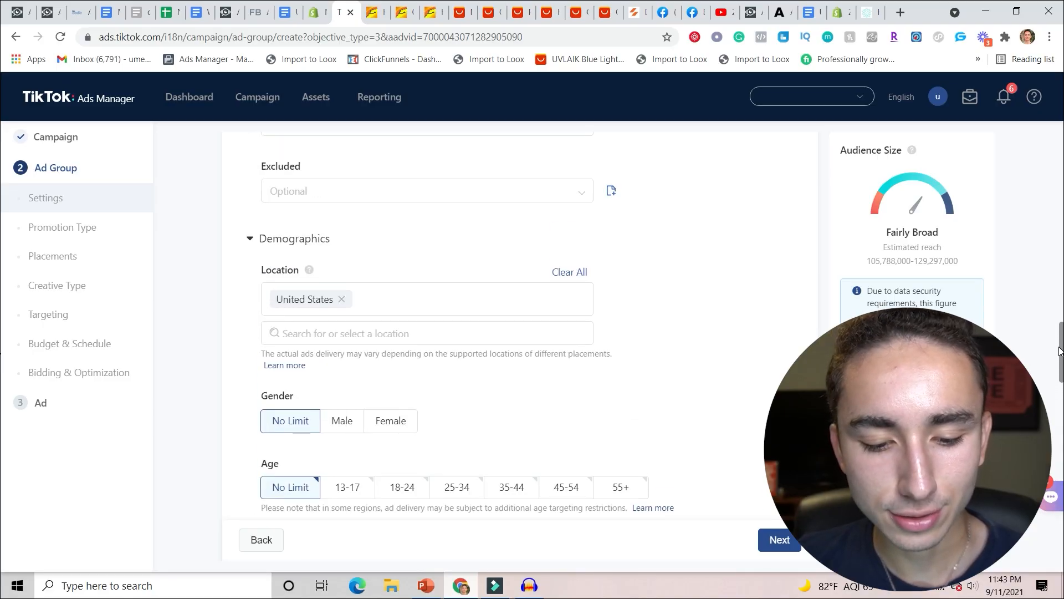
{"action": "left_click", "coordinate": [389, 340]}
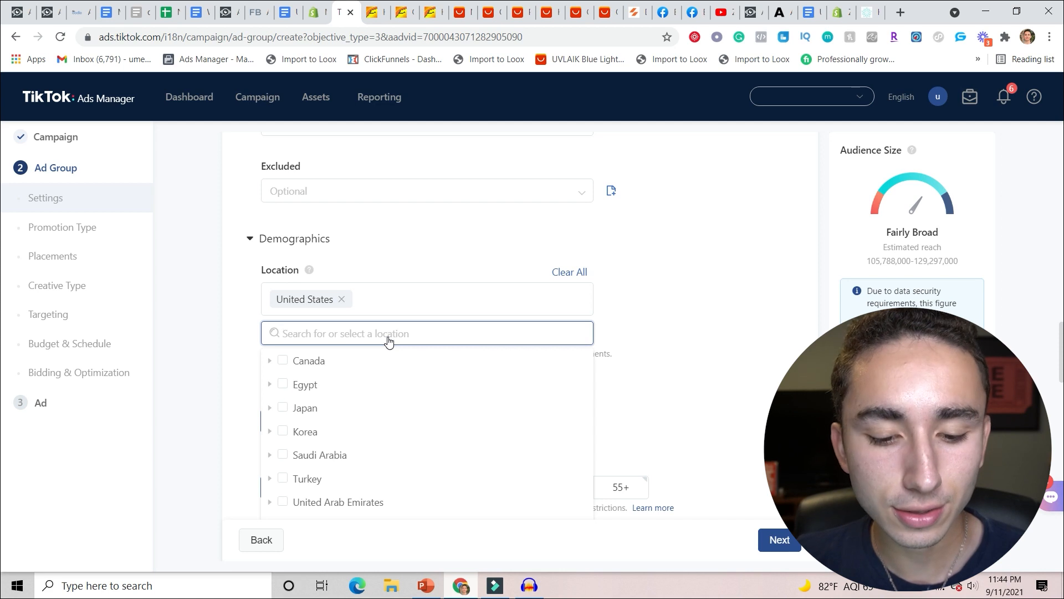
{"action": "left_click", "coordinate": [283, 360]}
{"action": "left_click", "coordinate": [691, 316]}
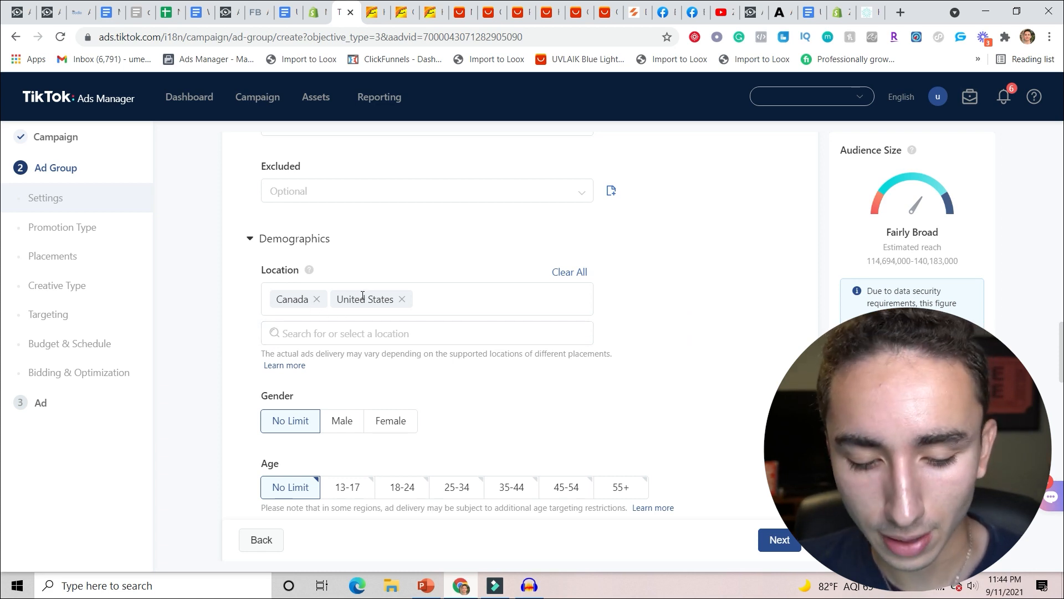
Try the Female and Male gender options, and return the gender targeting to No Limit.
{"action": "scroll", "coordinate": [1, 350], "scroll_direction": "down", "scroll_amount": 1}
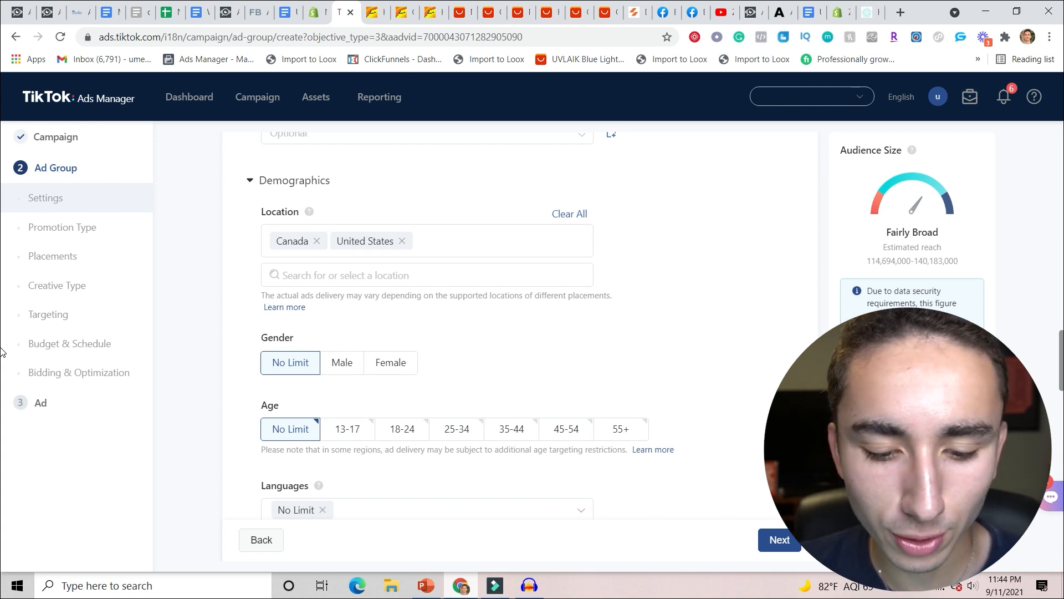
{"action": "scroll", "coordinate": [2, 349], "scroll_direction": "down", "scroll_amount": 2}
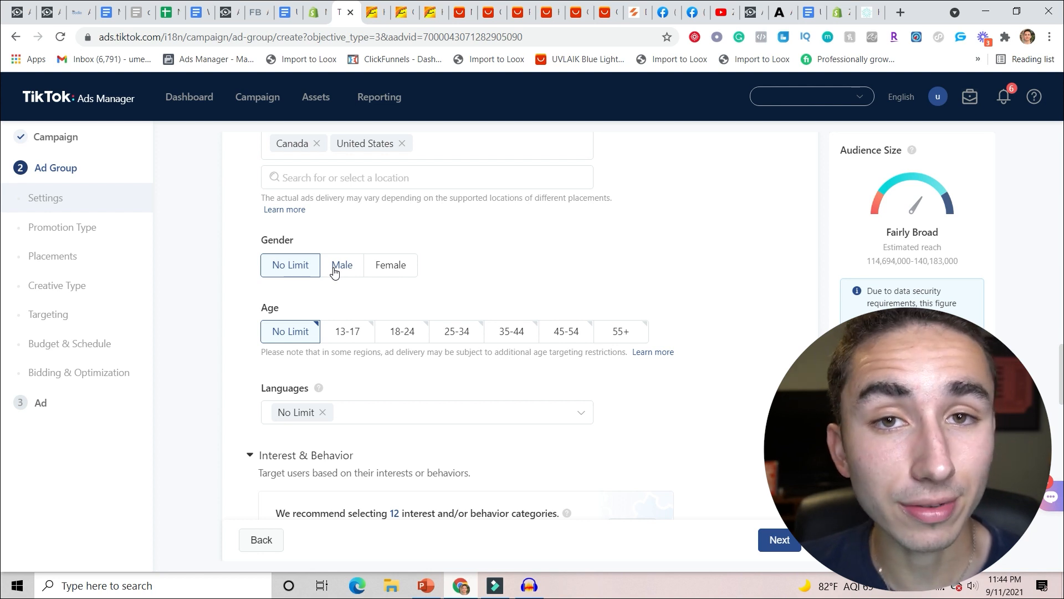
{"action": "left_click", "coordinate": [397, 275]}
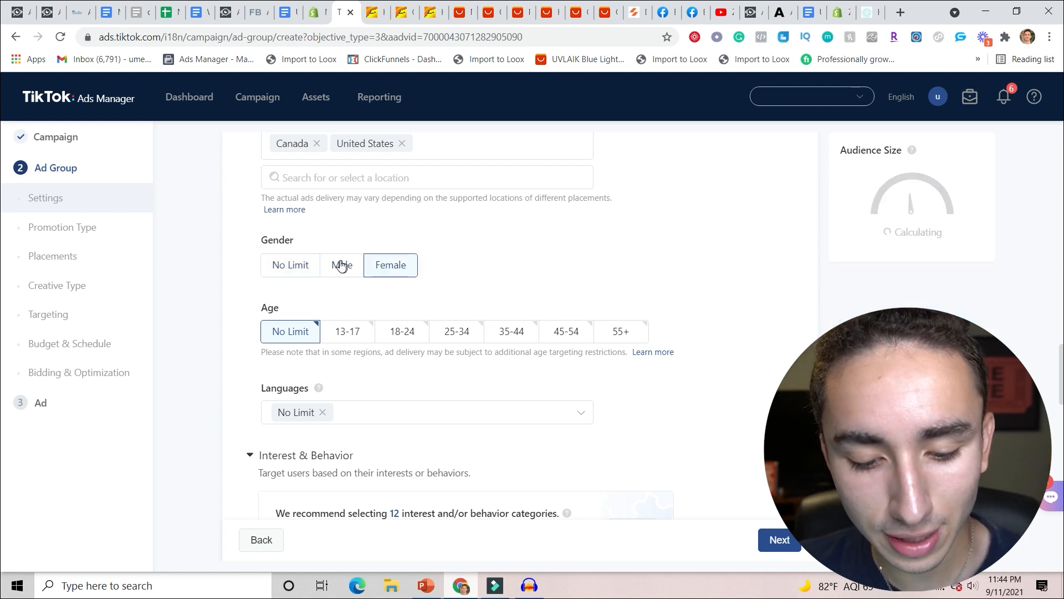
{"action": "left_click", "coordinate": [344, 265]}
{"action": "left_click", "coordinate": [286, 265]}
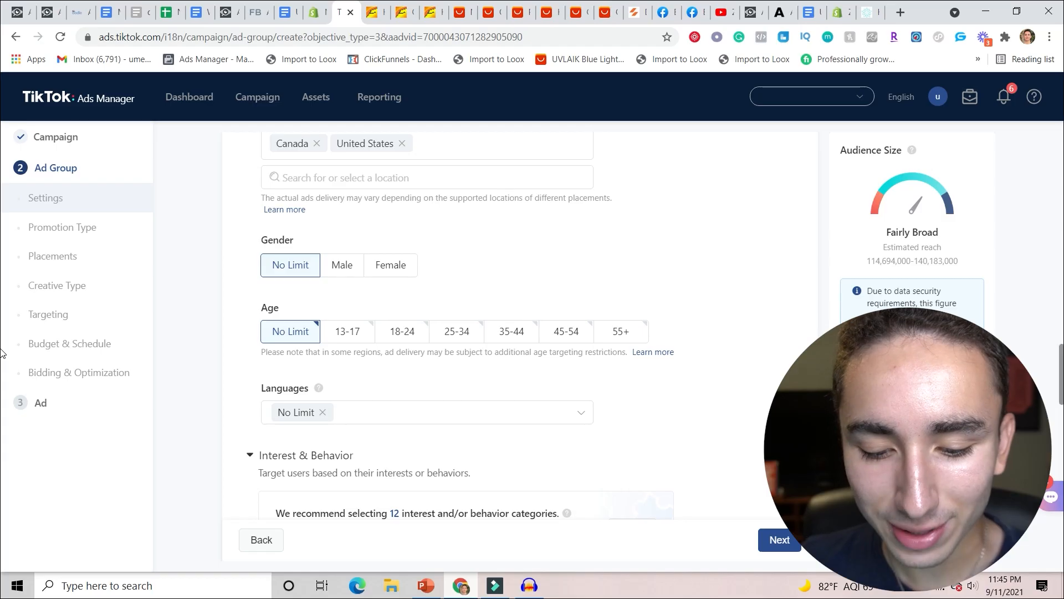
Set the ad group's daily budget to 20 USD.
{"action": "scroll", "coordinate": [3, 377], "scroll_direction": "down", "scroll_amount": 2}
{"action": "scroll", "coordinate": [2, 385], "scroll_direction": "down", "scroll_amount": 1}
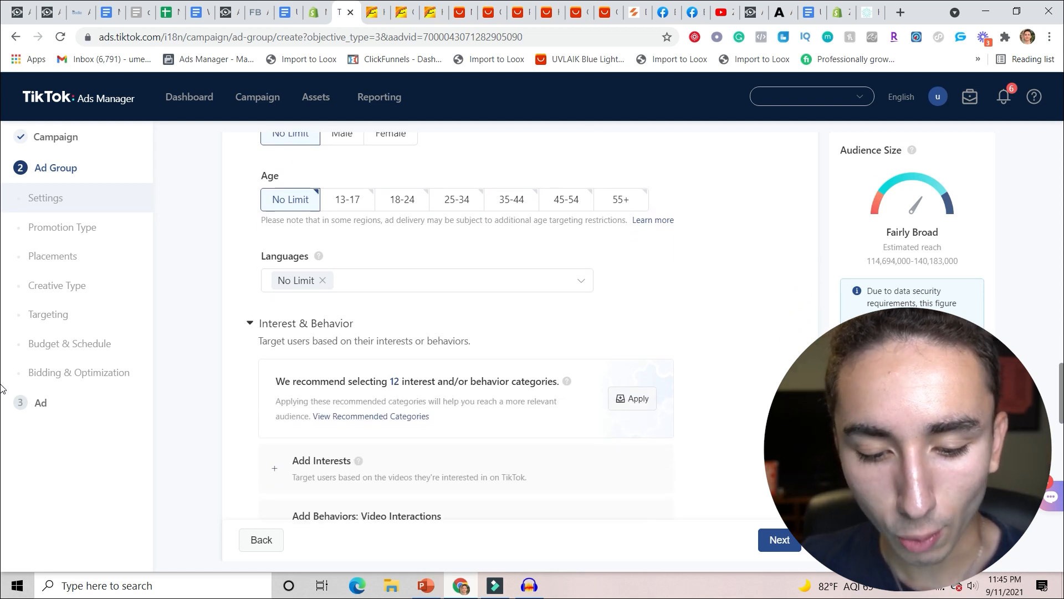
{"action": "scroll", "coordinate": [3, 390], "scroll_direction": "down", "scroll_amount": 4}
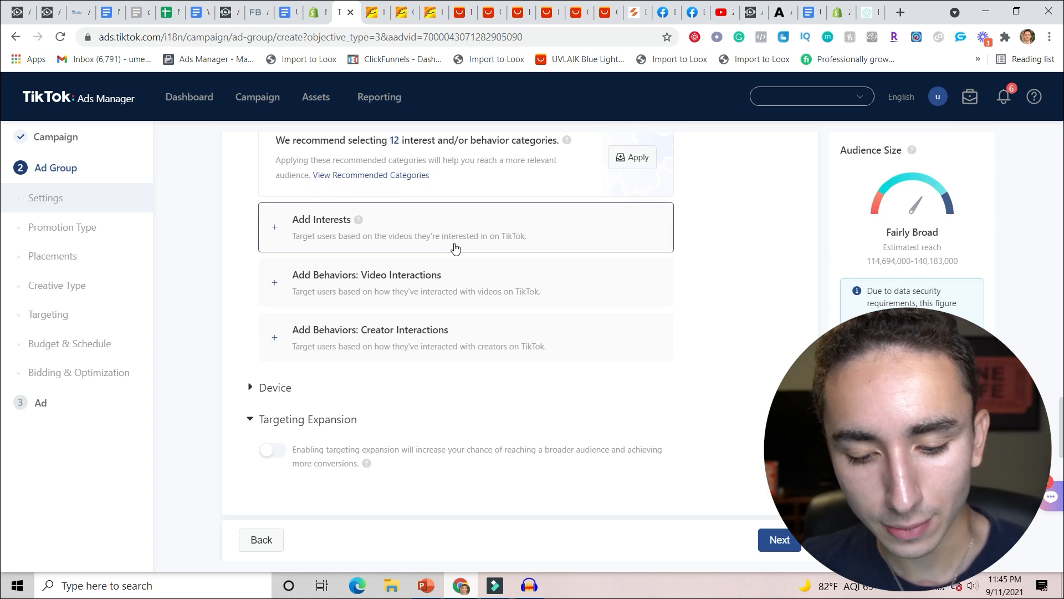
{"action": "scroll", "coordinate": [2, 394], "scroll_direction": "down", "scroll_amount": 5}
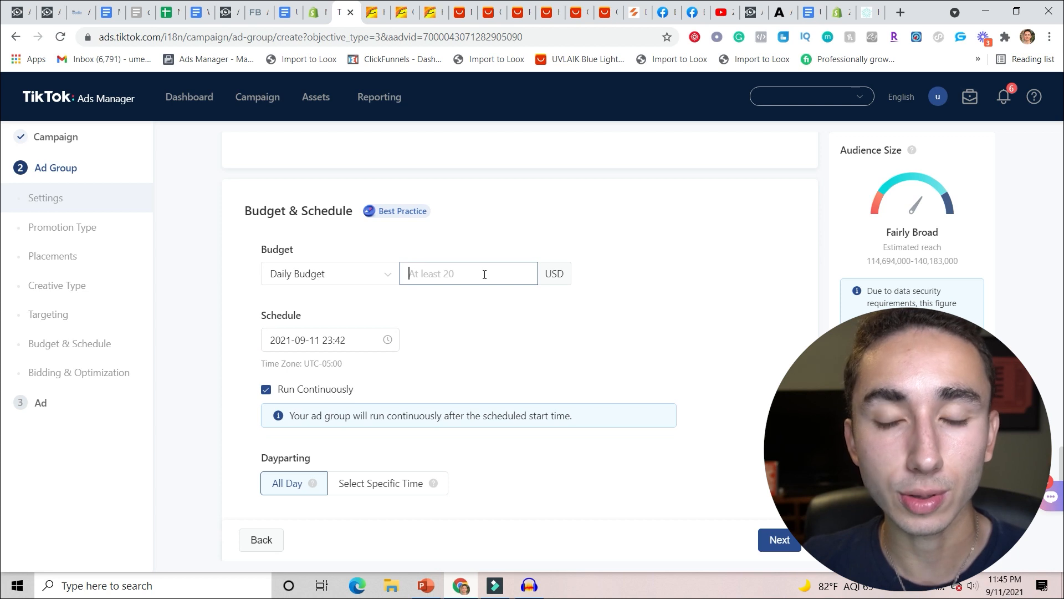
{"action": "left_click", "coordinate": [484, 274]}
{"action": "type", "text": "20"}
{"action": "left_click", "coordinate": [789, 277]}
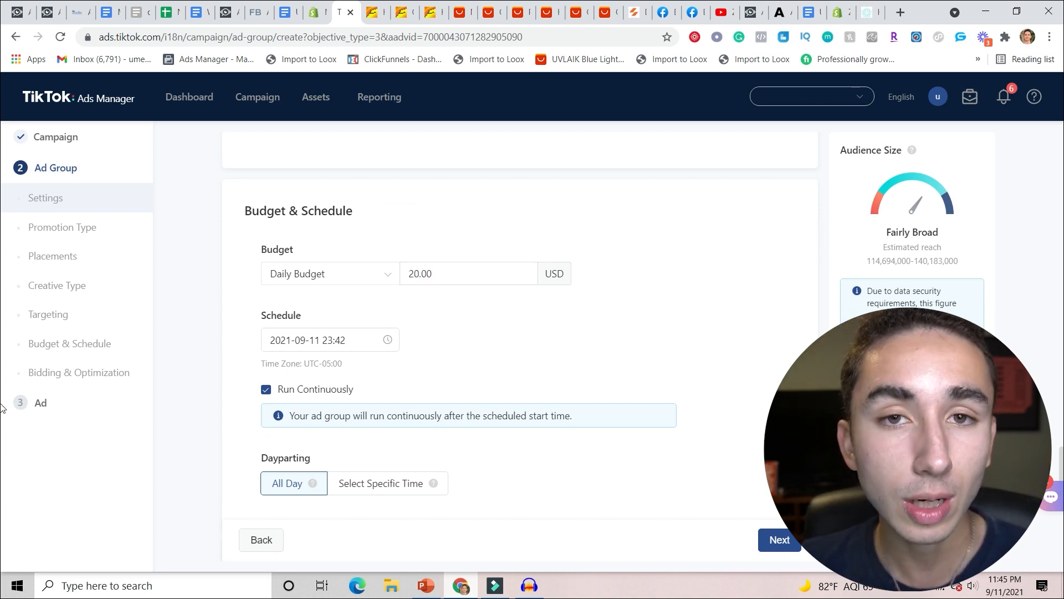
Choose Lowest Cost as the bid strategy for the Conversion optimization goal.
{"action": "scroll", "coordinate": [2, 463], "scroll_direction": "down", "scroll_amount": 6}
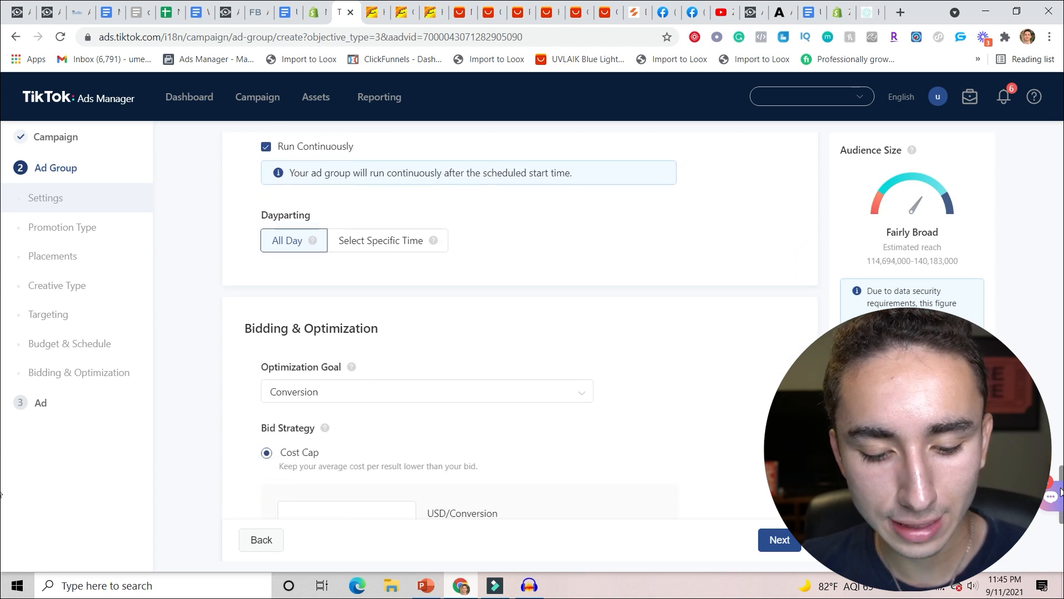
{"action": "scroll", "coordinate": [1060, 504], "scroll_direction": "down", "scroll_amount": 3}
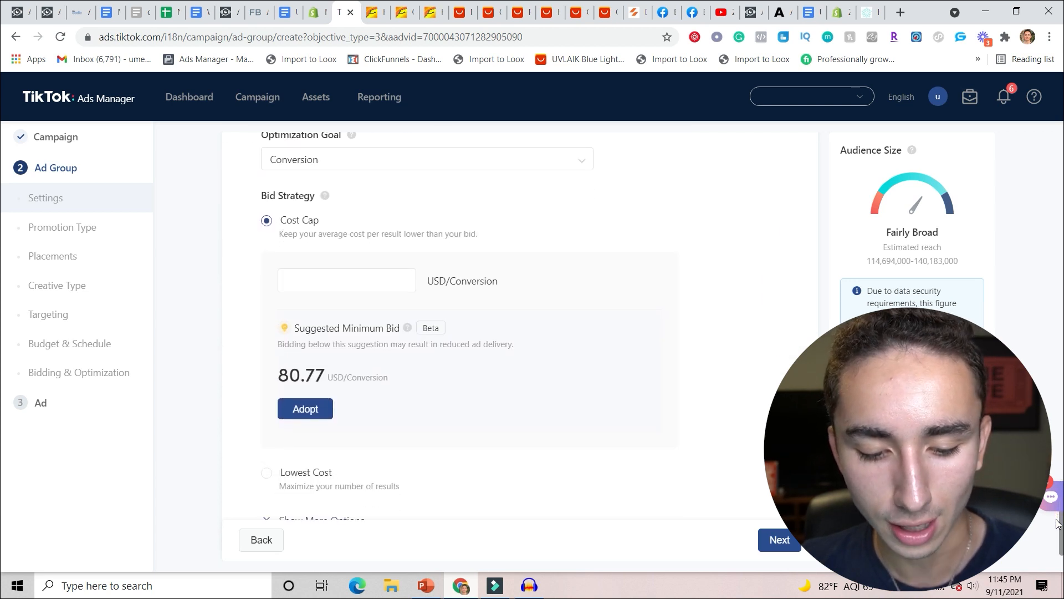
{"action": "left_click", "coordinate": [282, 446]}
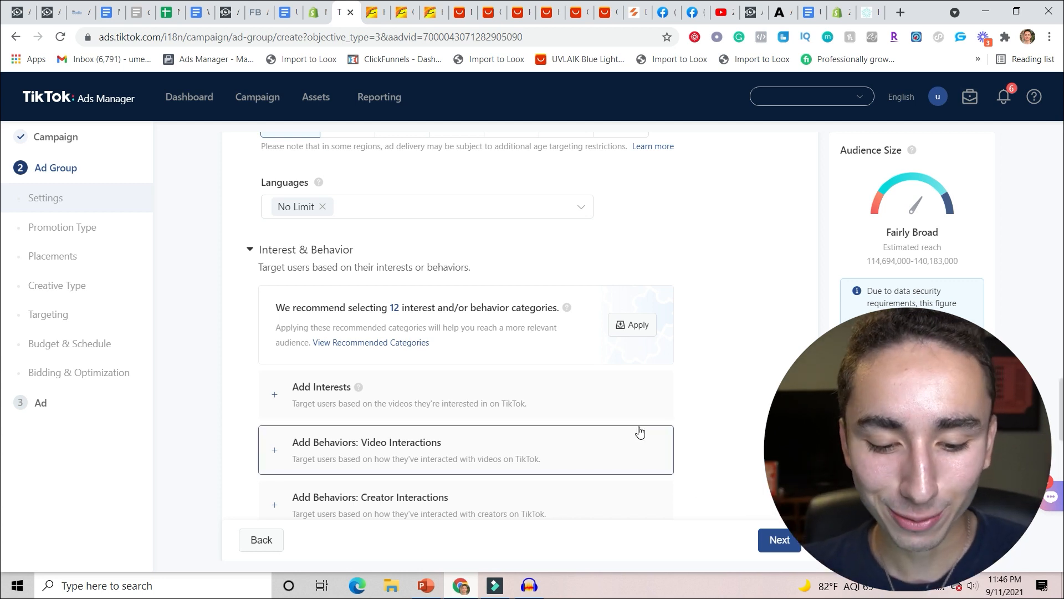
Add an interest group to the targeting and include the Baby, Kids & Maternity category.
{"action": "left_click", "coordinate": [474, 393]}
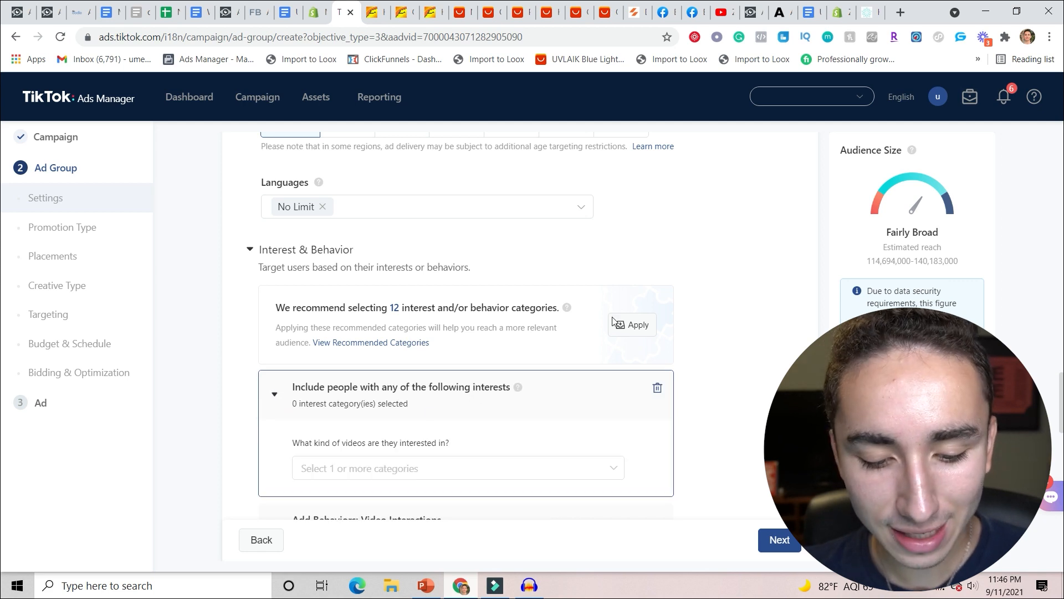
{"action": "left_click_drag", "start_coordinate": [1062, 380], "coordinate": [1061, 385]}
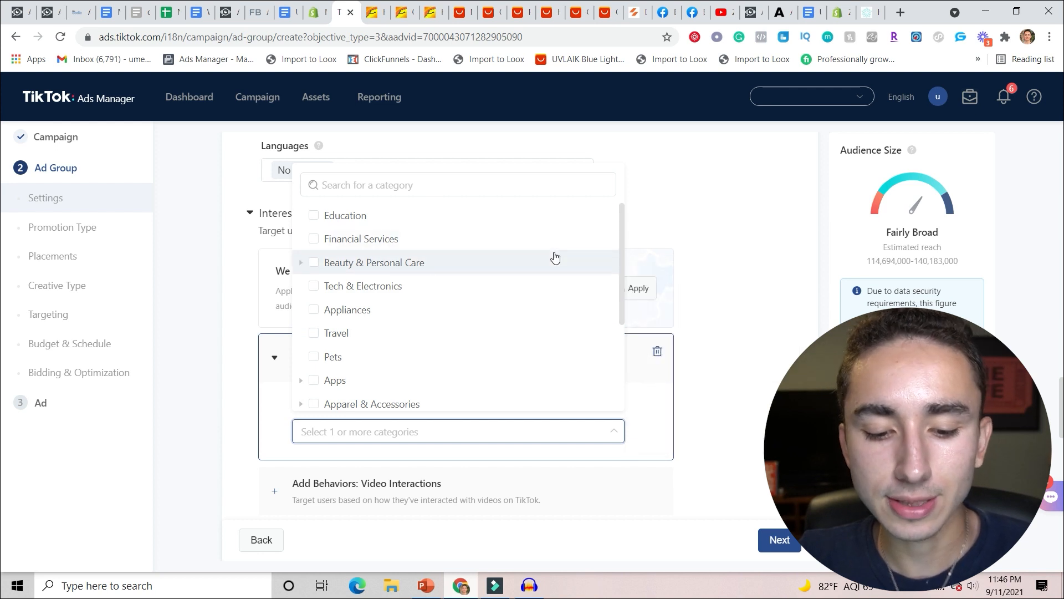
{"action": "left_click_drag", "start_coordinate": [622, 265], "coordinate": [601, 278]}
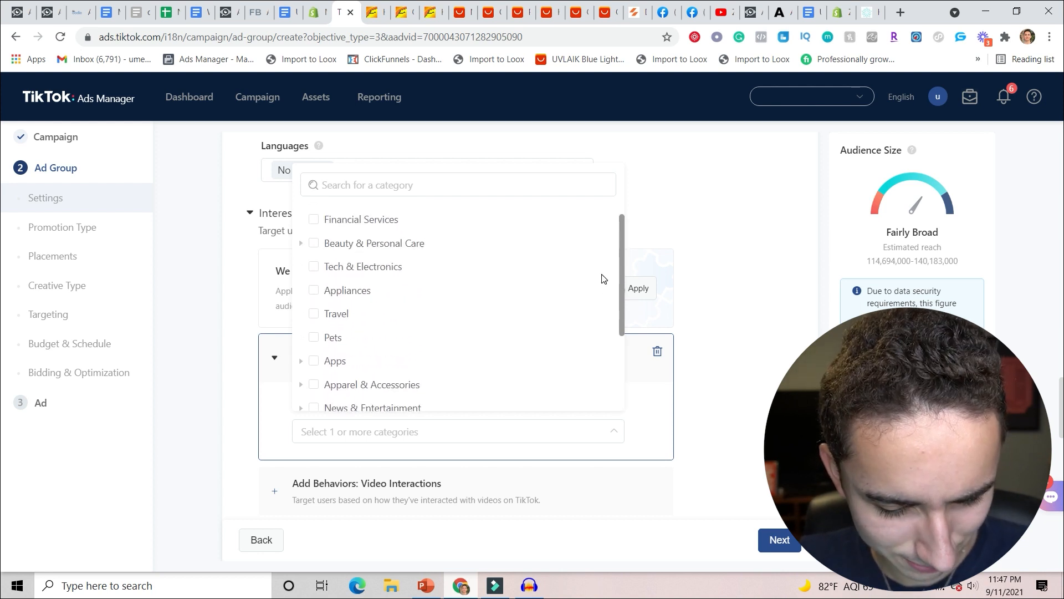
{"action": "mouse_move", "coordinate": [560, 269]}
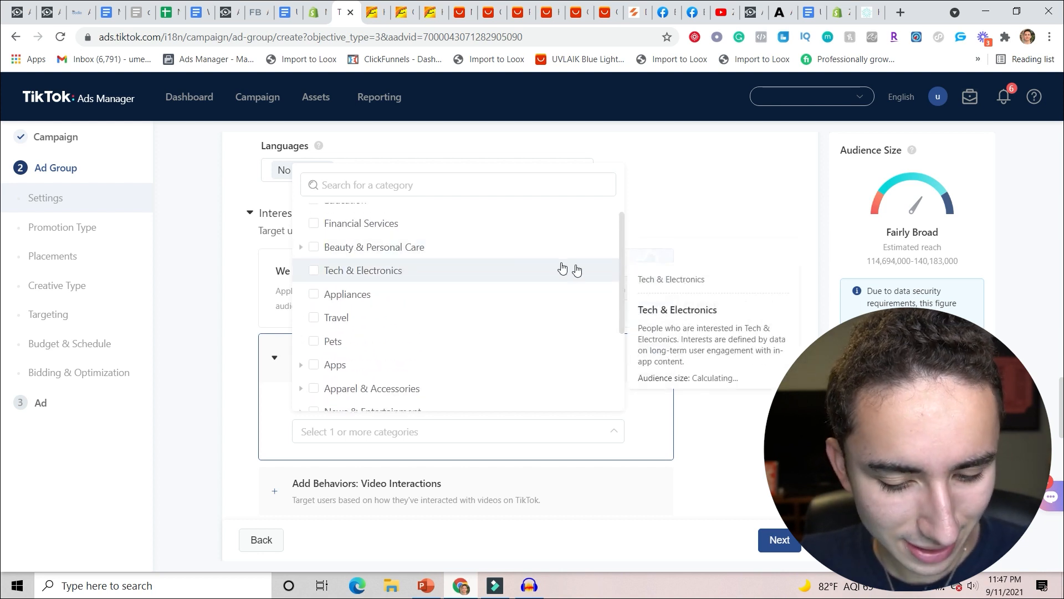
{"action": "left_click_drag", "start_coordinate": [624, 289], "coordinate": [621, 257]}
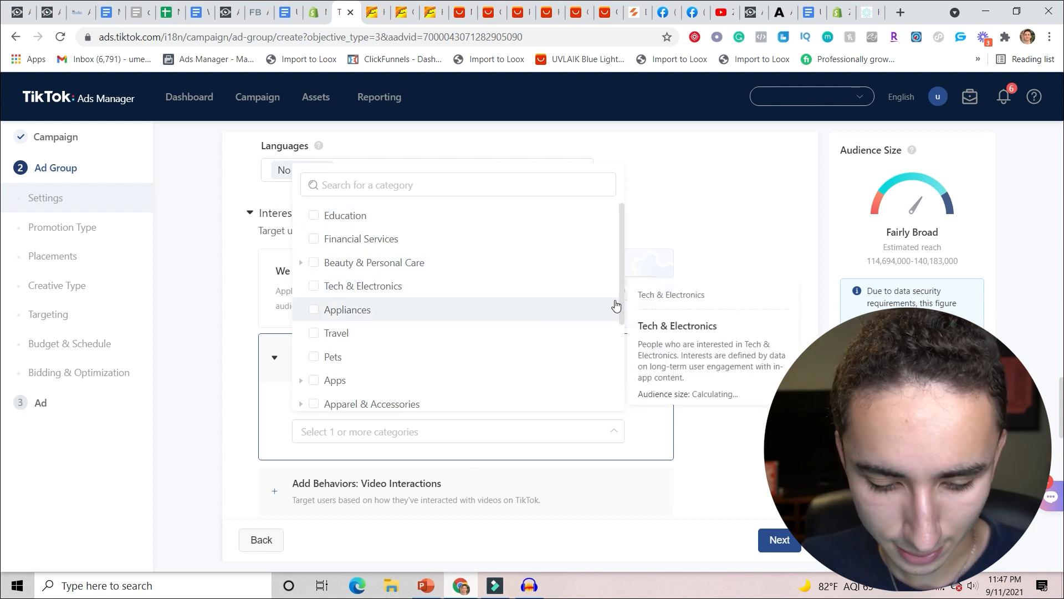
{"action": "left_click_drag", "start_coordinate": [623, 301], "coordinate": [614, 373]}
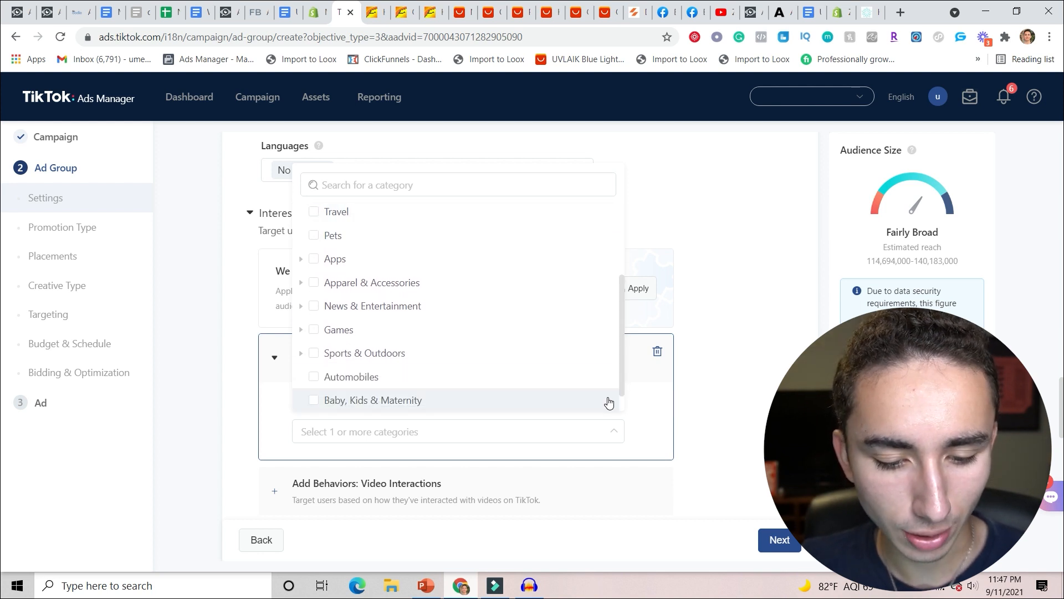
{"action": "left_click_drag", "start_coordinate": [623, 370], "coordinate": [620, 387]}
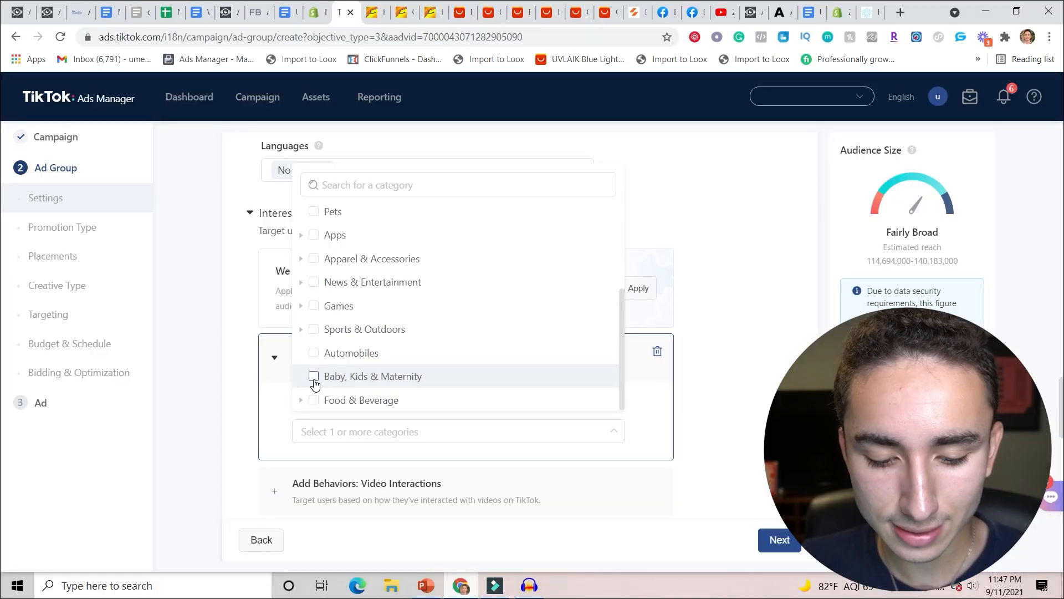
{"action": "left_click", "coordinate": [314, 377]}
{"action": "left_click", "coordinate": [736, 368]}
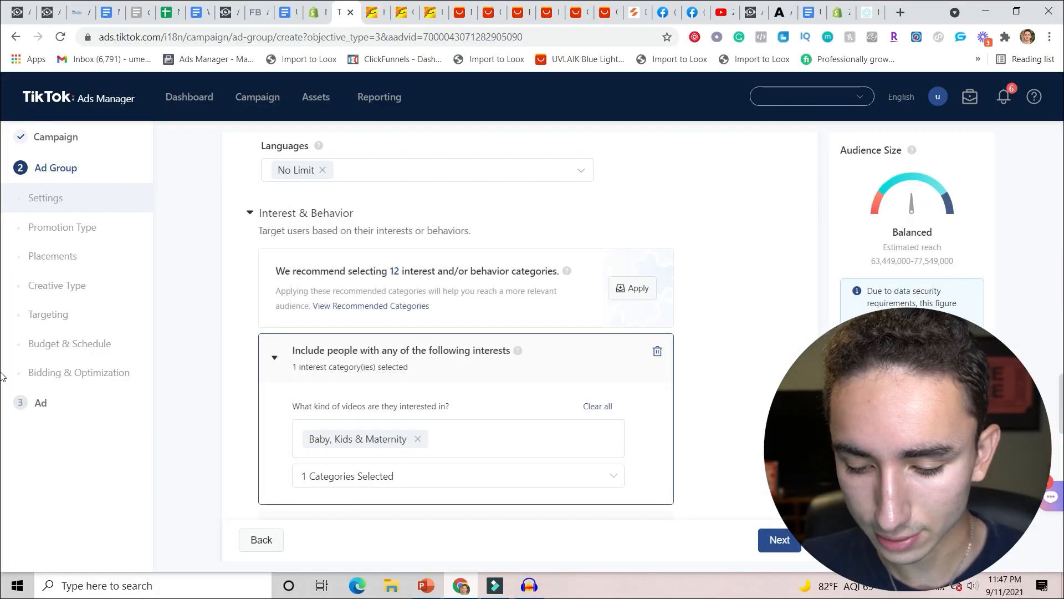
Add a video-interaction behavior targeting people who watched Family & Relationships videos to the end within the past 15 days.
{"action": "scroll", "coordinate": [520, 372], "scroll_direction": "down", "scroll_amount": 4}
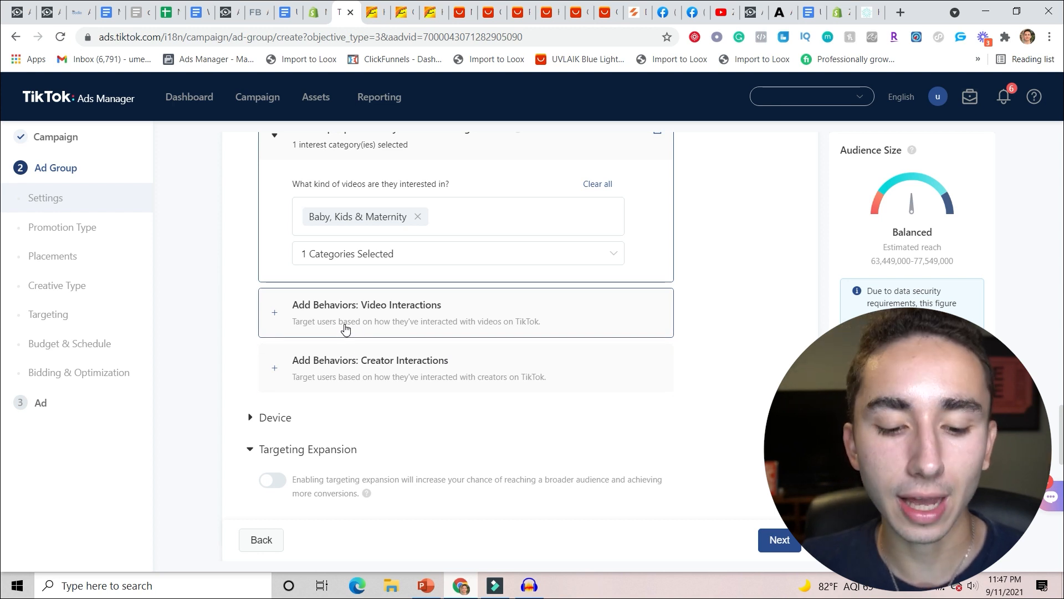
{"action": "left_click", "coordinate": [353, 323]}
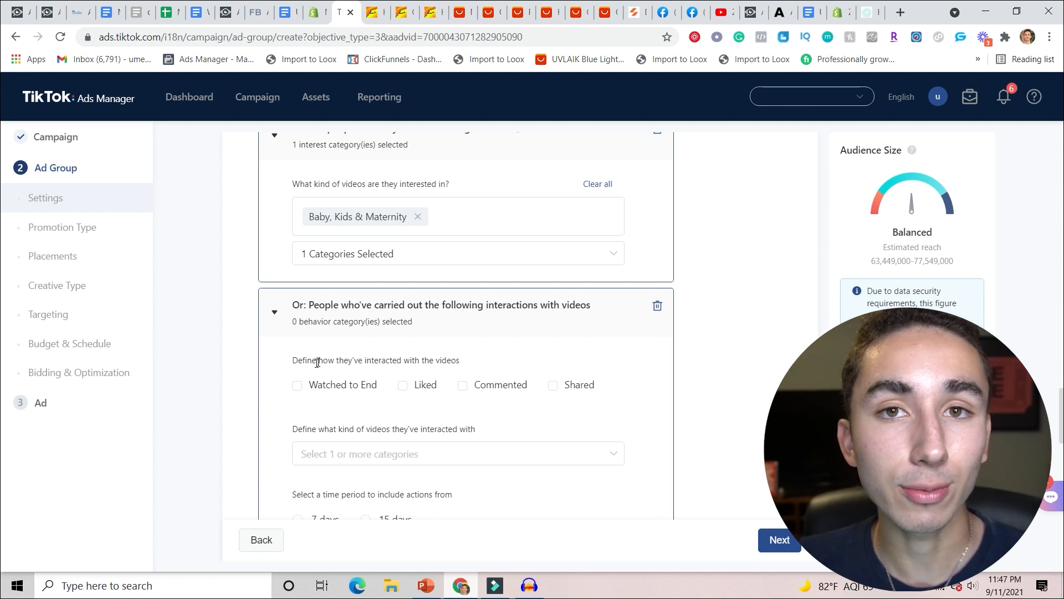
{"action": "left_click", "coordinate": [298, 388]}
{"action": "scroll", "coordinate": [443, 344], "scroll_direction": "down", "scroll_amount": 2}
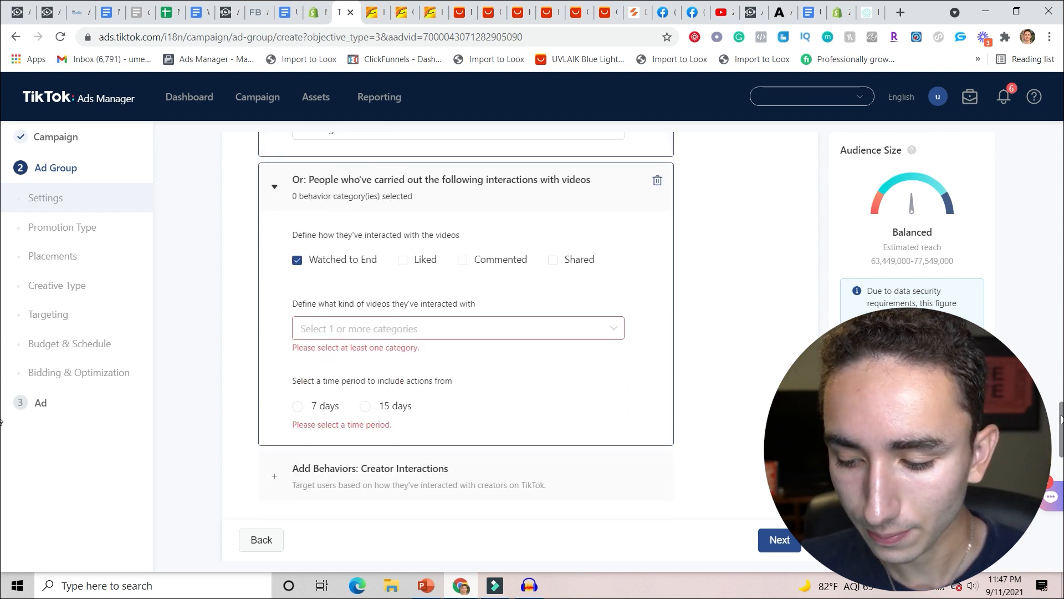
{"action": "left_click", "coordinate": [411, 329]}
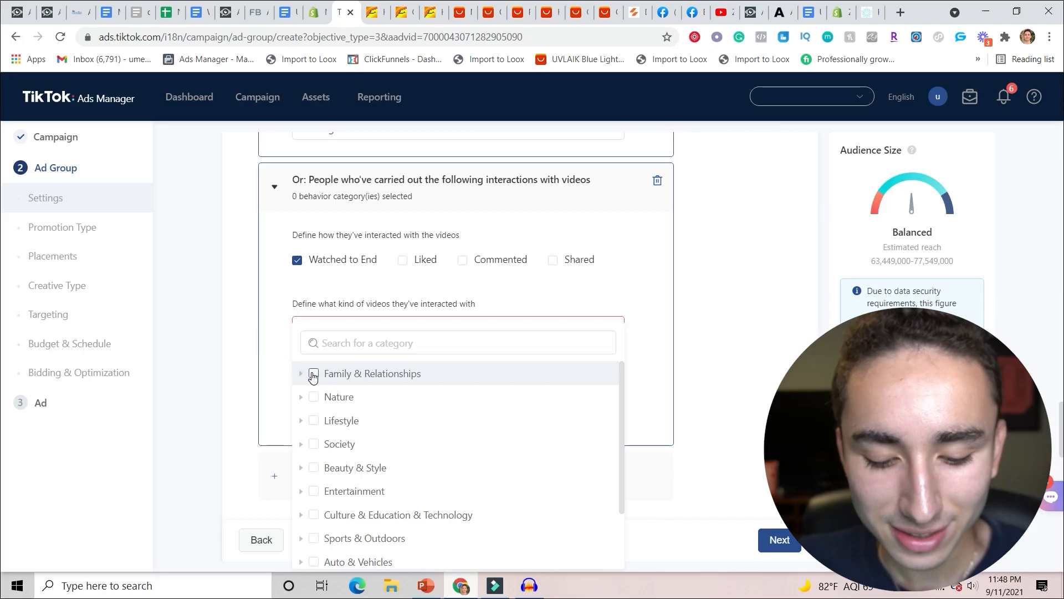
{"action": "left_click", "coordinate": [313, 375]}
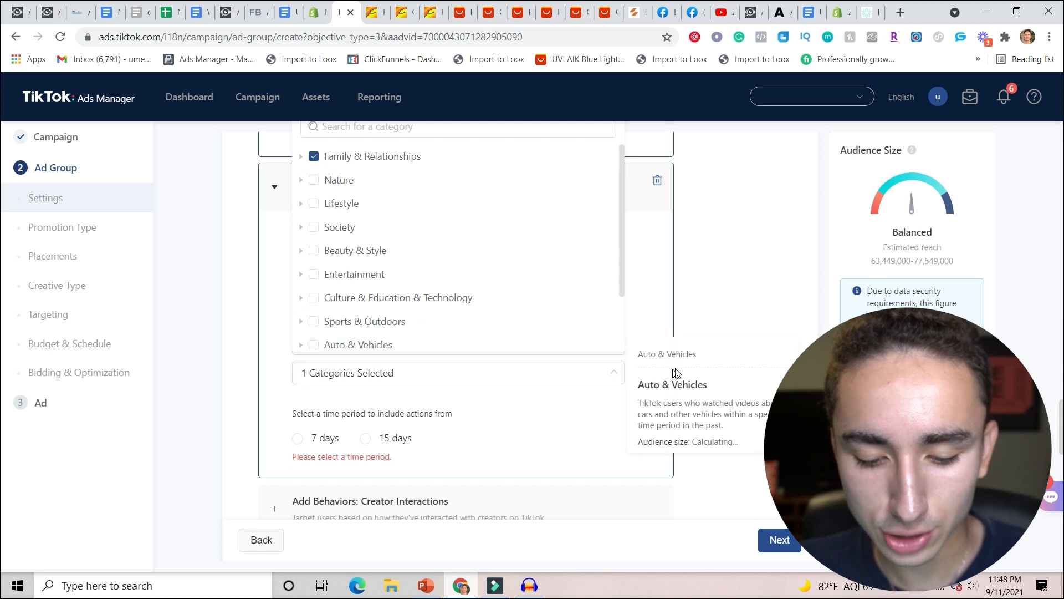
{"action": "left_click", "coordinate": [382, 438]}
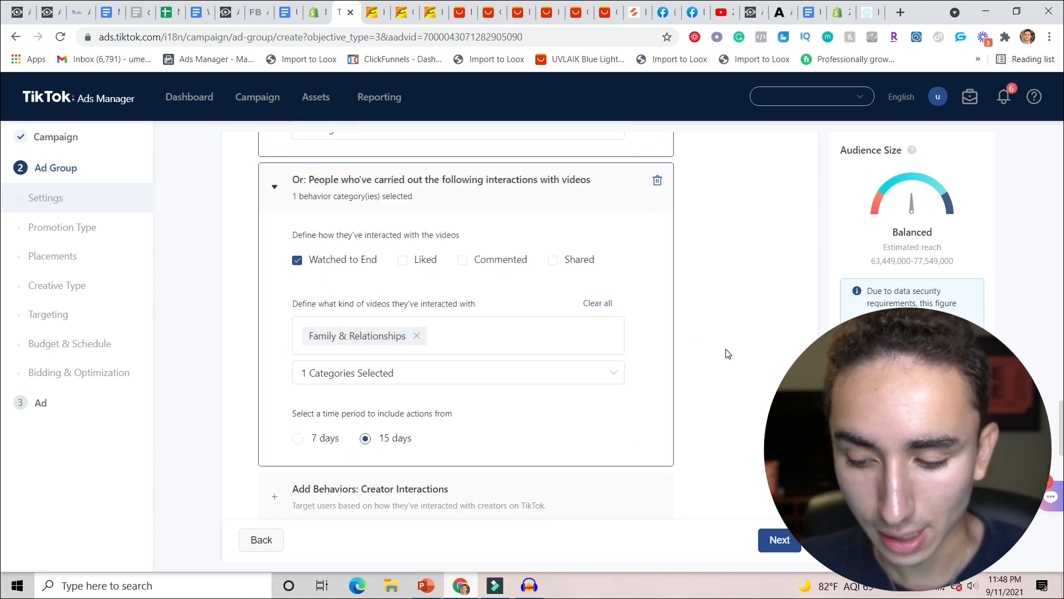
Rename the ad group with the copied name of its selected interest category, Baby, Kids & Maternity.
{"action": "scroll", "coordinate": [2, 421], "scroll_direction": "up", "scroll_amount": 2}
{"action": "scroll", "coordinate": [2, 418], "scroll_direction": "up", "scroll_amount": 3}
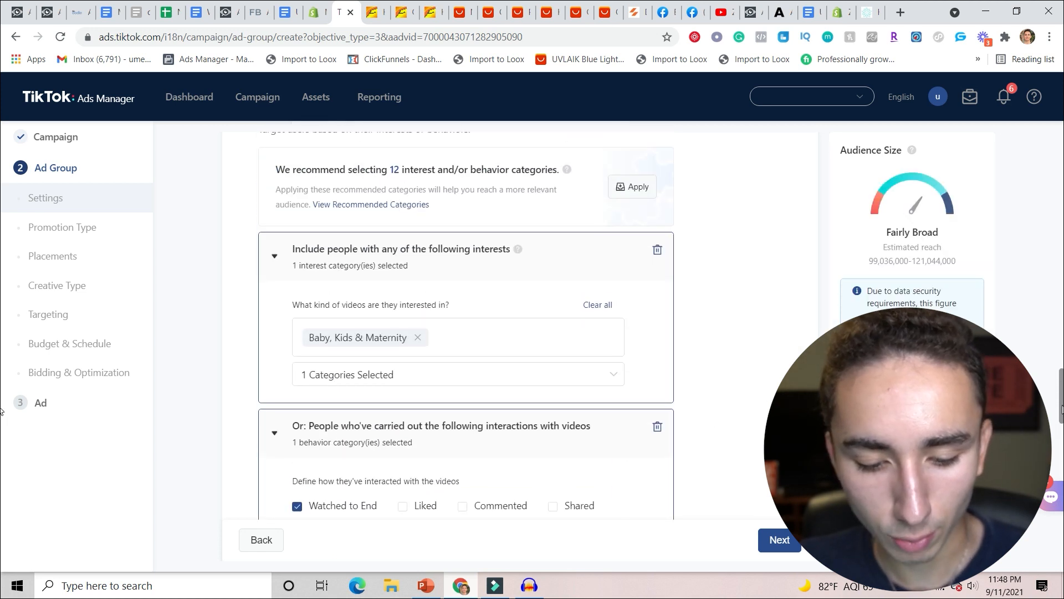
{"action": "triple_click", "coordinate": [352, 340]}
{"action": "key", "text": "ctrl+c"}
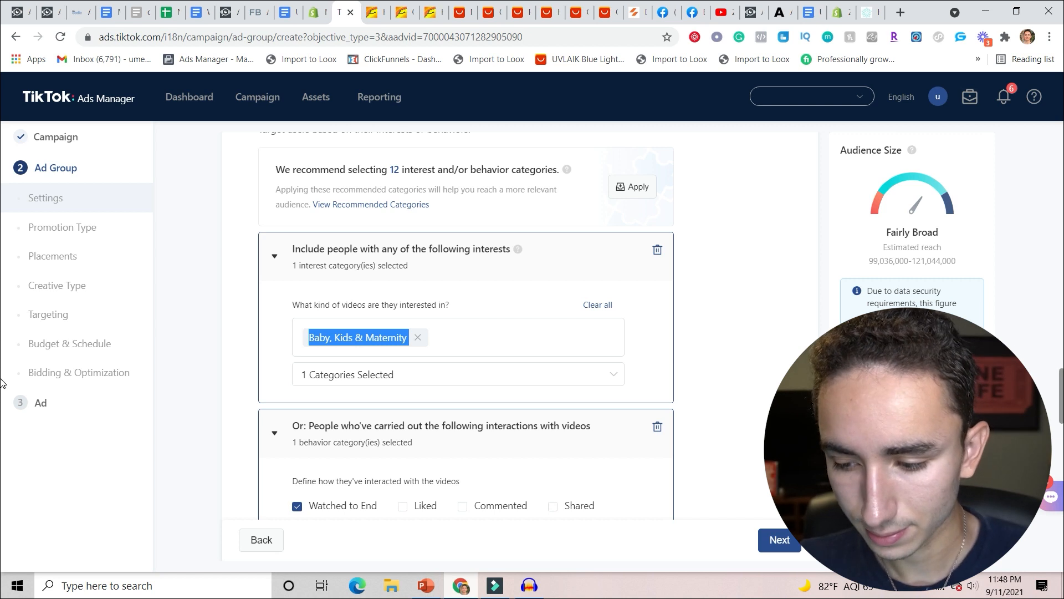
{"action": "scroll", "coordinate": [2, 382], "scroll_direction": "up", "scroll_amount": 10}
{"action": "left_click", "coordinate": [341, 230]}
{"action": "key", "text": "ctrl+a"}
{"action": "key", "text": "ctrl+v"}
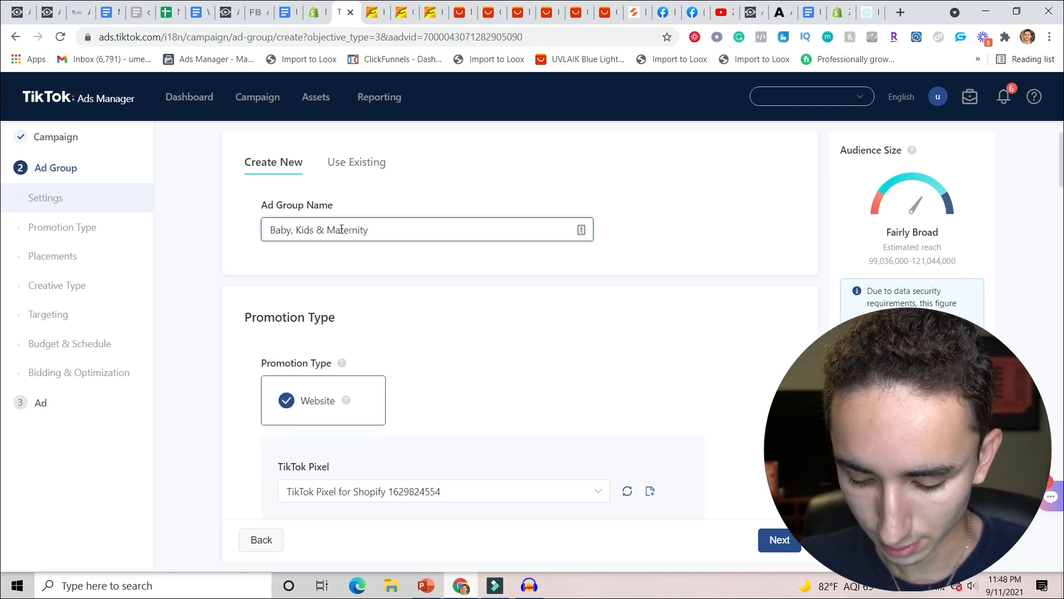
Append the copied video-interaction category to the ad group name, making it "Baby, Kids & Maternity /Family & Relationships".
{"action": "scroll", "coordinate": [3, 177], "scroll_direction": "down", "scroll_amount": 10}
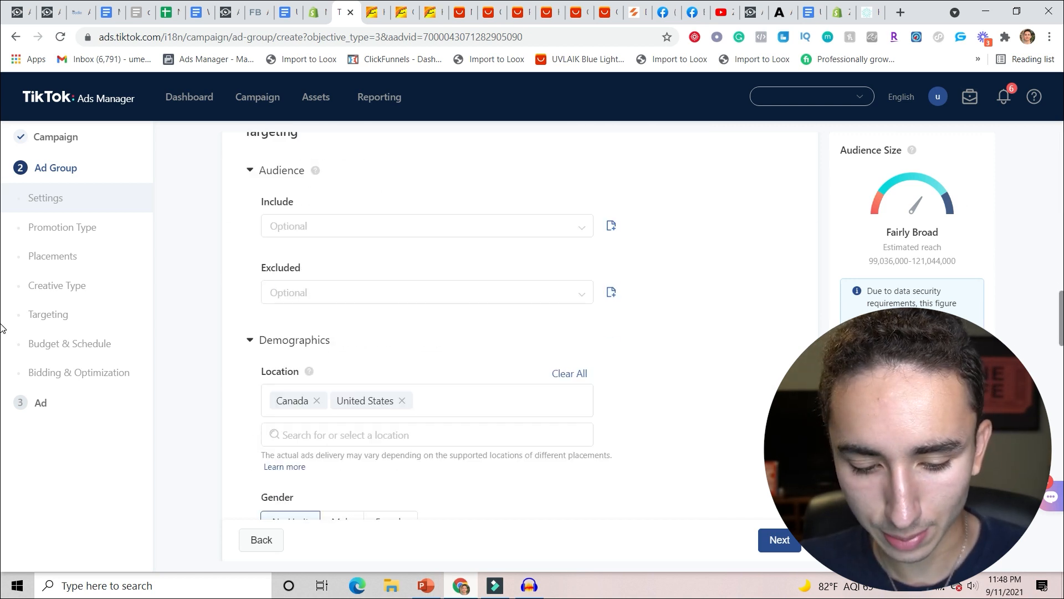
{"action": "scroll", "coordinate": [3, 400], "scroll_direction": "down", "scroll_amount": 2}
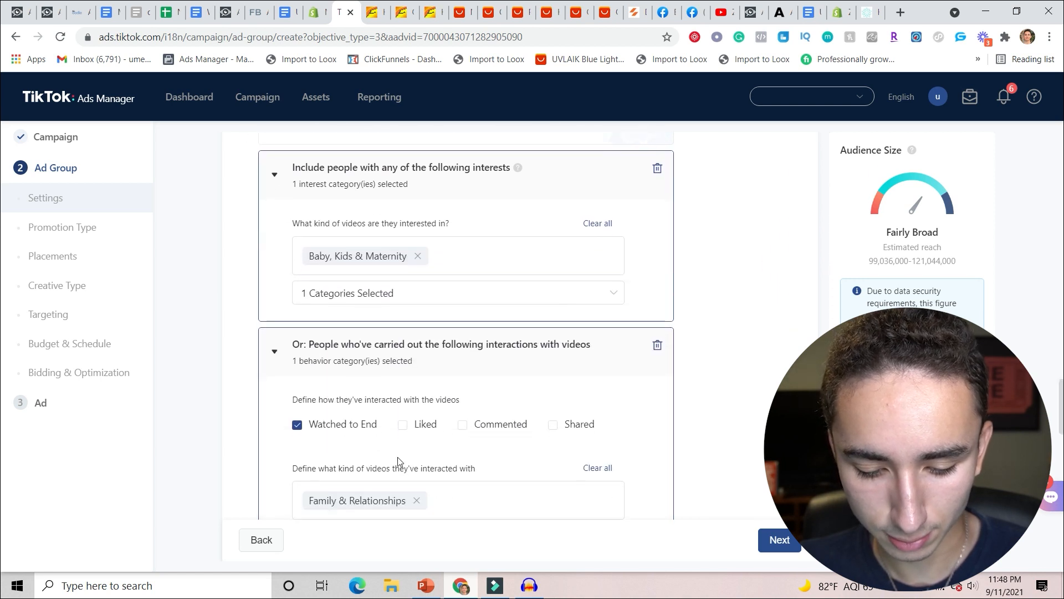
{"action": "left_click_drag", "start_coordinate": [408, 501], "coordinate": [308, 501]}
{"action": "key", "text": "ctrl+c"}
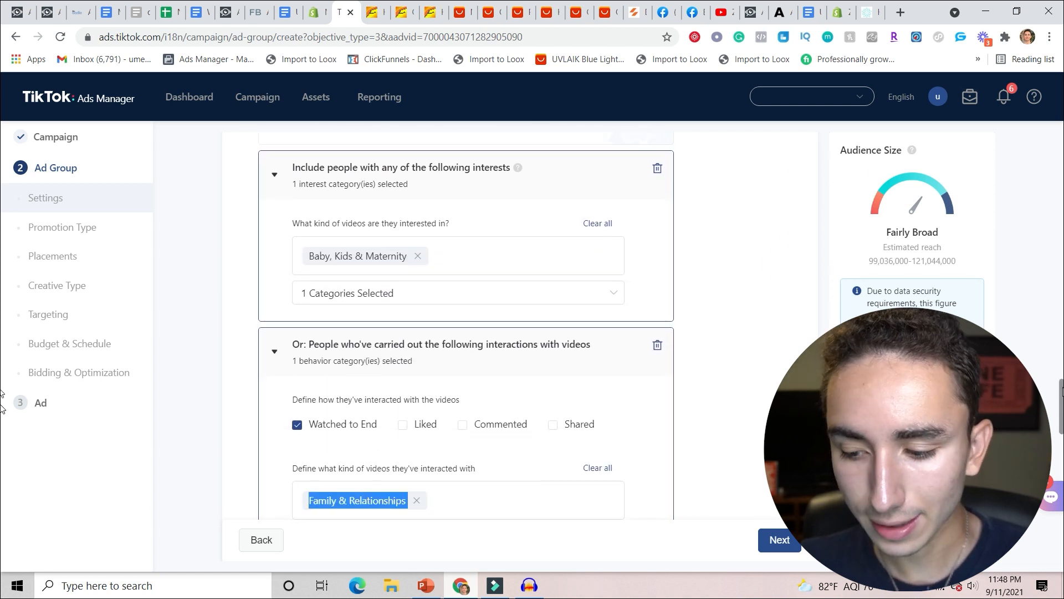
{"action": "scroll", "coordinate": [2, 399], "scroll_direction": "up", "scroll_amount": 12}
{"action": "left_click", "coordinate": [439, 233]}
{"action": "key", "text": "ctrl+v"}
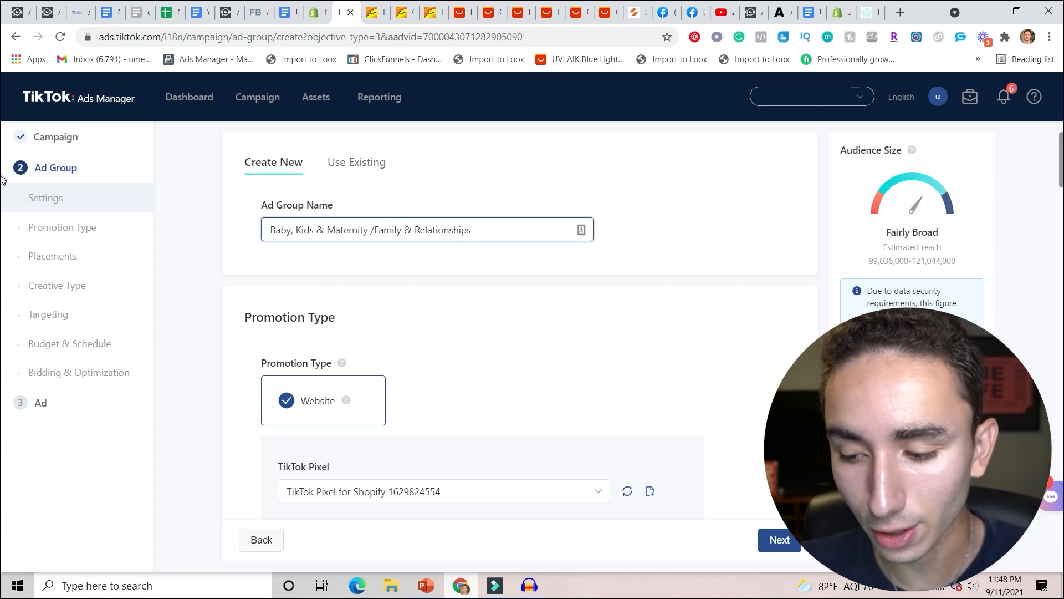
Limit the ad group's age targeting to the 35-44 and 45-54 ranges.
{"action": "left_click_drag", "start_coordinate": [1061, 182], "coordinate": [1059, 505]}
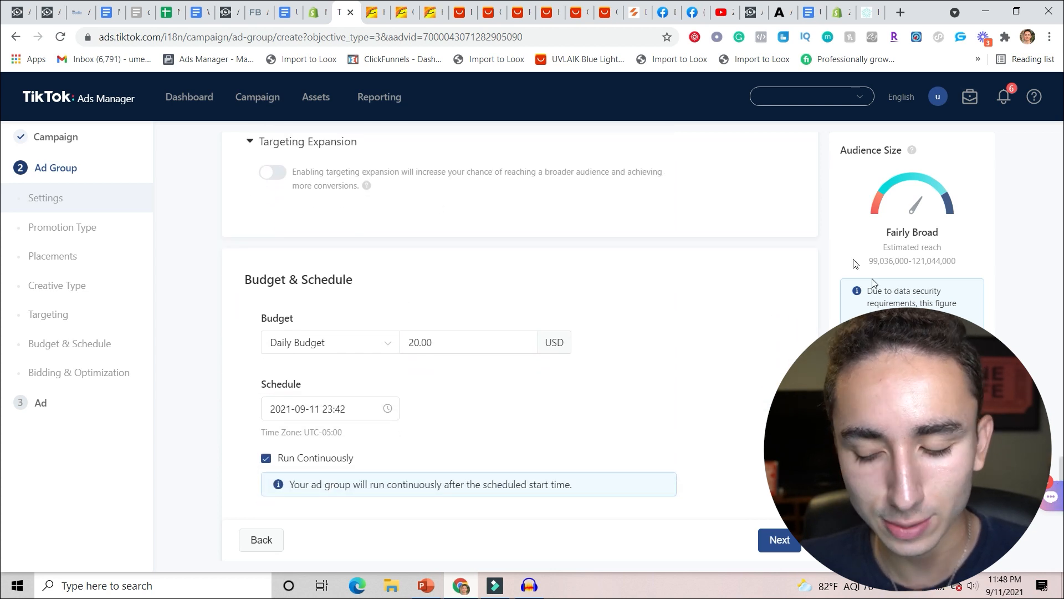
{"action": "left_click_drag", "start_coordinate": [1061, 465], "coordinate": [1048, 332]}
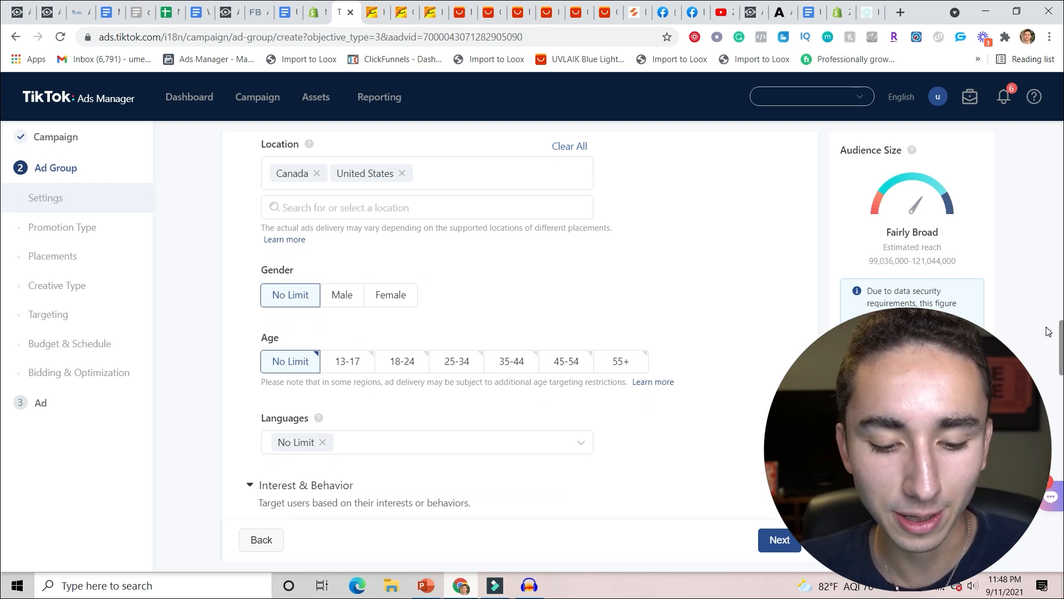
{"action": "left_click_drag", "start_coordinate": [1047, 331], "coordinate": [1047, 340]}
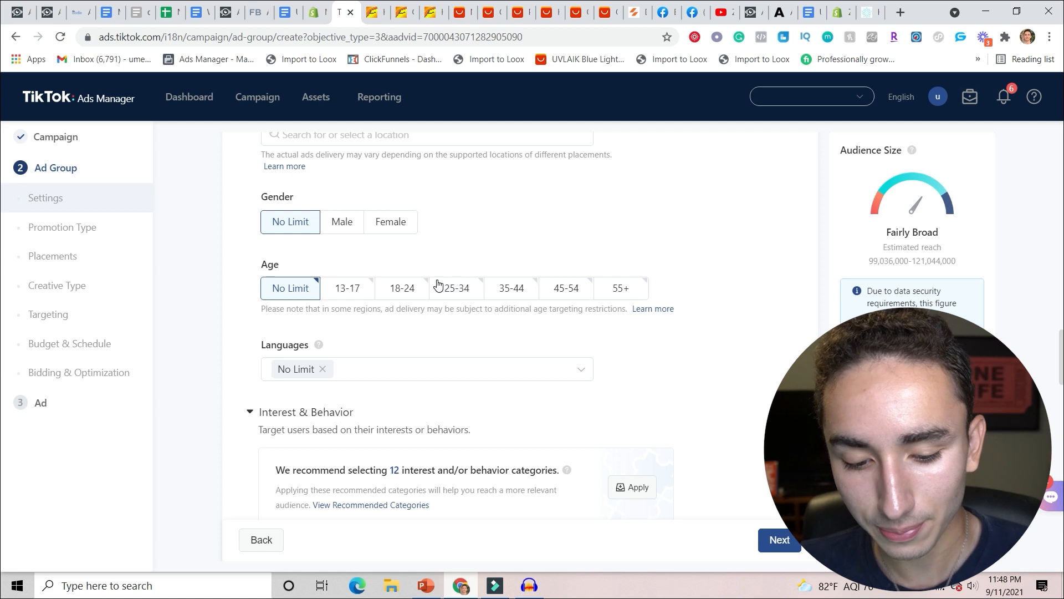
{"action": "left_click", "coordinate": [493, 295]}
{"action": "left_click", "coordinate": [568, 294]}
Review the ad group's interest, behavior, budget and schedule settings down to Bidding & Optimization.
{"action": "scroll", "coordinate": [3, 382], "scroll_direction": "down", "scroll_amount": 2}
{"action": "scroll", "coordinate": [2, 382], "scroll_direction": "down", "scroll_amount": 4}
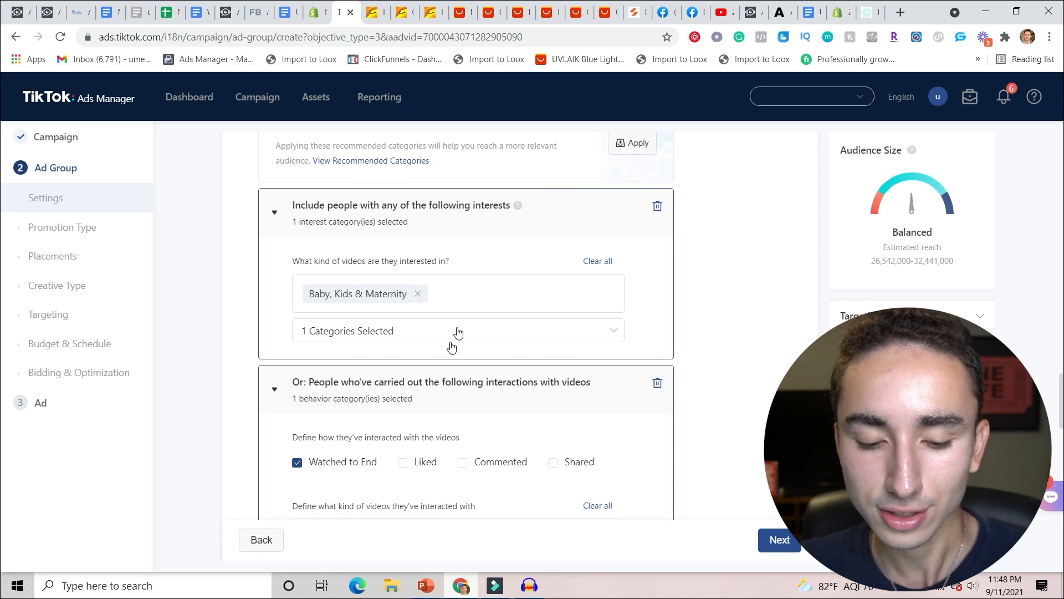
{"action": "scroll", "coordinate": [3, 388], "scroll_direction": "down", "scroll_amount": 1}
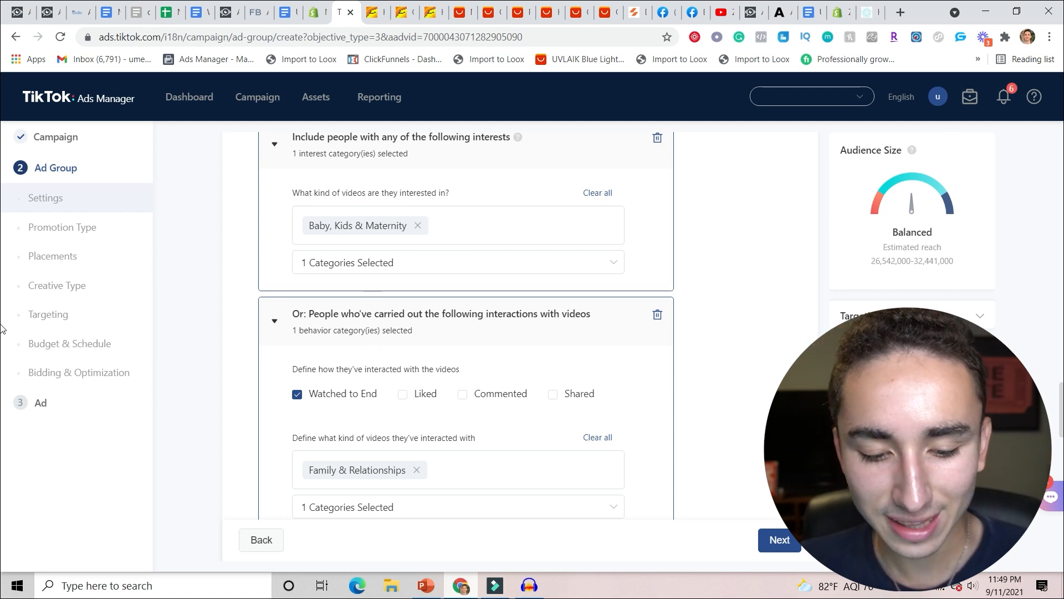
{"action": "scroll", "coordinate": [2, 407], "scroll_direction": "down", "scroll_amount": 6}
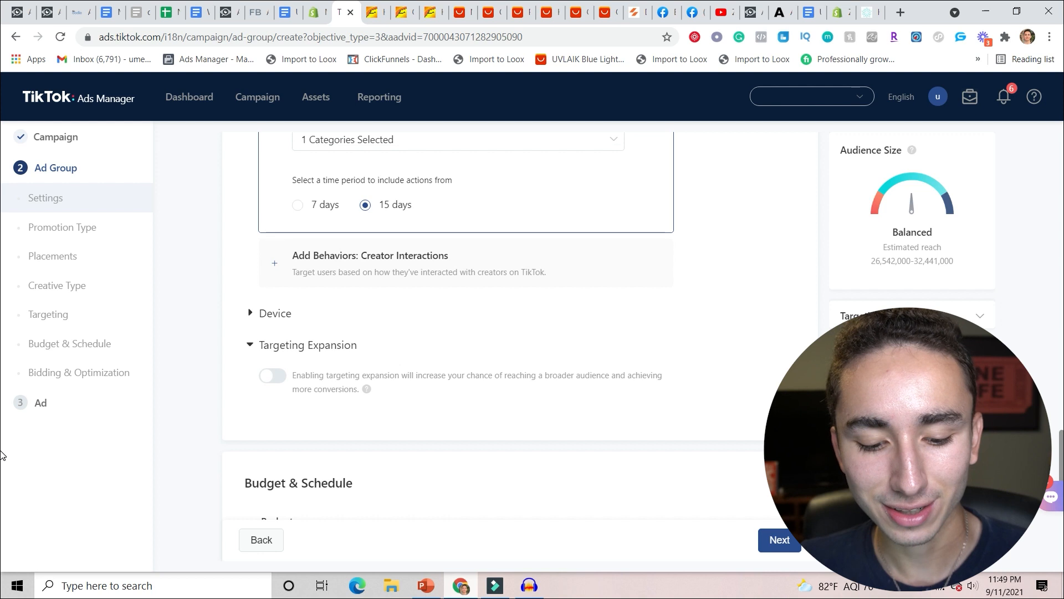
{"action": "scroll", "coordinate": [1, 465], "scroll_direction": "down", "scroll_amount": 4}
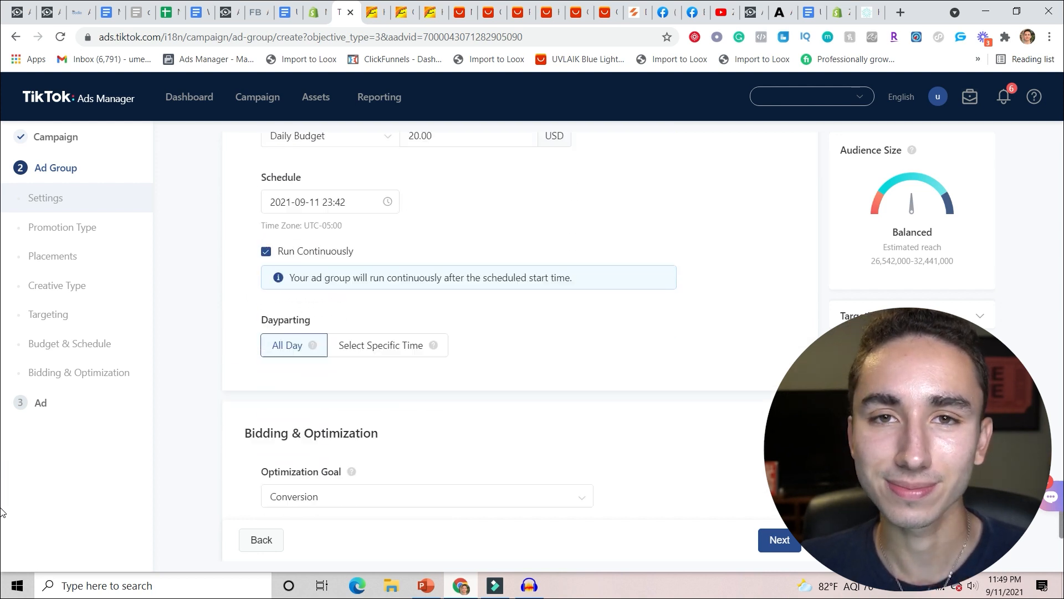
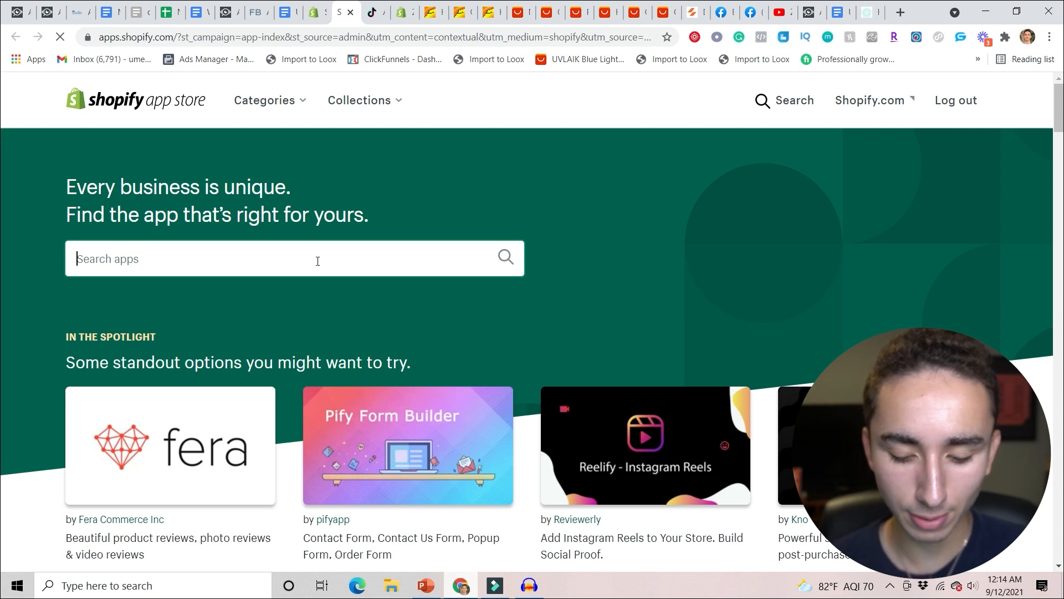
Find the TikTok app in the Shopify App Store by searching for "tiktok", and start its TikTok Marketing setup.
{"action": "type", "text": "tiktok"}
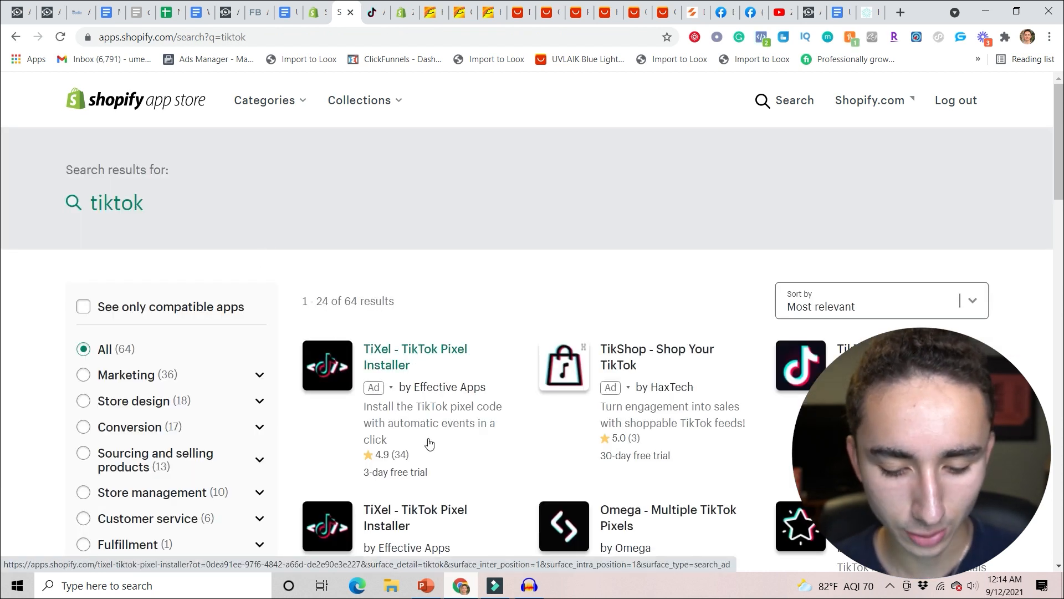
{"action": "left_click", "coordinate": [798, 363]}
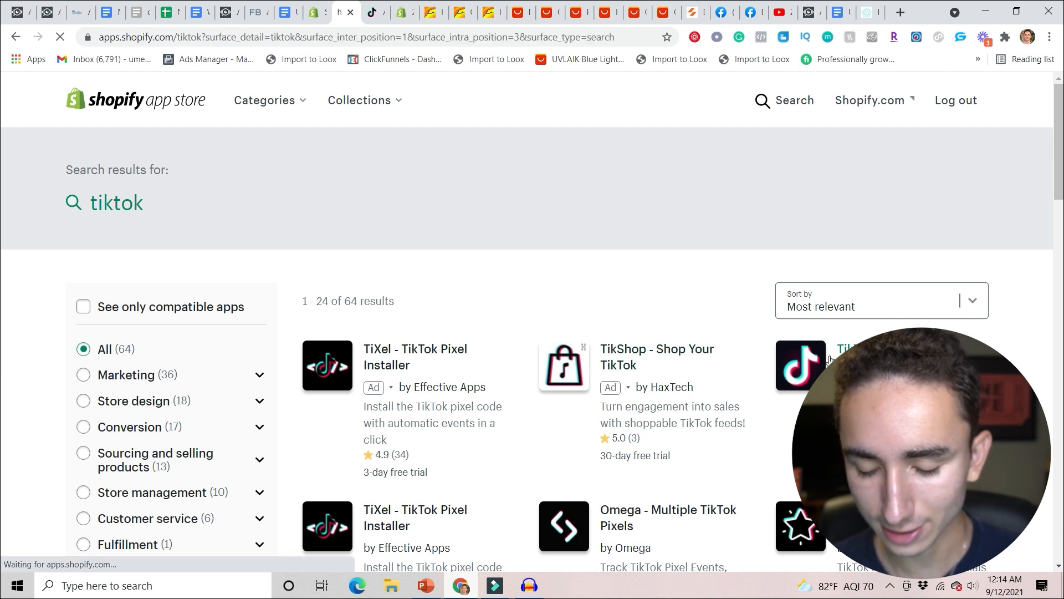
{"action": "left_click", "coordinate": [227, 352]}
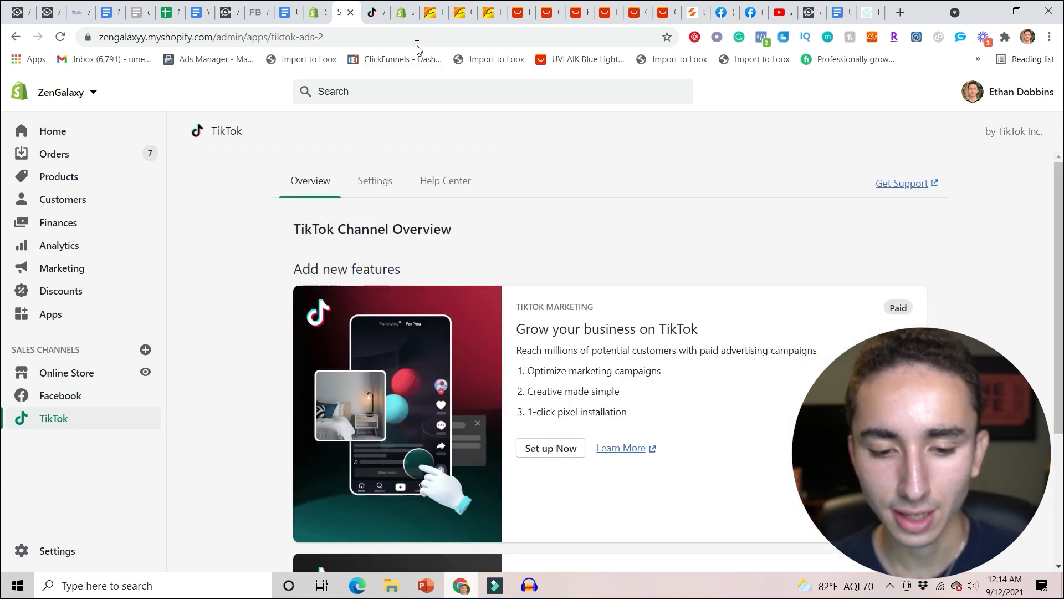
{"action": "left_click", "coordinate": [564, 447]}
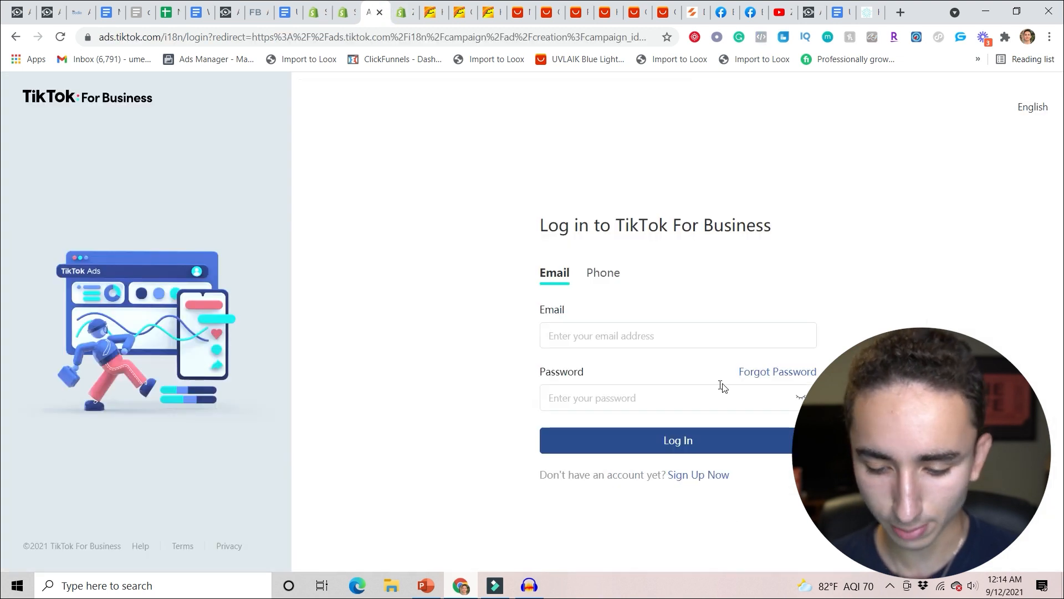
Go through the TikTok For Business sign-up as an agency and start creating a Business Center.
{"action": "left_click", "coordinate": [692, 473]}
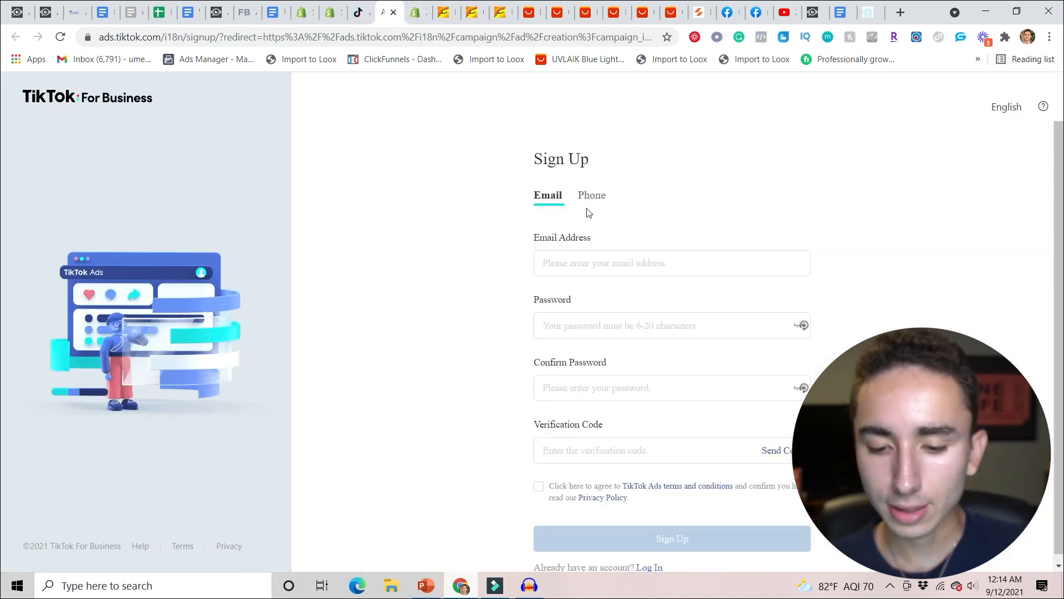
{"action": "left_click", "coordinate": [568, 262]}
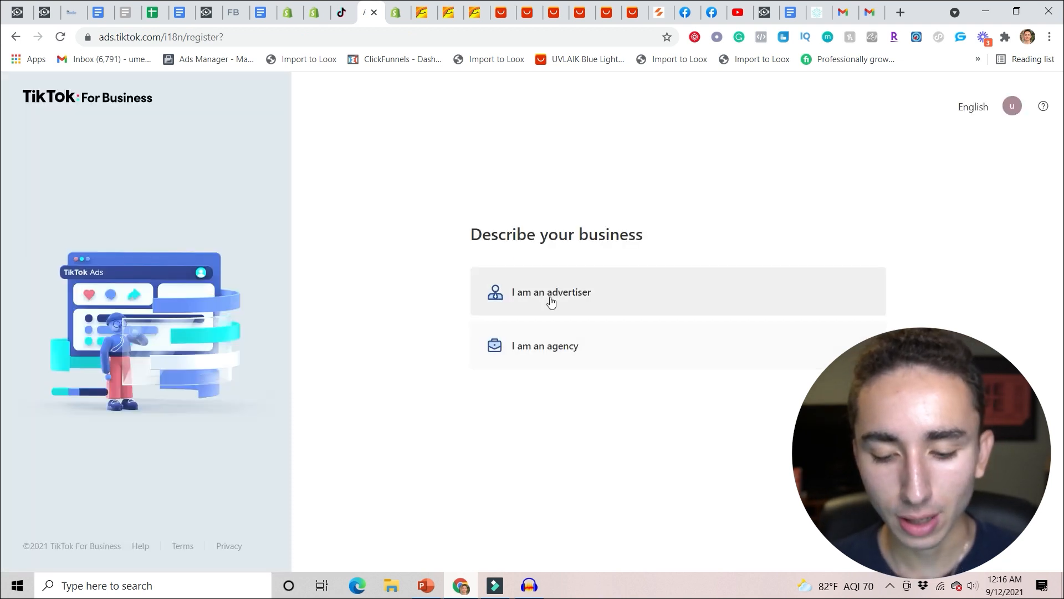
{"action": "left_click", "coordinate": [548, 347]}
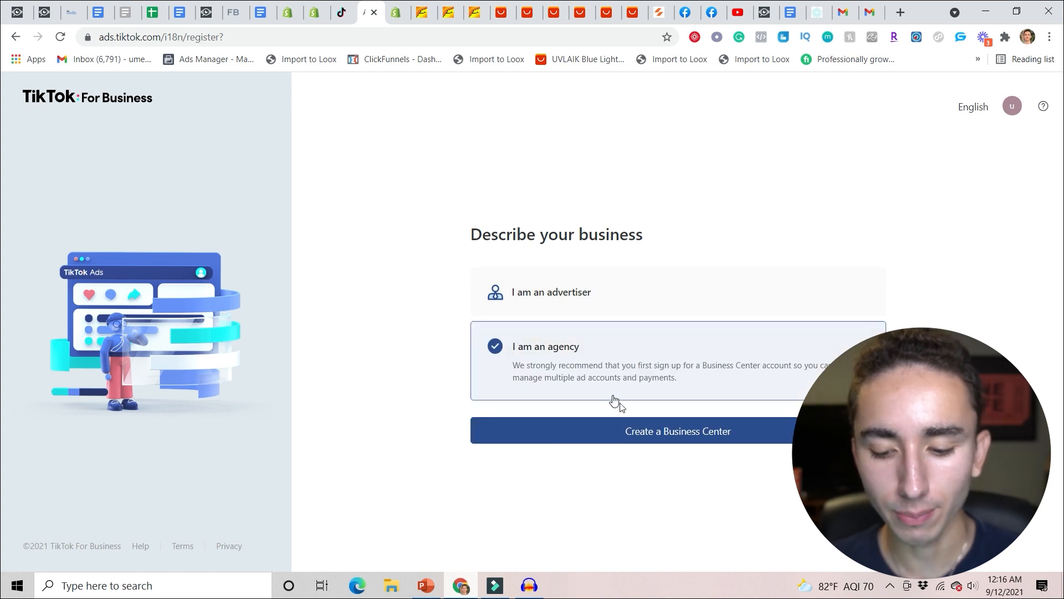
{"action": "left_click", "coordinate": [641, 430]}
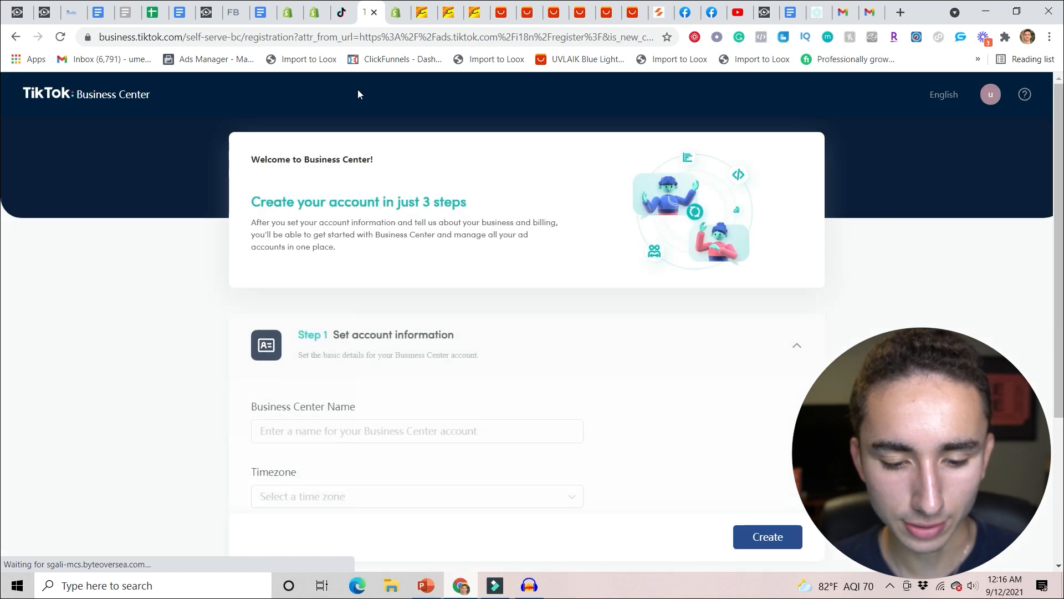
Name the Business Center Zengalaxy and set its timezone to (UTC-05:00) America/New_York.
{"action": "scroll", "coordinate": [1, 271], "scroll_direction": "down", "scroll_amount": 3}
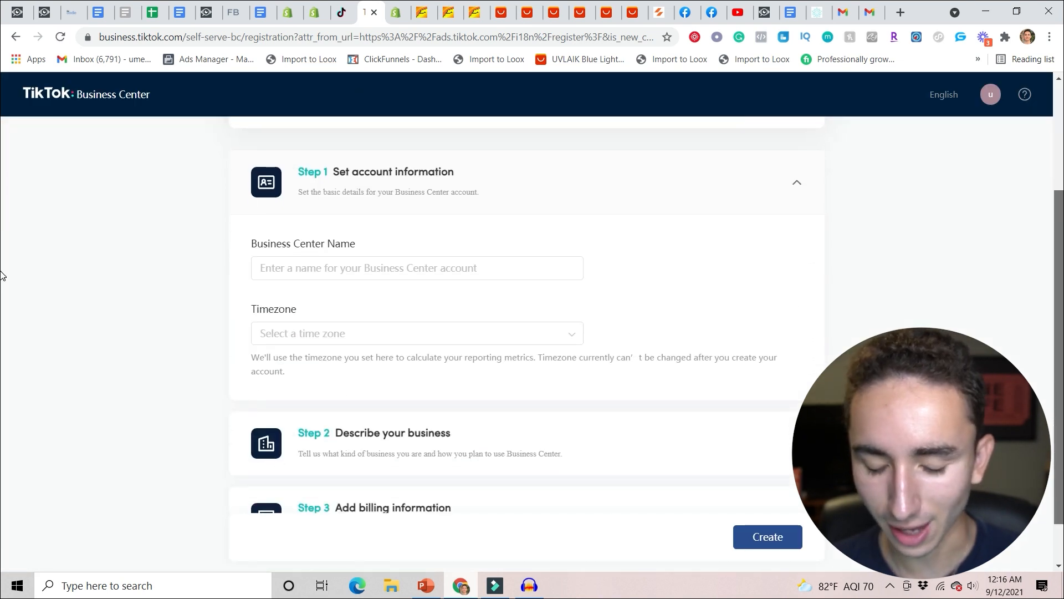
{"action": "left_click", "coordinate": [464, 233]}
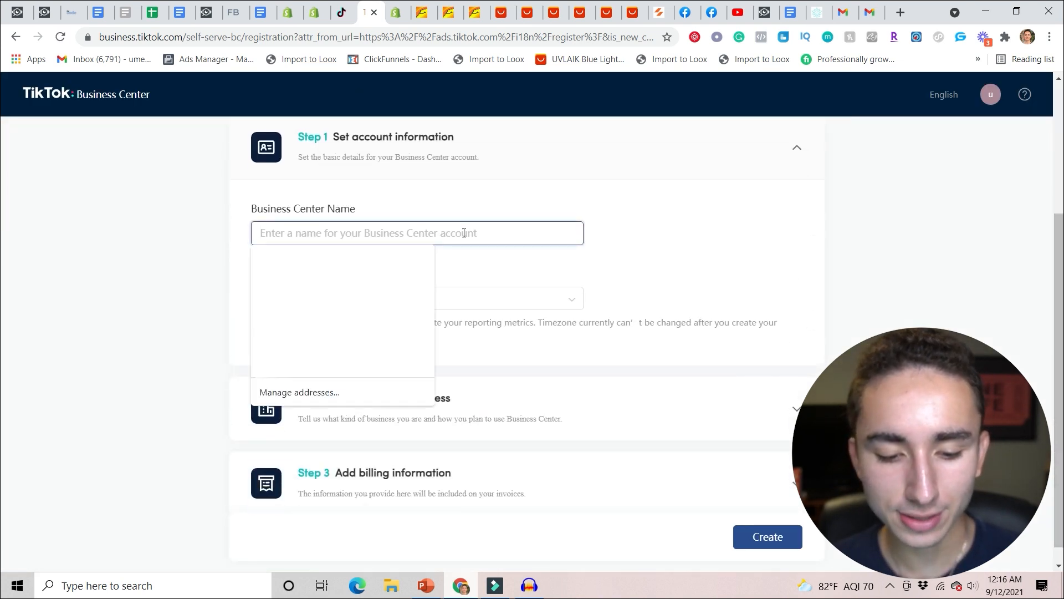
{"action": "left_click", "coordinate": [516, 219]}
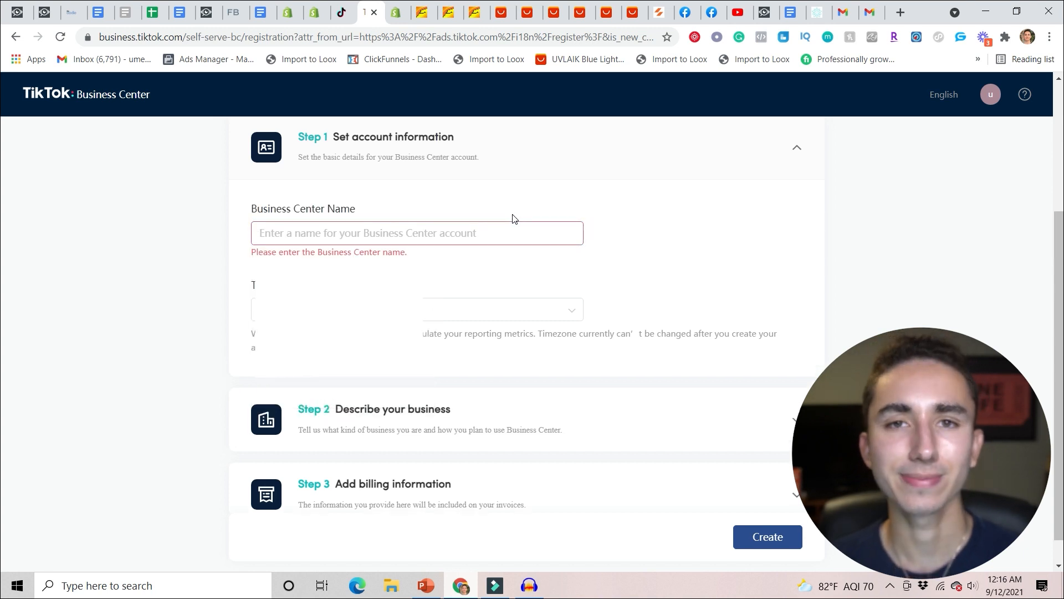
{"action": "left_click", "coordinate": [431, 235]}
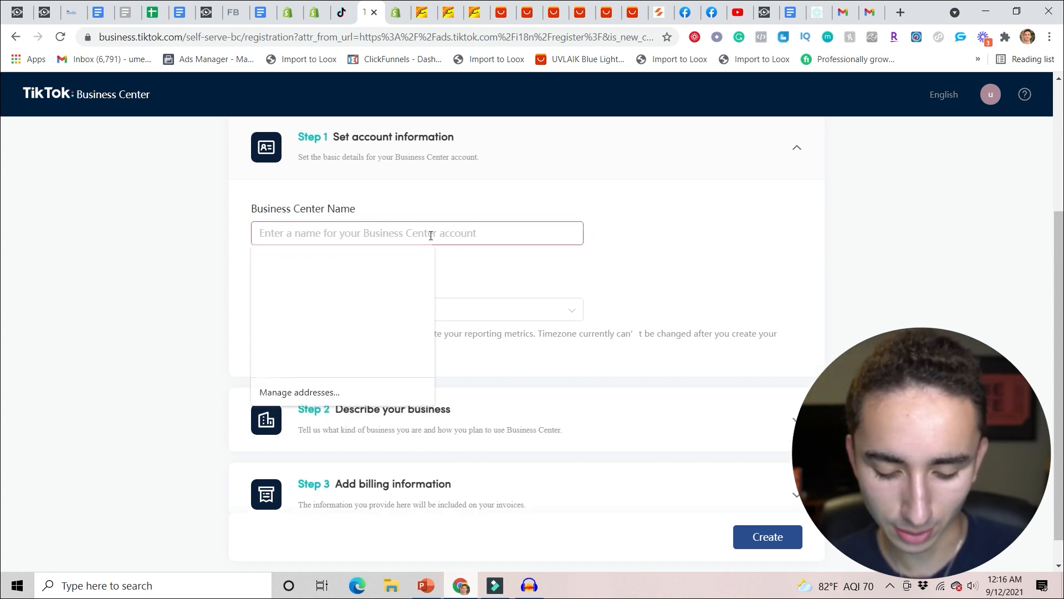
{"action": "type", "text": "Zengalaxy"}
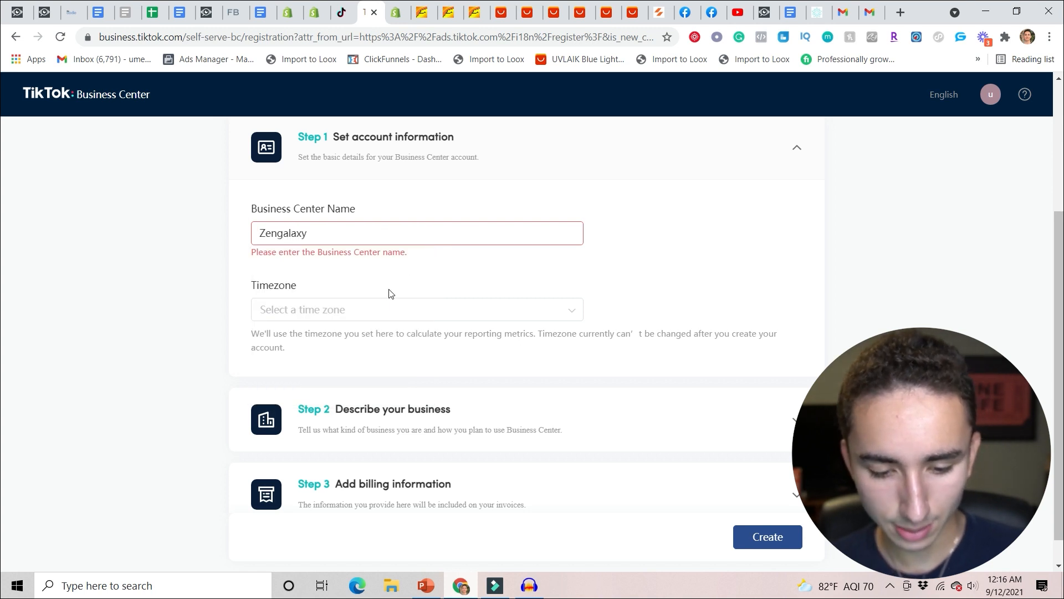
{"action": "left_click", "coordinate": [380, 308]}
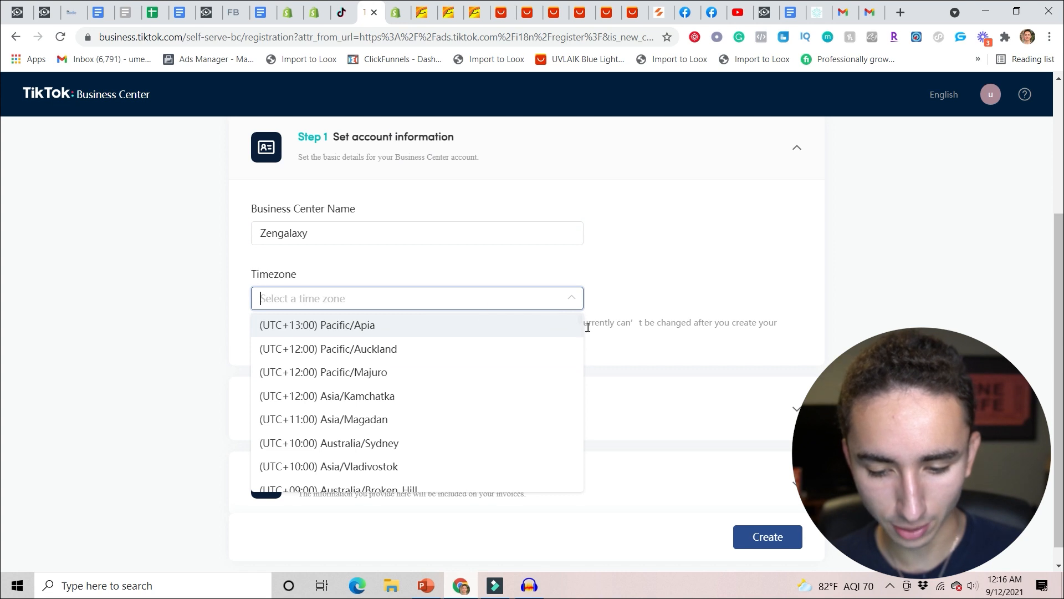
{"action": "left_click_drag", "start_coordinate": [579, 325], "coordinate": [582, 373]}
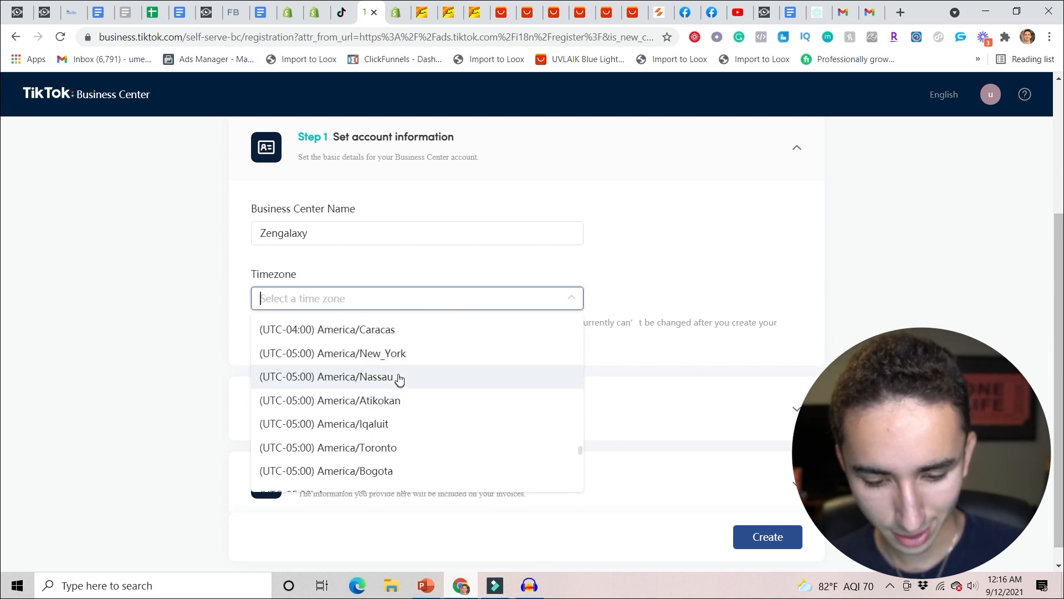
{"action": "left_click", "coordinate": [400, 363]}
Describe the business with ZenGalaxy as the company name and zengalaxy.net as the company website.
{"action": "scroll", "coordinate": [794, 399], "scroll_direction": "down", "scroll_amount": 1}
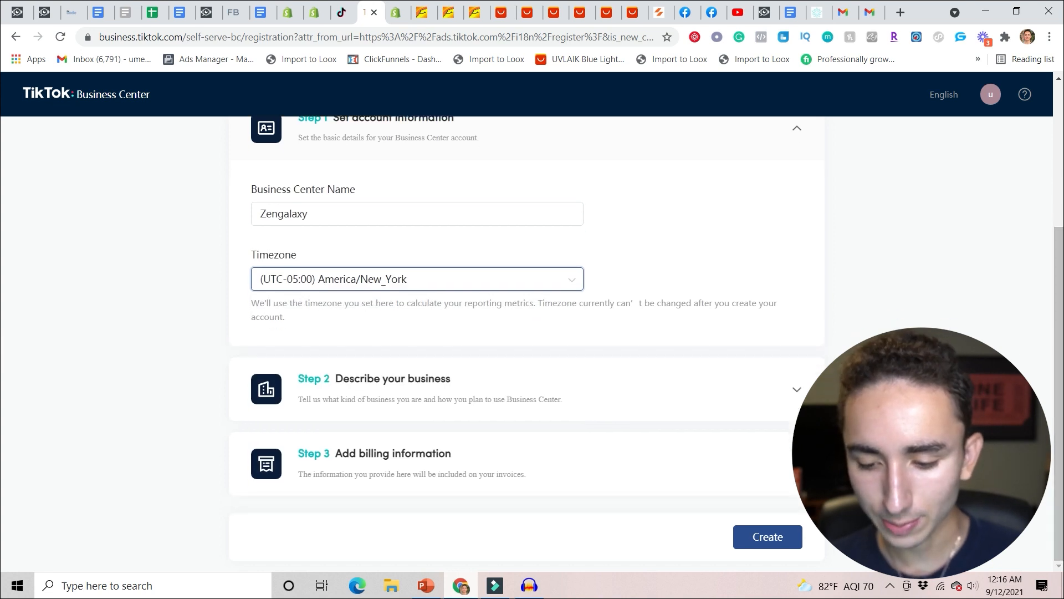
{"action": "left_click", "coordinate": [794, 398]}
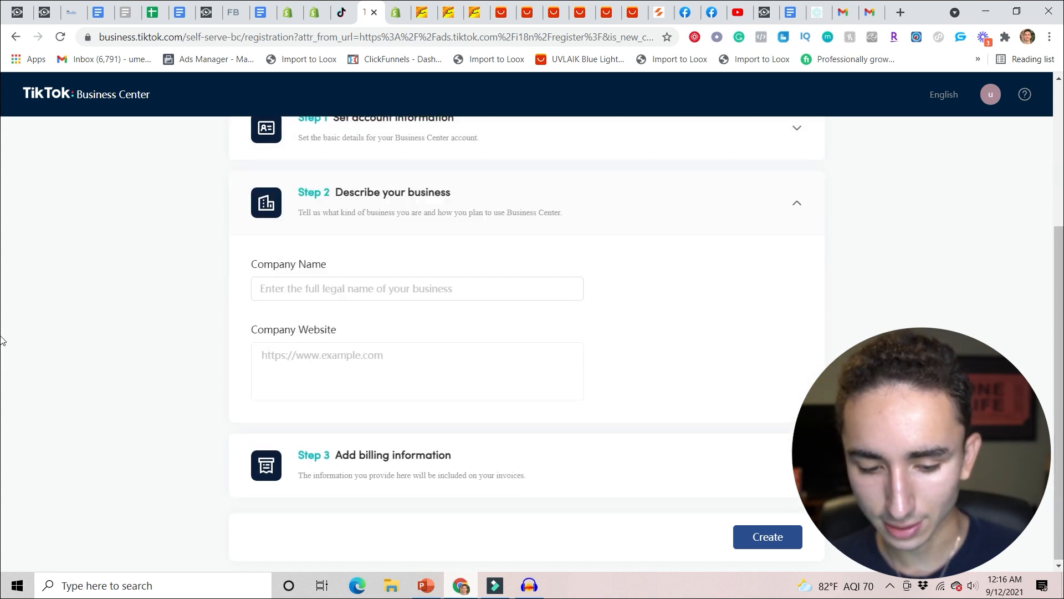
{"action": "left_click", "coordinate": [462, 287]}
{"action": "type", "text": "ZenGalaxy"}
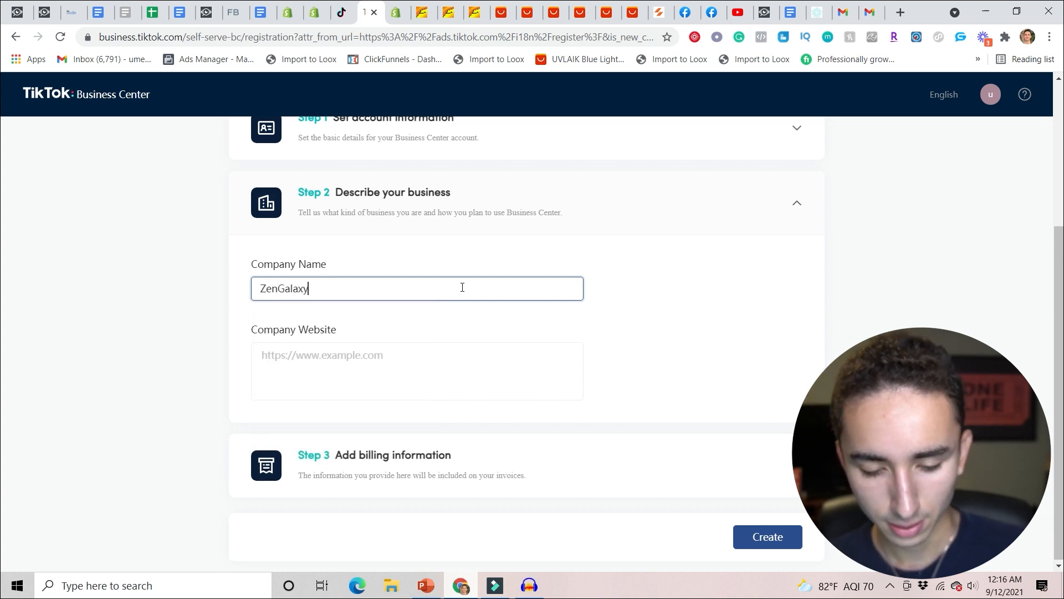
{"action": "left_click", "coordinate": [406, 351]}
{"action": "type", "text": "zenga"}
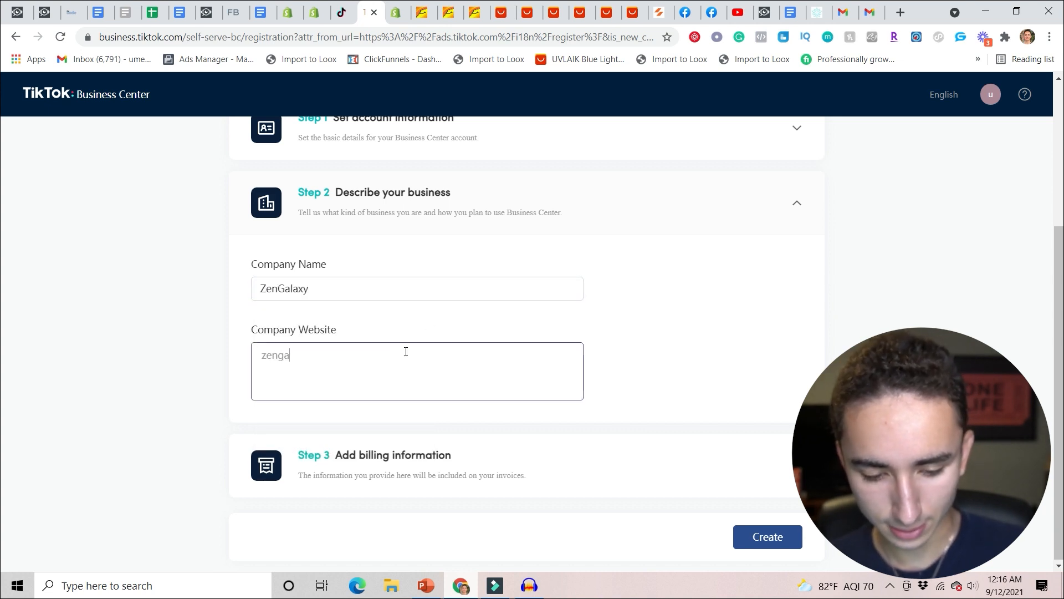
{"action": "type", "text": "laxy.net"}
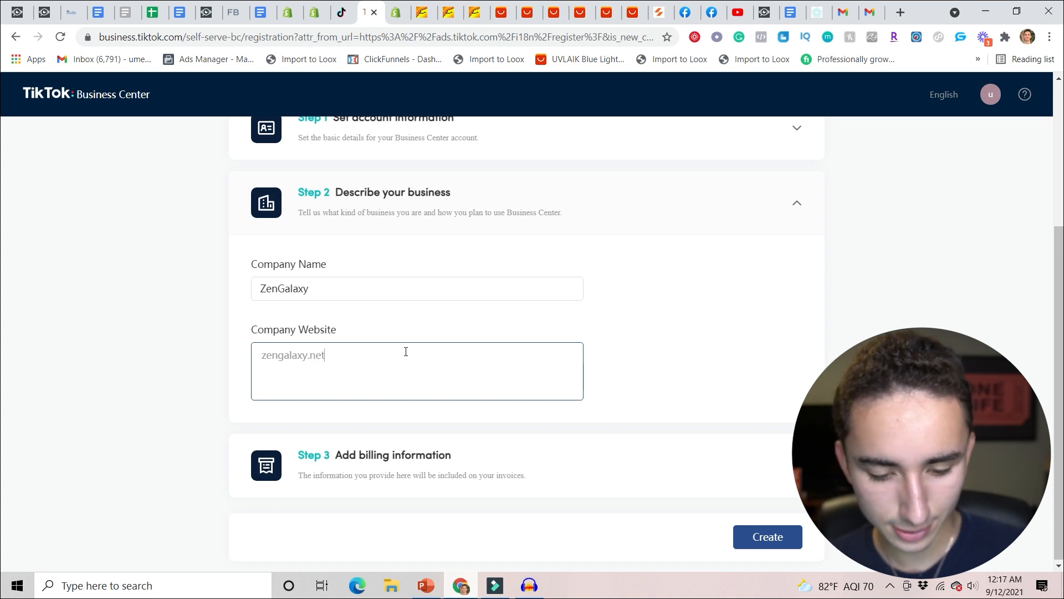
Set the country of business registration in the billing information to United States.
{"action": "left_click", "coordinate": [722, 463]}
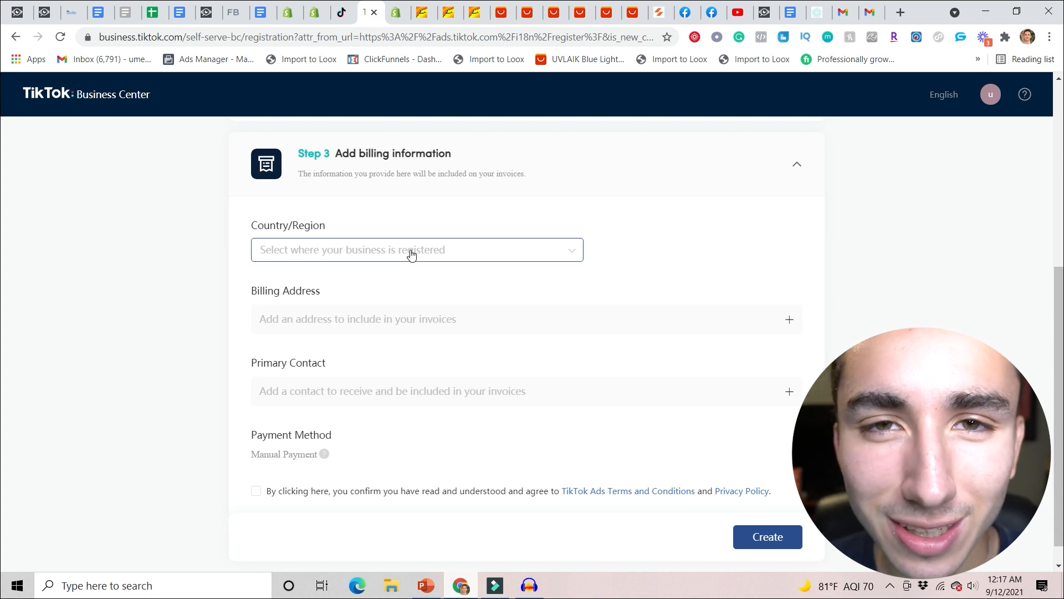
{"action": "left_click", "coordinate": [404, 249]}
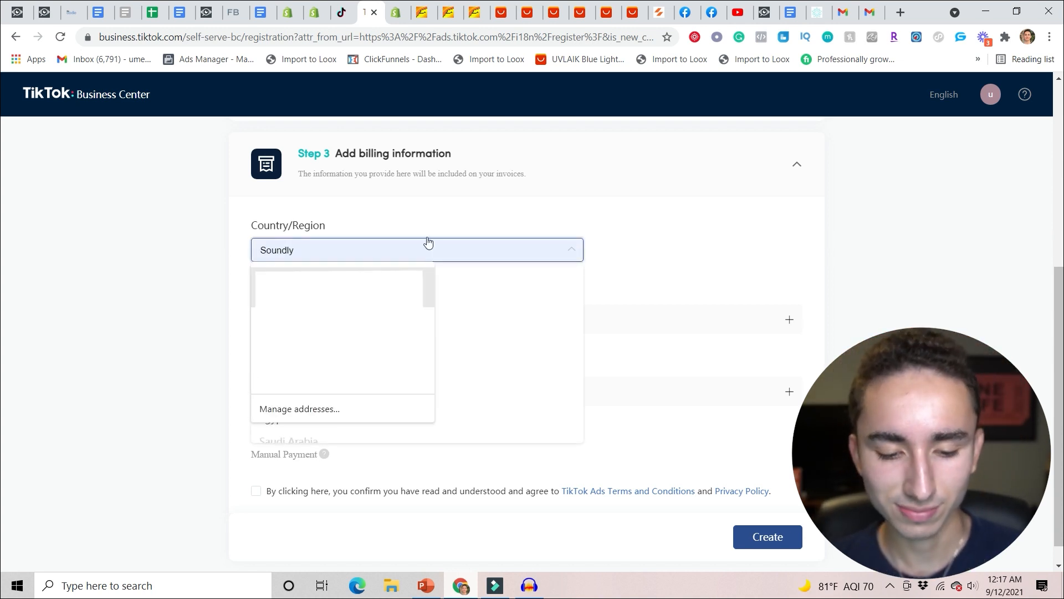
{"action": "left_click", "coordinate": [473, 221]}
{"action": "left_click", "coordinate": [422, 249]}
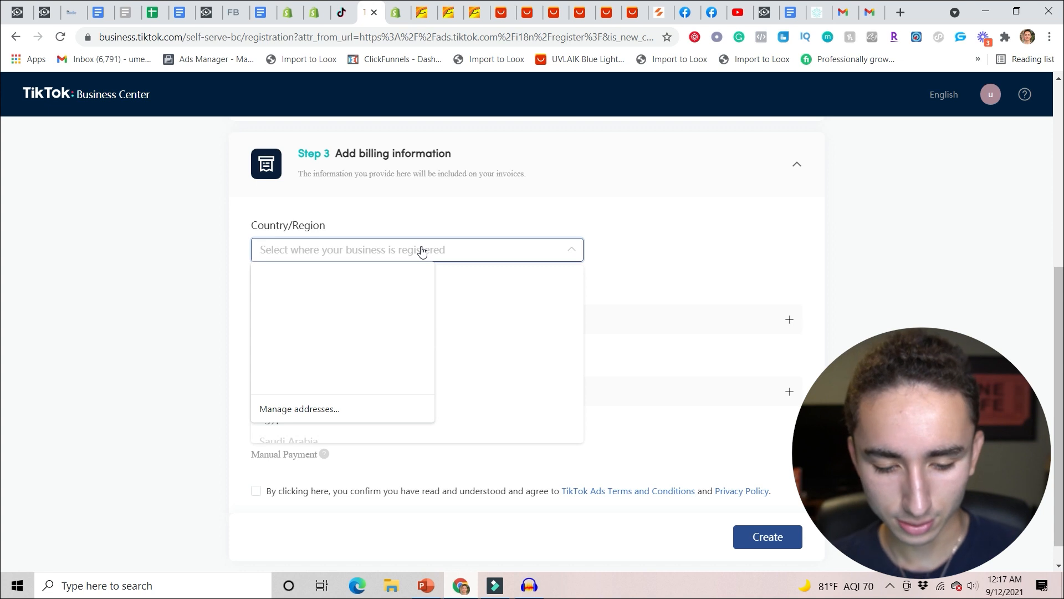
{"action": "type", "text": "united"}
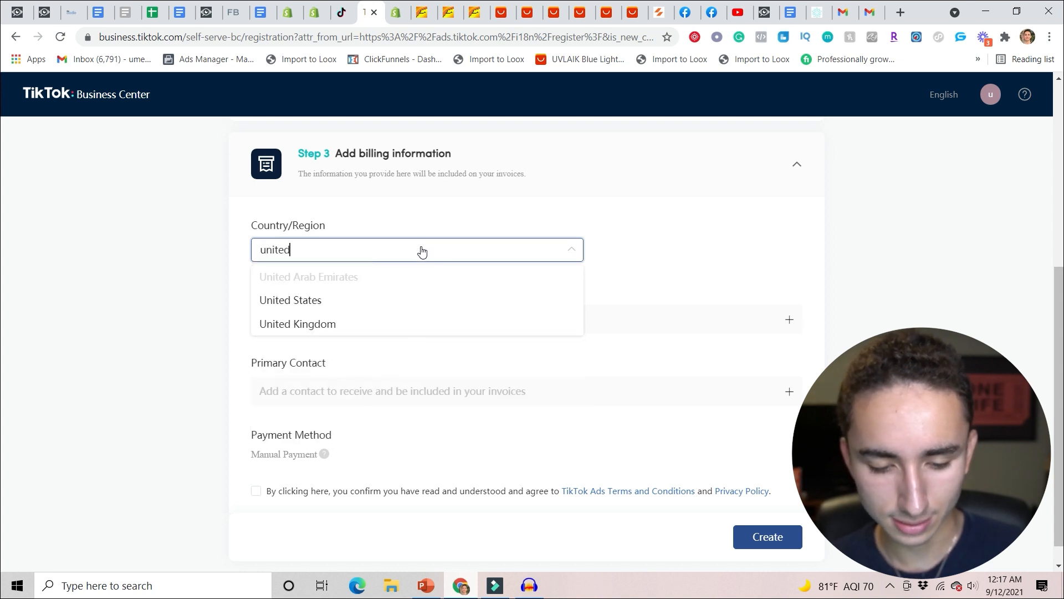
{"action": "left_click", "coordinate": [382, 298]}
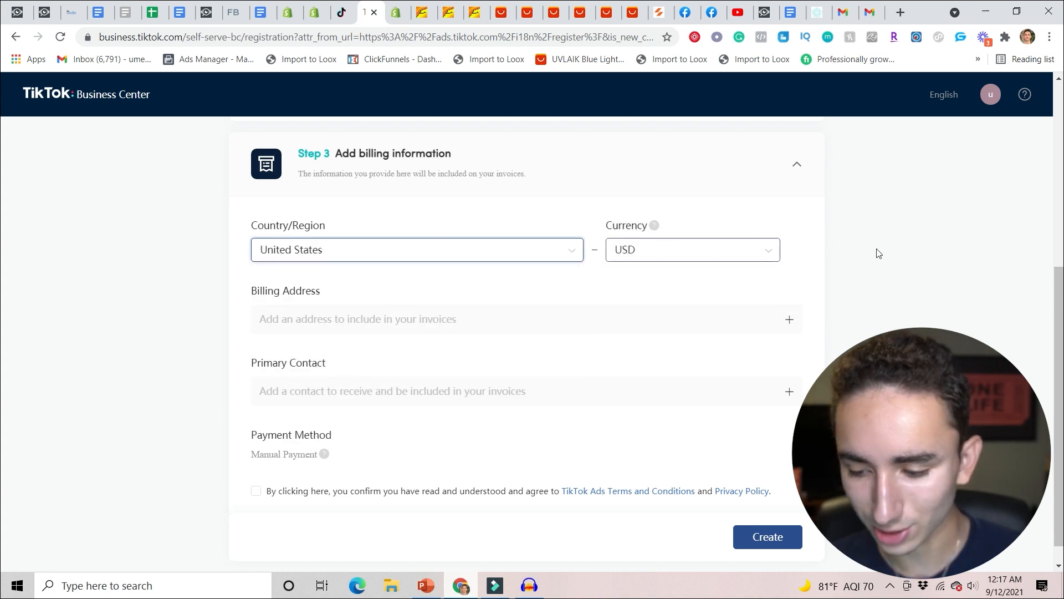
Open the Business Center's billing address for entry, starting with the street address.
{"action": "scroll", "coordinate": [2, 365], "scroll_direction": "down", "scroll_amount": 1}
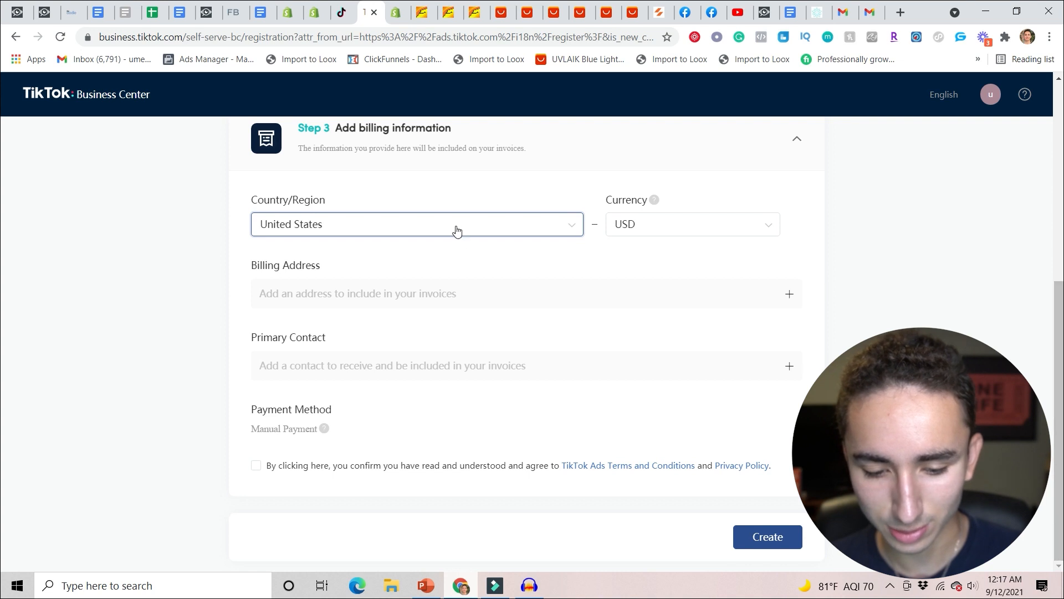
{"action": "left_click", "coordinate": [359, 307]}
{"action": "left_click", "coordinate": [359, 325]}
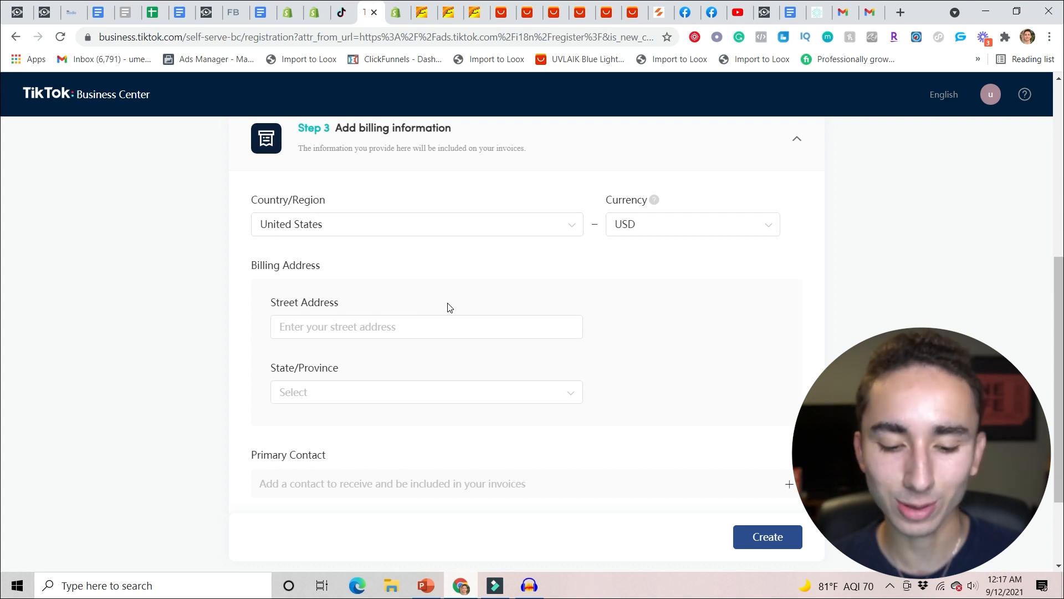
{"action": "scroll", "coordinate": [524, 253], "scroll_direction": "up", "scroll_amount": 4}
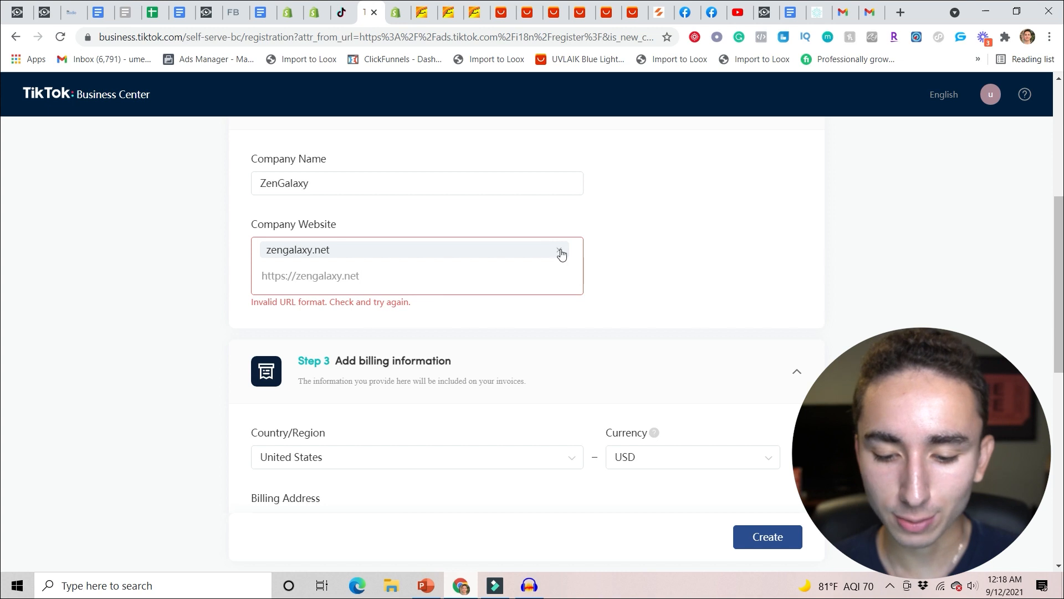
{"action": "key", "text": "Return"}
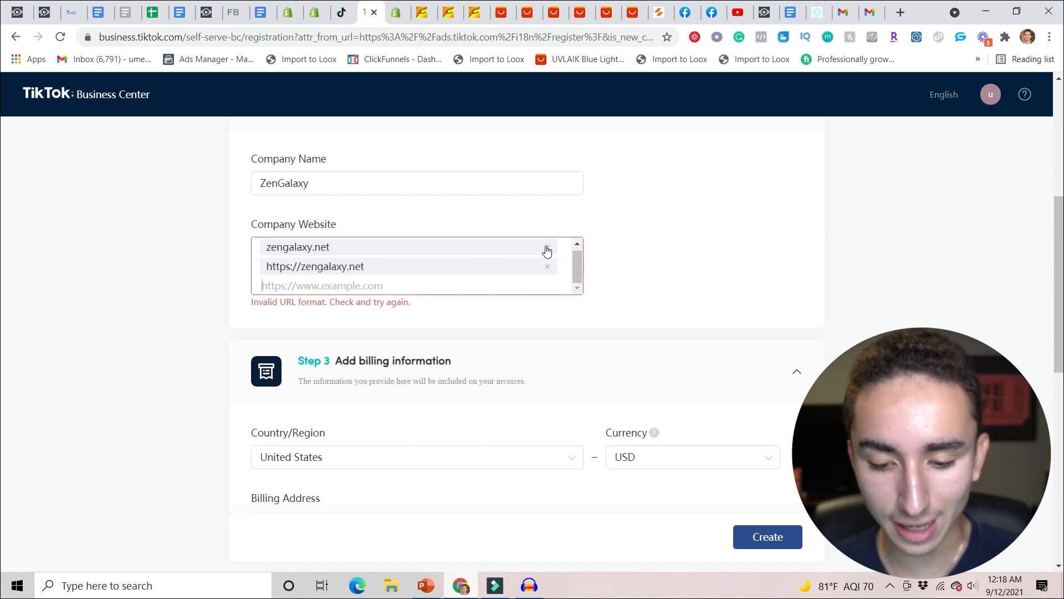
{"action": "left_click", "coordinate": [547, 249]}
{"action": "left_click", "coordinate": [762, 537]}
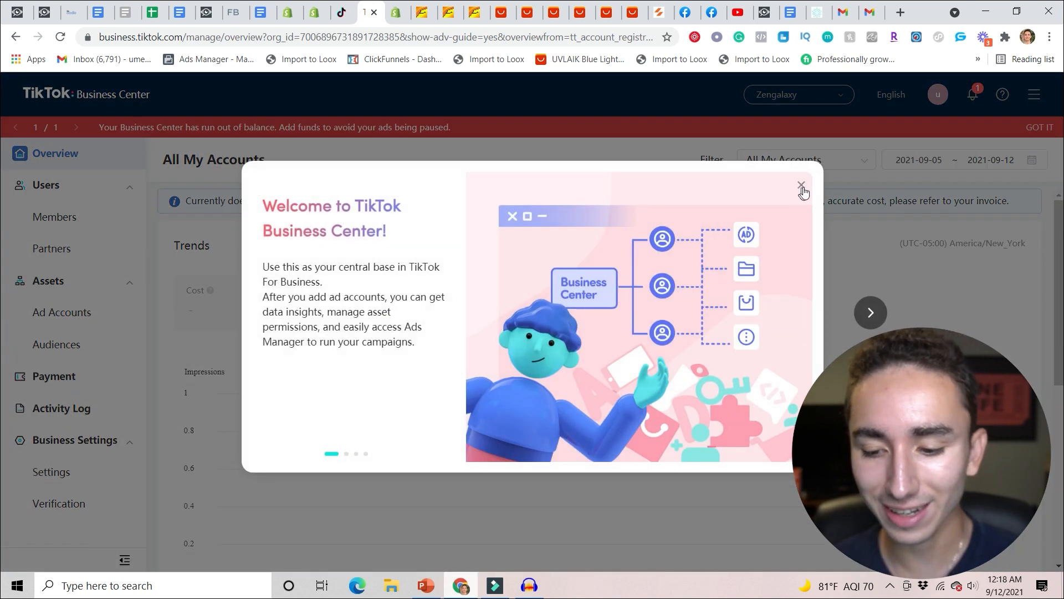
{"action": "left_click", "coordinate": [802, 185]}
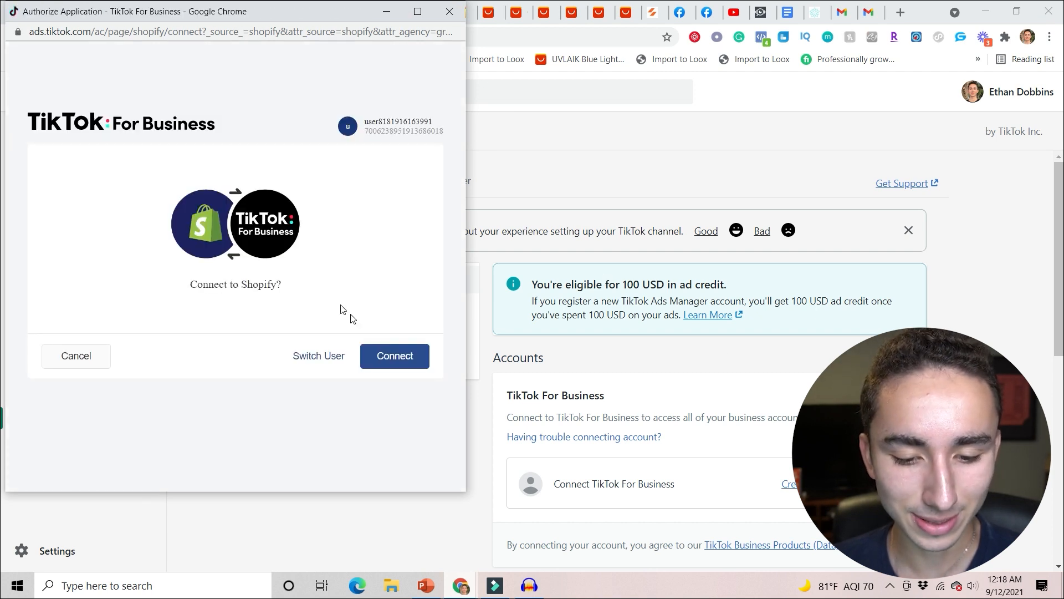
Connect the TikTok For Business account to Shopify and start creating a TikTok Ads Manager account.
{"action": "left_click", "coordinate": [391, 358]}
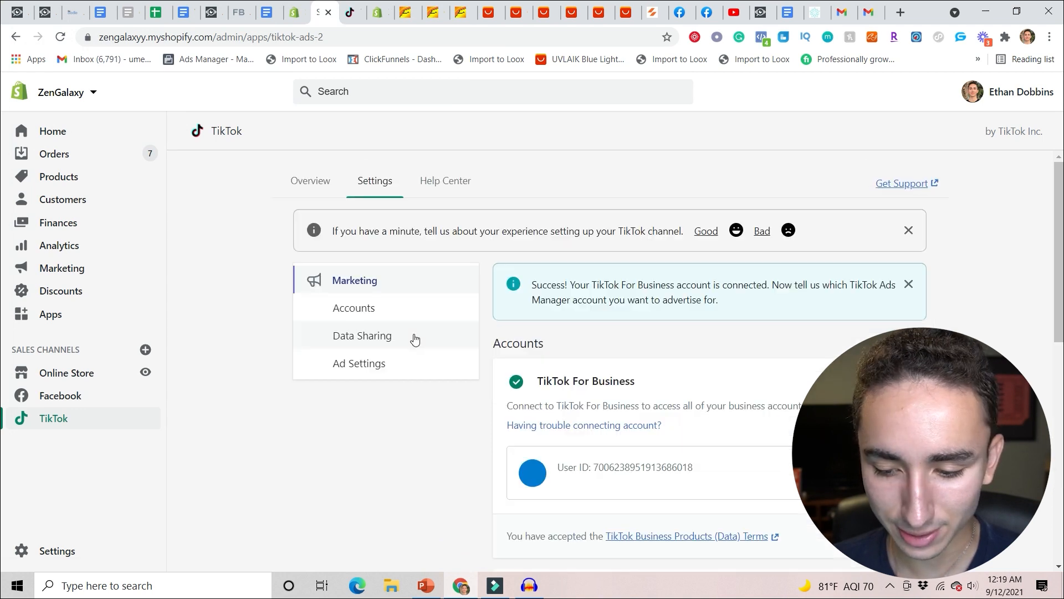
{"action": "left_click_drag", "start_coordinate": [1059, 270], "coordinate": [1050, 395]}
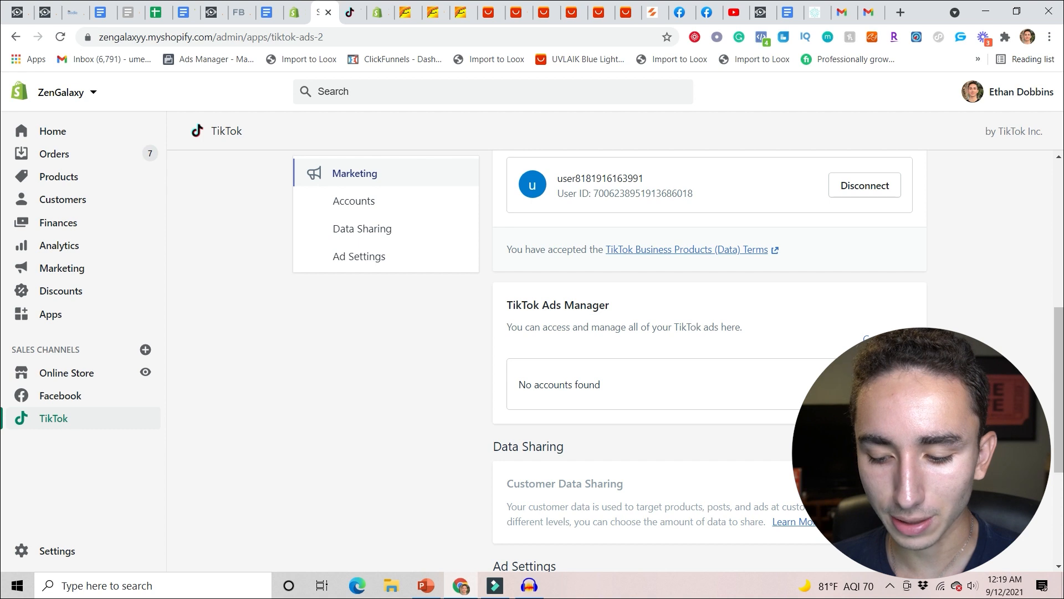
{"action": "left_click", "coordinate": [885, 339]}
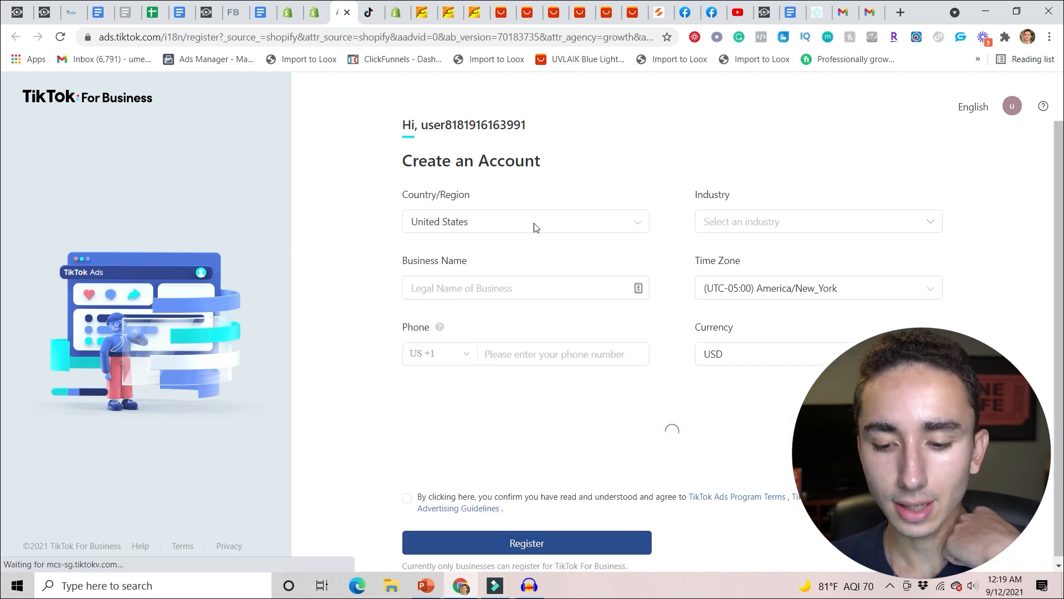
Set the new ads account's industry to Jewelry under E-commerce and enter ZenGalaxy as its business name.
{"action": "left_click", "coordinate": [705, 222]}
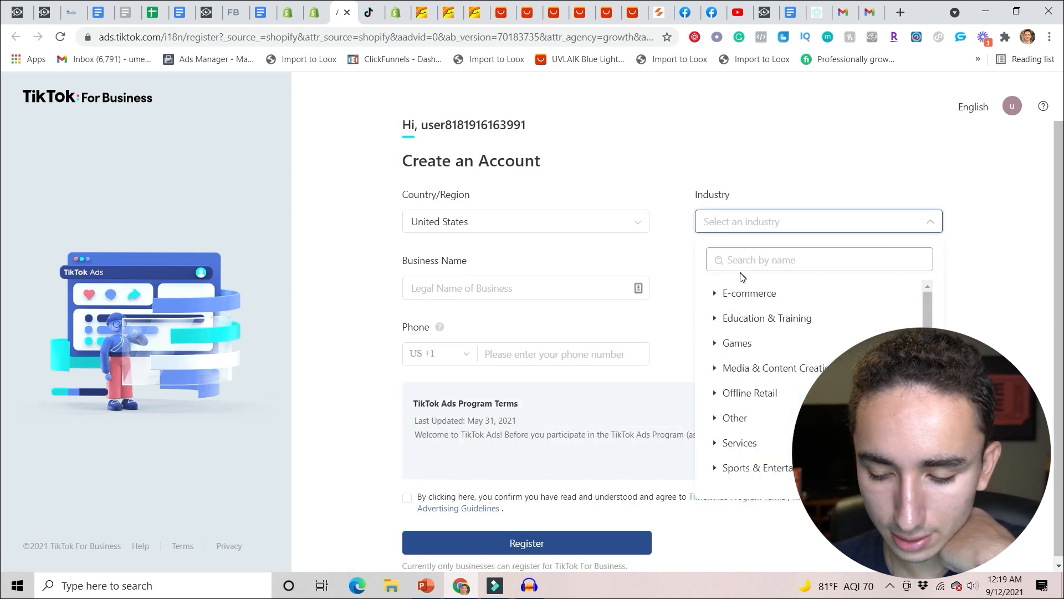
{"action": "left_click", "coordinate": [758, 295]}
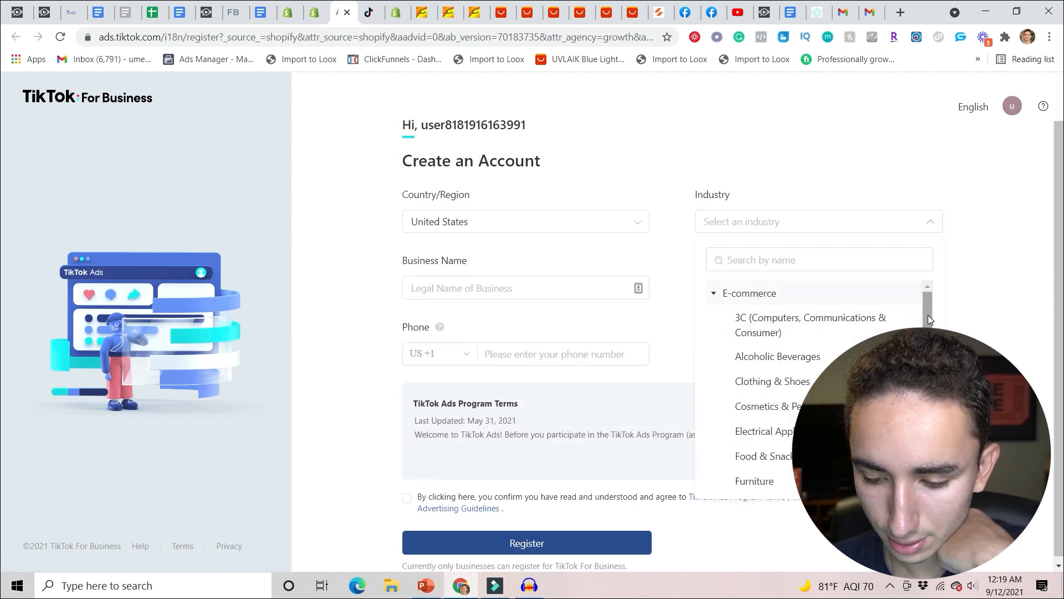
{"action": "scroll", "coordinate": [928, 315], "scroll_direction": "down", "scroll_amount": 1}
{"action": "scroll", "coordinate": [927, 315], "scroll_direction": "down", "scroll_amount": 3}
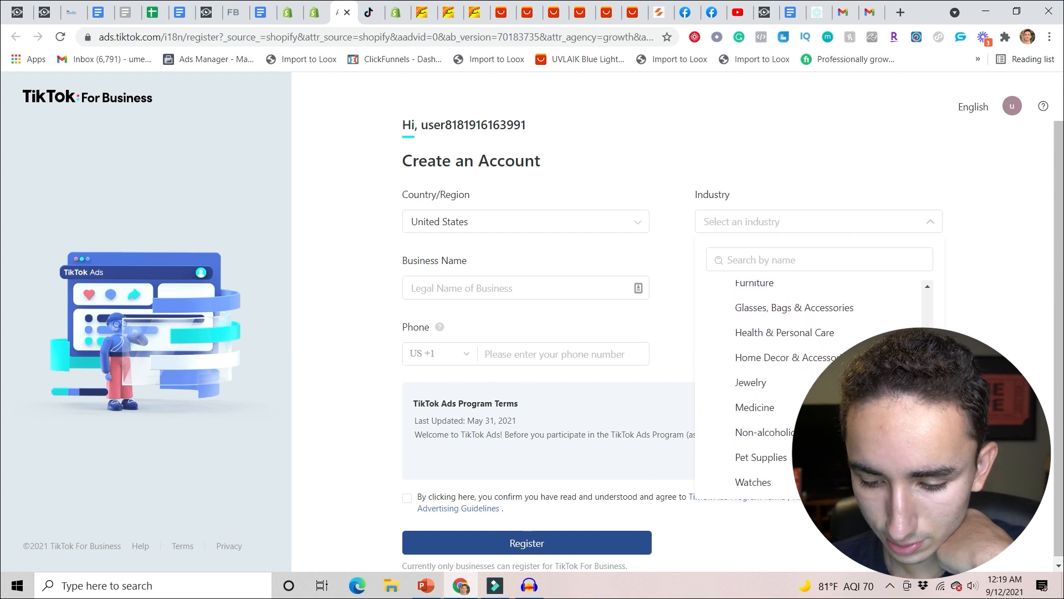
{"action": "left_click", "coordinate": [750, 380]}
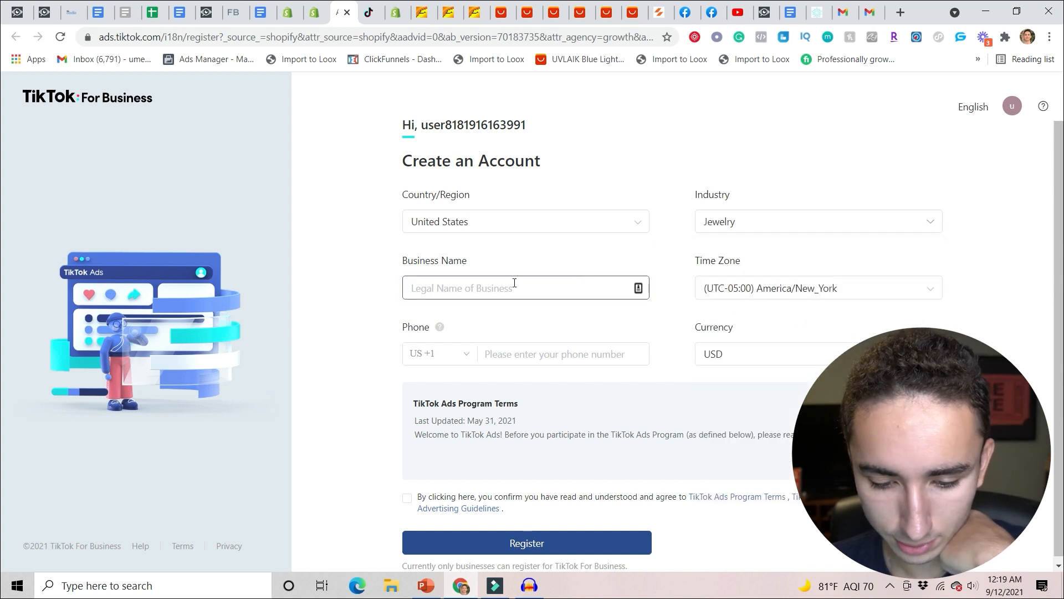
{"action": "left_click", "coordinate": [497, 283]}
{"action": "type", "text": "Ze"}
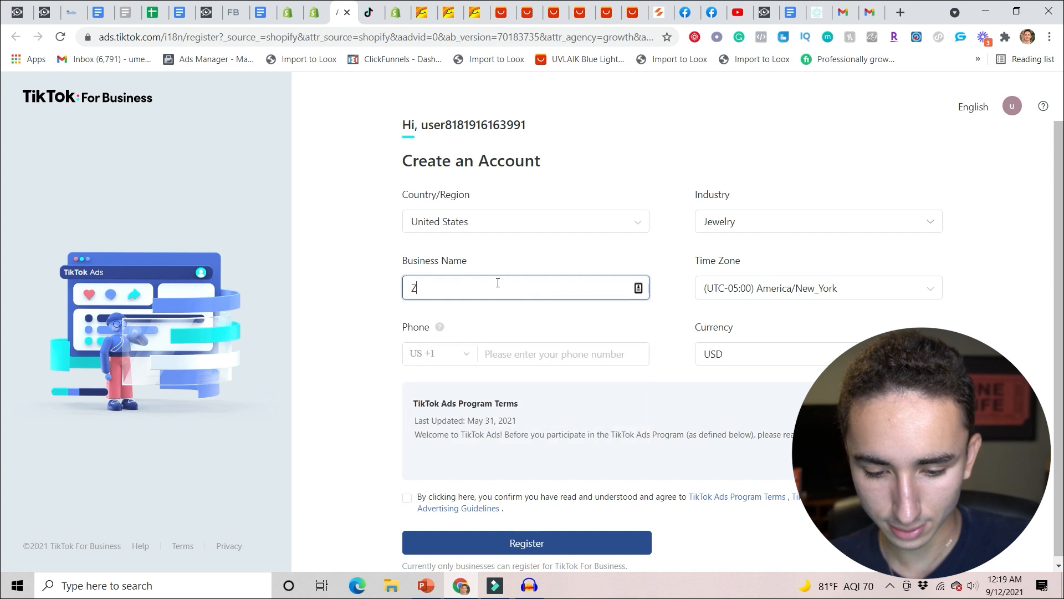
{"action": "type", "text": "nGalaxy"}
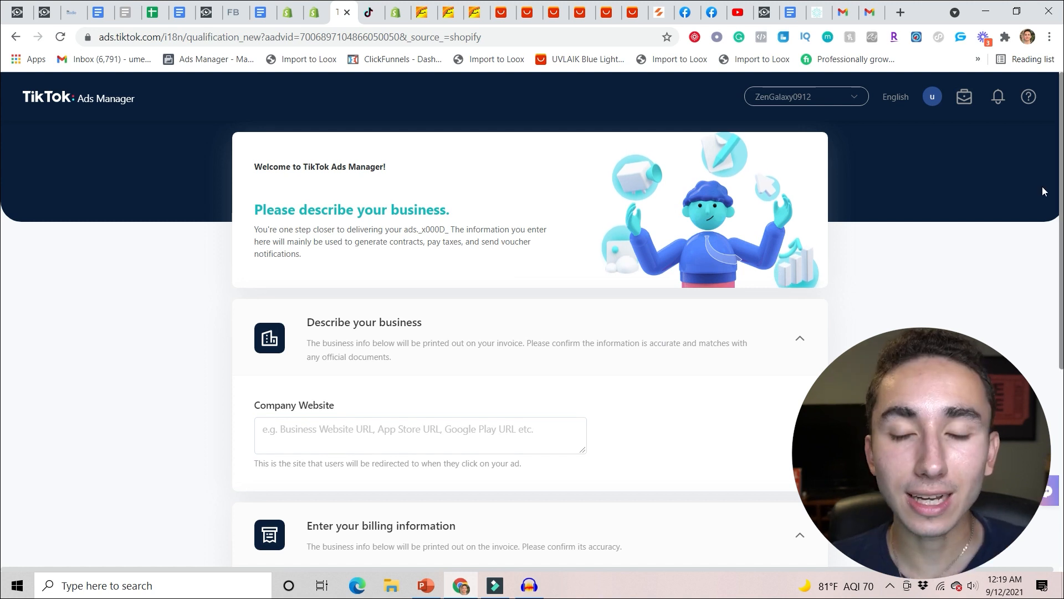
{"action": "scroll", "coordinate": [464, 273], "scroll_direction": "down", "scroll_amount": 3}
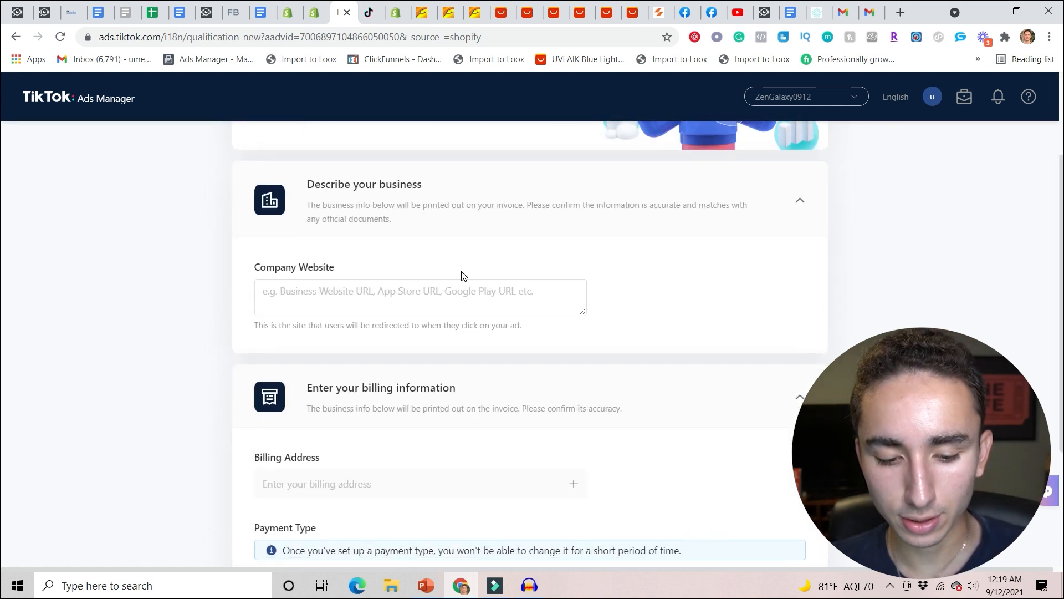
{"action": "left_click", "coordinate": [404, 303]}
{"action": "type", "text": "https://zengalaxy"}
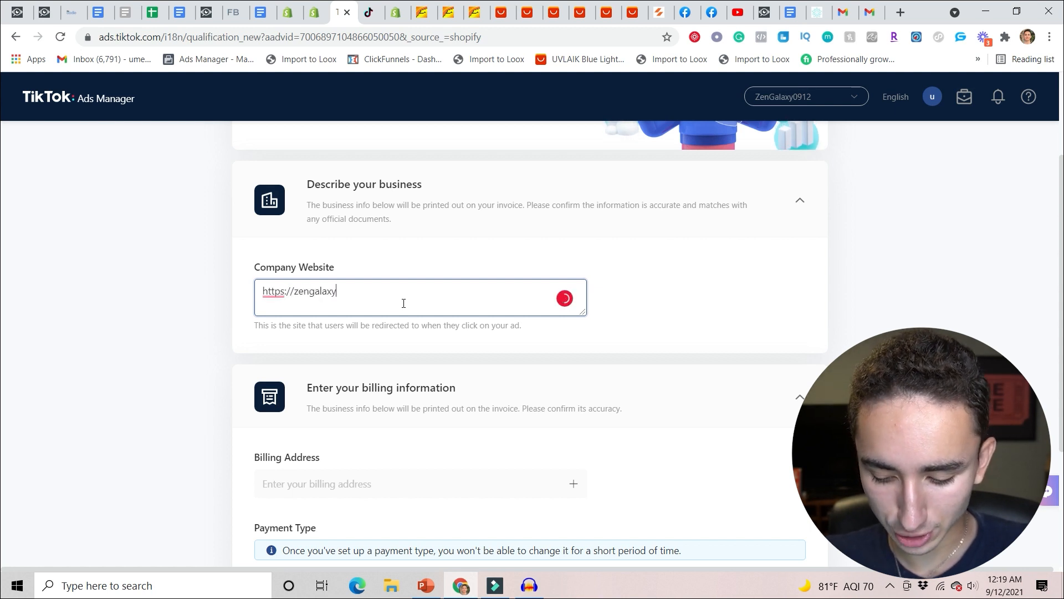
{"action": "type", "text": ".net"}
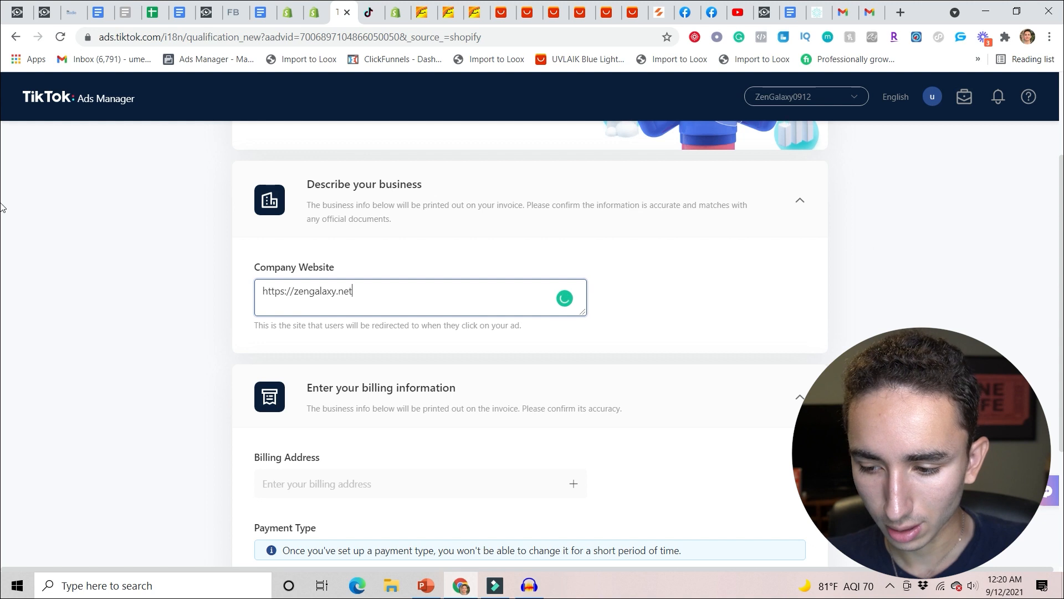
Leave the completed Ads Manager registration for Shopify, skipping the addition of a payment method.
{"action": "scroll", "coordinate": [3, 266], "scroll_direction": "down", "scroll_amount": 3}
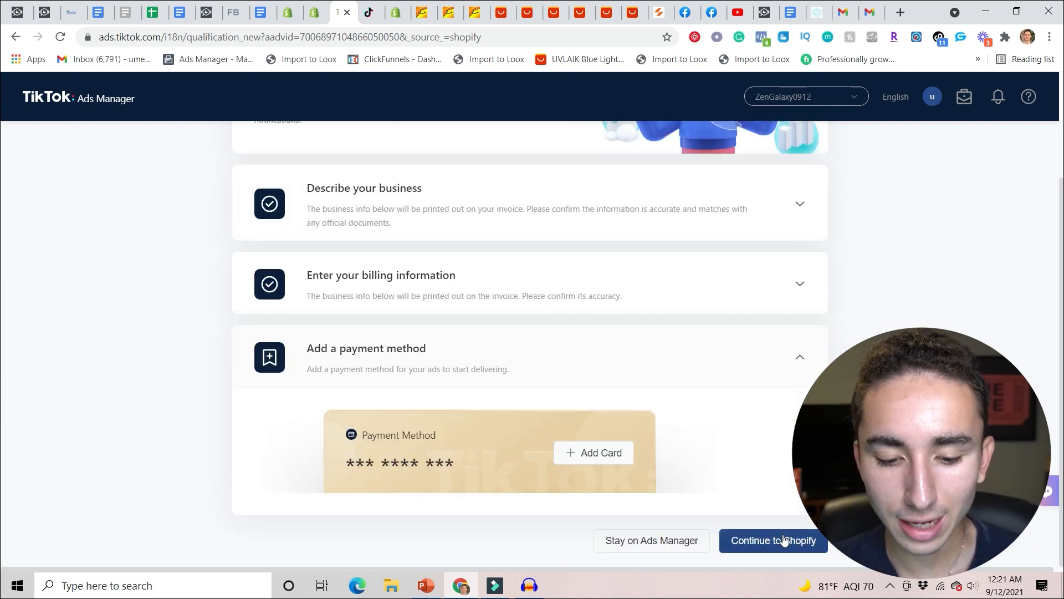
{"action": "left_click", "coordinate": [742, 541]}
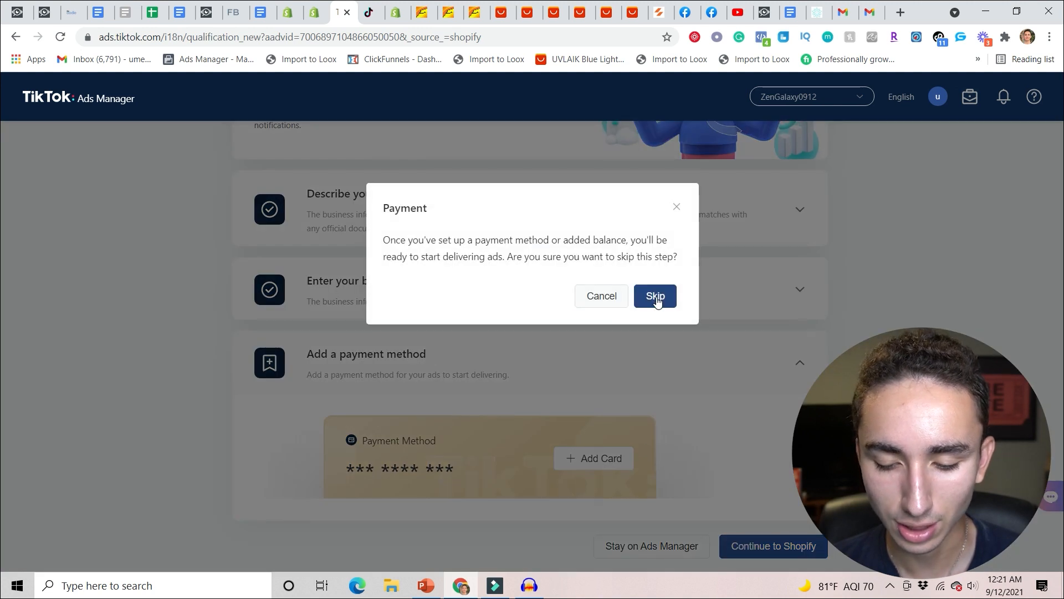
{"action": "left_click", "coordinate": [657, 300]}
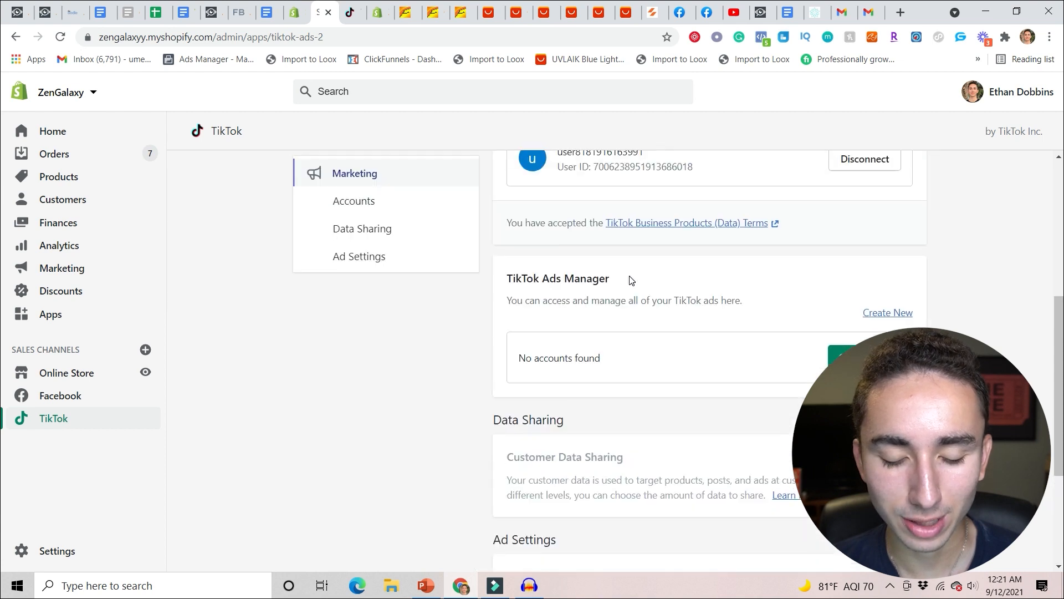
Connect the new TikTok Ads Manager account in Shopify and complete the TikTok marketing setup.
{"action": "scroll", "coordinate": [900, 228], "scroll_direction": "down", "scroll_amount": 5}
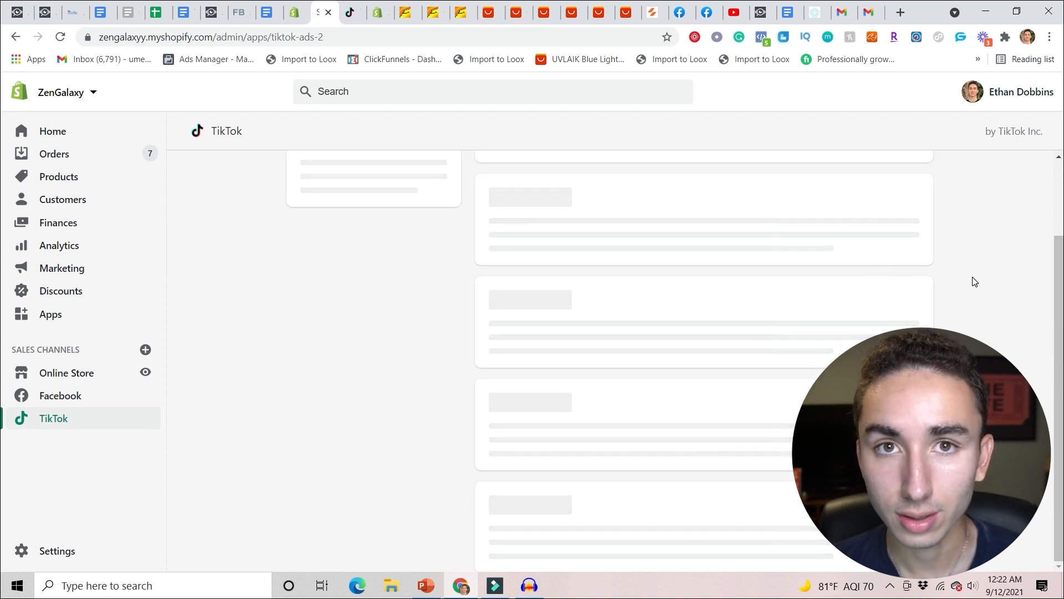
{"action": "left_click_drag", "start_coordinate": [1061, 216], "coordinate": [1062, 467]}
{"action": "left_click", "coordinate": [835, 344]}
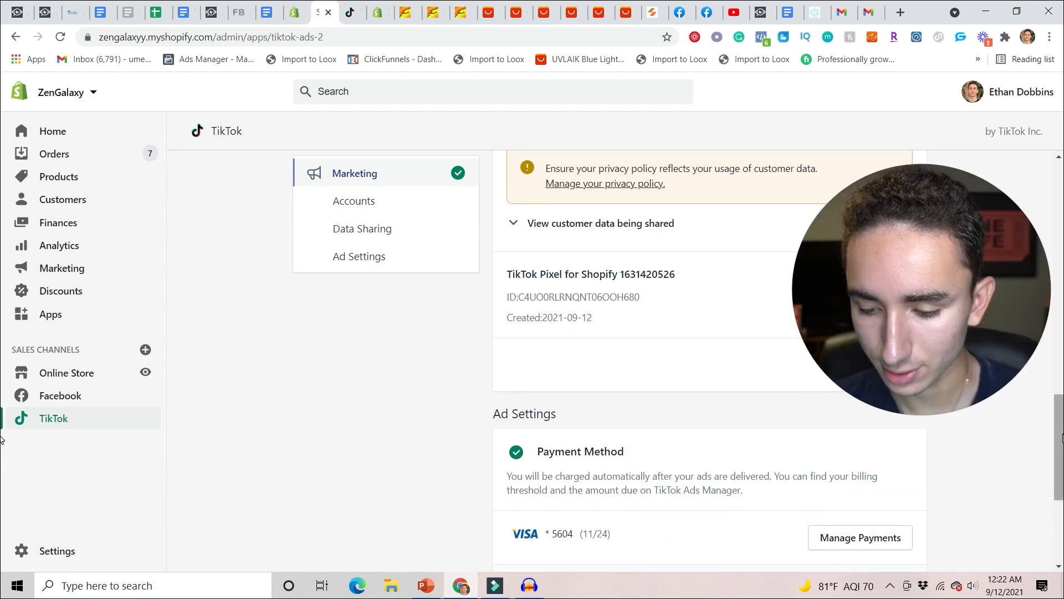
Review the TikTok pixel, payment method and targeting location settings of the Shopify TikTok channel.
{"action": "left_click_drag", "start_coordinate": [1061, 435], "coordinate": [1062, 460]}
{"action": "scroll", "coordinate": [1, 465], "scroll_direction": "down", "scroll_amount": 3}
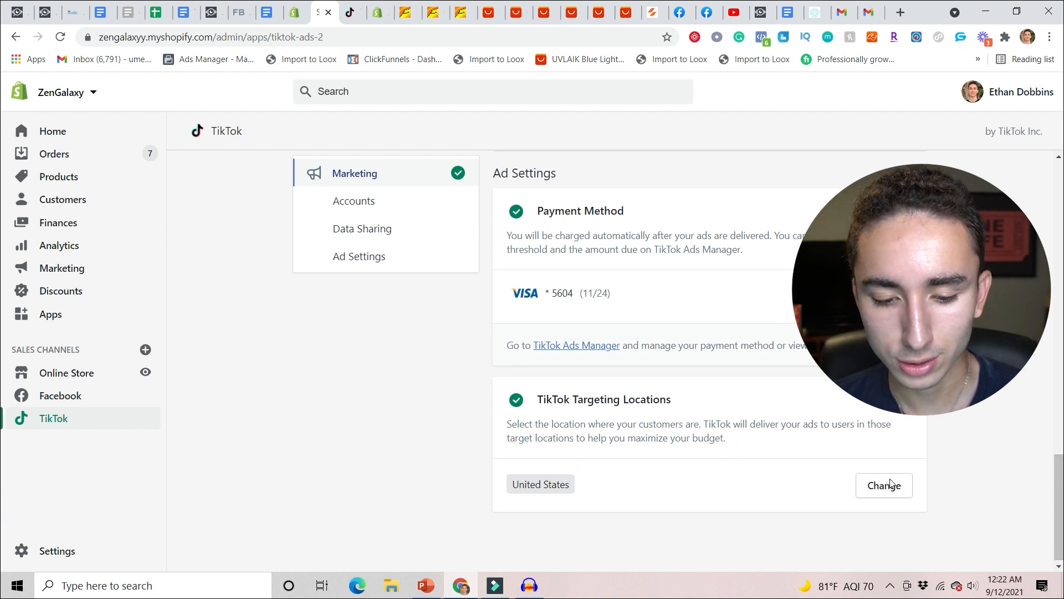
{"action": "left_click_drag", "start_coordinate": [1058, 499], "coordinate": [1029, 131]}
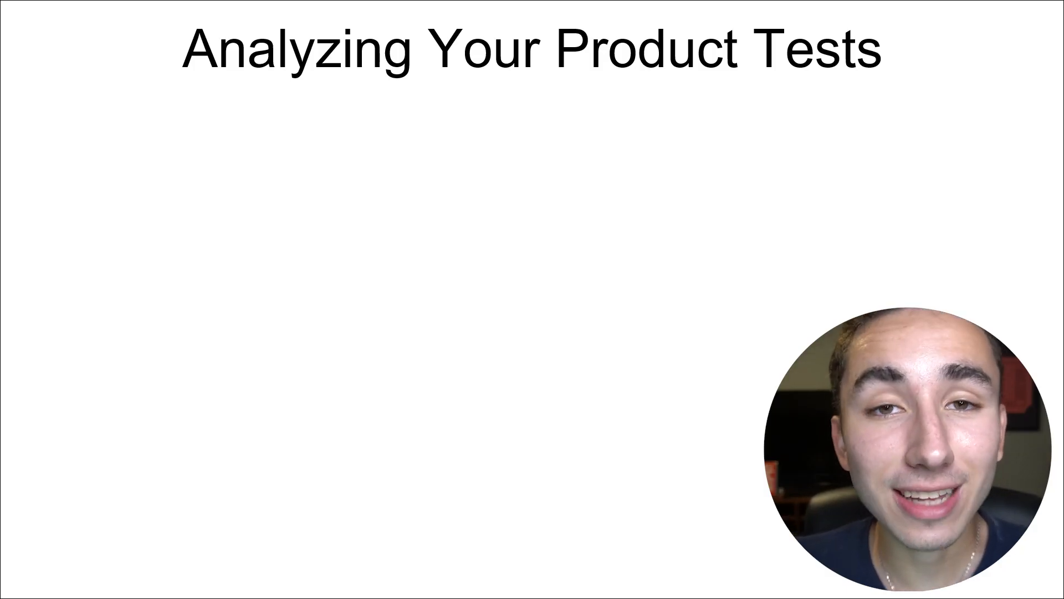
{"action": "key", "text": "Right"}
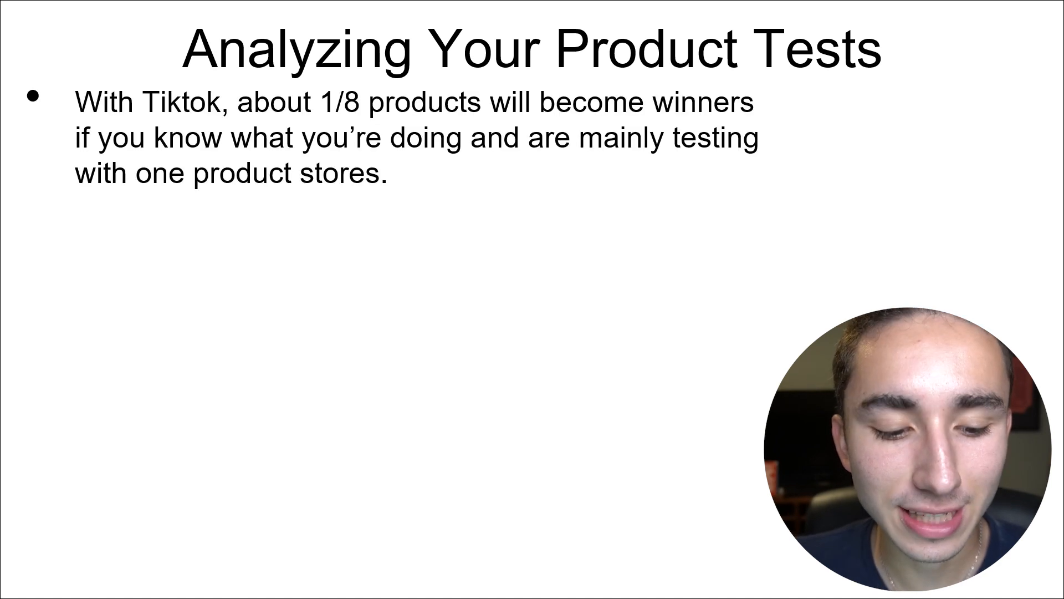
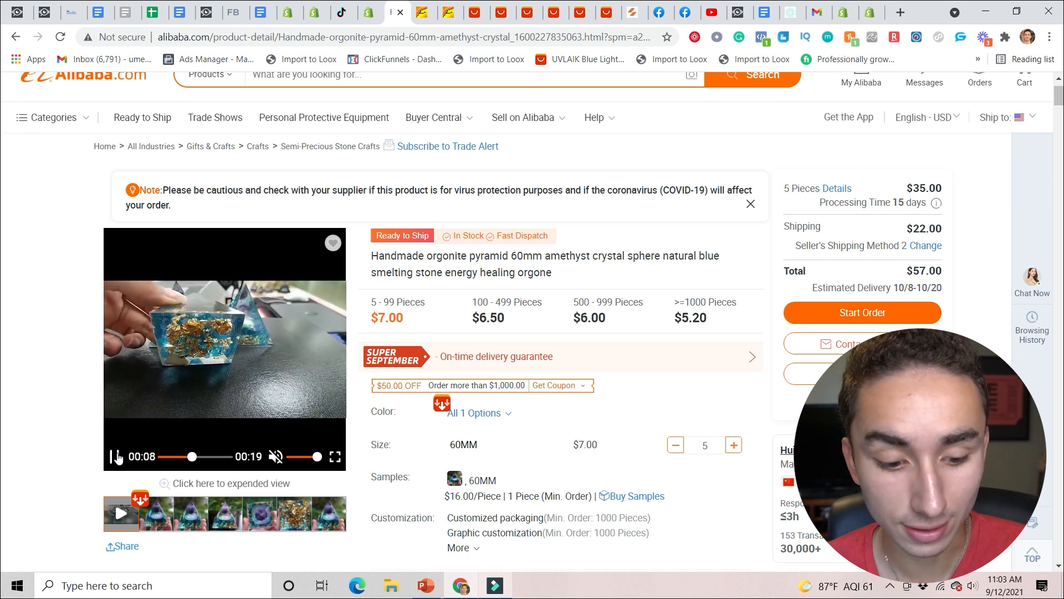
Preview the product videos on the Alibaba orgonite pyramid listings, pausing the Orgone Pyramid Healing KIT video.
{"action": "left_click", "coordinate": [252, 247]}
{"action": "left_click", "coordinate": [435, 7]}
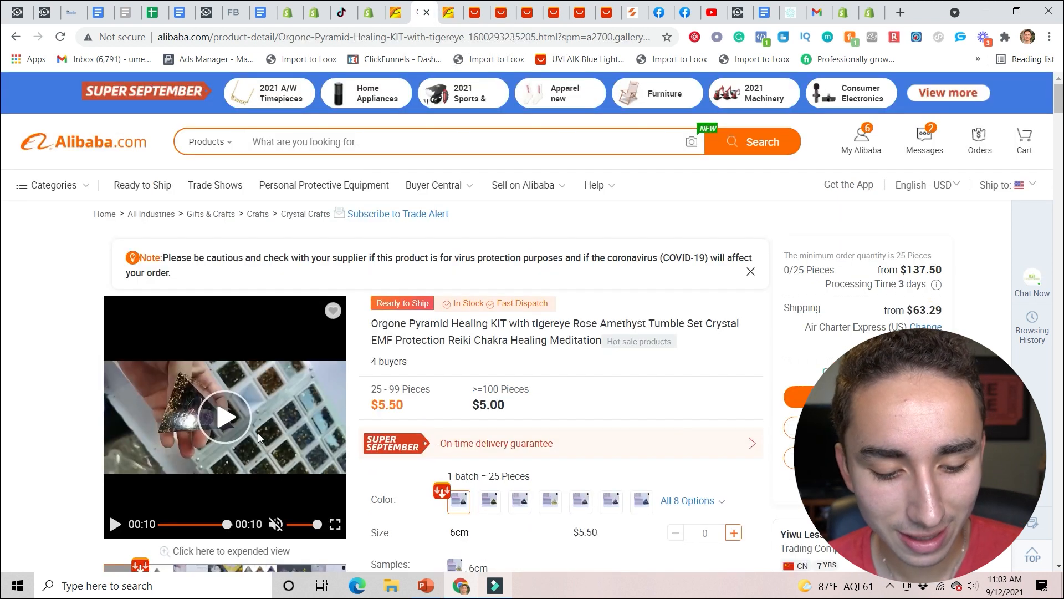
{"action": "left_click", "coordinate": [230, 427]}
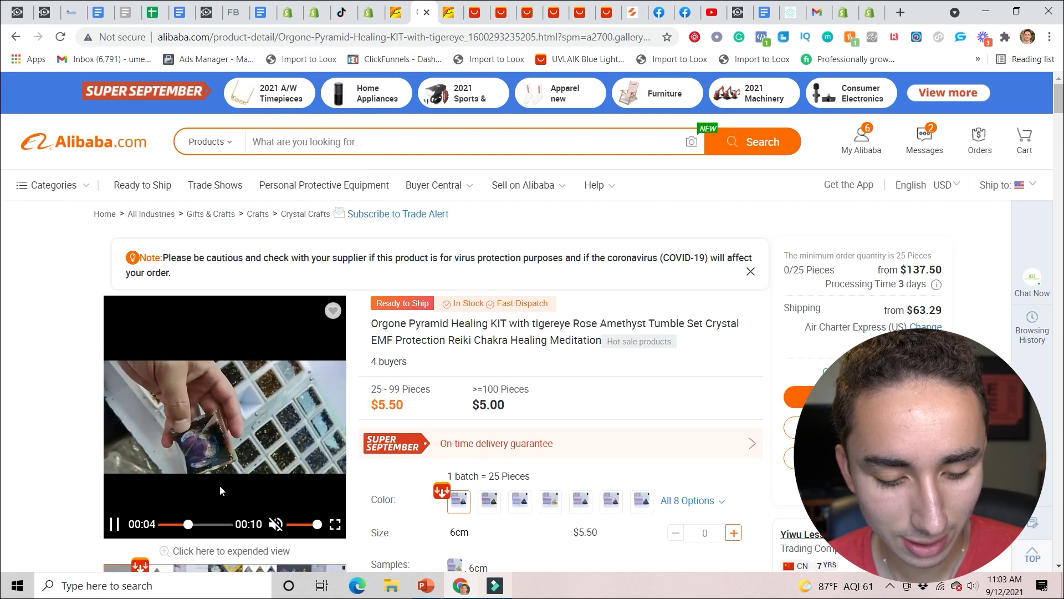
{"action": "left_click", "coordinate": [115, 528]}
{"action": "left_click", "coordinate": [452, 6]}
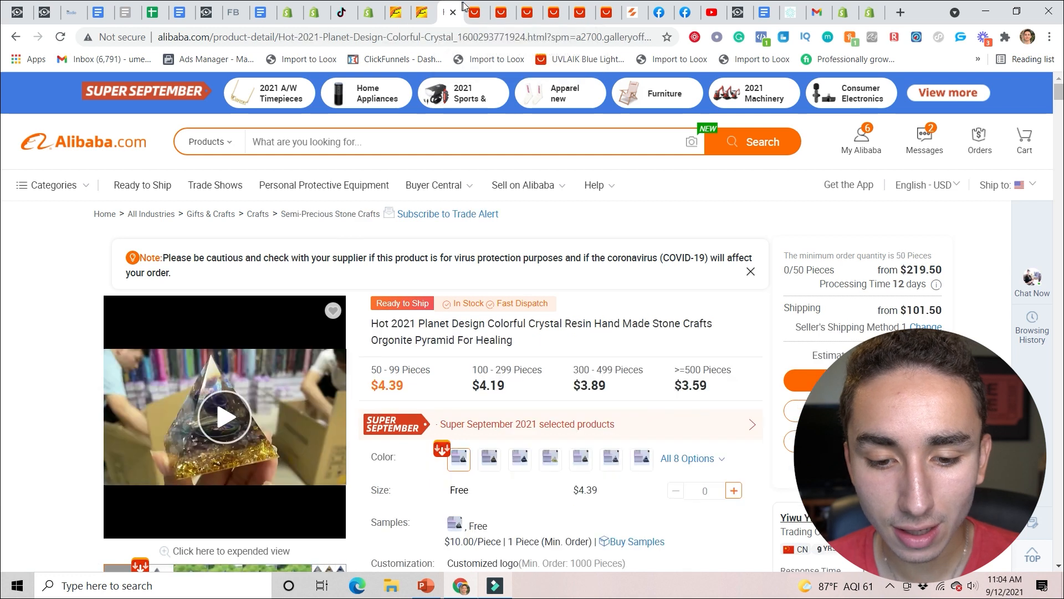
Preview the product video on the AliExpress Natural Tiger Eye Orgonite Pyramid listing and pause it.
{"action": "left_click", "coordinate": [477, 12]}
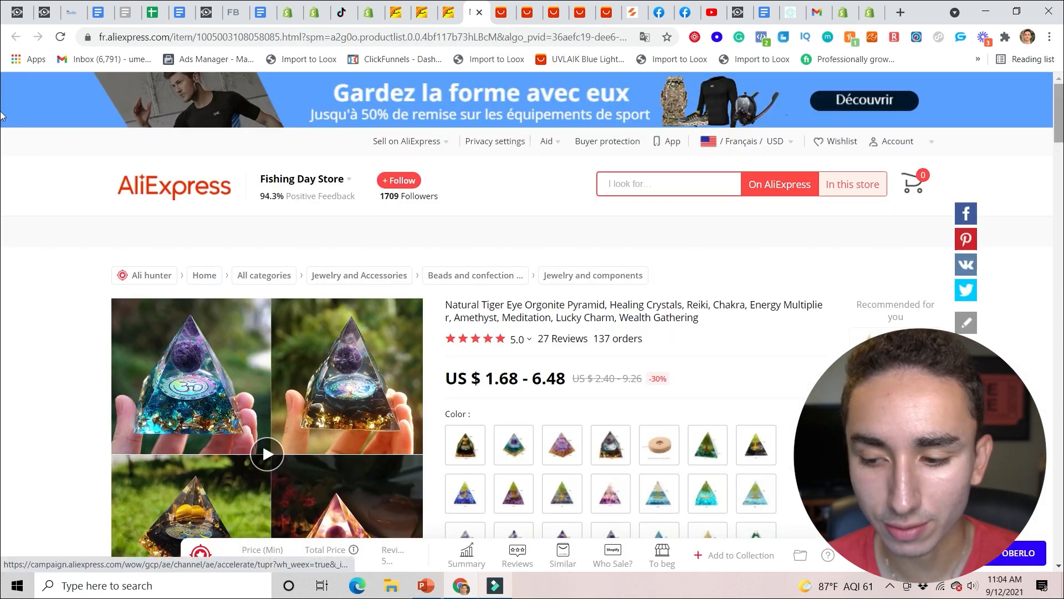
{"action": "scroll", "coordinate": [451, 324], "scroll_direction": "down", "scroll_amount": 3}
{"action": "left_click", "coordinate": [266, 295]}
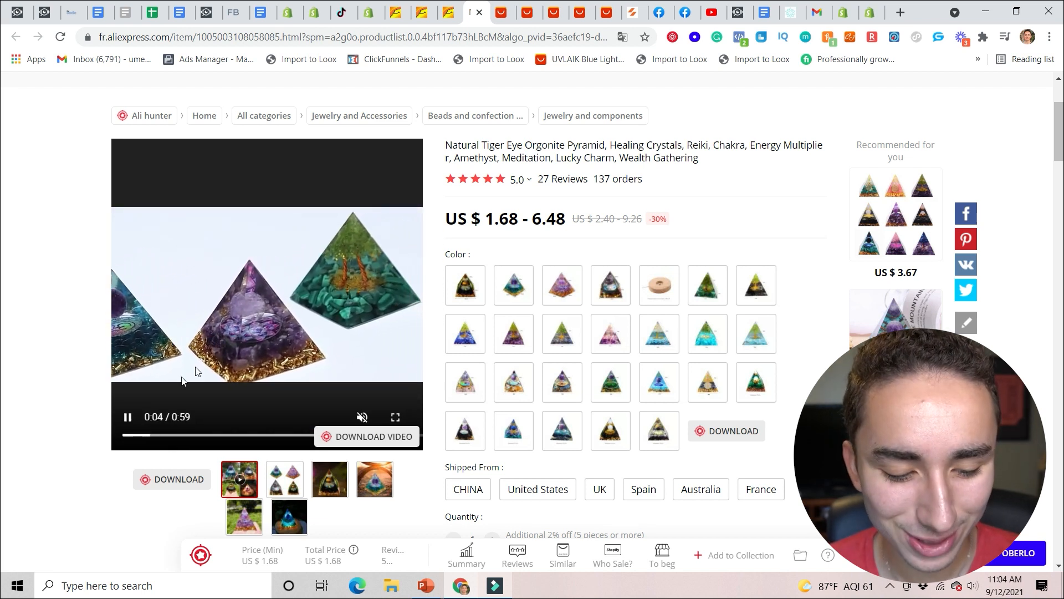
{"action": "left_click", "coordinate": [128, 417]}
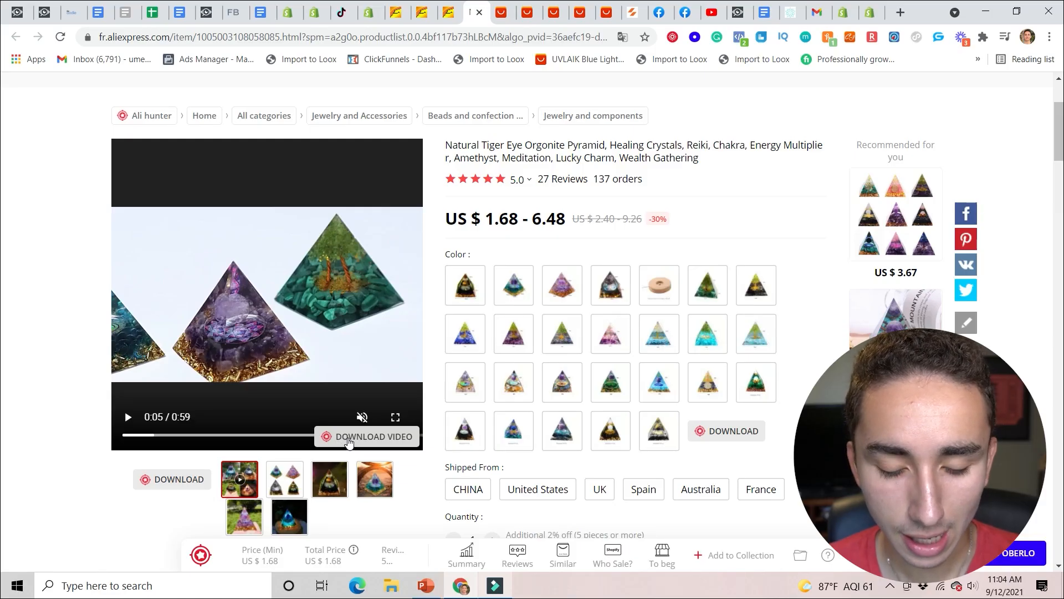
Inspect the page code of the Hot 2021 Planet Design pyramid listing on Alibaba and copy its product video's source address.
{"action": "left_click", "coordinate": [452, 10]}
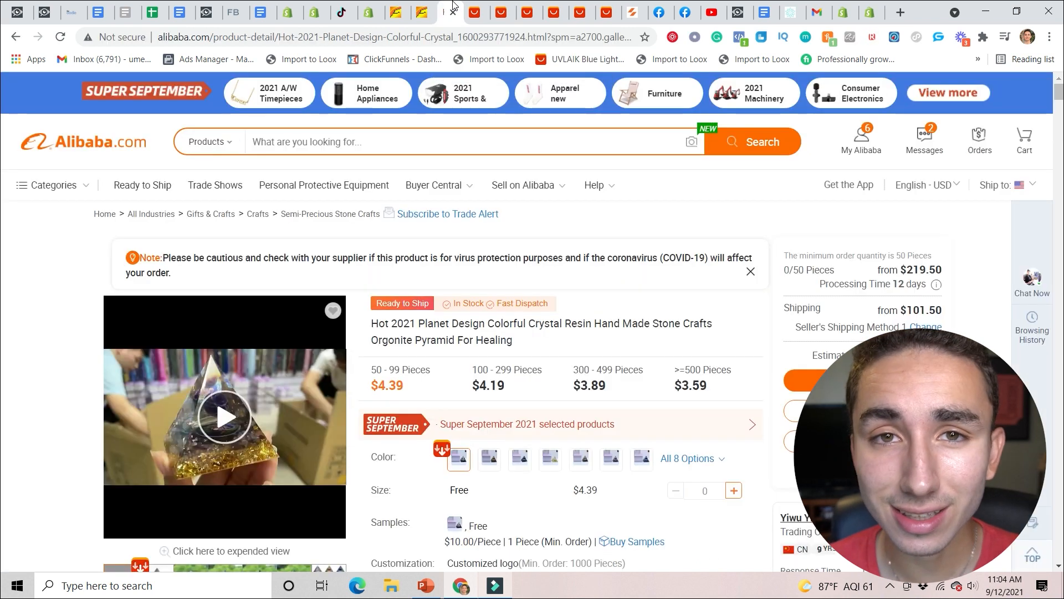
{"action": "left_click", "coordinate": [229, 394]}
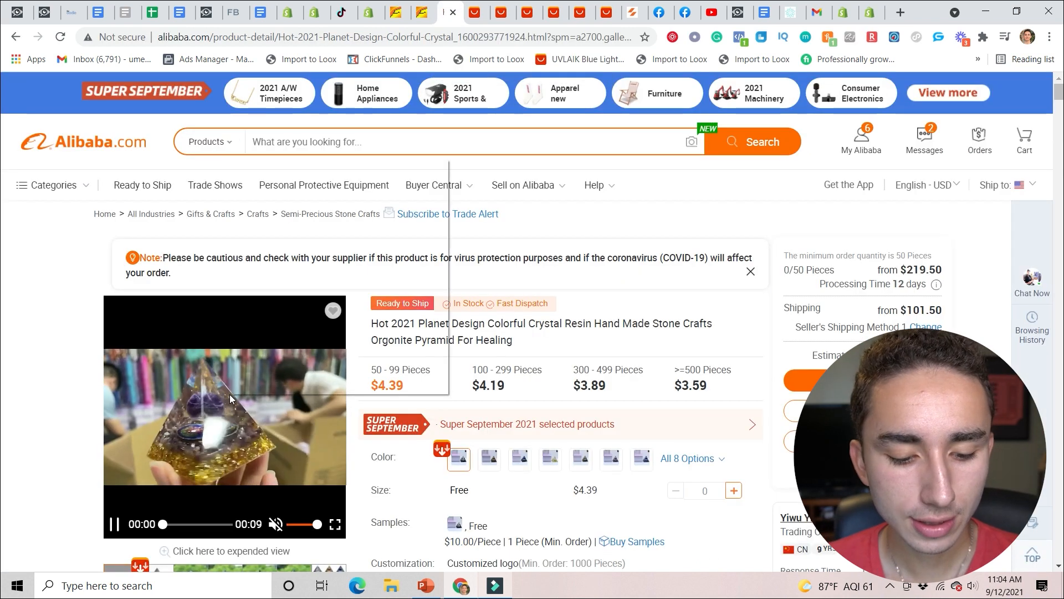
{"action": "right_click", "coordinate": [230, 394]}
{"action": "left_click", "coordinate": [270, 384]}
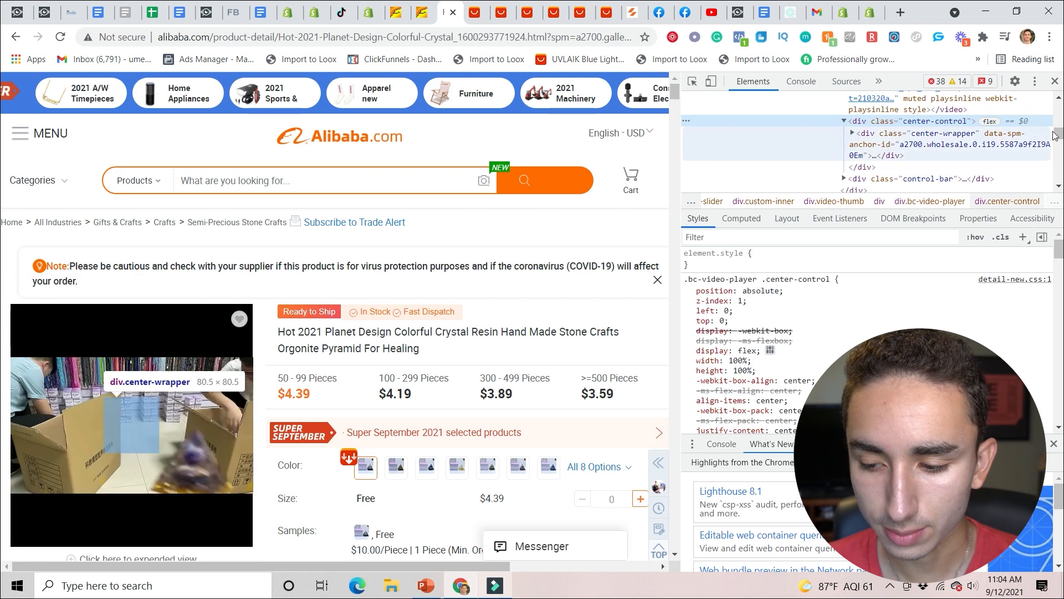
{"action": "scroll", "coordinate": [1057, 135], "scroll_direction": "up", "scroll_amount": 2}
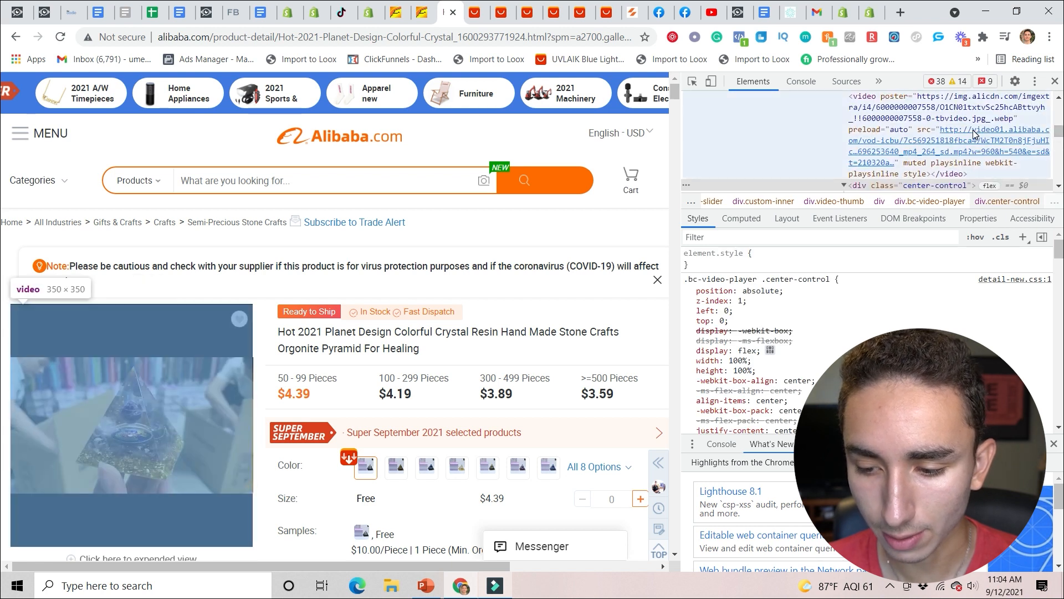
{"action": "double_click", "coordinate": [966, 139]}
{"action": "key", "text": "ctrl+c"}
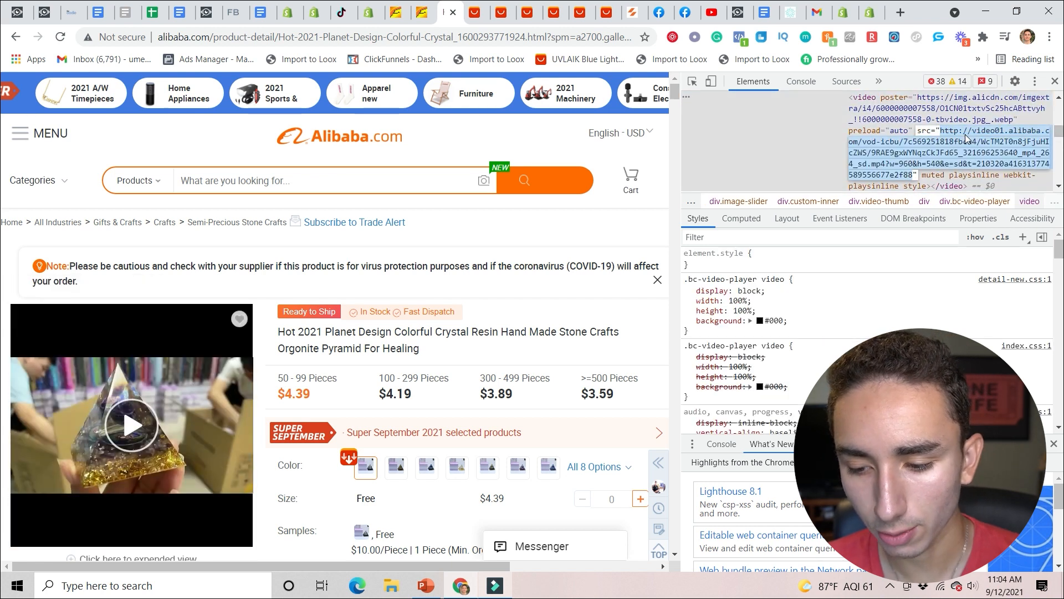
Open the copied video address in a new tab, pause playback and try to save the video as an MP4 file.
{"action": "left_click", "coordinate": [899, 10]}
{"action": "key", "text": "ctrl+v"}
{"action": "key", "text": "Return"}
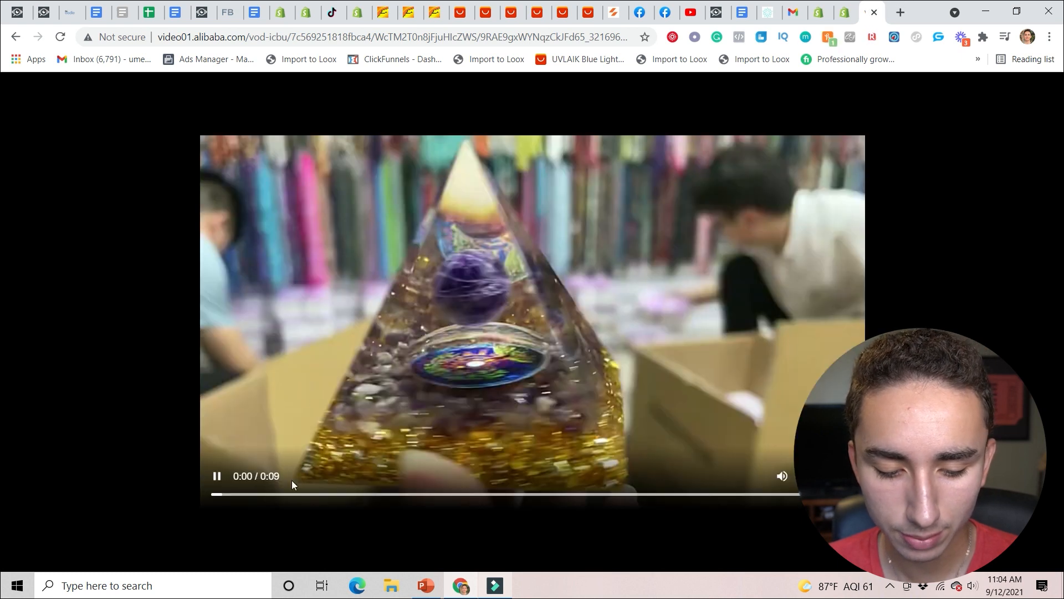
{"action": "left_click", "coordinate": [217, 477]}
{"action": "right_click", "coordinate": [396, 295]}
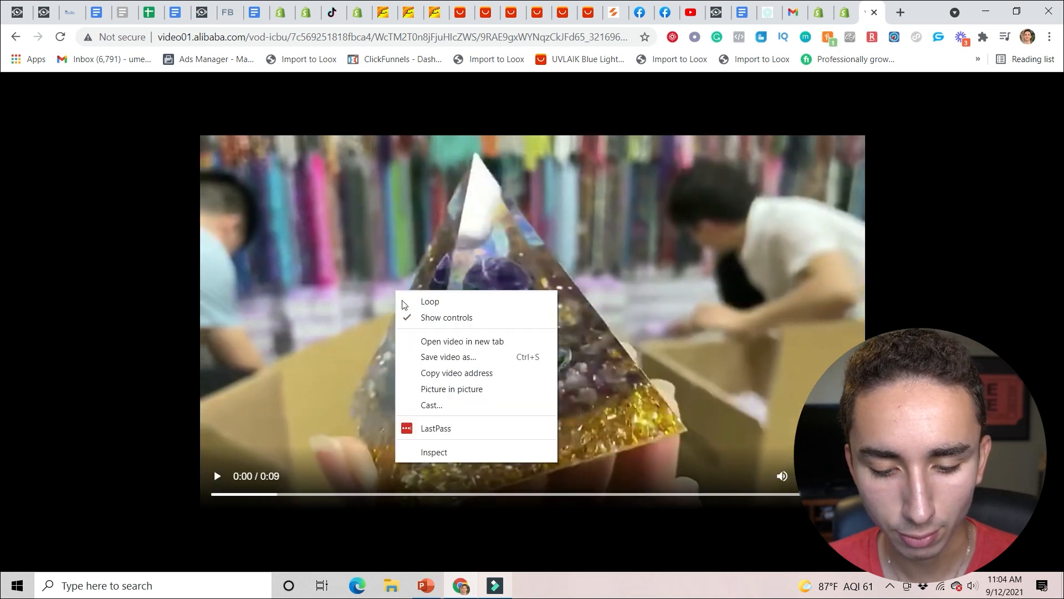
{"action": "left_click", "coordinate": [428, 356]}
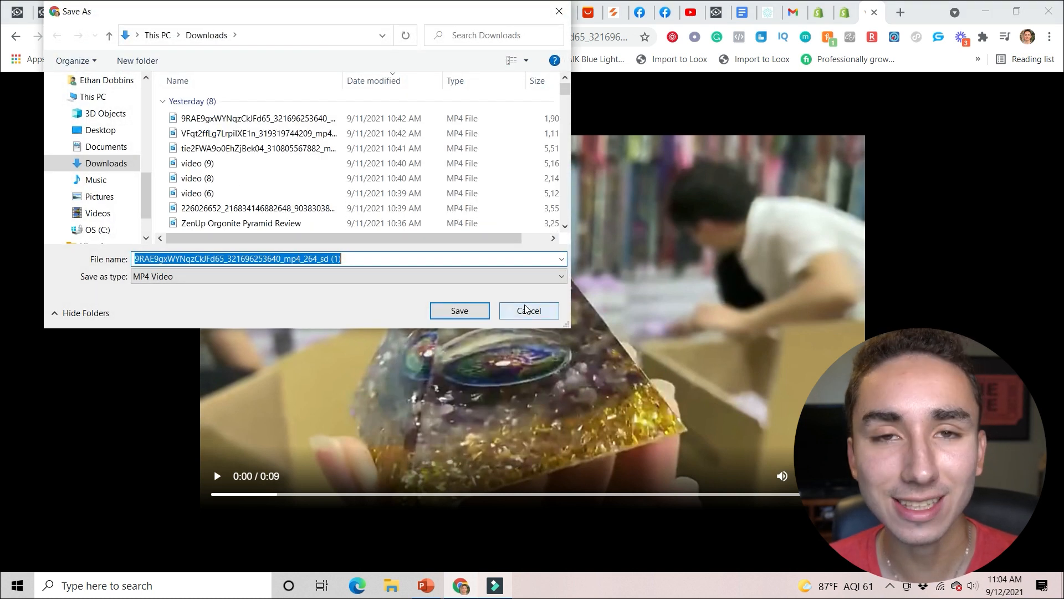
{"action": "left_click", "coordinate": [528, 310]}
Return to the Drop Point search for orgonite ads and close the list of available post links.
{"action": "left_click", "coordinate": [470, 5]}
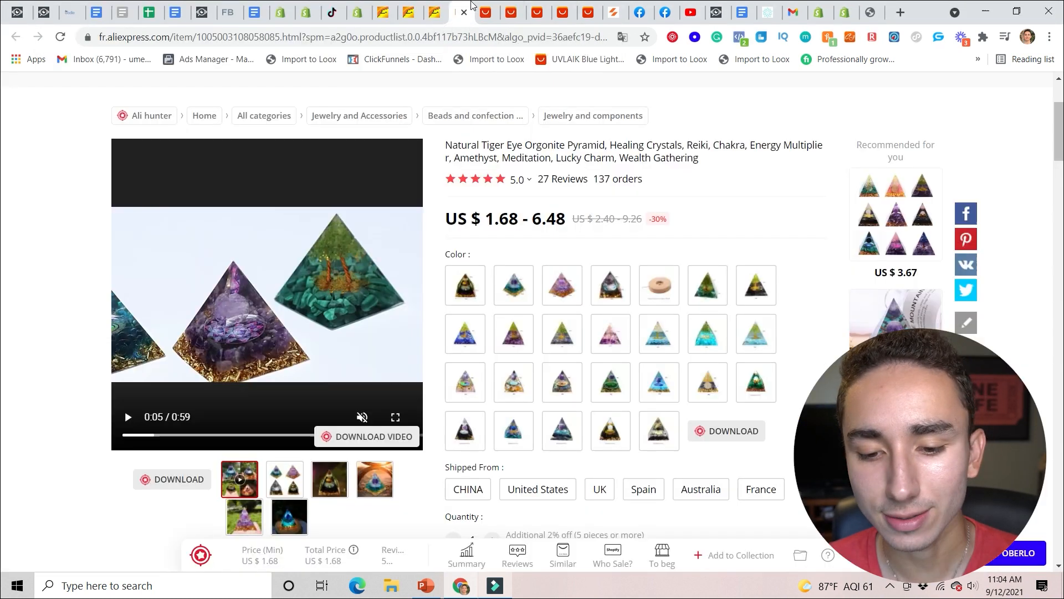
{"action": "left_click", "coordinate": [537, 12]}
{"action": "left_click", "coordinate": [614, 12]}
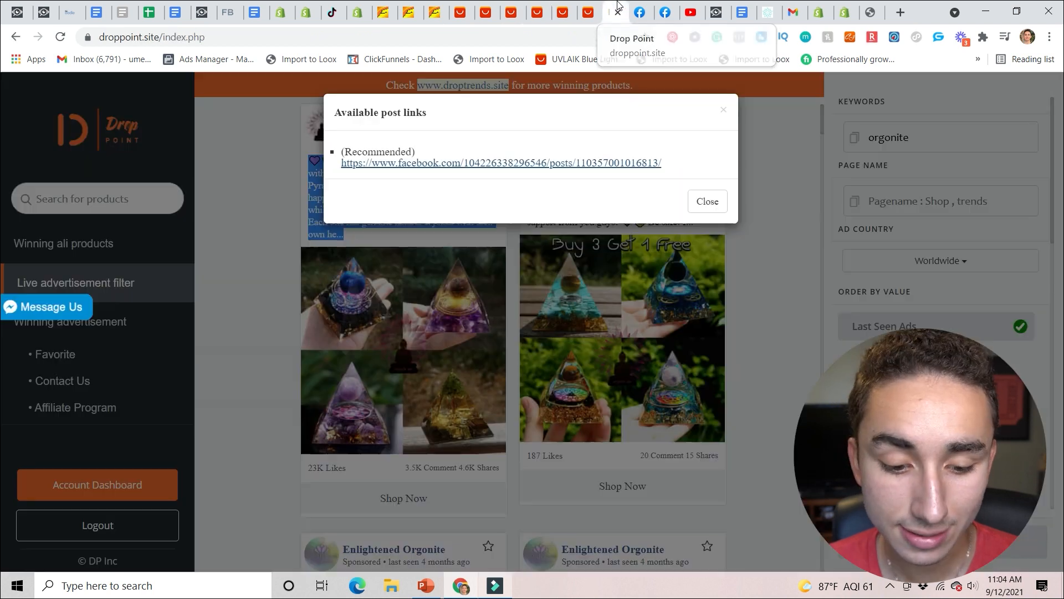
{"action": "left_click", "coordinate": [704, 199]}
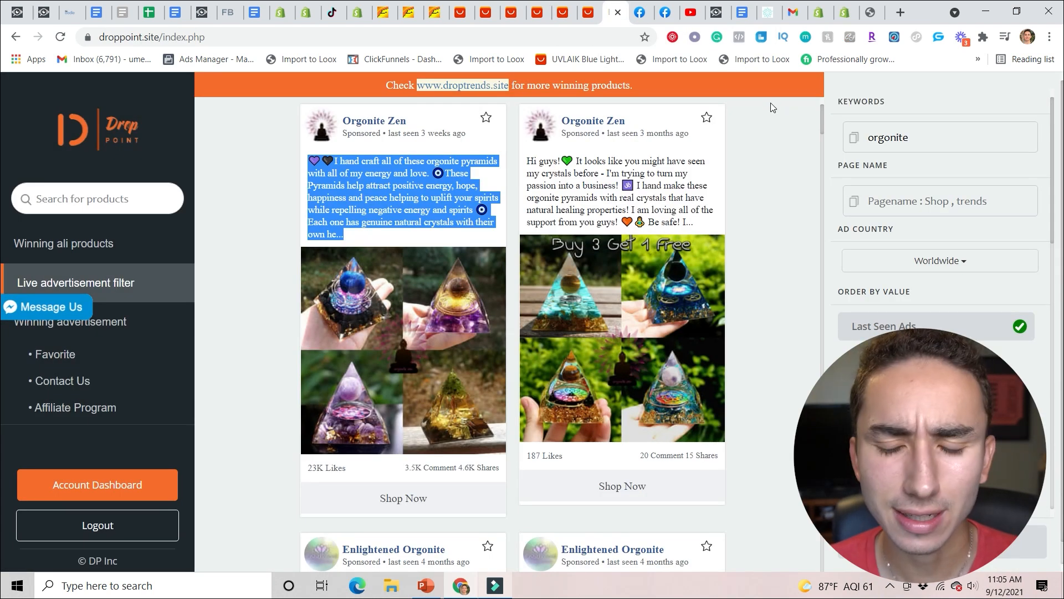
Find the French orgonite video ad in the Drop Point results and open its Facebook post.
{"action": "left_click_drag", "start_coordinate": [821, 121], "coordinate": [818, 171]}
{"action": "scroll", "coordinate": [612, 321], "scroll_direction": "down", "scroll_amount": 1}
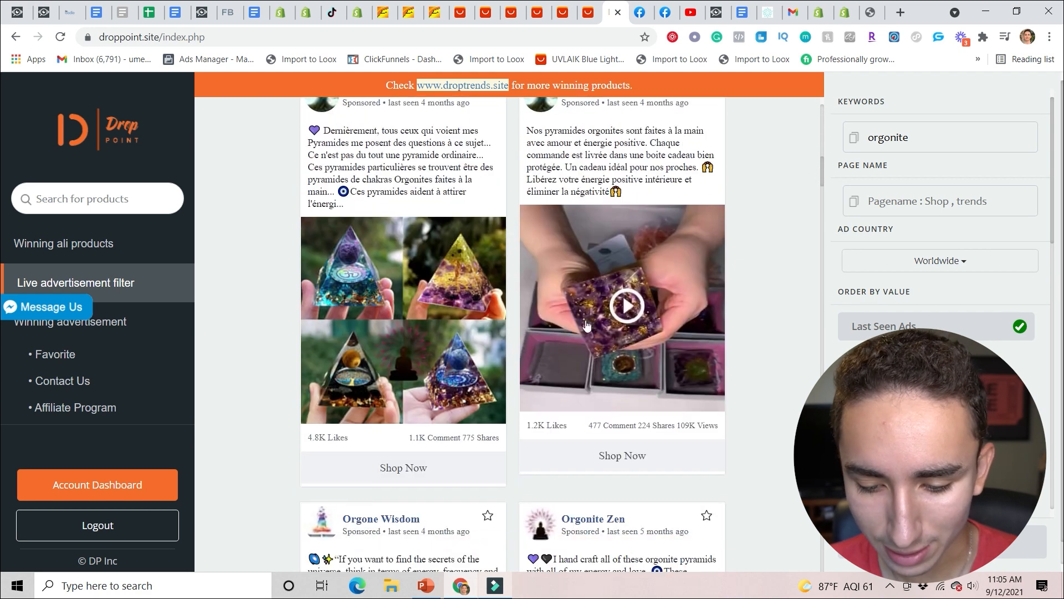
{"action": "left_click", "coordinate": [621, 316]}
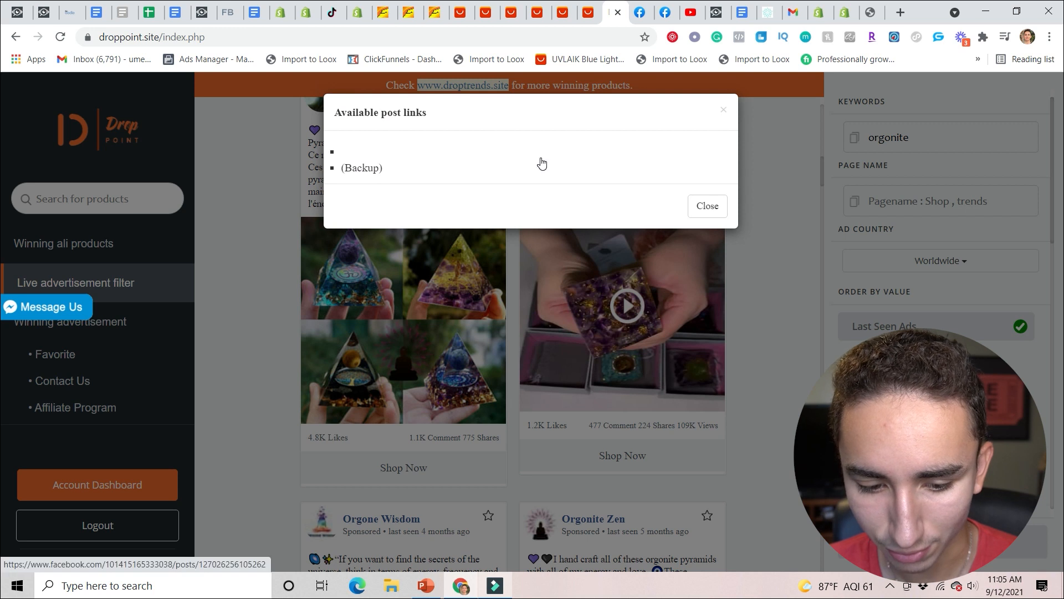
{"action": "left_click", "coordinate": [542, 162]}
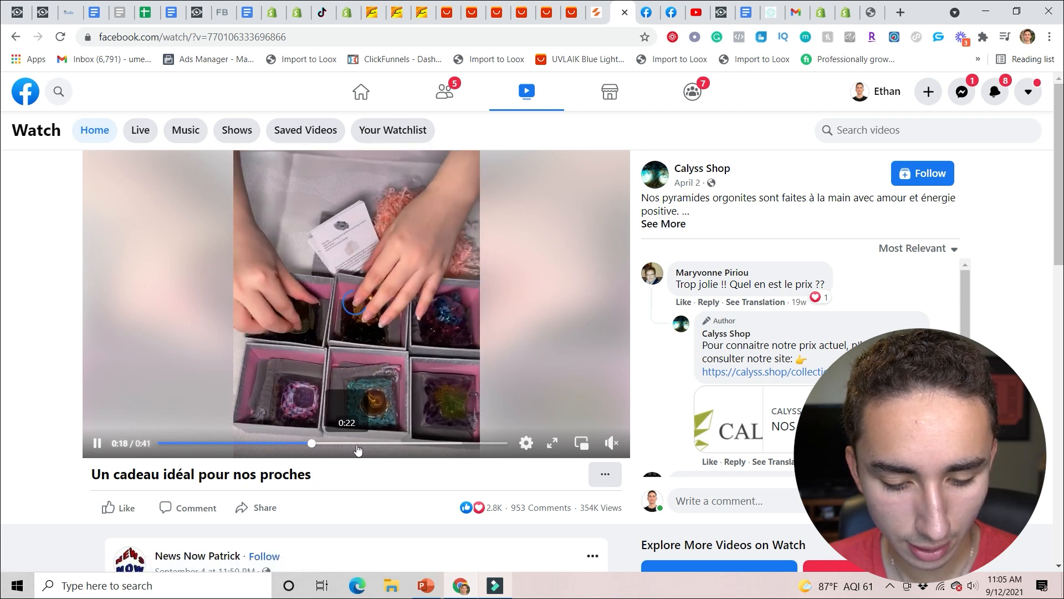
Skim through the Facebook orgonite video, dismiss the chat window and copy the video page's address.
{"action": "left_click", "coordinate": [363, 443]}
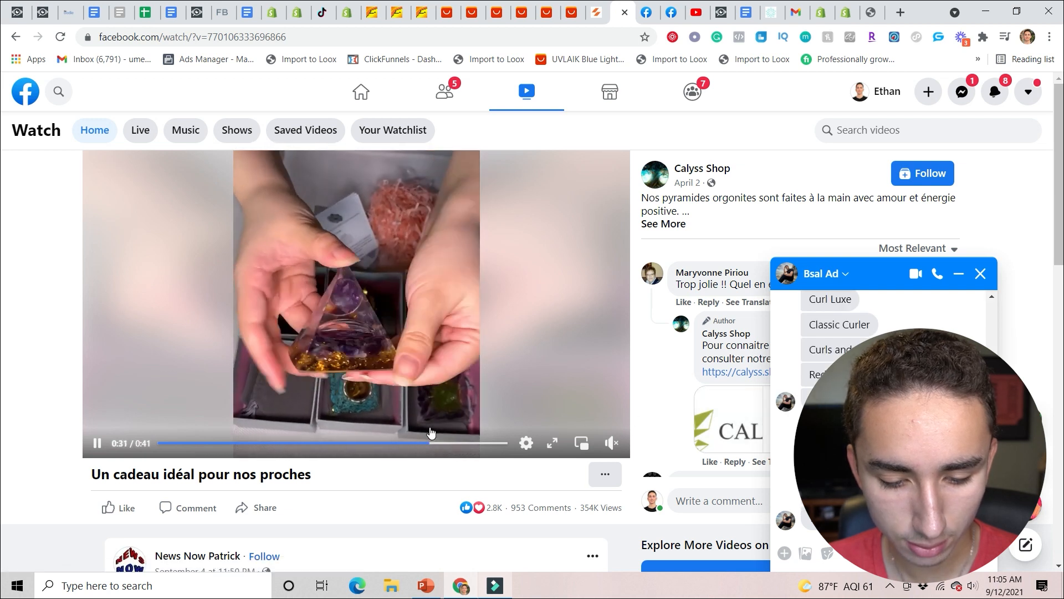
{"action": "left_click", "coordinate": [92, 447]}
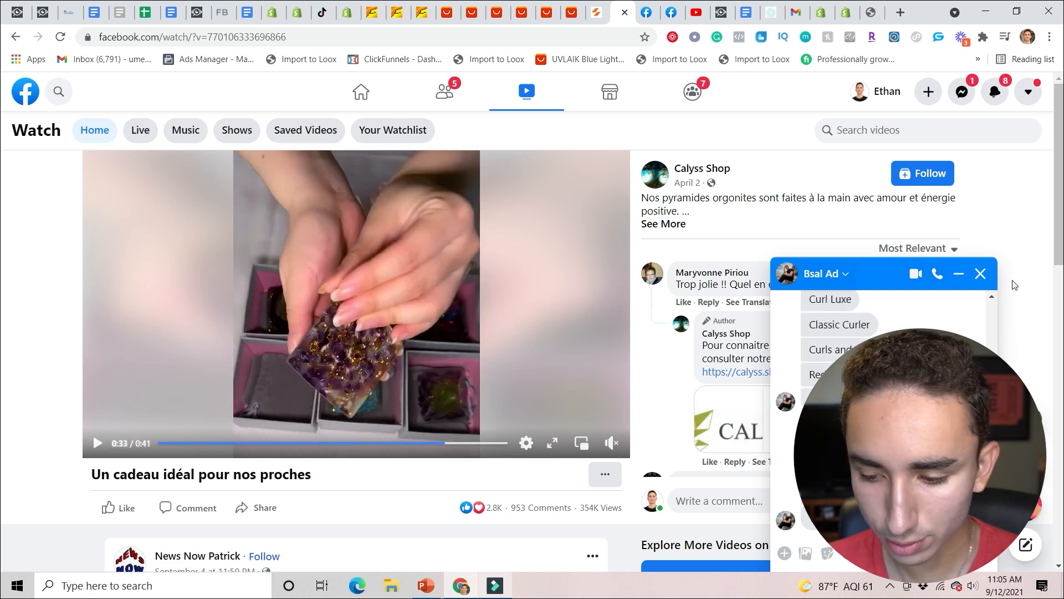
{"action": "left_click", "coordinate": [981, 273]}
{"action": "left_click", "coordinate": [373, 40]}
{"action": "key", "text": "ctrl+c"}
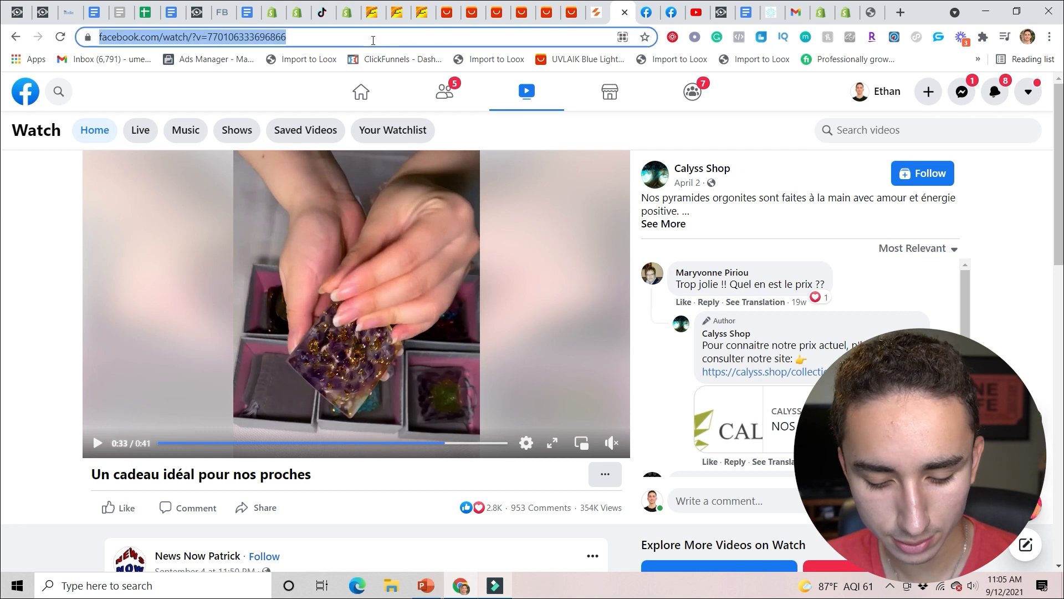
Search the web for fbdown in a new tab and open the FBDOWN.net Facebook video downloader.
{"action": "left_click", "coordinate": [905, 14]}
{"action": "type", "text": "fbd"}
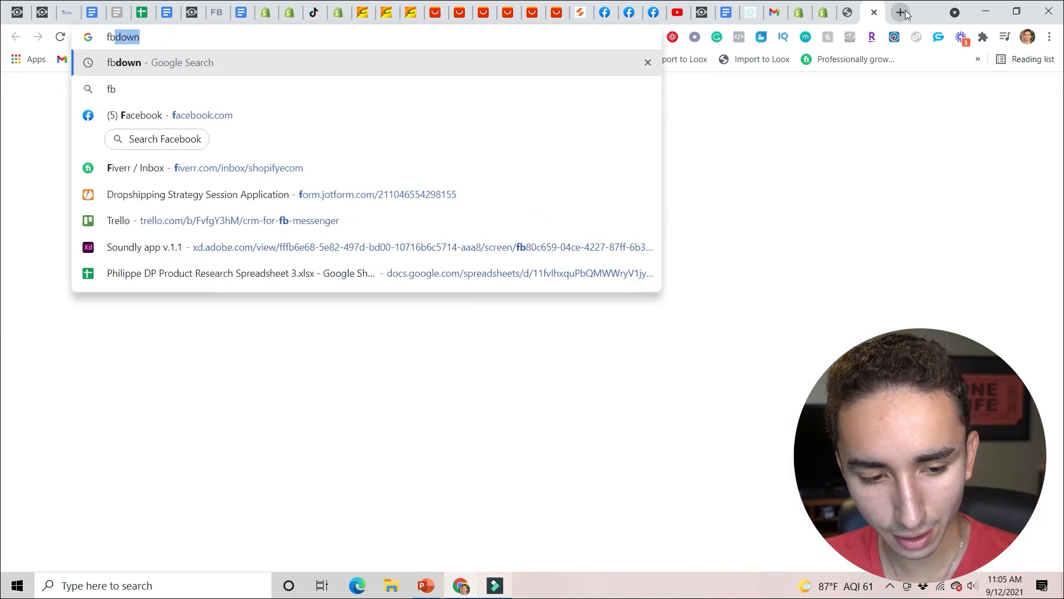
{"action": "type", "text": "own"}
{"action": "key", "text": "Return"}
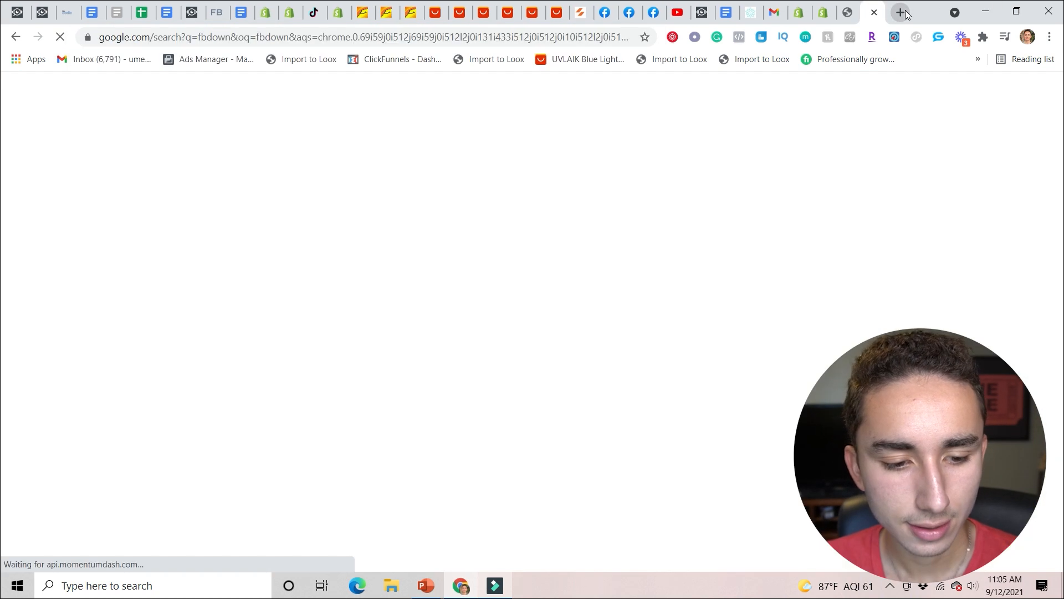
{"action": "left_click", "coordinate": [327, 226]}
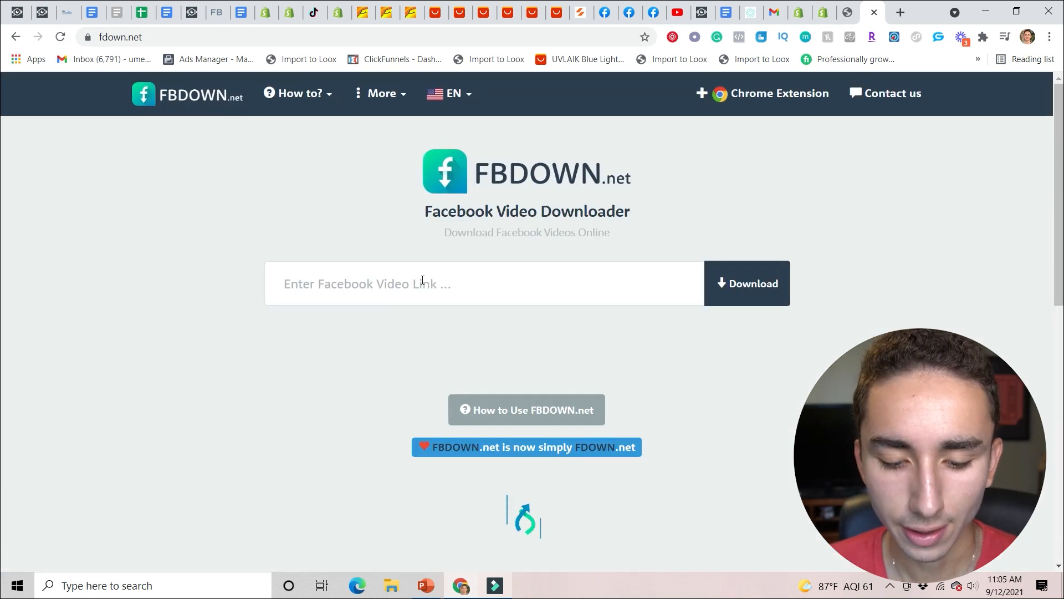
Submit the copied Facebook video link to FBDOWN.net and open the HD quality version of the video, closing the advertisement.
{"action": "left_click", "coordinate": [423, 281]}
{"action": "key", "text": "ctrl+v"}
{"action": "left_click", "coordinate": [741, 285]}
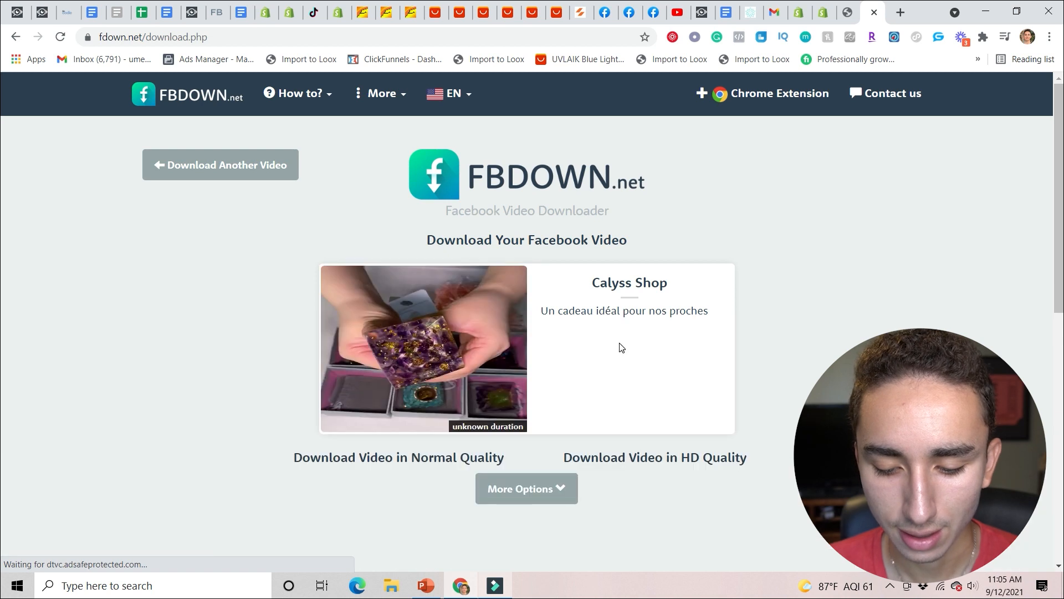
{"action": "left_click", "coordinate": [625, 468]}
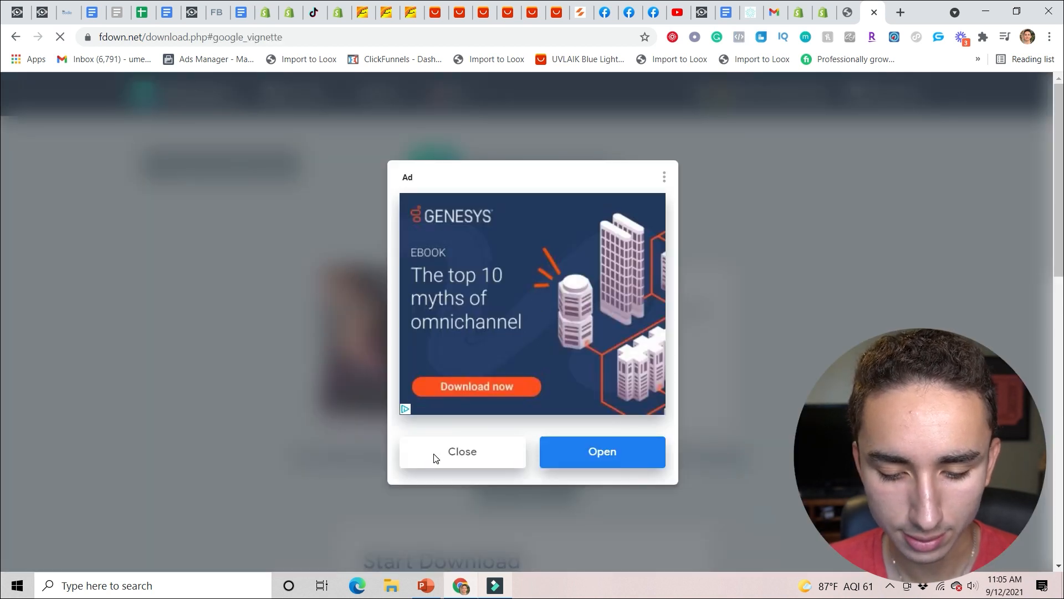
{"action": "left_click", "coordinate": [434, 454]}
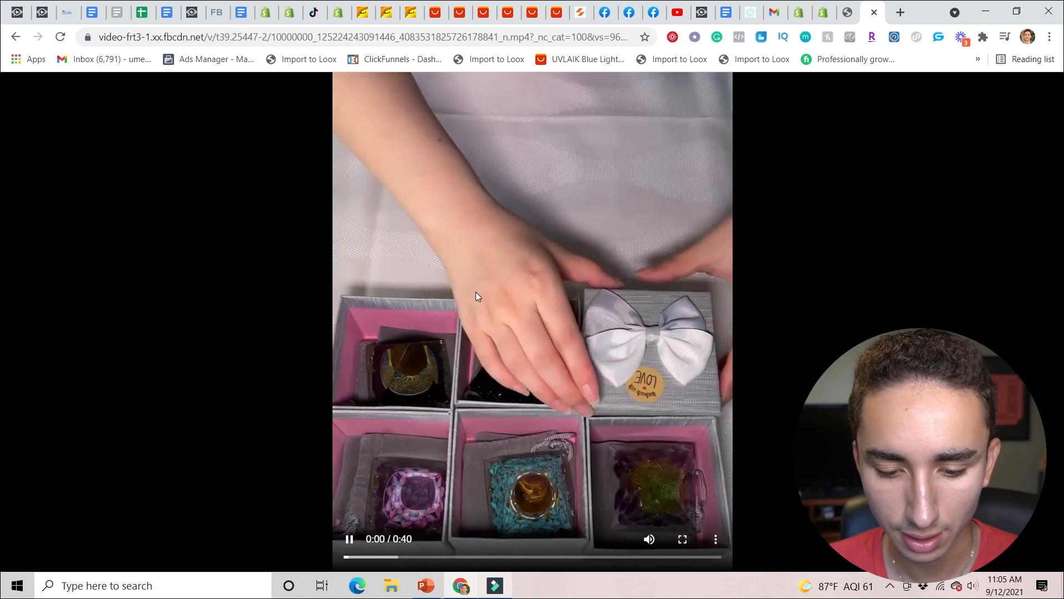
{"action": "left_click", "coordinate": [430, 390]}
{"action": "right_click", "coordinate": [445, 302]}
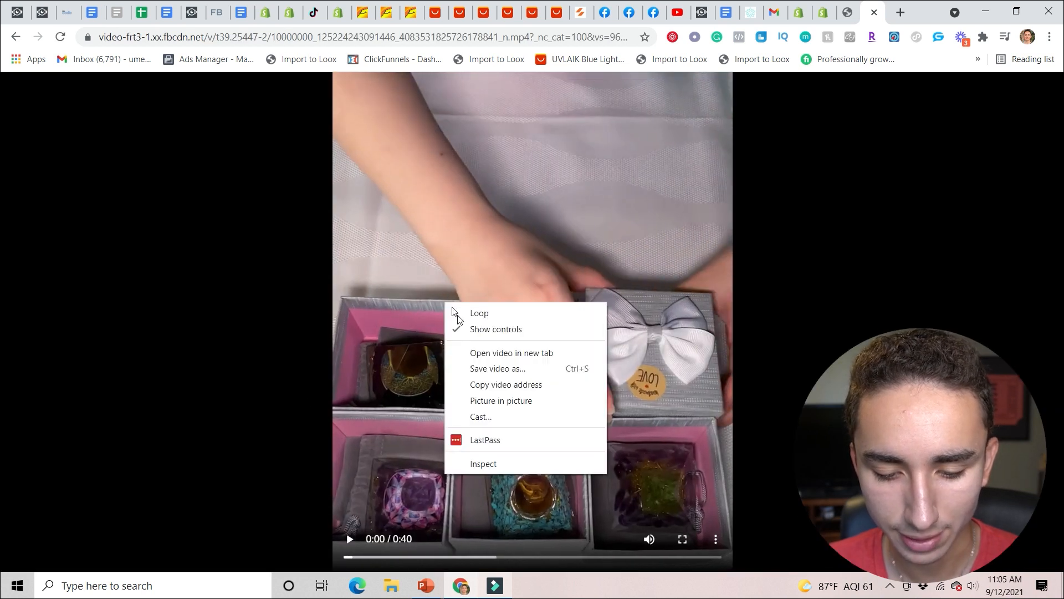
{"action": "left_click", "coordinate": [481, 368]}
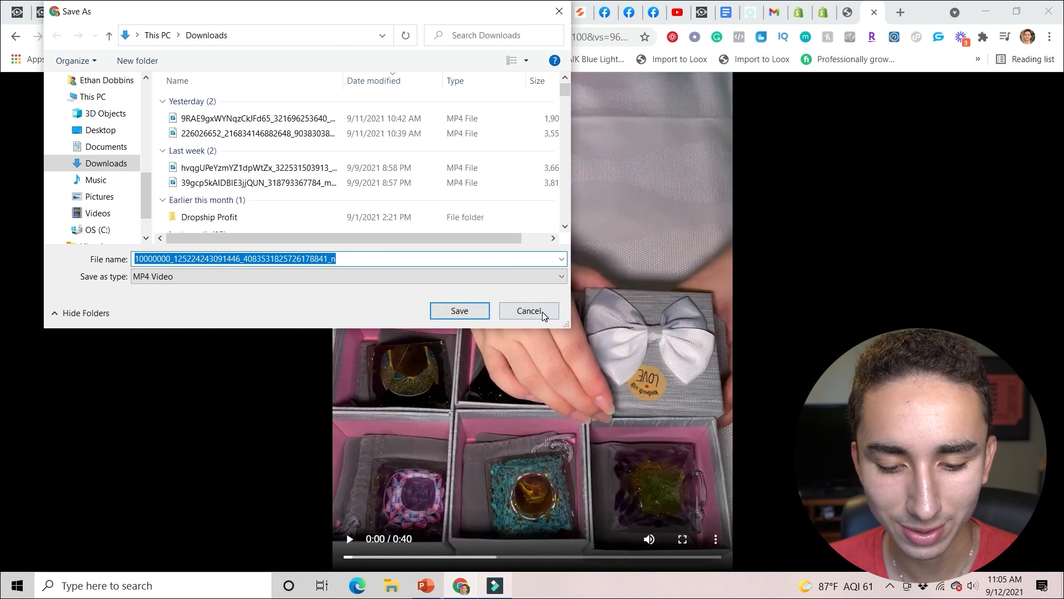
{"action": "left_click", "coordinate": [529, 311]}
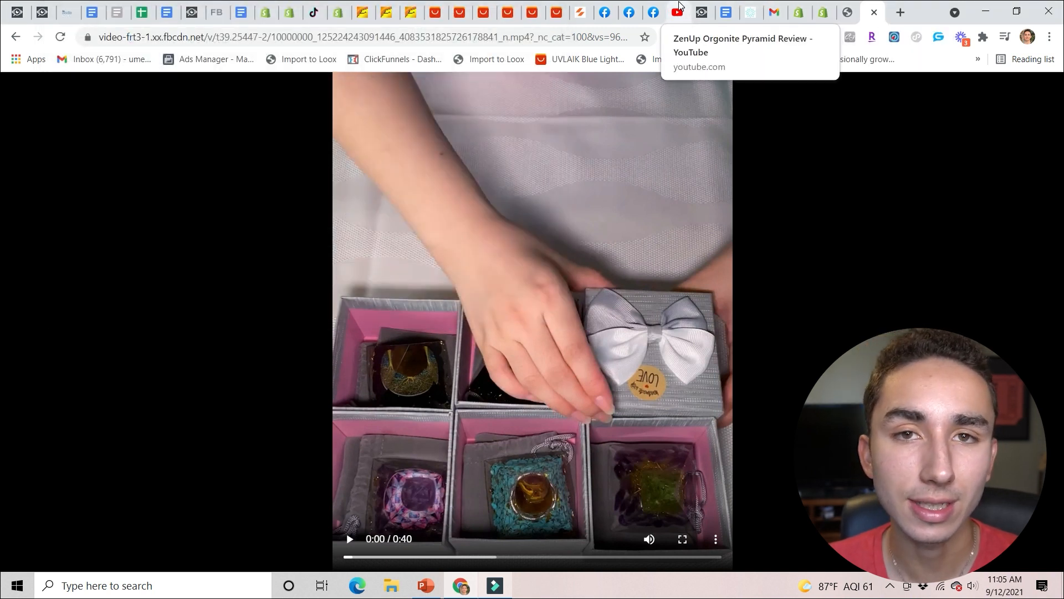
Open the ZenUp Orgonite Pyramid Review video on YouTube, skim through it and pause it at 0:36.
{"action": "left_click", "coordinate": [679, 6]}
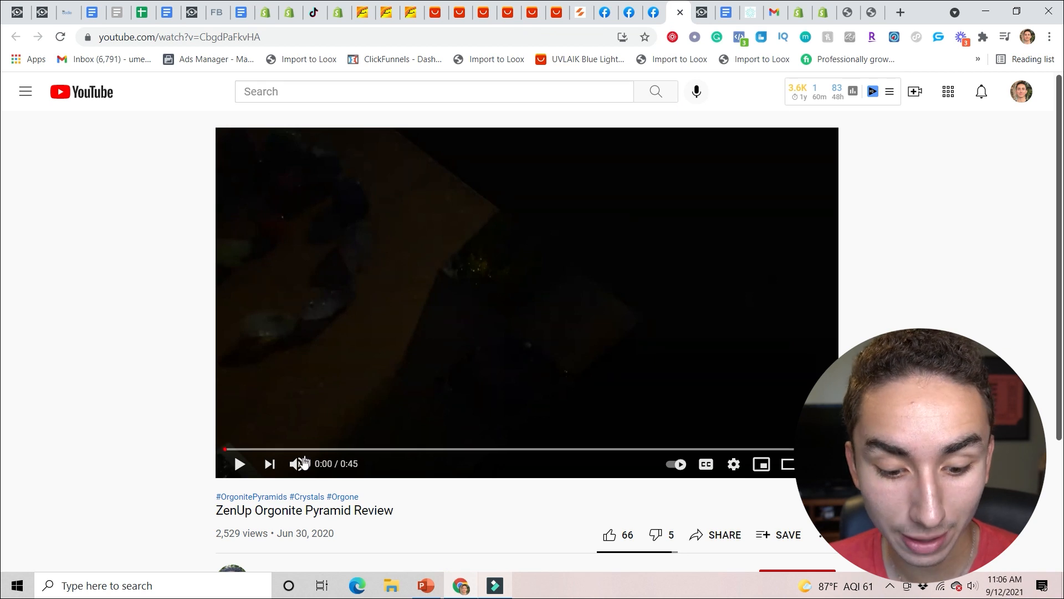
{"action": "left_click", "coordinate": [334, 341]}
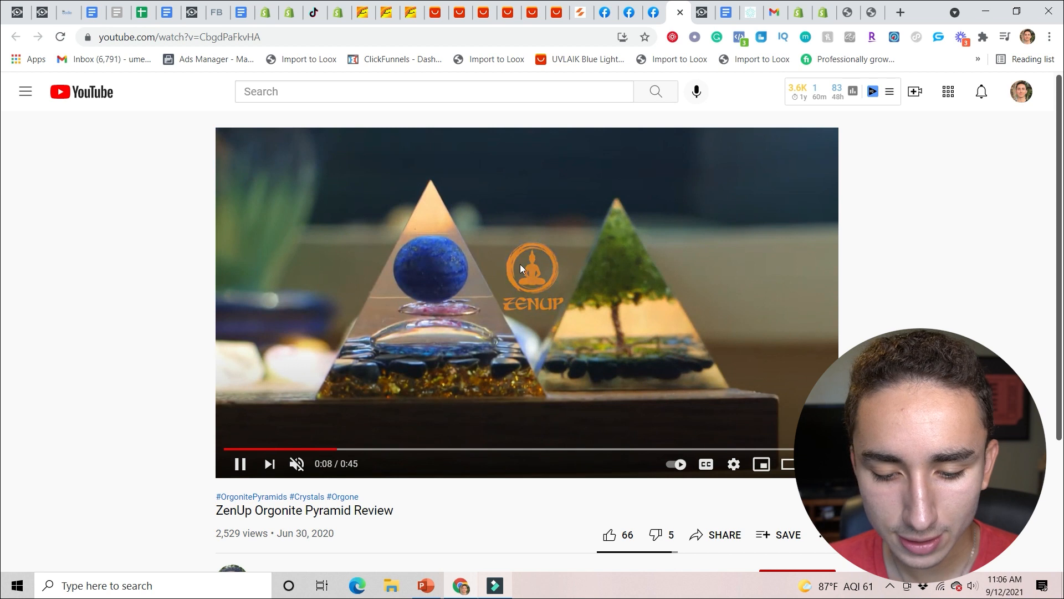
{"action": "left_click_drag", "start_coordinate": [423, 449], "coordinate": [520, 450]}
{"action": "left_click", "coordinate": [600, 448]}
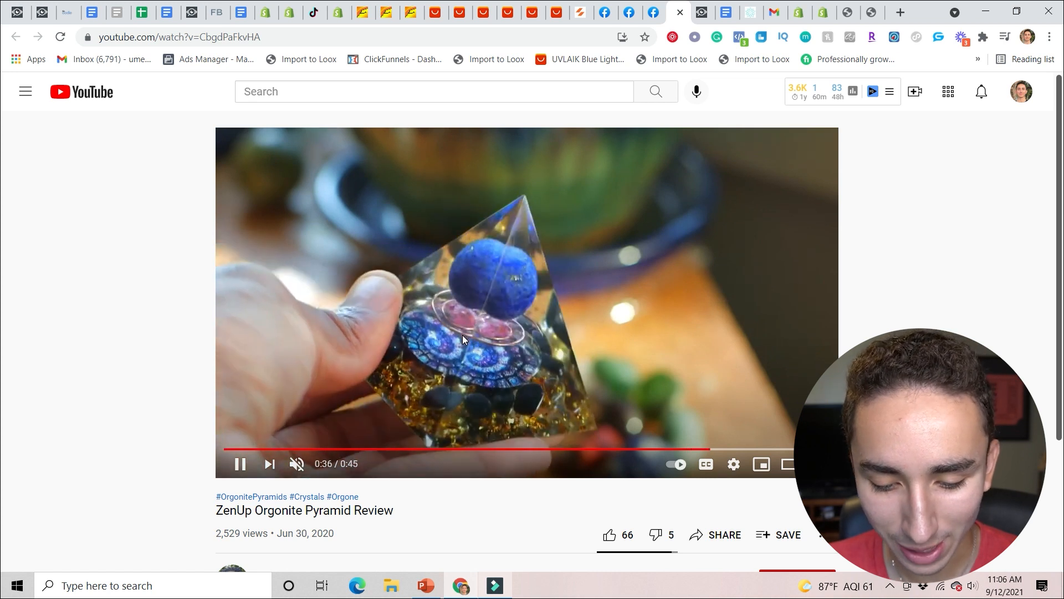
{"action": "left_click", "coordinate": [463, 337]}
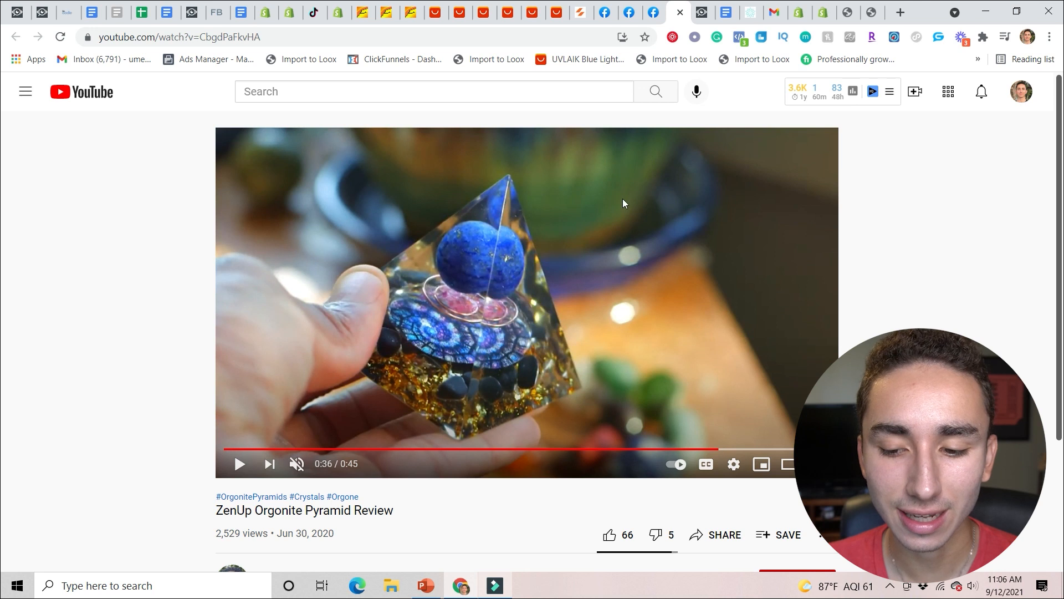
Select the YouTube video's address, search the web for "youtube to mp3" in a new tab and open the YtMp3 converter.
{"action": "left_click", "coordinate": [287, 35]}
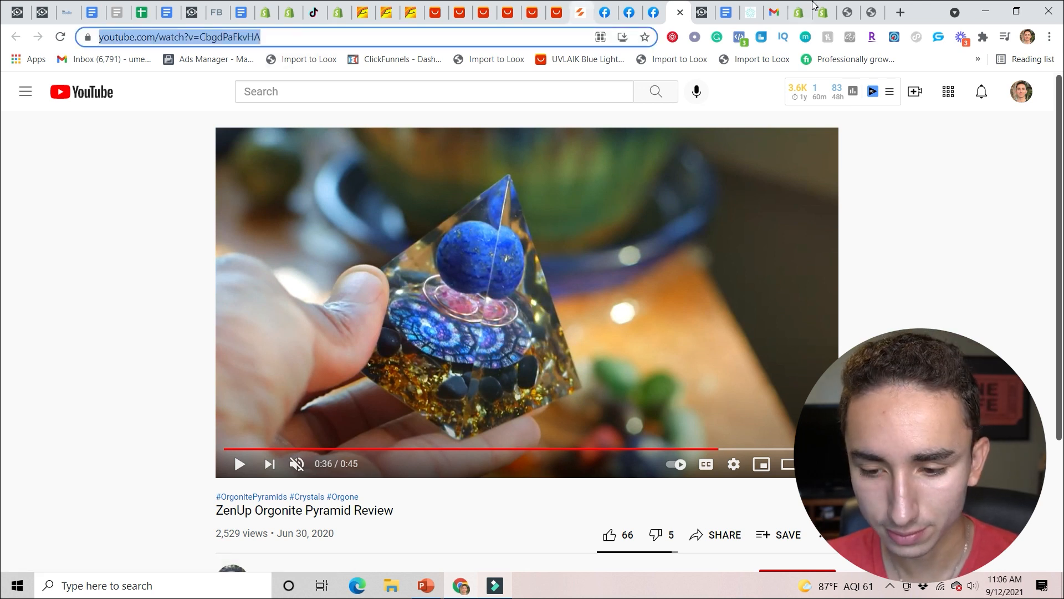
{"action": "left_click", "coordinate": [902, 11]}
{"action": "type", "text": "youtube to mp3"}
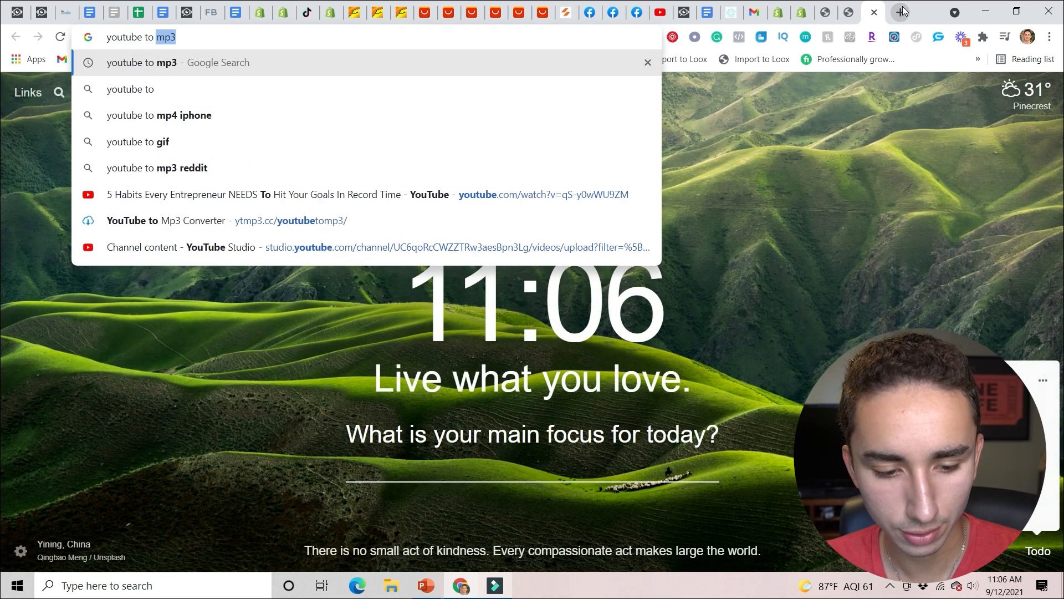
{"action": "key", "text": "Return"}
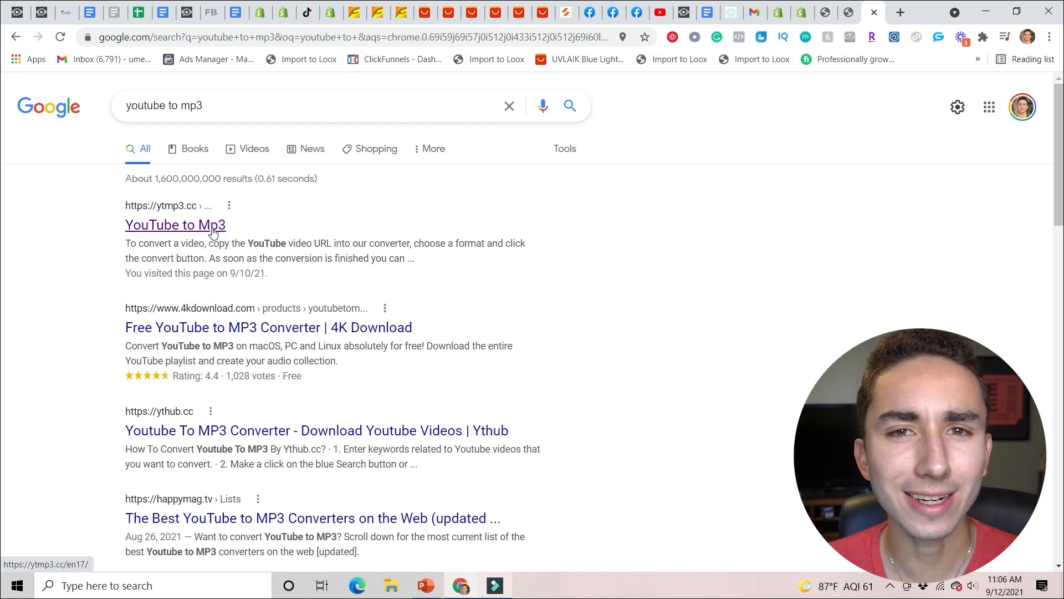
{"action": "left_click", "coordinate": [214, 226]}
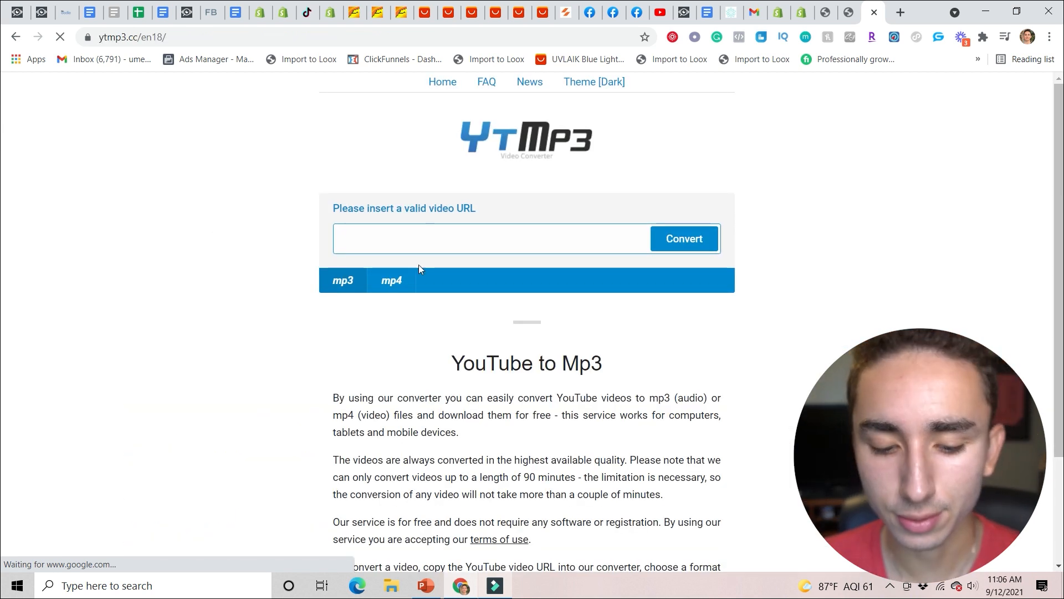
{"action": "left_click", "coordinate": [683, 244]}
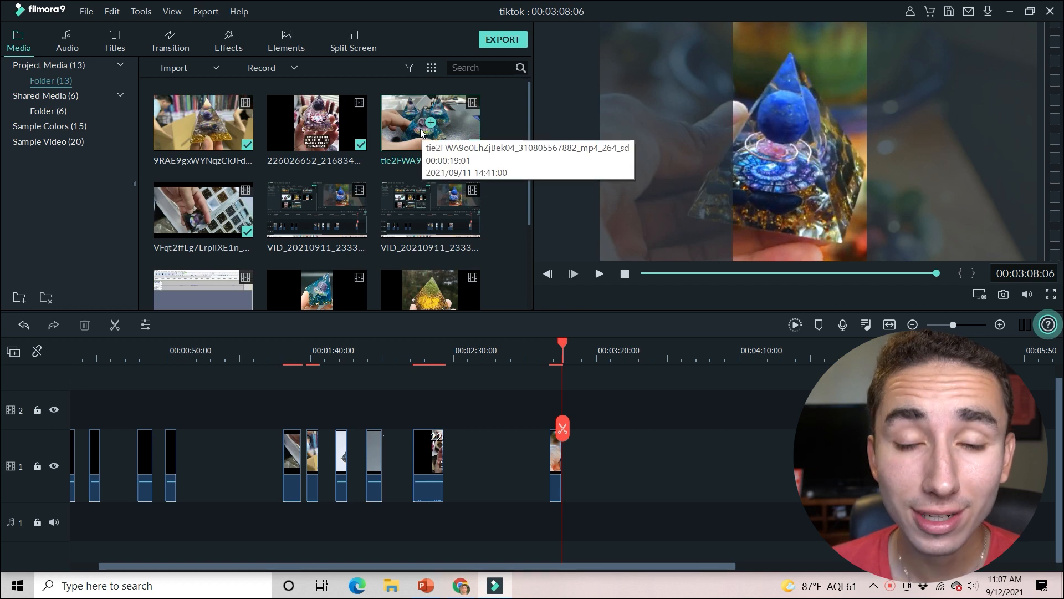
Place the downloaded Facebook clip of boxed pyramids on video track 1 at about 00:03:23, after the last clip, and close its properties.
{"action": "left_click_drag", "start_coordinate": [529, 134], "coordinate": [514, 271]}
{"action": "left_click_drag", "start_coordinate": [501, 411], "coordinate": [607, 457]}
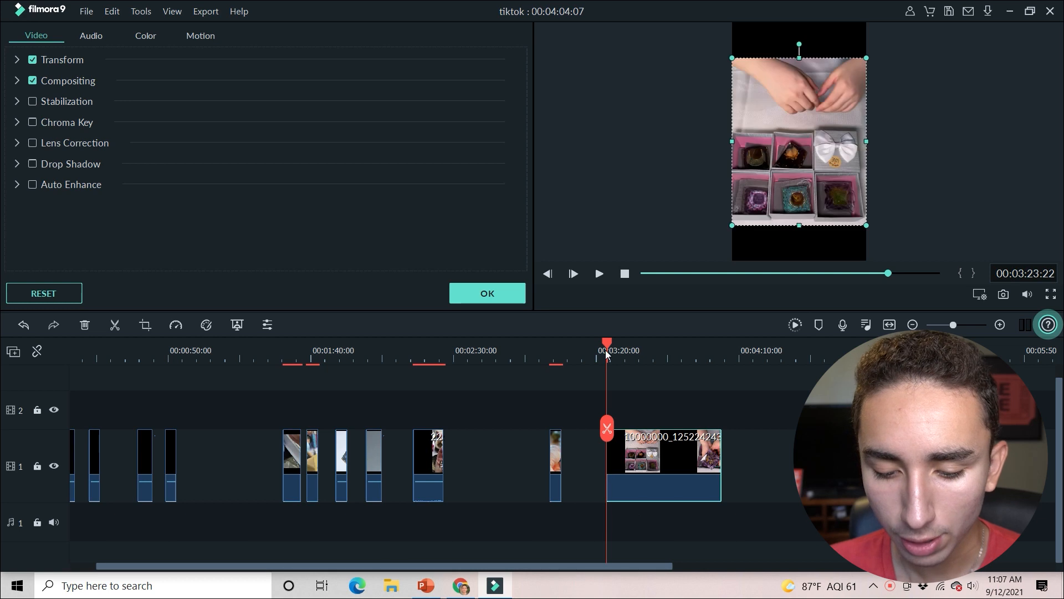
{"action": "left_click", "coordinate": [491, 287]}
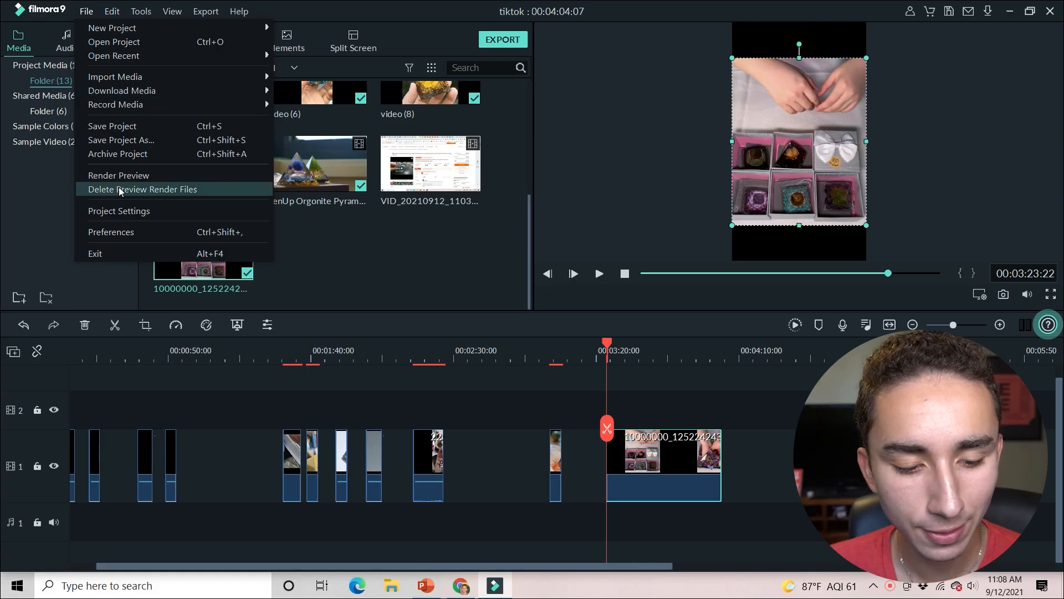
Check the project settings for the aspect ratio, and enlarge and reposition the boxed-pyramids clip to fill the portrait frame.
{"action": "left_click", "coordinate": [119, 214]}
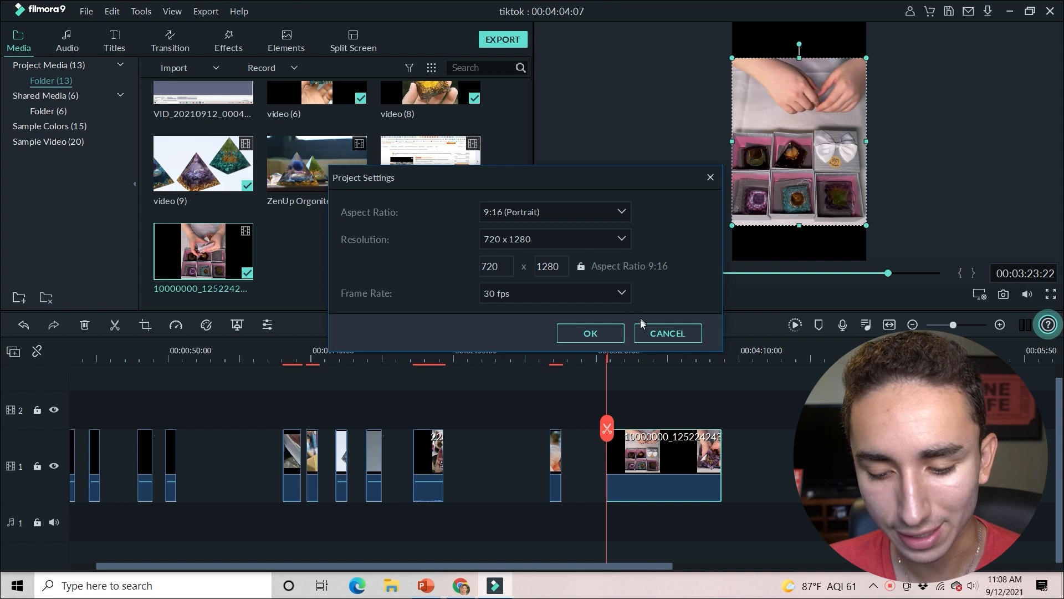
{"action": "left_click", "coordinate": [671, 332]}
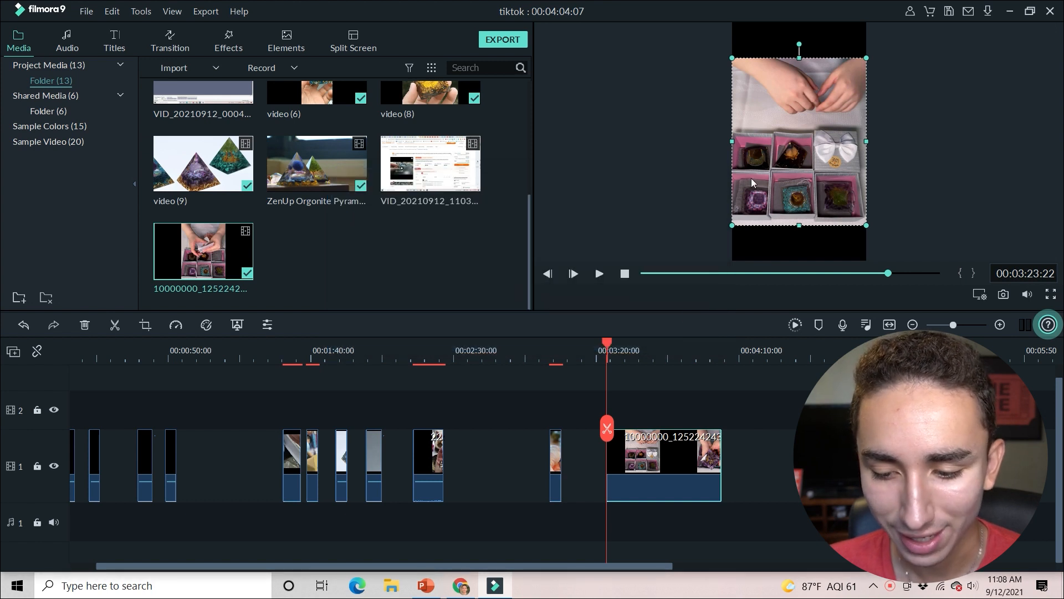
{"action": "left_click_drag", "start_coordinate": [731, 58], "coordinate": [636, 8]}
{"action": "left_click_drag", "start_coordinate": [786, 68], "coordinate": [820, 103]}
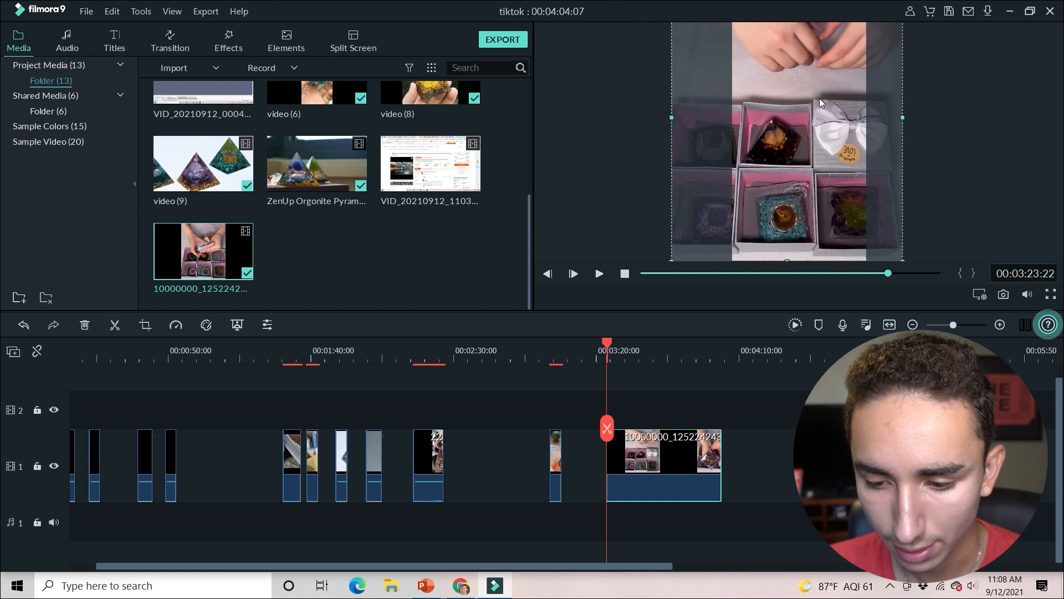
Split the boxed-pyramids clip at 00:03:55:09 and delete the part before the cut.
{"action": "left_click_drag", "start_coordinate": [610, 355], "coordinate": [675, 428]}
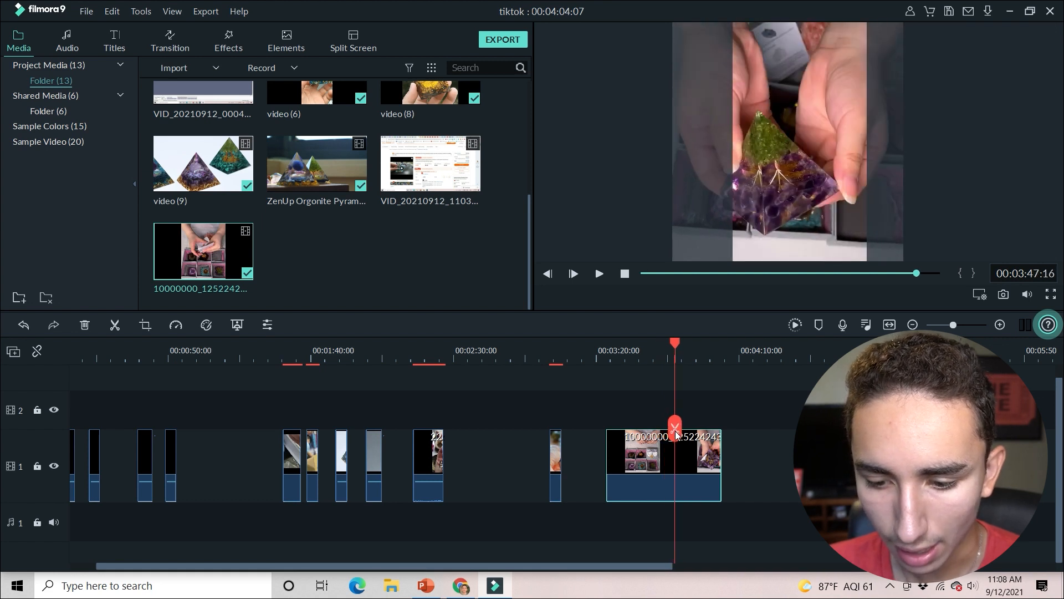
{"action": "left_click_drag", "start_coordinate": [676, 433], "coordinate": [700, 455]}
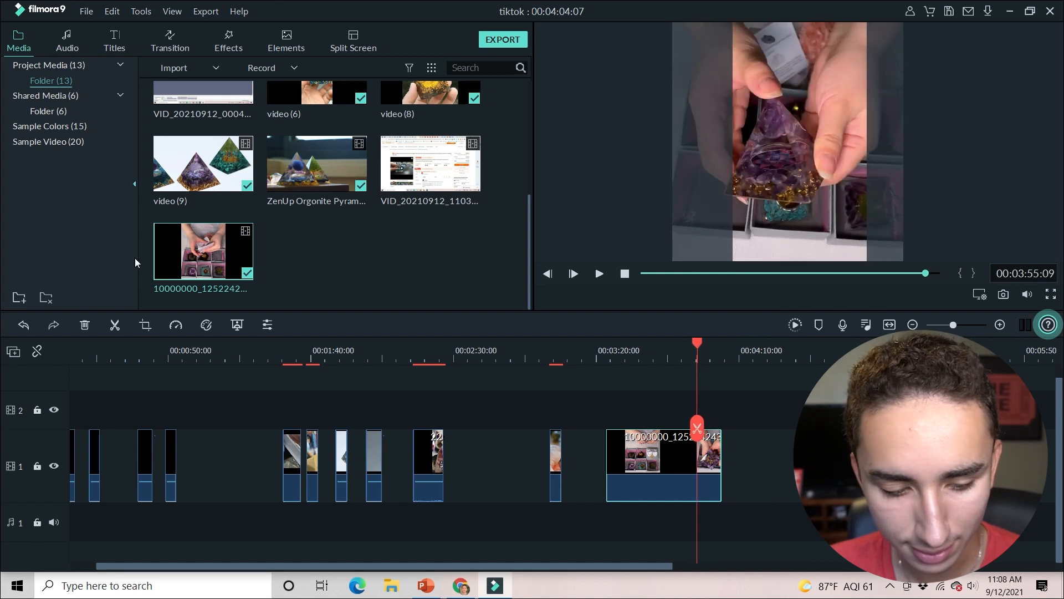
{"action": "left_click", "coordinate": [645, 452]}
{"action": "right_click", "coordinate": [646, 452]}
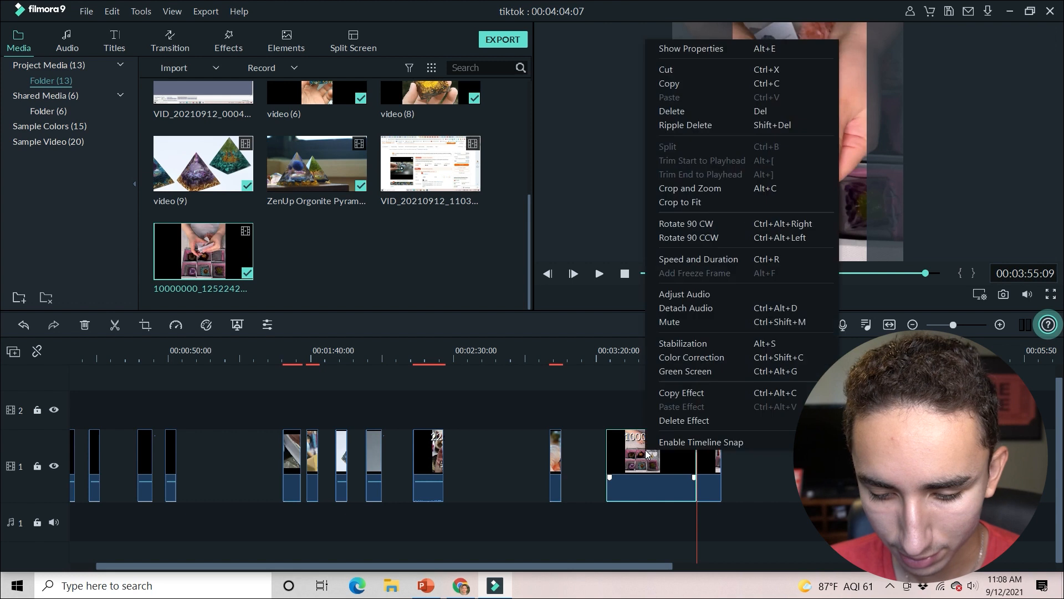
{"action": "left_click", "coordinate": [708, 111]}
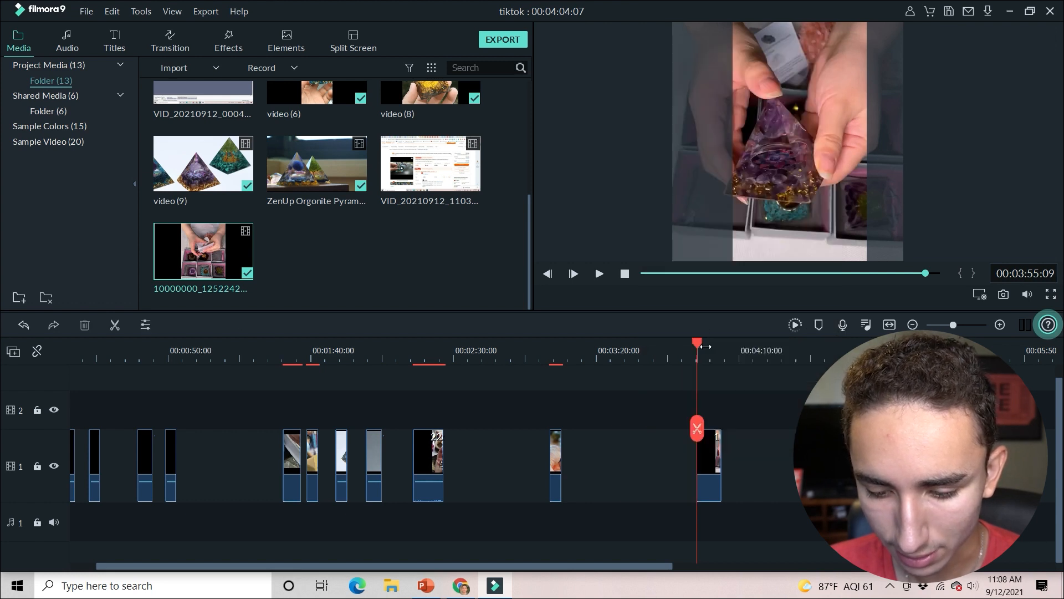
Preview the remaining footage, split the clip at 00:03:58:13 and delete the part after the cut.
{"action": "left_click", "coordinate": [998, 328]}
{"action": "left_click", "coordinate": [998, 328]}
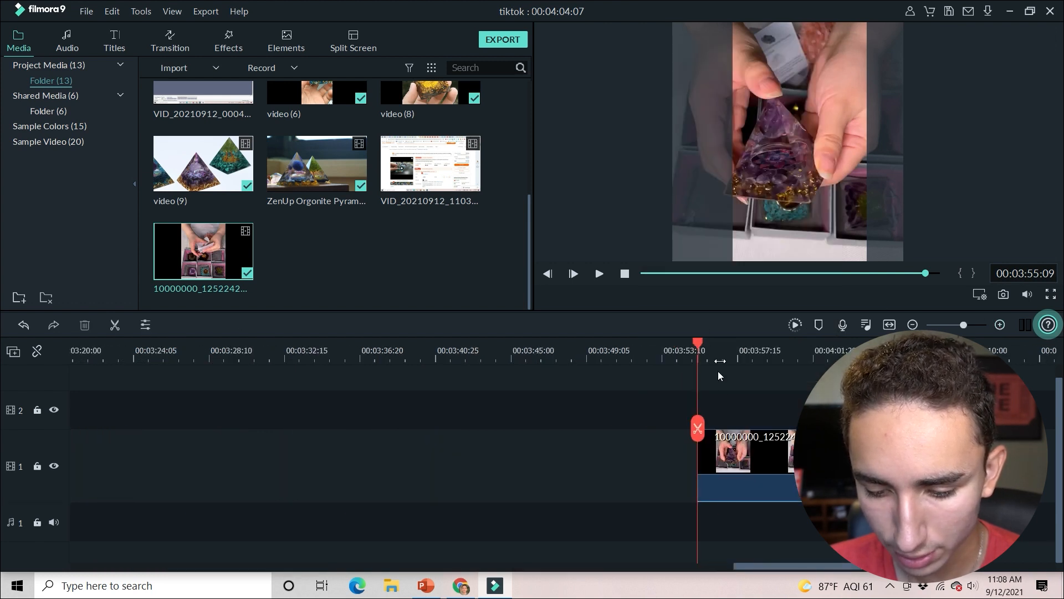
{"action": "key", "text": "space"}
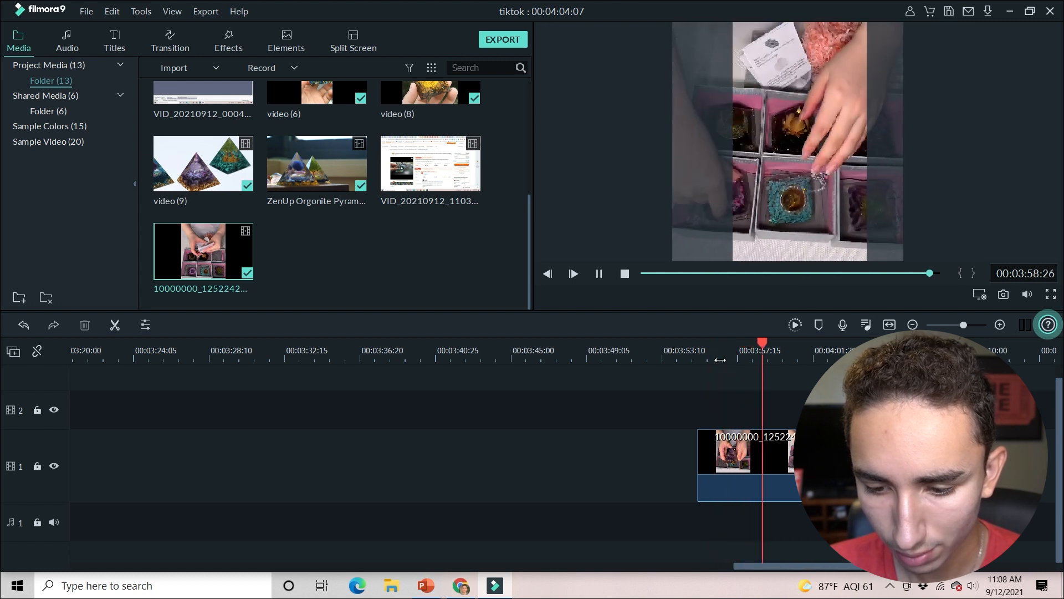
{"action": "key", "text": "space"}
{"action": "left_click_drag", "start_coordinate": [767, 358], "coordinate": [754, 354]}
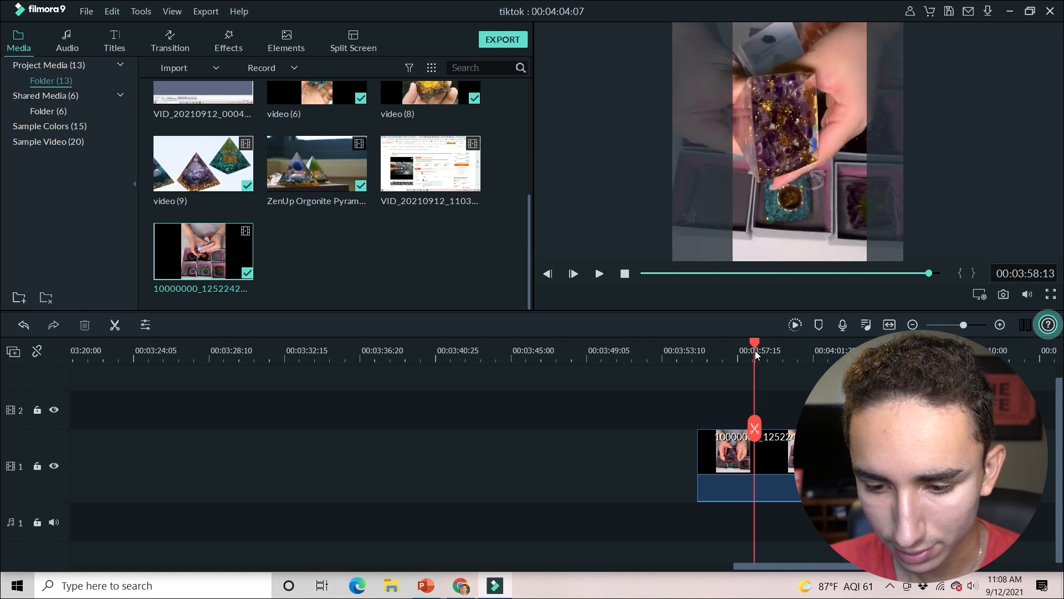
{"action": "left_click", "coordinate": [116, 328]}
{"action": "right_click", "coordinate": [817, 463]}
{"action": "left_click", "coordinate": [766, 373]}
{"action": "key", "text": "space"}
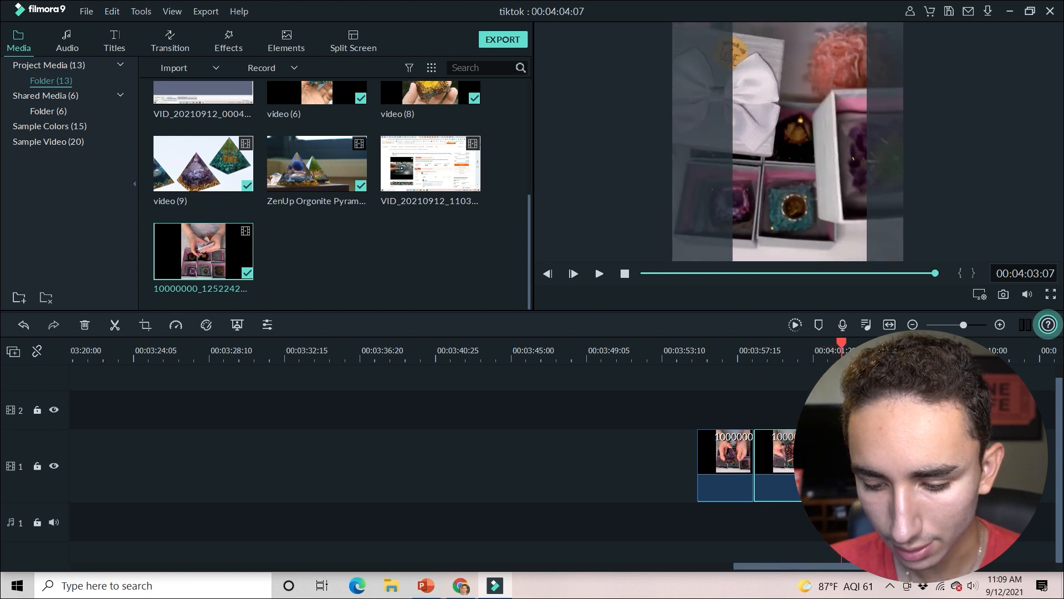
{"action": "right_click", "coordinate": [809, 468]}
{"action": "left_click", "coordinate": [832, 108]}
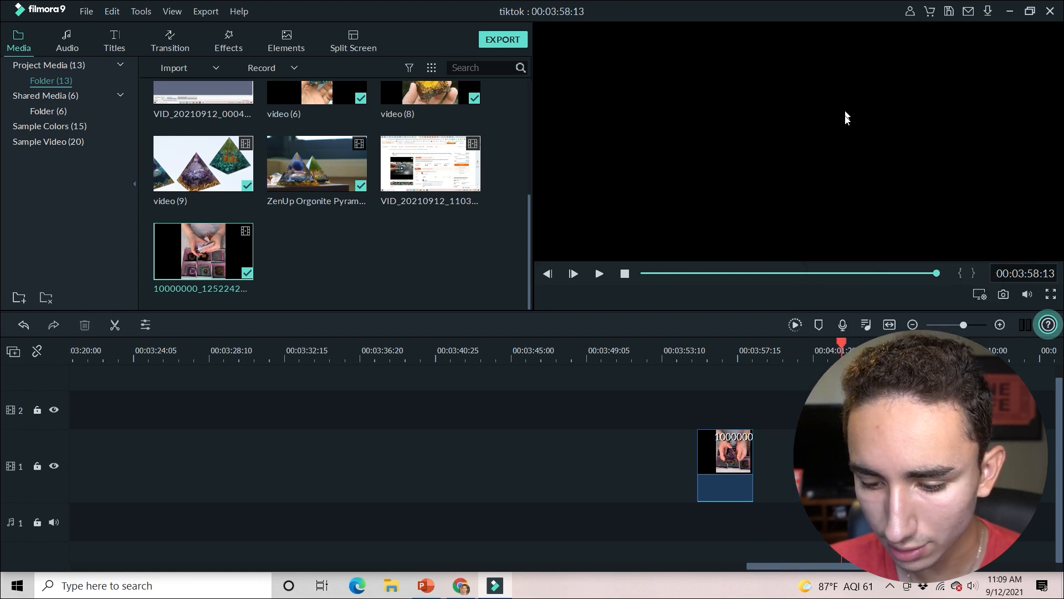
Move the trimmed purple-pyramid clip earlier on video track 1 so it ends at about 00:03:31:27.
{"action": "left_click_drag", "start_coordinate": [838, 353], "coordinate": [755, 383]}
{"action": "left_click_drag", "start_coordinate": [733, 458], "coordinate": [244, 478]}
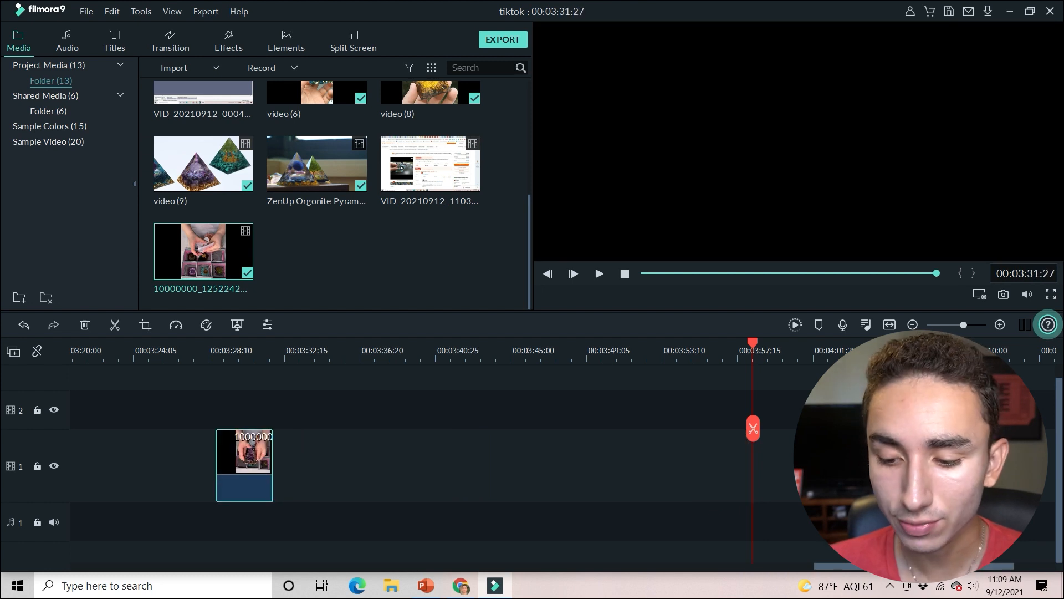
{"action": "key", "text": "ctrl+minus"}
{"action": "key", "text": "ctrl+minus"}
{"action": "left_click_drag", "start_coordinate": [674, 345], "coordinate": [463, 500]}
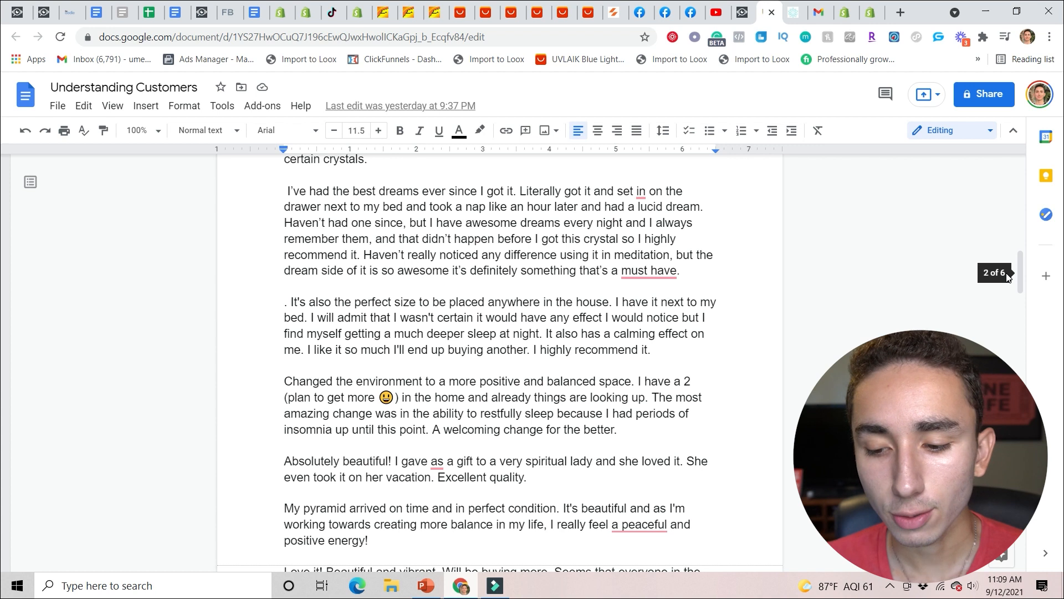
Open ZenGalaxy's Handmade Tree of Life Orgonite Pyramid page in the browser and read through its product details and listed benefits.
{"action": "left_click", "coordinate": [792, 18]}
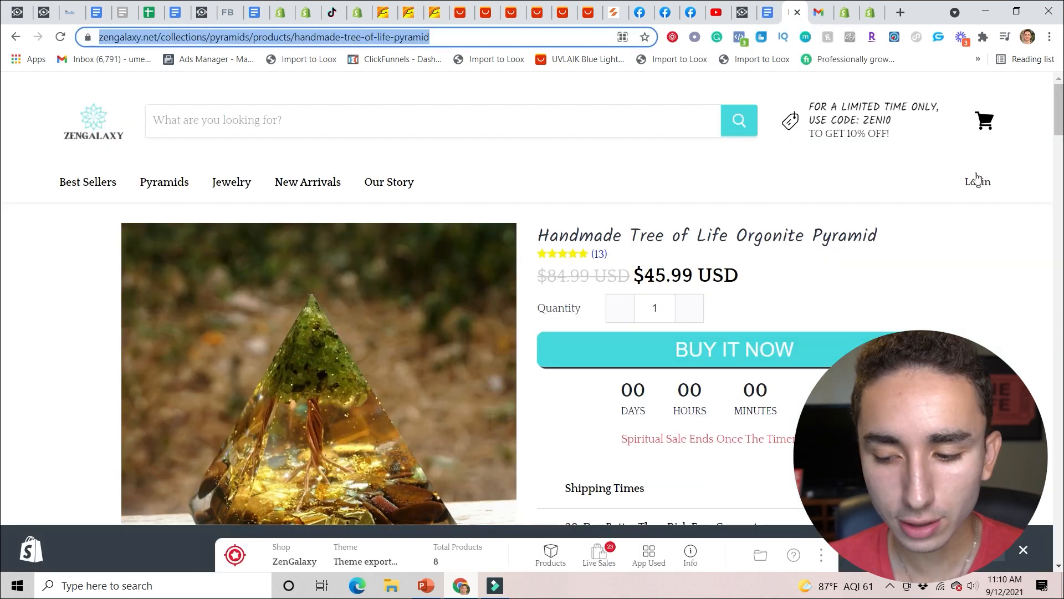
{"action": "left_click_drag", "start_coordinate": [1057, 124], "coordinate": [1031, 184]}
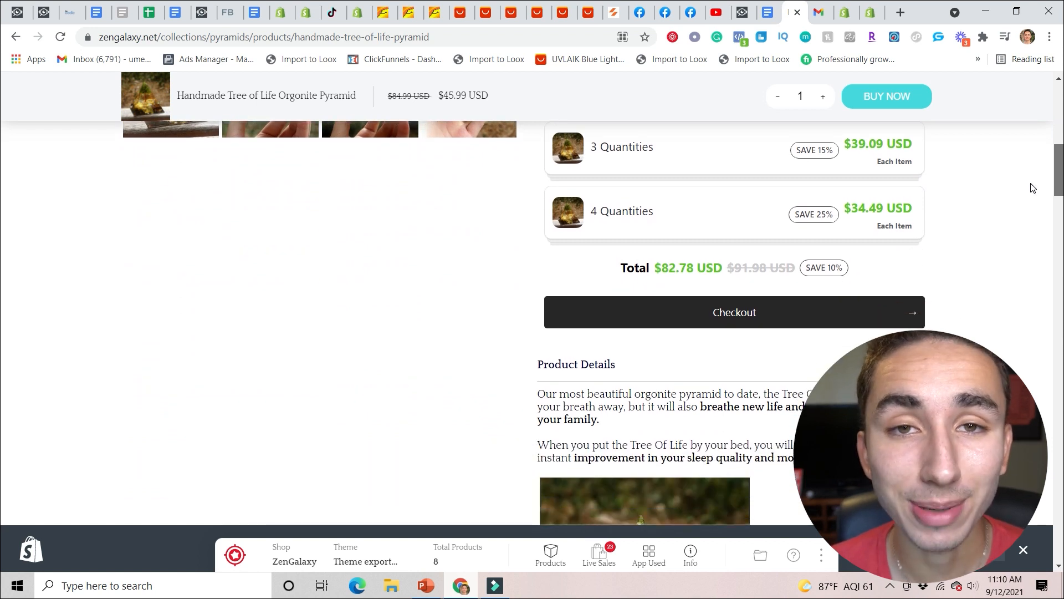
{"action": "left_click_drag", "start_coordinate": [1032, 187], "coordinate": [1024, 207]}
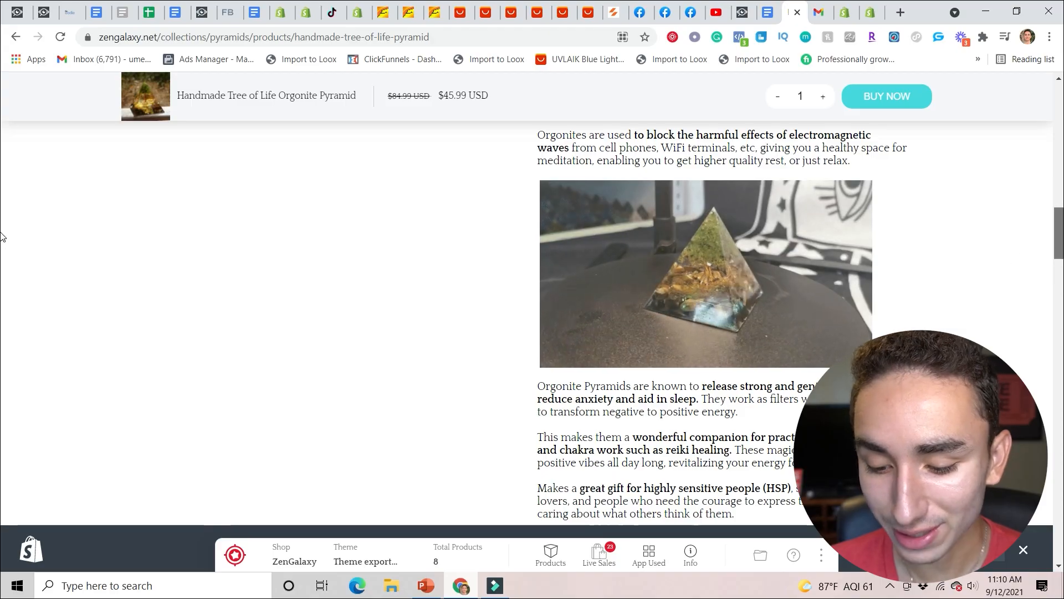
{"action": "scroll", "coordinate": [2, 249], "scroll_direction": "down", "scroll_amount": 1}
{"action": "scroll", "coordinate": [1, 249], "scroll_direction": "down", "scroll_amount": 8}
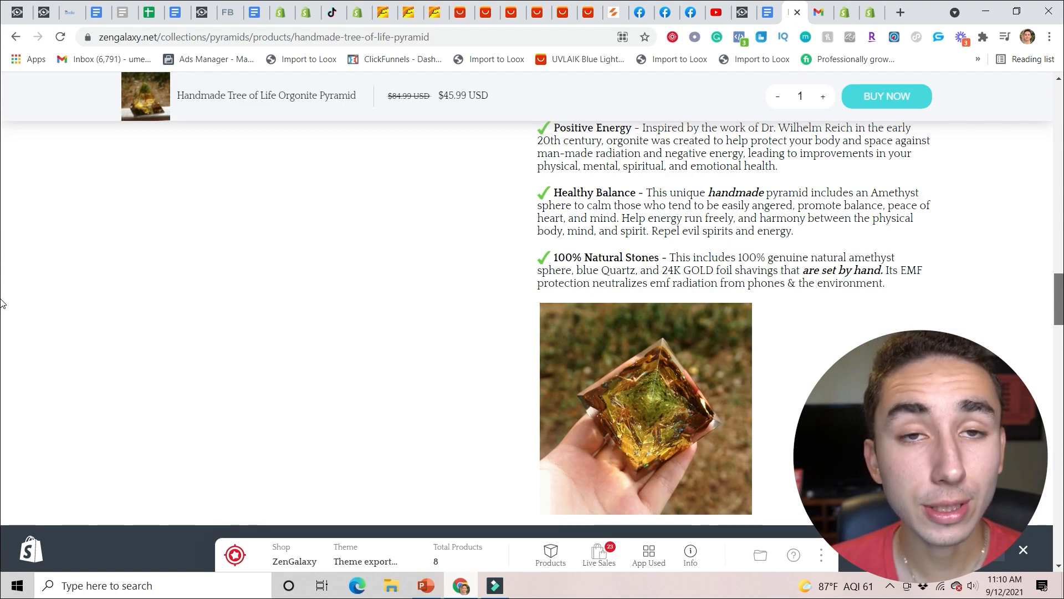
Open the Understanding Customers document and review its customer comments, hooks, benefits and CTA lines for the ad text.
{"action": "left_click", "coordinate": [774, 6]}
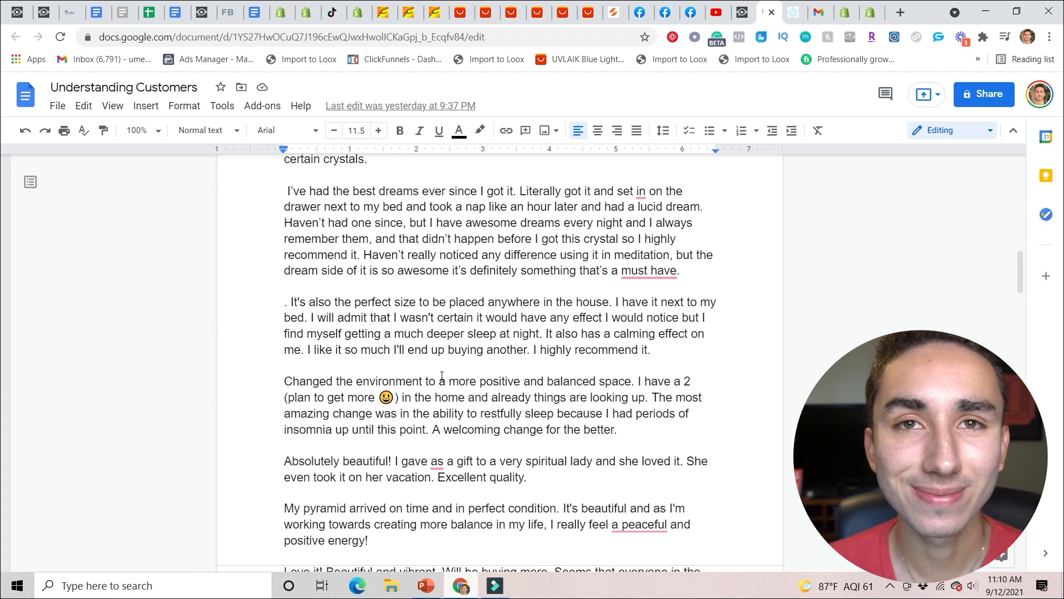
{"action": "left_click_drag", "start_coordinate": [1020, 268], "coordinate": [1017, 393]}
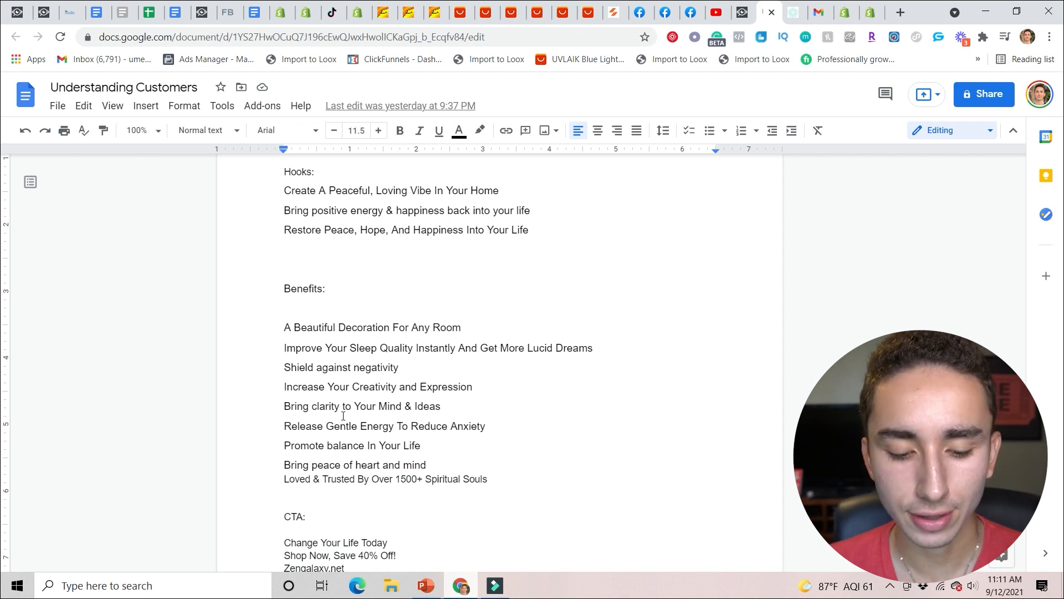
{"action": "triple_click", "coordinate": [523, 483]}
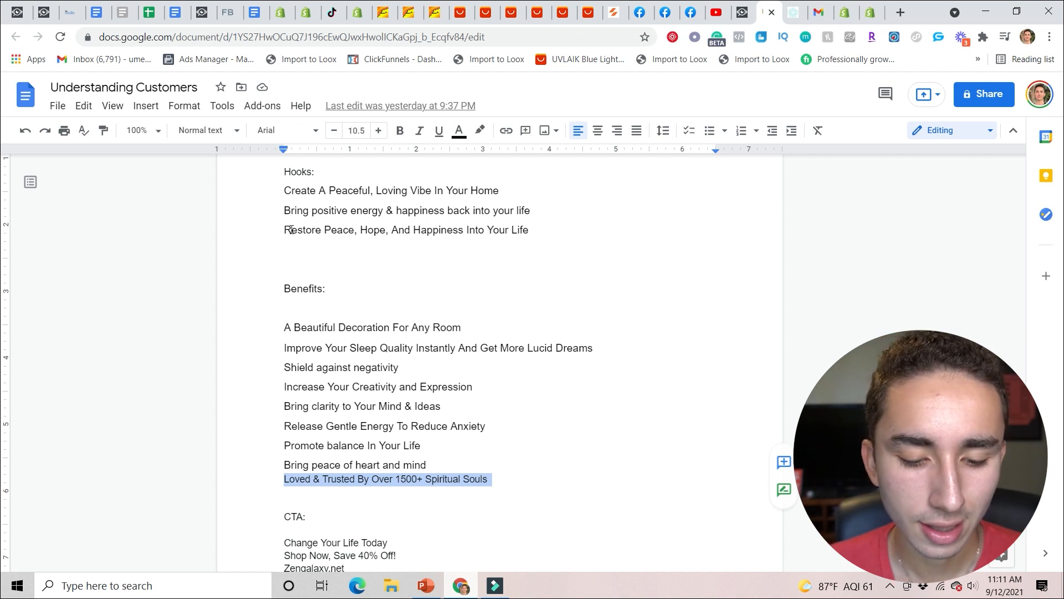
{"action": "left_click_drag", "start_coordinate": [288, 231], "coordinate": [534, 225]}
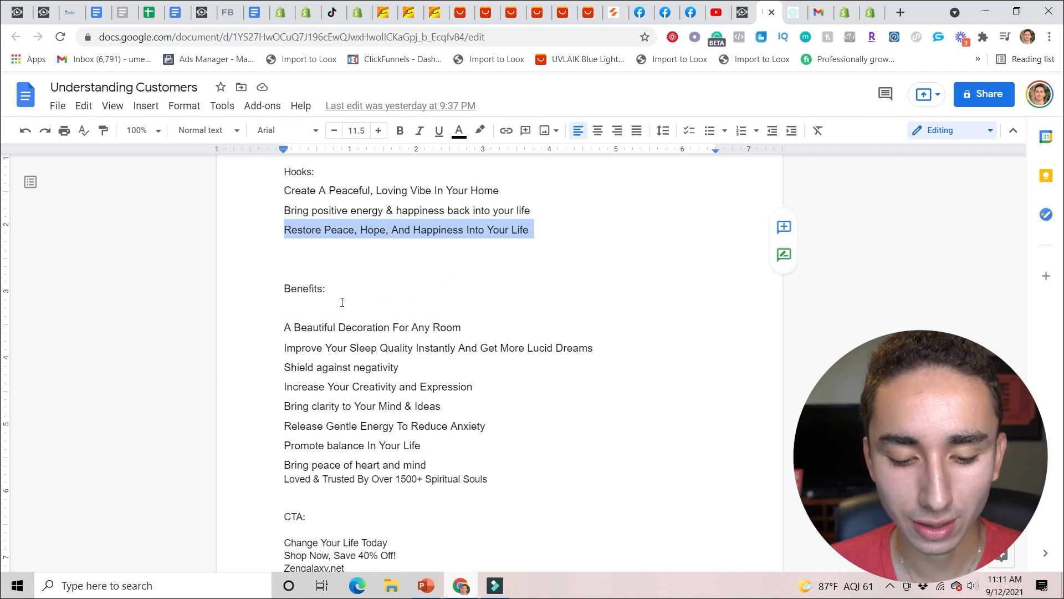
{"action": "left_click_drag", "start_coordinate": [279, 329], "coordinate": [462, 347]}
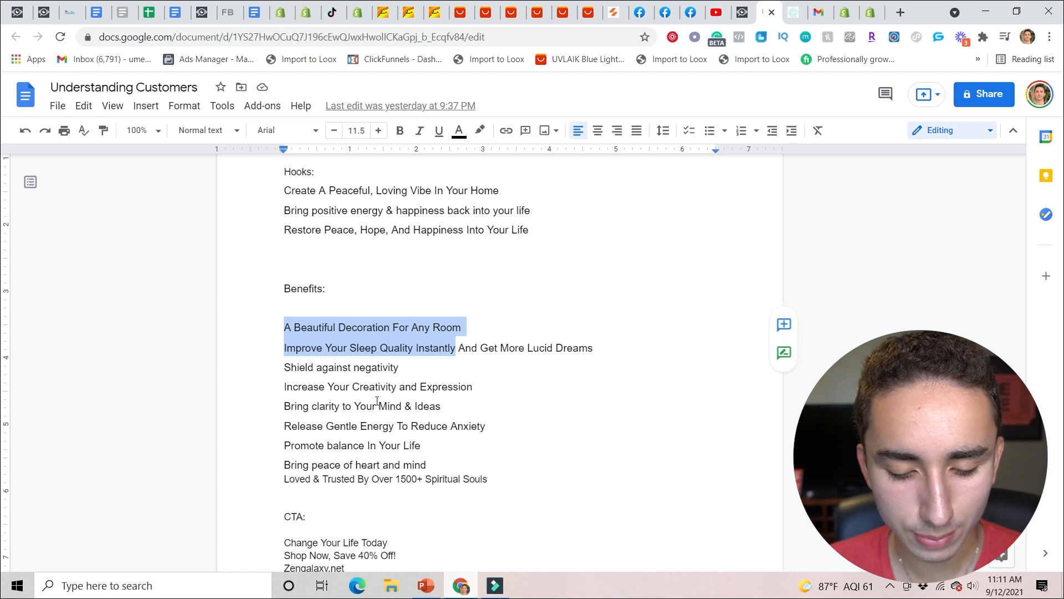
{"action": "left_click_drag", "start_coordinate": [281, 441], "coordinate": [327, 434]}
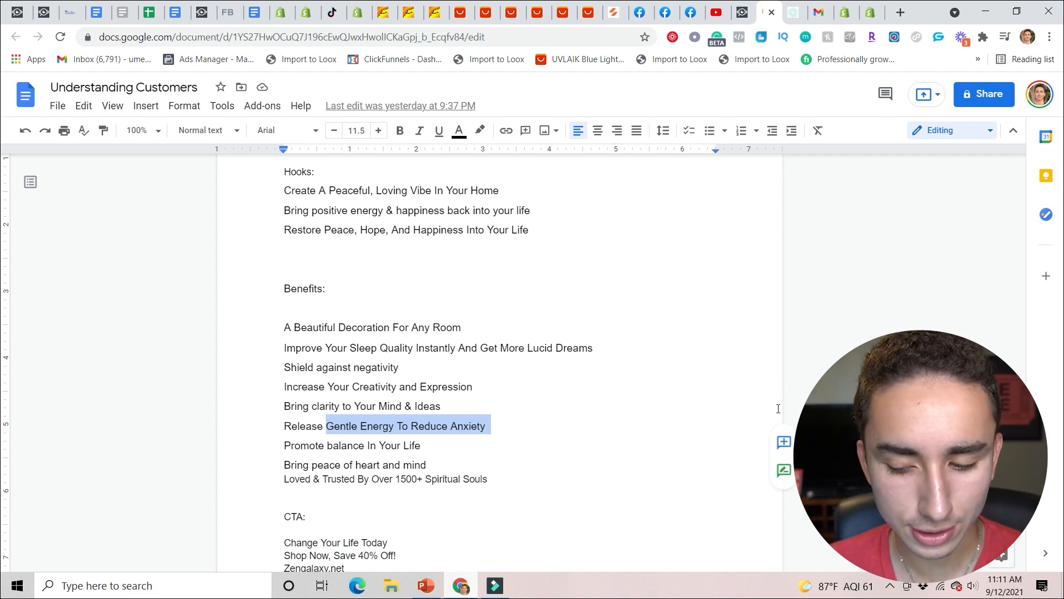
{"action": "scroll", "coordinate": [537, 497], "scroll_direction": "down", "scroll_amount": 1}
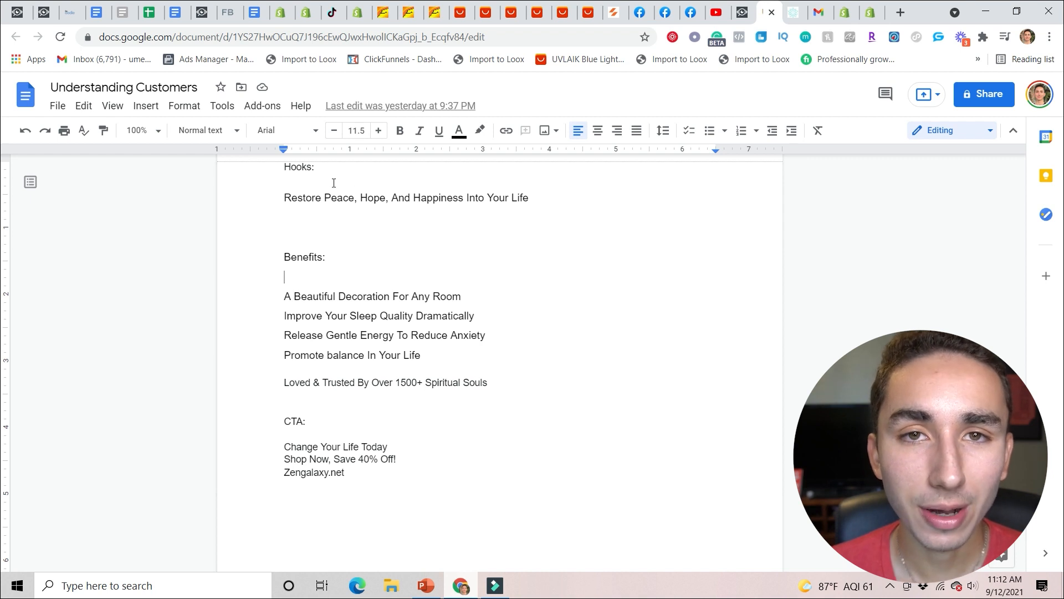
{"action": "left_click_drag", "start_coordinate": [284, 198], "coordinate": [545, 199]}
{"action": "left_click_drag", "start_coordinate": [281, 315], "coordinate": [385, 332]}
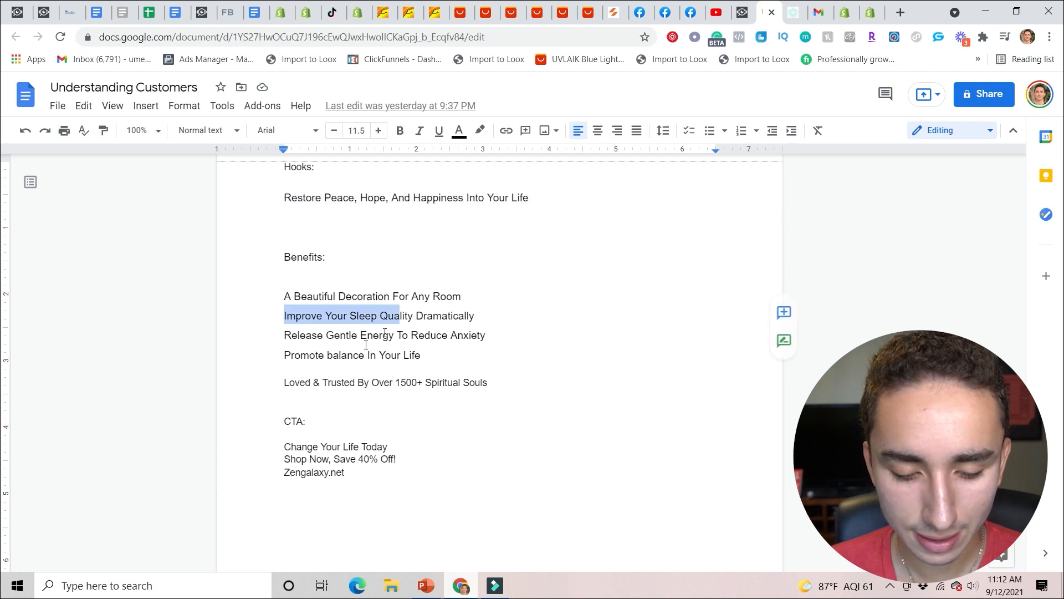
Move the line "Promote balance In Your Life" to the start of the list, directly below the Benefits heading.
{"action": "left_click_drag", "start_coordinate": [272, 354], "coordinate": [428, 351]}
{"action": "key", "text": "ctrl+c"}
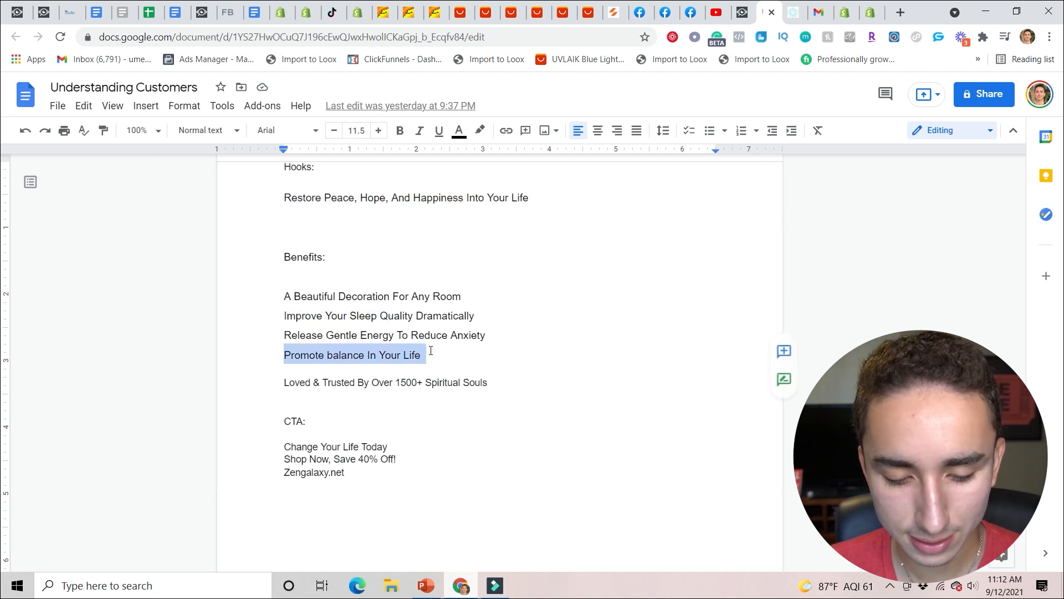
{"action": "left_click", "coordinate": [342, 280]}
{"action": "key", "text": "ctrl+v"}
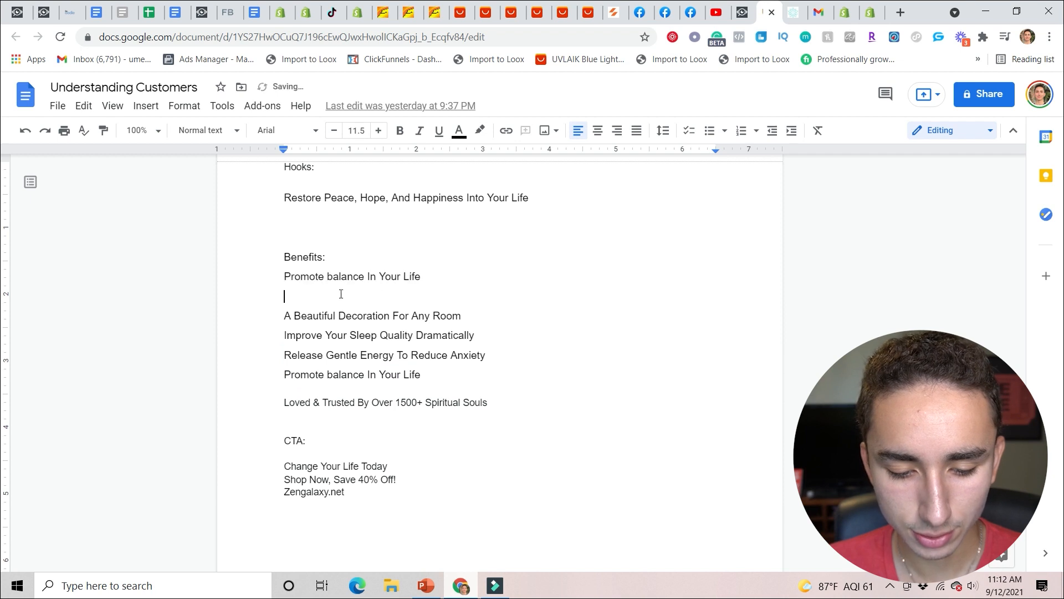
{"action": "triple_click", "coordinate": [323, 372]}
{"action": "key", "text": "BackSpace"}
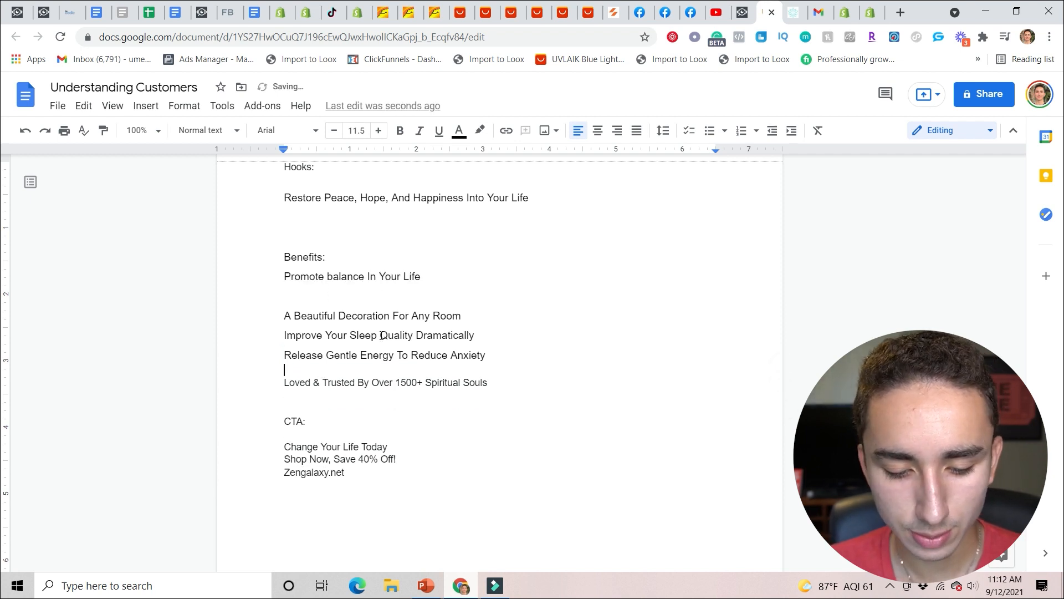
Move the line "Release Gentle Energy To Reduce Anxiety" directly below "Promote balance In Your Life".
{"action": "triple_click", "coordinate": [370, 355]}
{"action": "key", "text": "ctrl+c"}
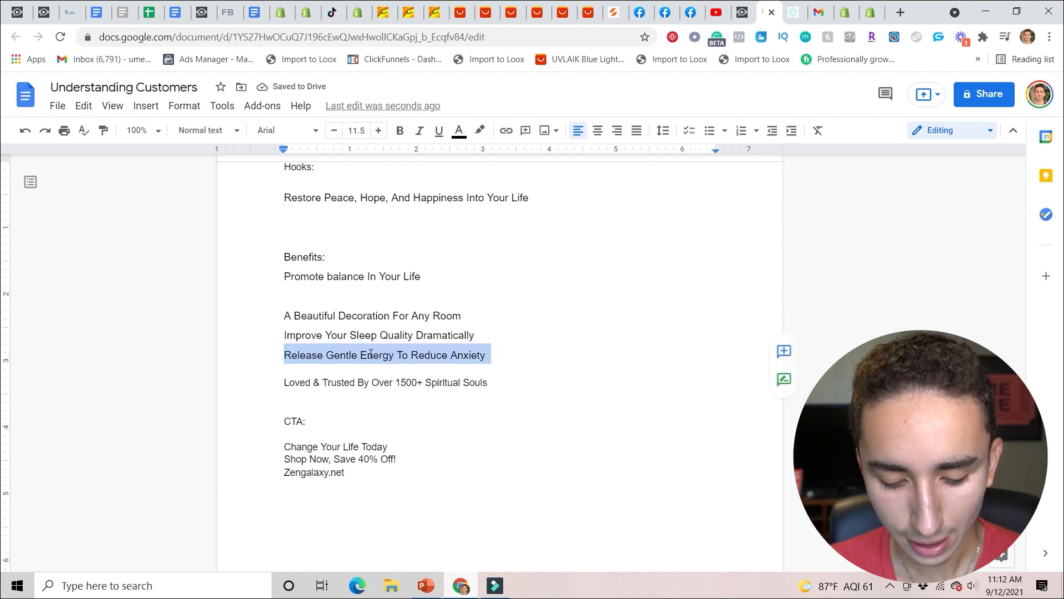
{"action": "left_click", "coordinate": [337, 294]}
{"action": "key", "text": "ctrl+v"}
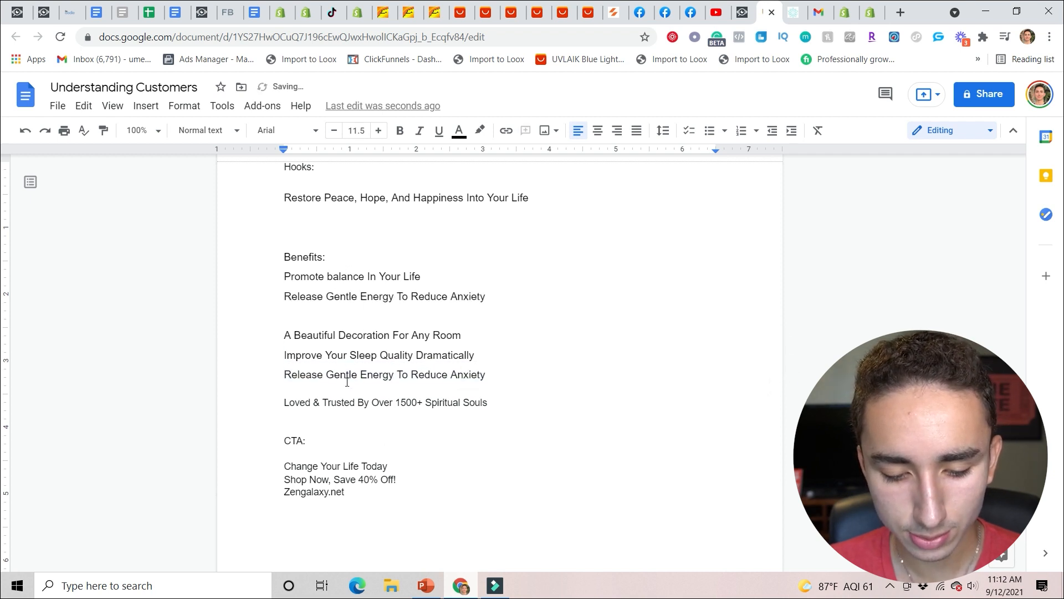
{"action": "triple_click", "coordinate": [347, 381]}
{"action": "key", "text": "BackSpace"}
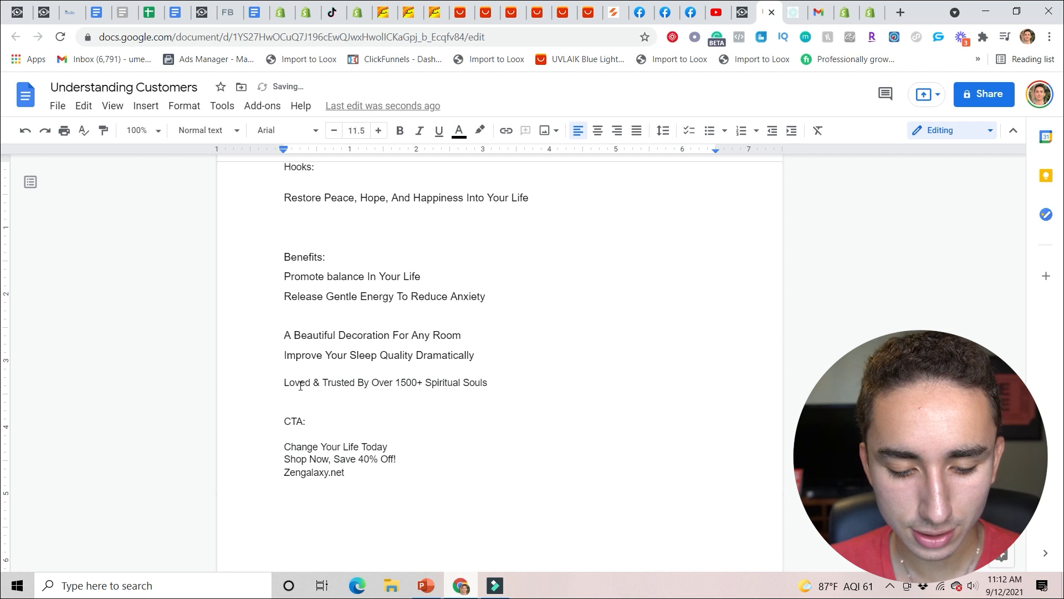
Move "Improve Your Sleep Quality Dramatically" to third place among the benefits and remove the blank lines around "A Beautiful Decoration For Any Room".
{"action": "left_click_drag", "start_coordinate": [281, 381], "coordinate": [297, 377]}
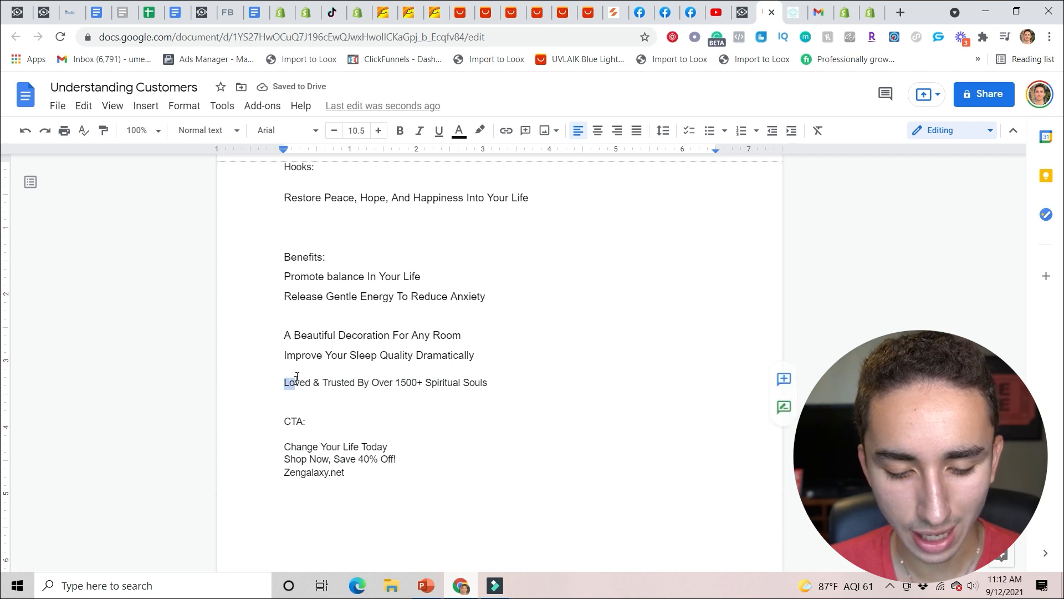
{"action": "triple_click", "coordinate": [317, 351]}
{"action": "key", "text": "ctrl+c"}
{"action": "left_click", "coordinate": [321, 312]}
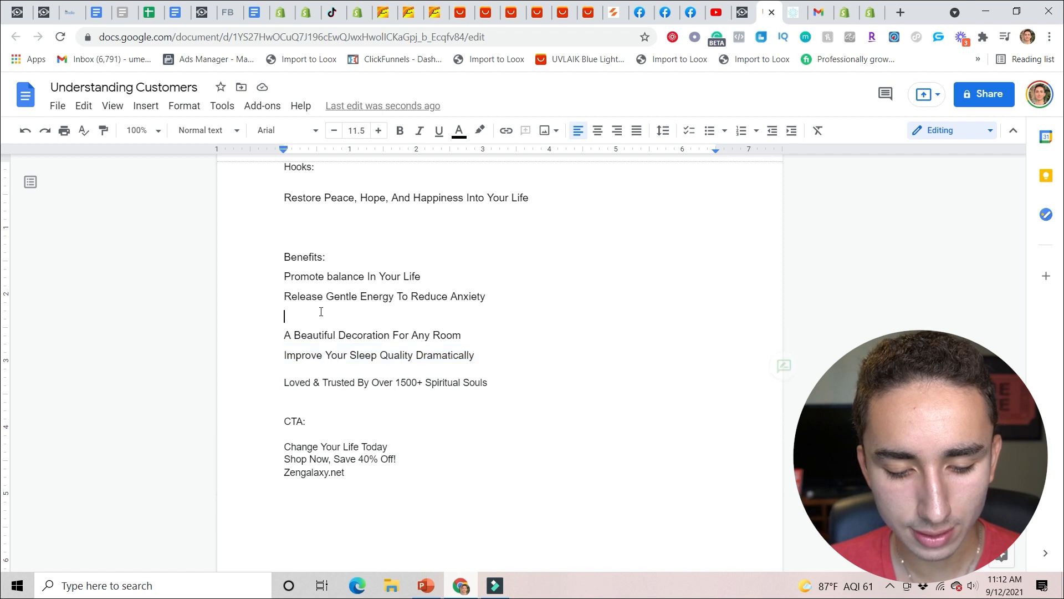
{"action": "key", "text": "ctrl+v"}
{"action": "triple_click", "coordinate": [318, 373]}
{"action": "key", "text": "BackSpace"}
{"action": "key", "text": "BackSpace"}
{"action": "left_click", "coordinate": [306, 332]}
{"action": "key", "text": "Delete"}
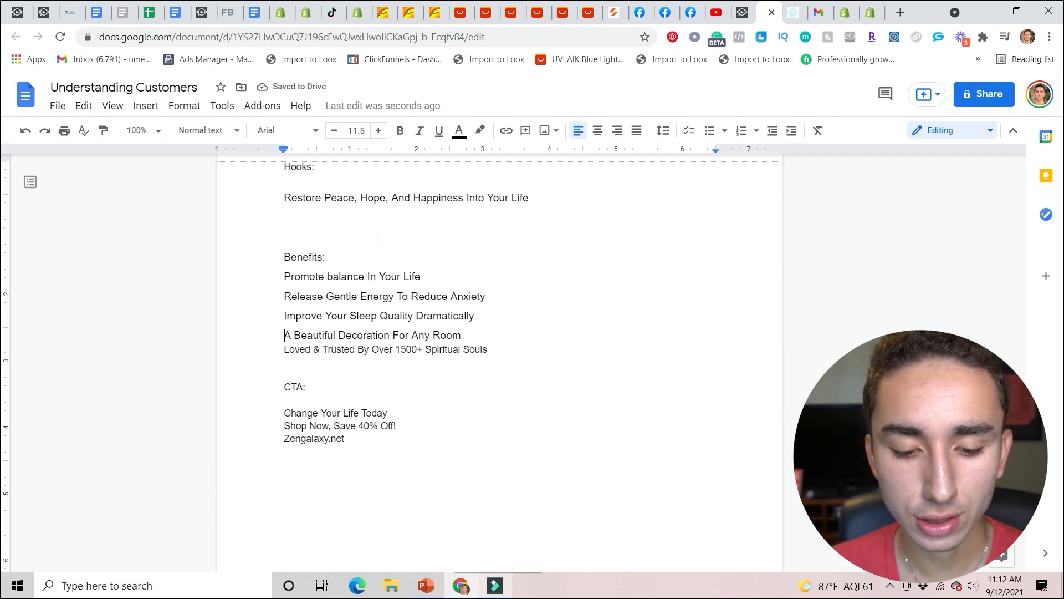
Switch to Filmora and scrub back through the clips on the timeline from about 00:01:47:08.
{"action": "left_click", "coordinate": [495, 586]}
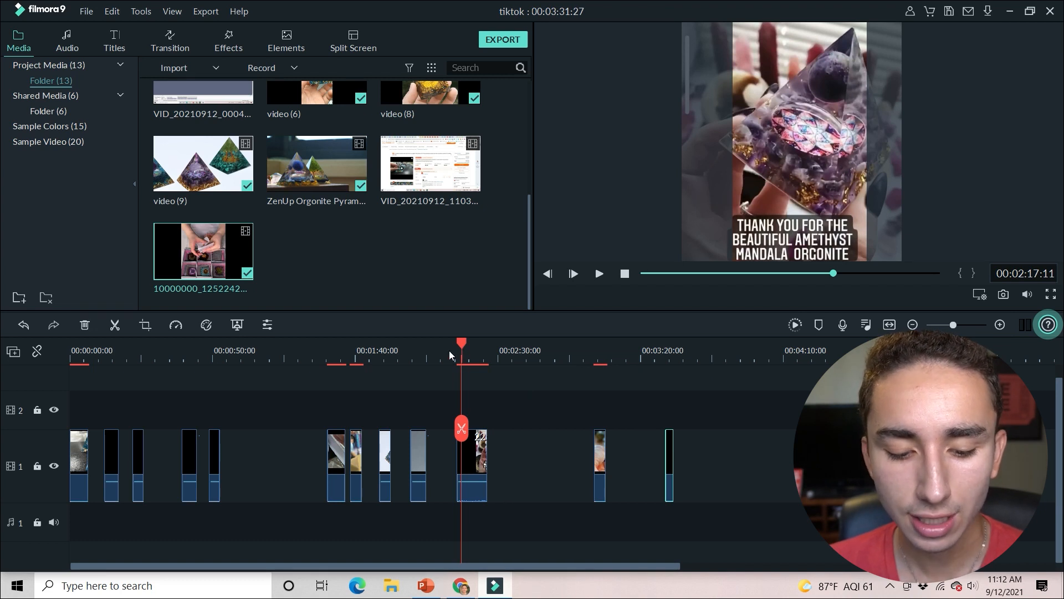
{"action": "left_click", "coordinate": [376, 360]}
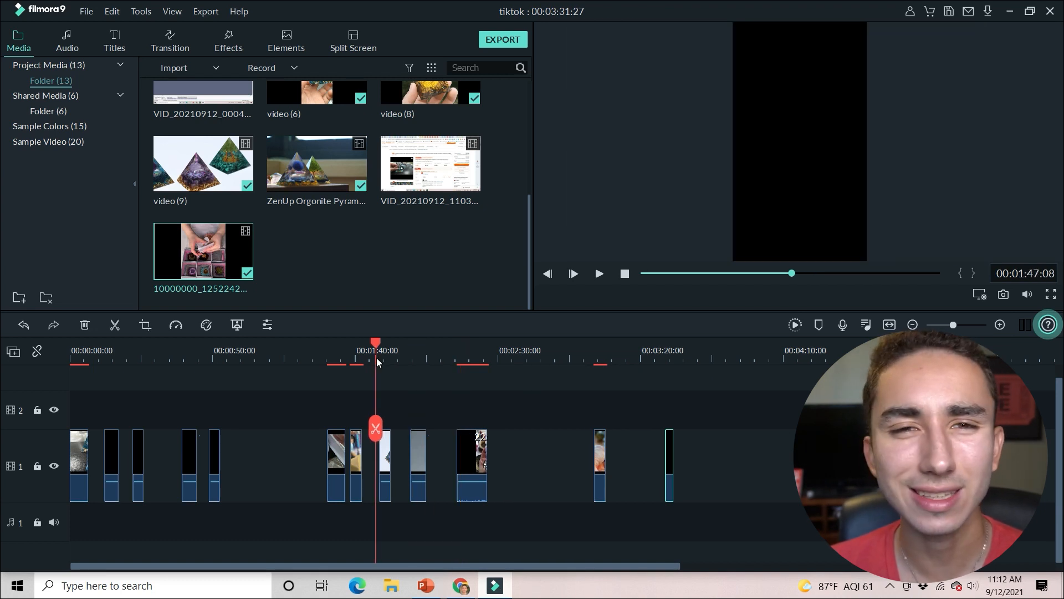
{"action": "left_click_drag", "start_coordinate": [378, 361], "coordinate": [214, 339]}
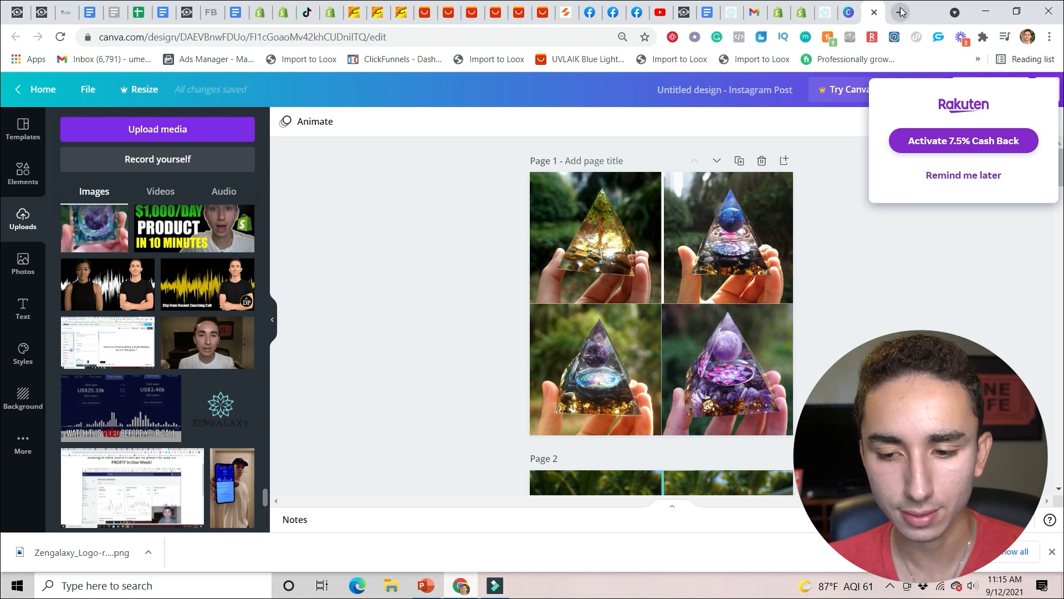
Open YouTube in a new browser tab, dismiss the downloads bar and search for "spiritual non copyright music".
{"action": "left_click", "coordinate": [899, 10]}
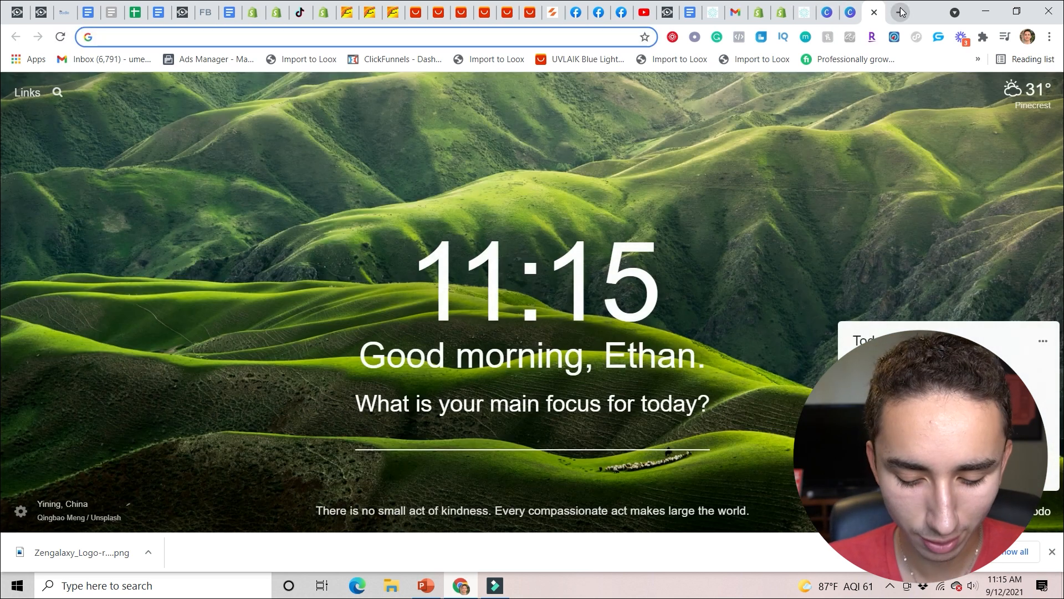
{"action": "type", "text": "youtub"}
{"action": "key", "text": "Return"}
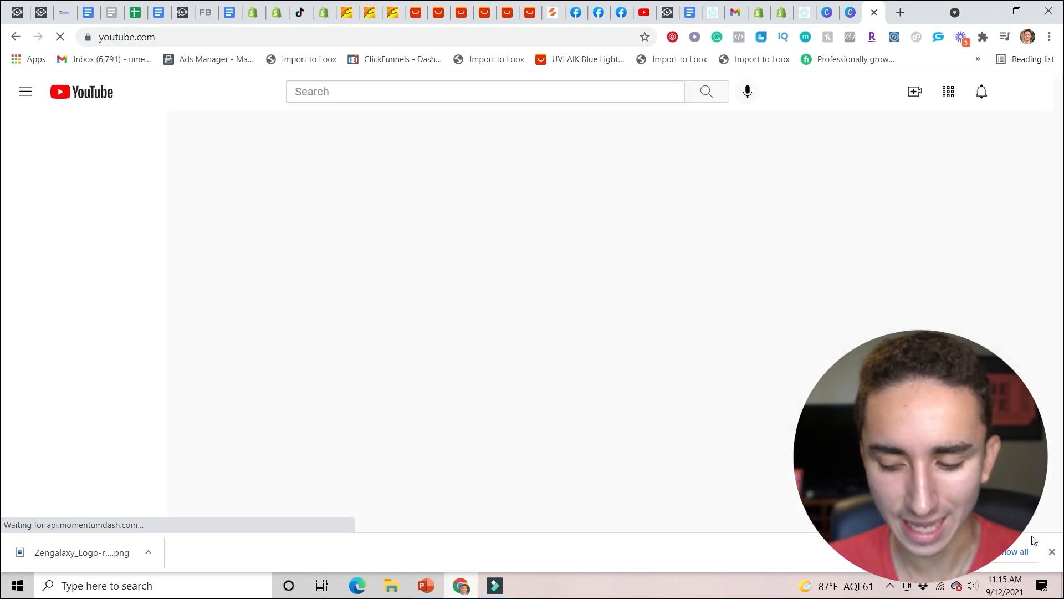
{"action": "left_click", "coordinate": [1052, 552]}
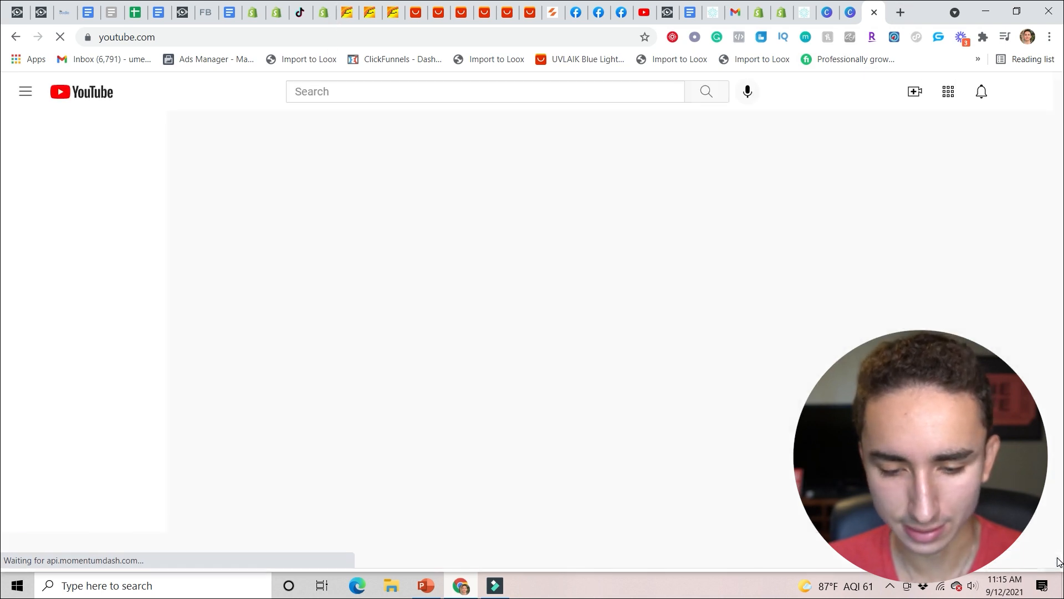
{"action": "left_click", "coordinate": [395, 94]}
{"action": "type", "text": "spi"}
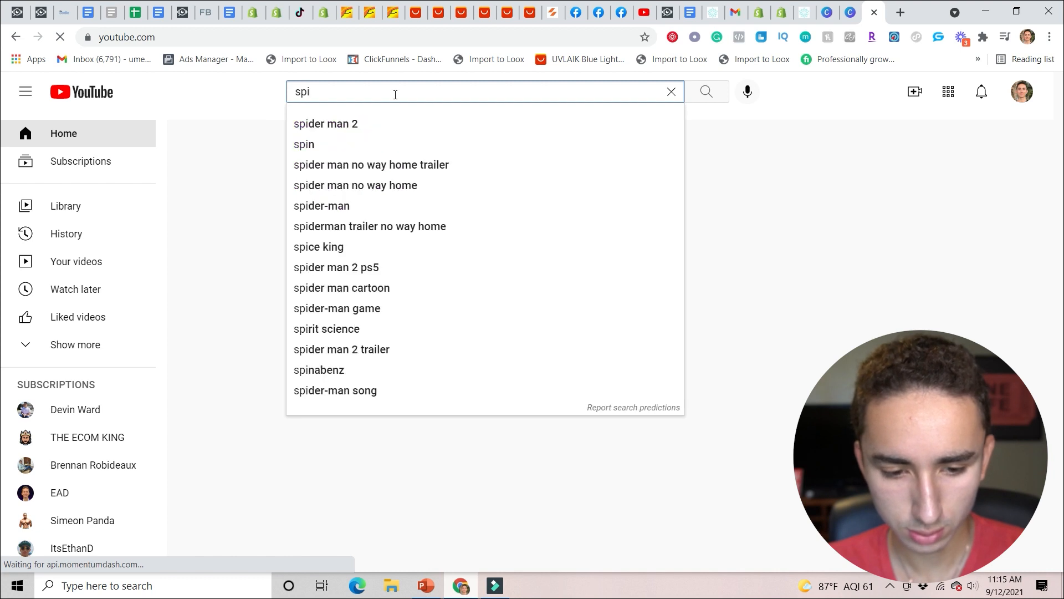
{"action": "type", "text": "ritual non cop"}
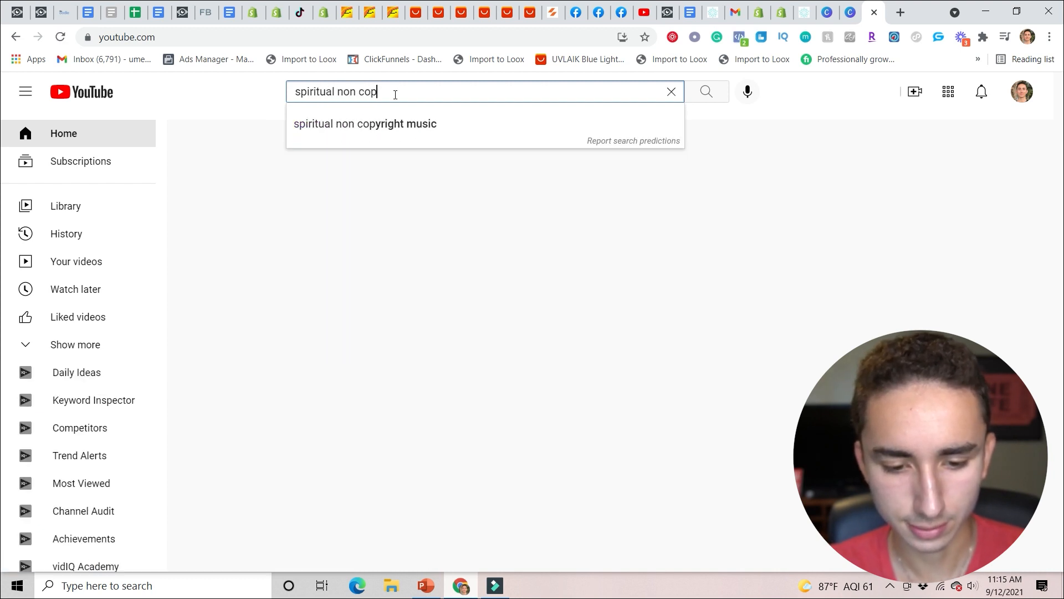
{"action": "left_click", "coordinate": [400, 122]}
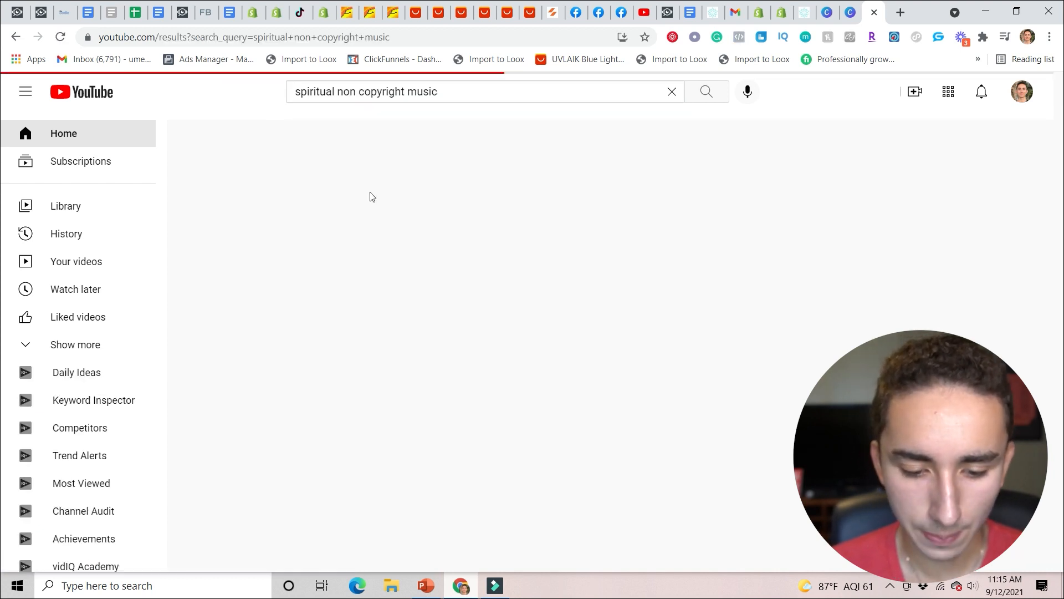
Sample several parts of the "Spiritual Music Background (No Copyright)" video, pause it and return to browsing the music search results.
{"action": "left_click_drag", "start_coordinate": [1060, 111], "coordinate": [1060, 138]}
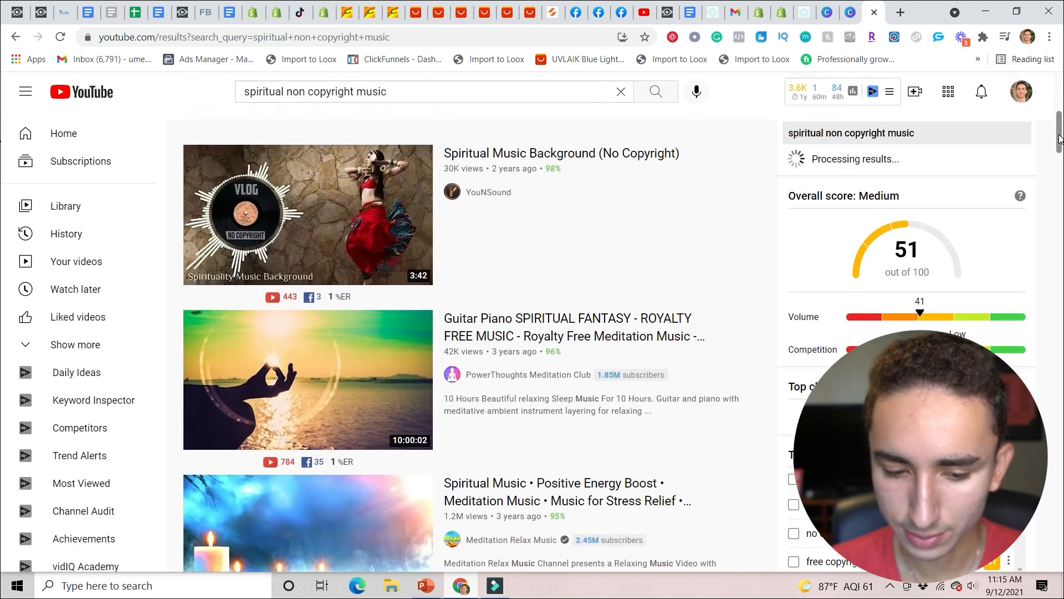
{"action": "left_click", "coordinate": [300, 269]}
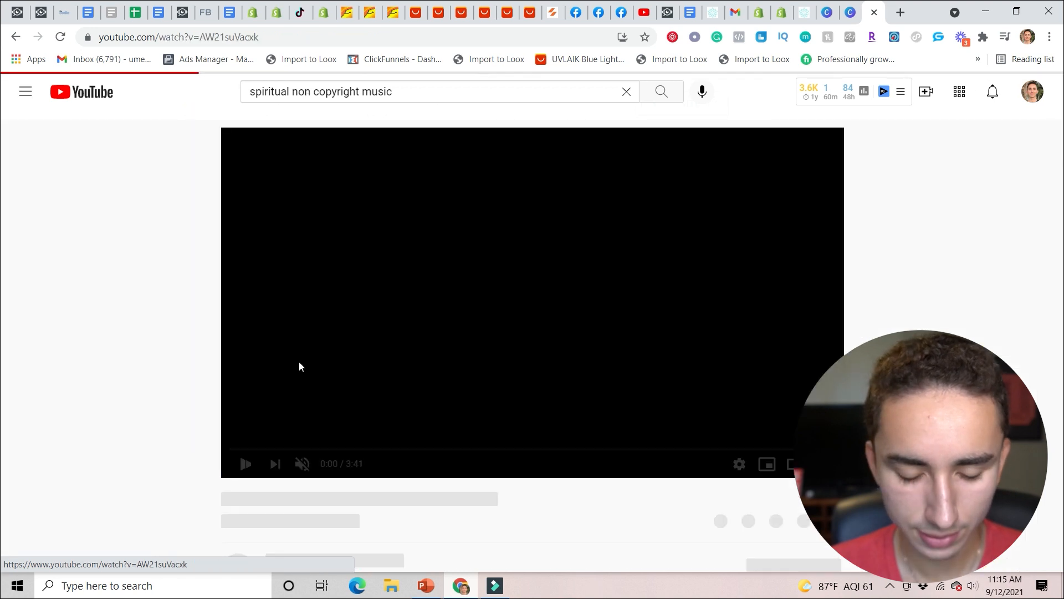
{"action": "left_click", "coordinate": [295, 466]}
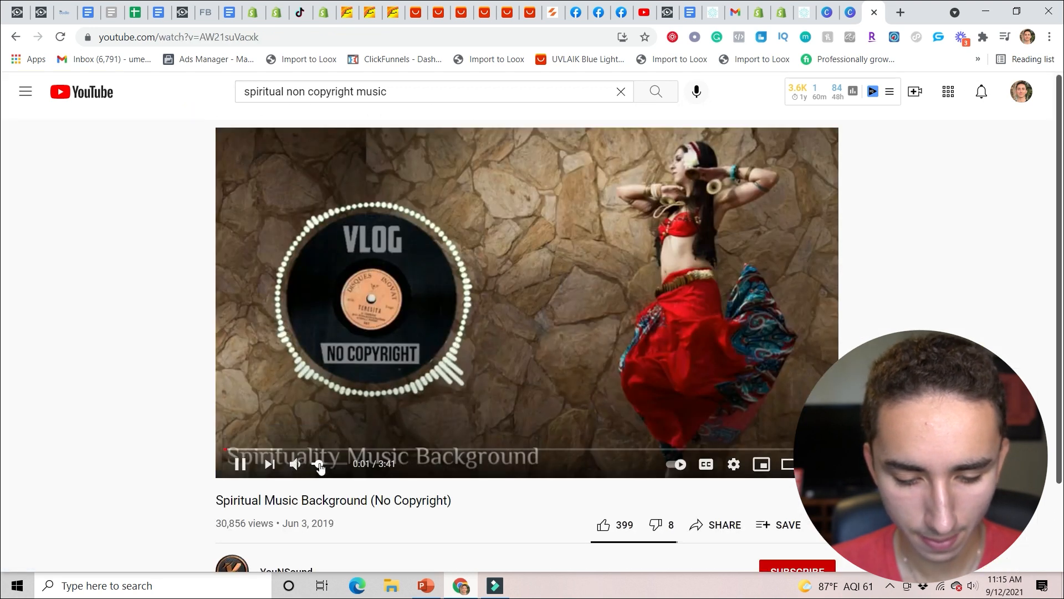
{"action": "left_click", "coordinate": [258, 449]}
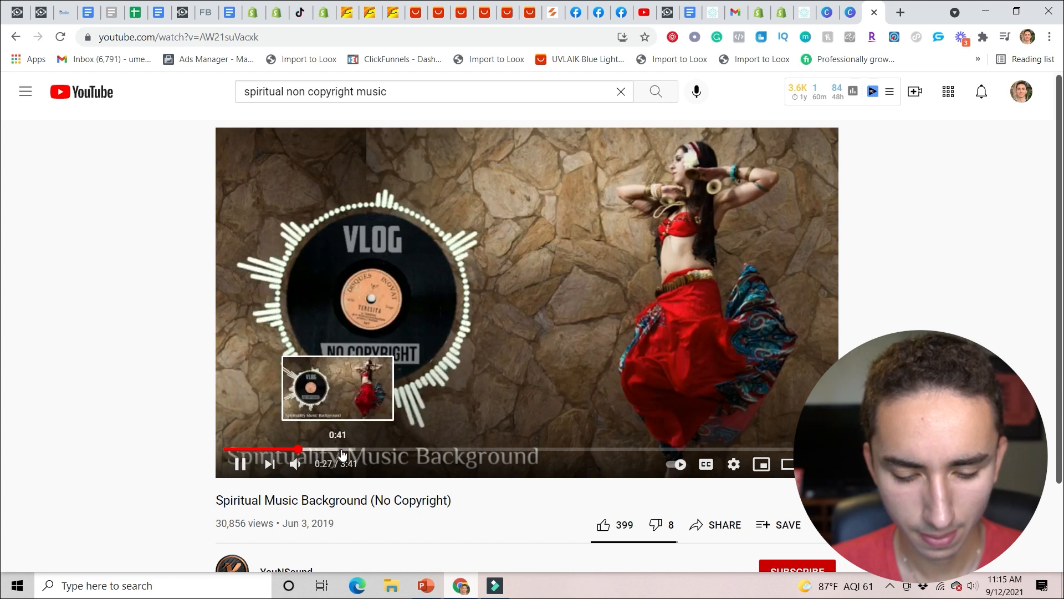
{"action": "left_click", "coordinate": [342, 450]}
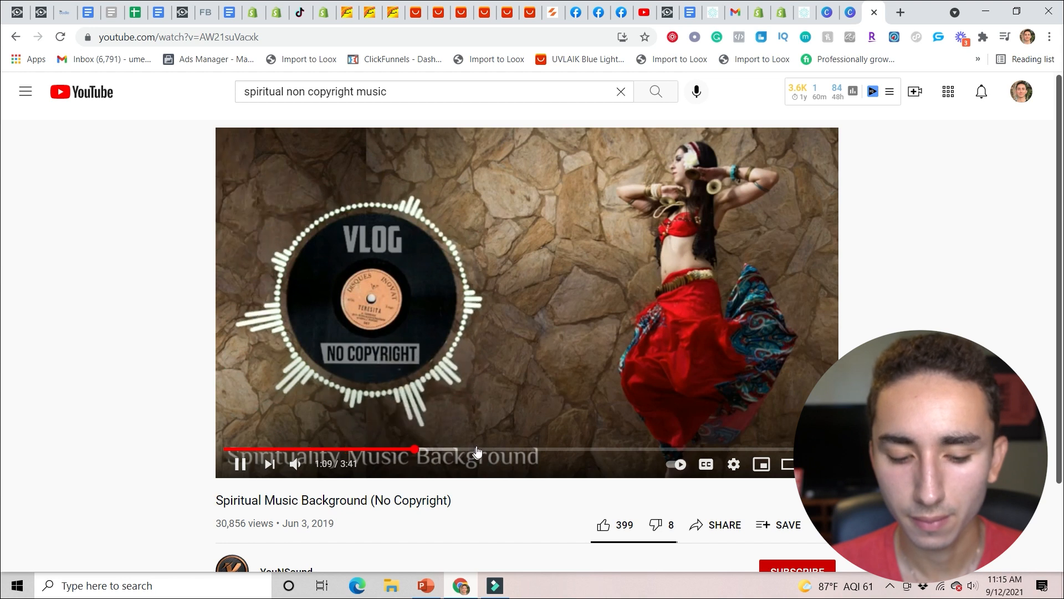
{"action": "key", "text": "space"}
{"action": "scroll", "coordinate": [858, 285], "scroll_direction": "down", "scroll_amount": 5}
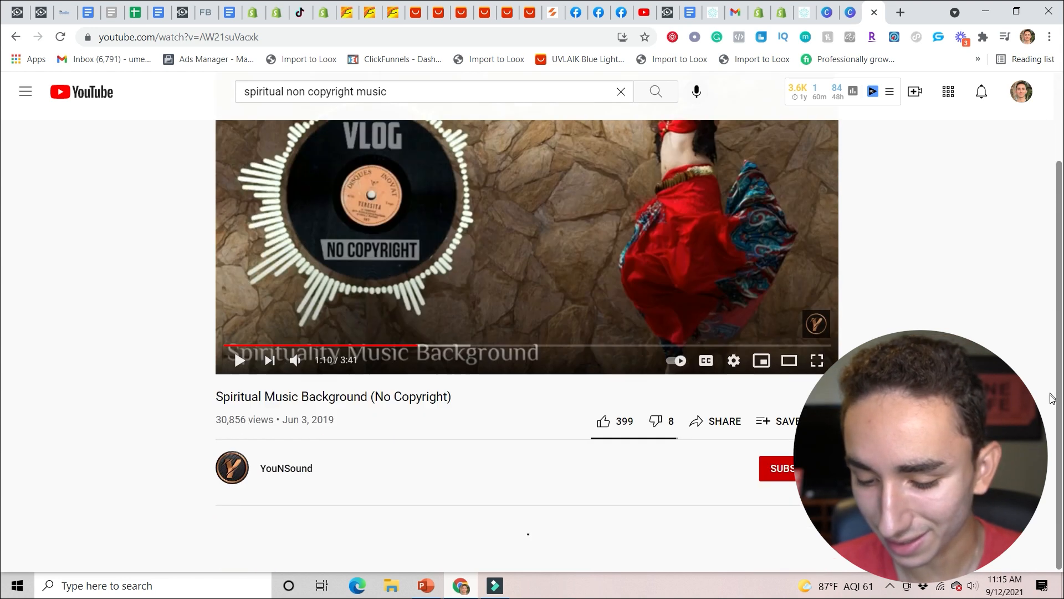
{"action": "left_click", "coordinate": [648, 100]}
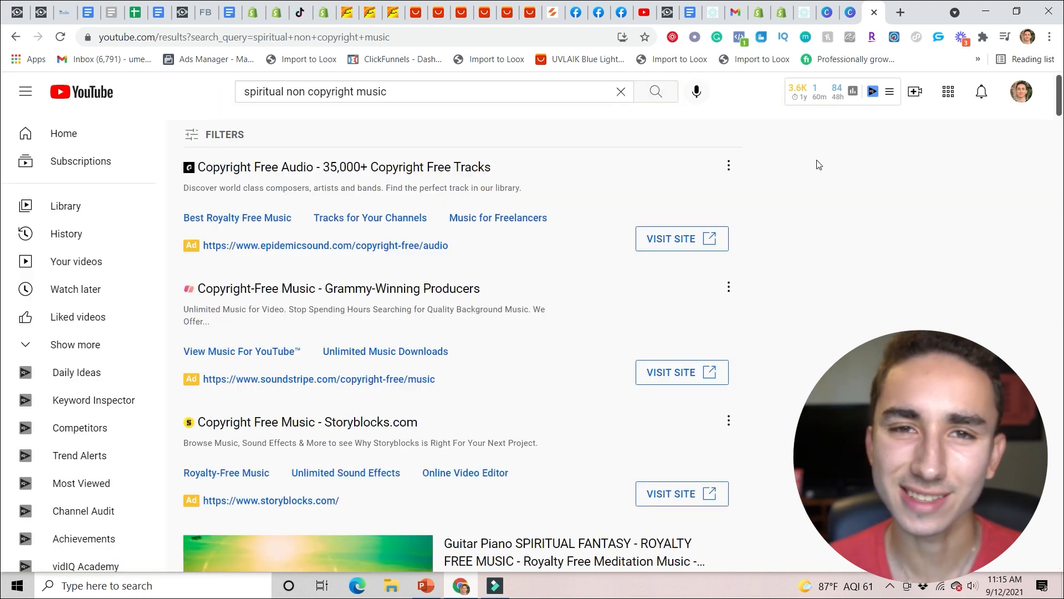
{"action": "scroll", "coordinate": [1059, 149], "scroll_direction": "down", "scroll_amount": 10}
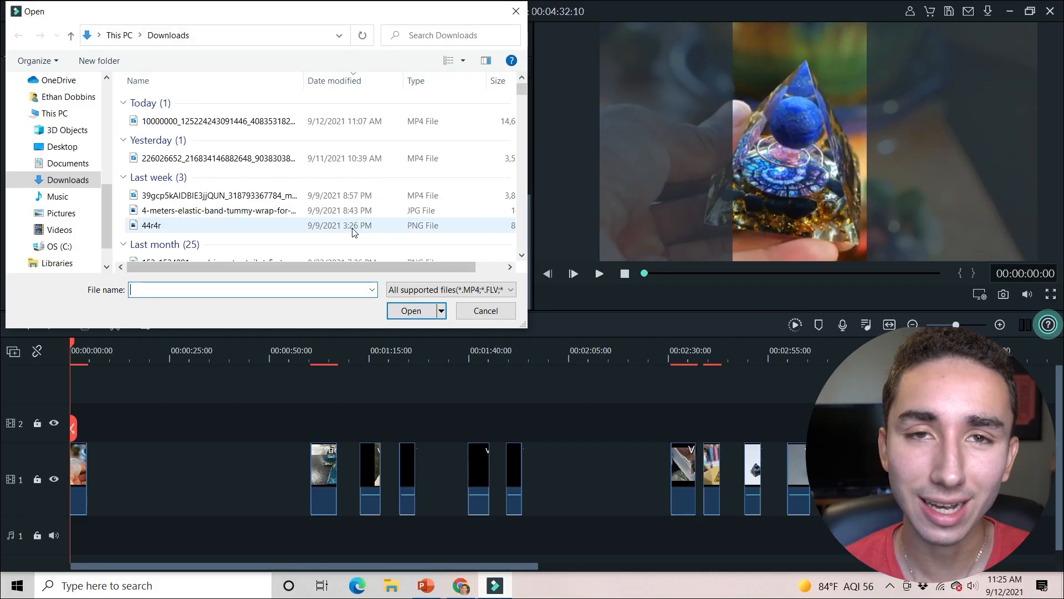
Import a file from the Downloads folder into the Filmora project media.
{"action": "double_click", "coordinate": [246, 140]}
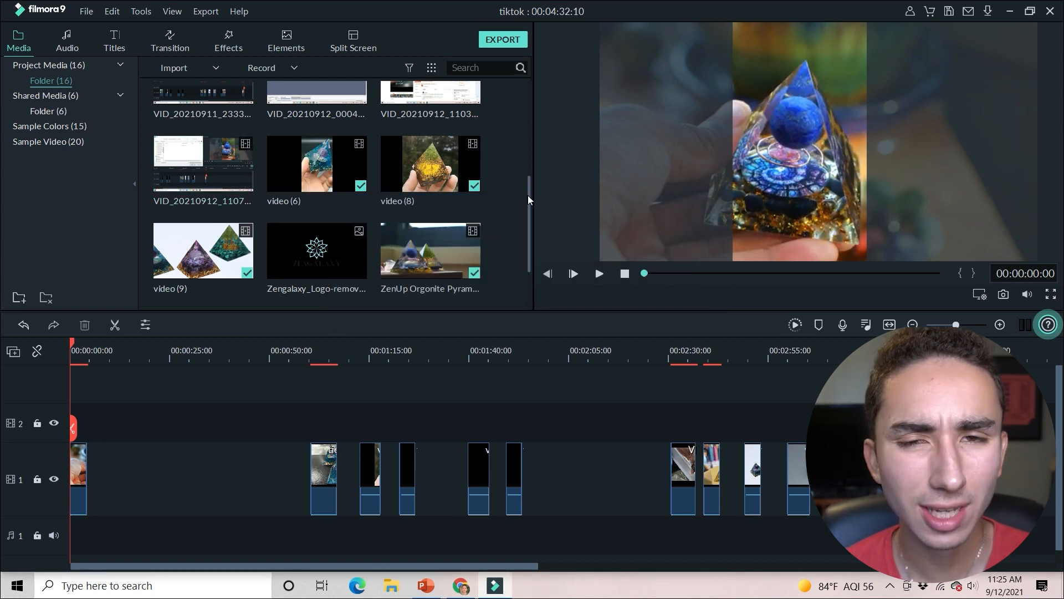
Place the Free Meditation Music 528Hz file on audio track 1 at the start of the timeline.
{"action": "scroll", "coordinate": [529, 199], "scroll_direction": "down", "scroll_amount": 2}
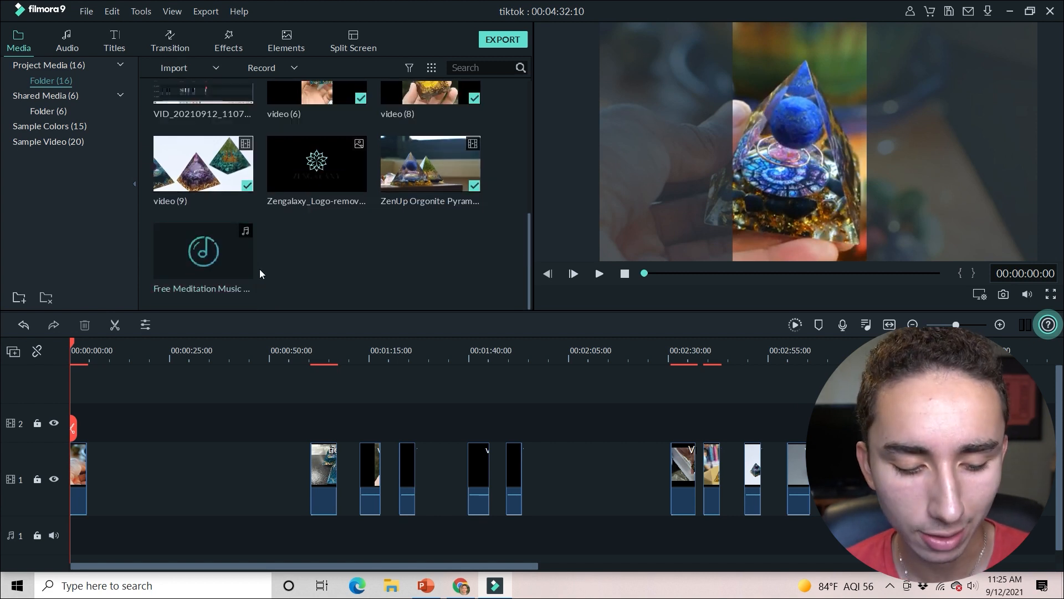
{"action": "left_click_drag", "start_coordinate": [244, 269], "coordinate": [201, 575]}
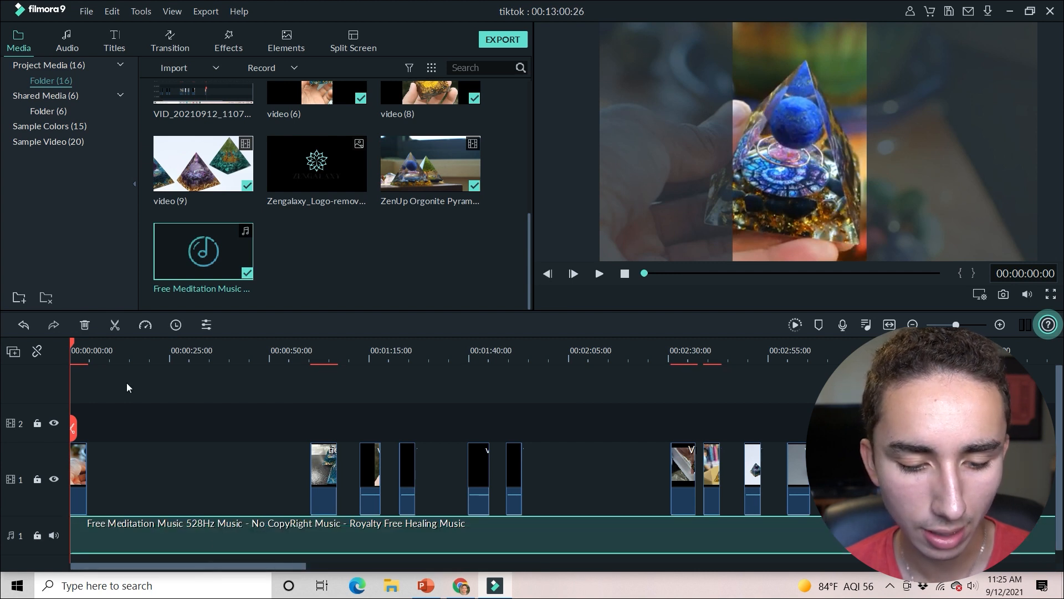
Add the Title 6 template on video track 2 above the first pyramid clip and preview it.
{"action": "left_click", "coordinate": [115, 41]}
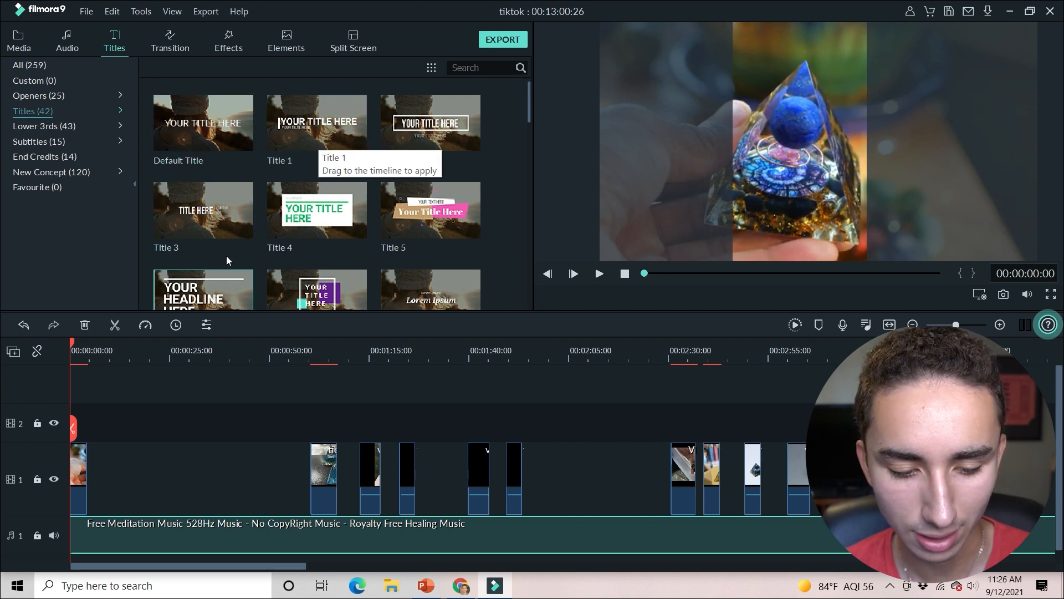
{"action": "left_click_drag", "start_coordinate": [224, 287], "coordinate": [82, 422]}
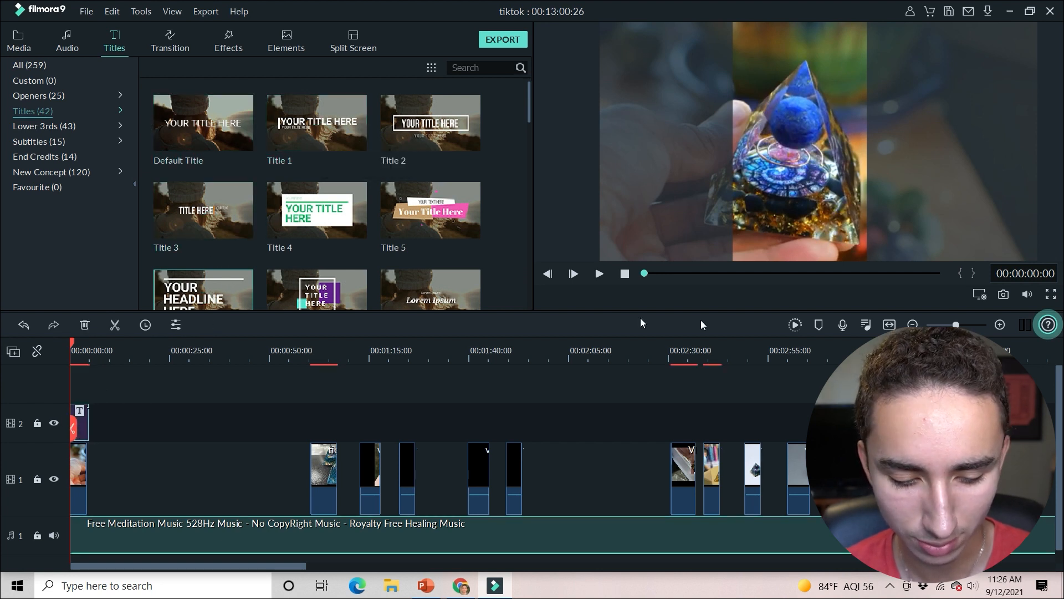
{"action": "left_click_drag", "start_coordinate": [956, 324], "coordinate": [966, 326]}
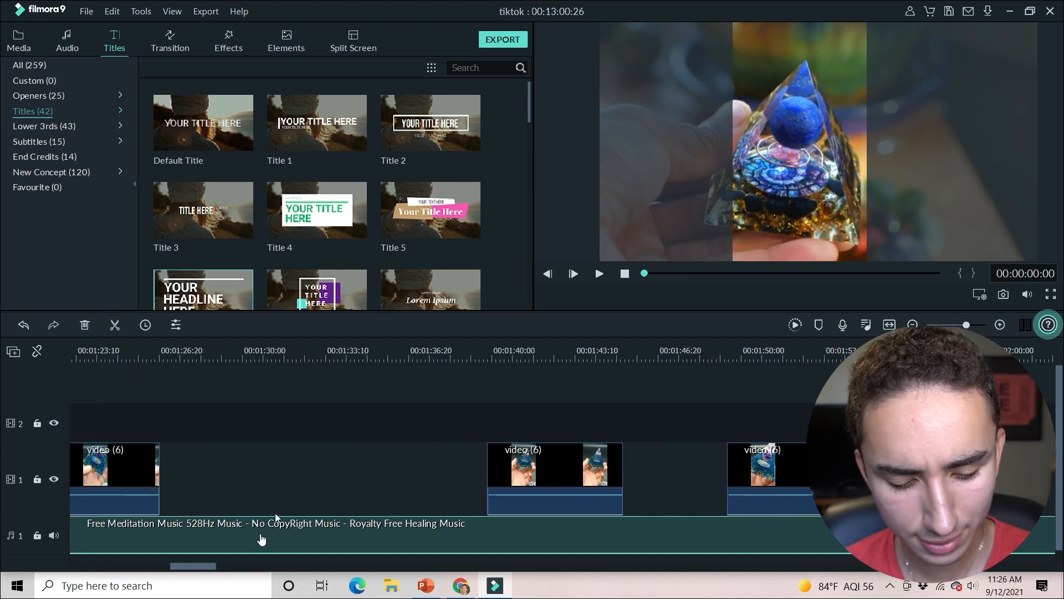
{"action": "left_click_drag", "start_coordinate": [197, 564], "coordinate": [91, 561]}
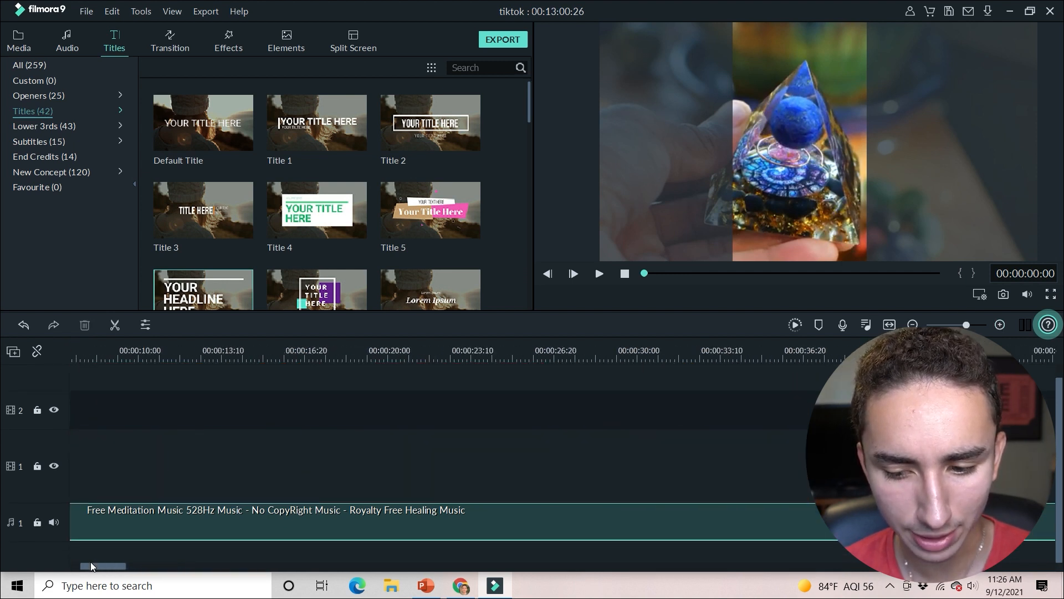
{"action": "key", "text": "space"}
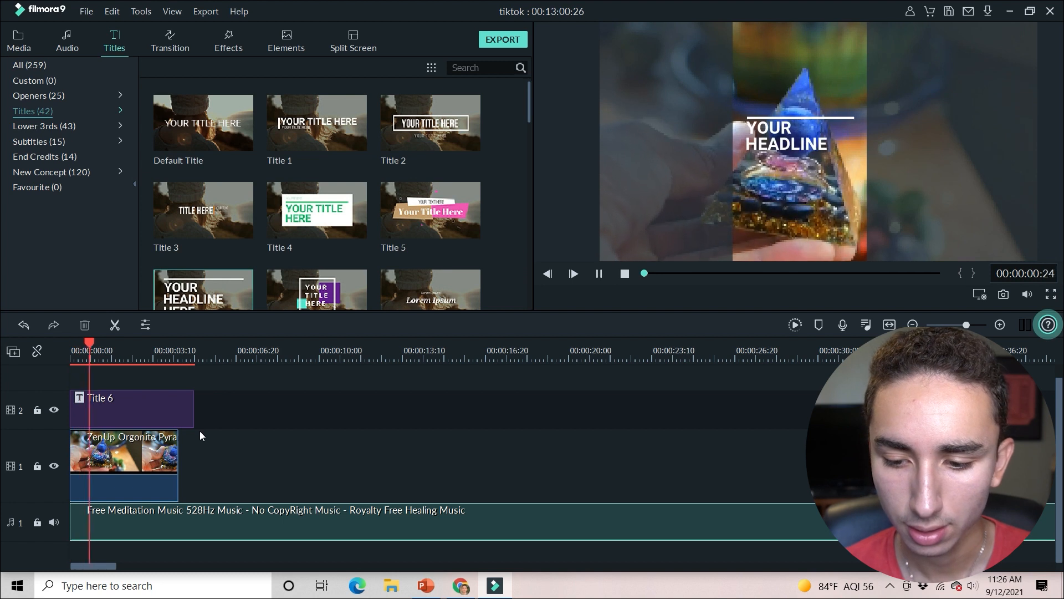
{"action": "key", "text": "space"}
Replace the title's three text lines with "RESTORE PEACE", "HOPE, & HAPPINESS" and "INTO YOUR LIFE!" in the advanced text editor, preview and apply.
{"action": "right_click", "coordinate": [141, 410]}
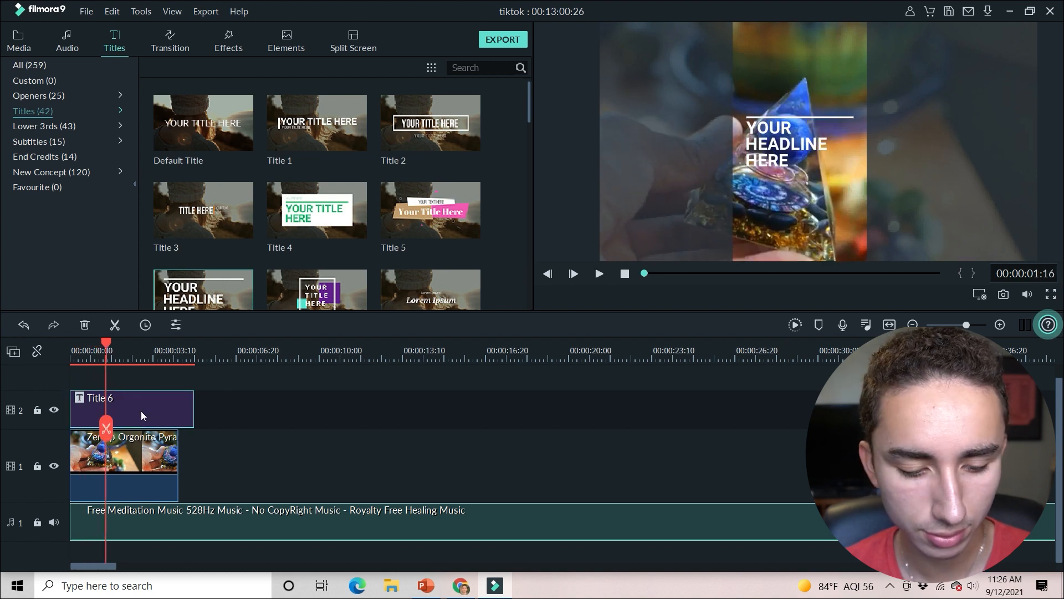
{"action": "left_click", "coordinate": [167, 380]}
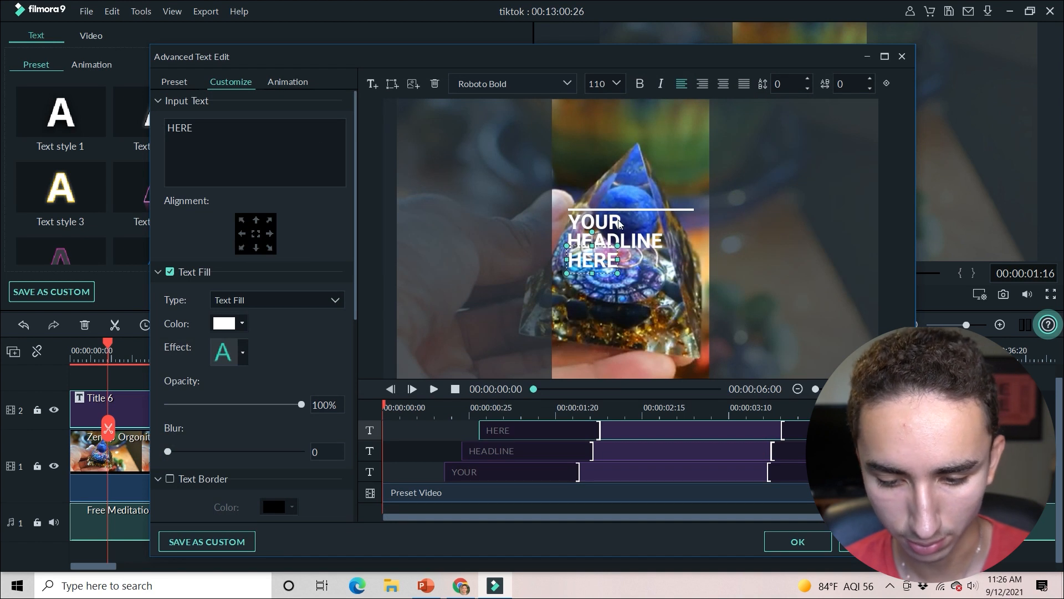
{"action": "left_click", "coordinate": [618, 470]}
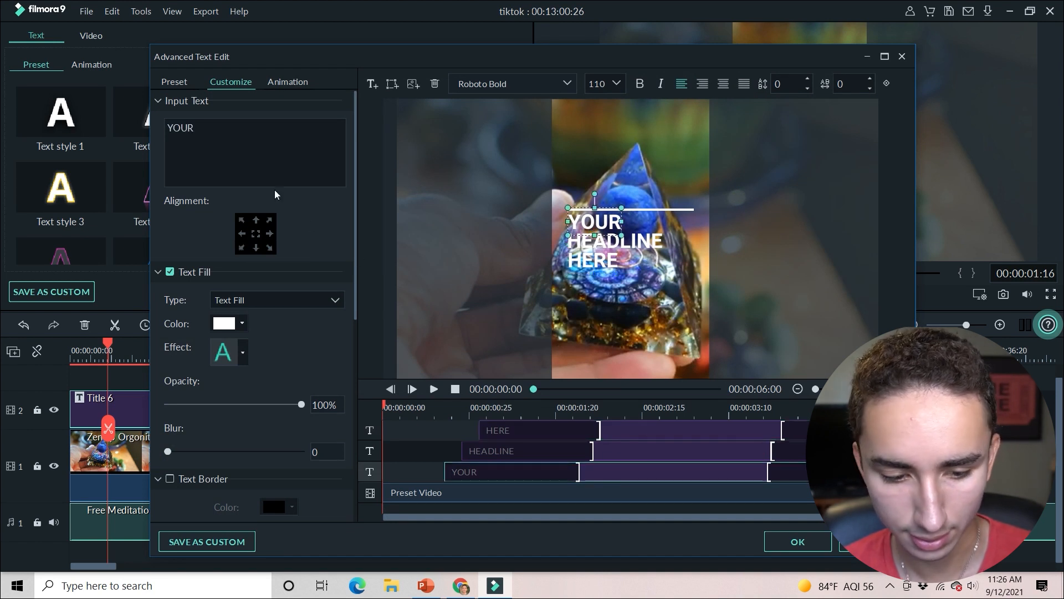
{"action": "double_click", "coordinate": [221, 135]}
{"action": "type", "text": "ress"}
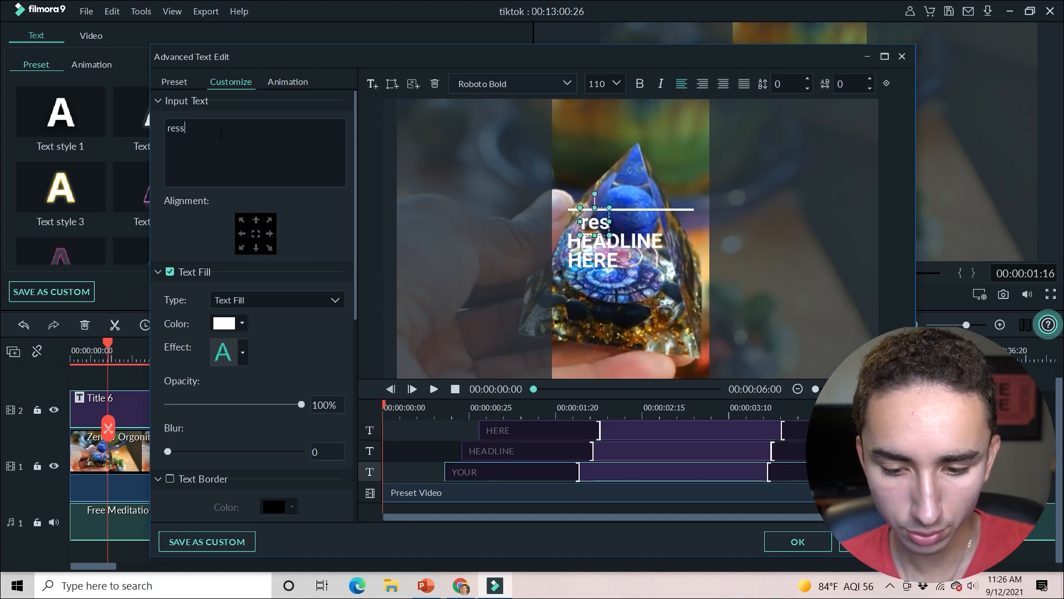
{"action": "key", "text": "BackSpace"}
{"action": "key", "text": "BackSpace"}
{"action": "key", "text": "BackSpace"}
{"action": "key", "text": "BackSpace"}
{"action": "type", "text": "RESTORE "}
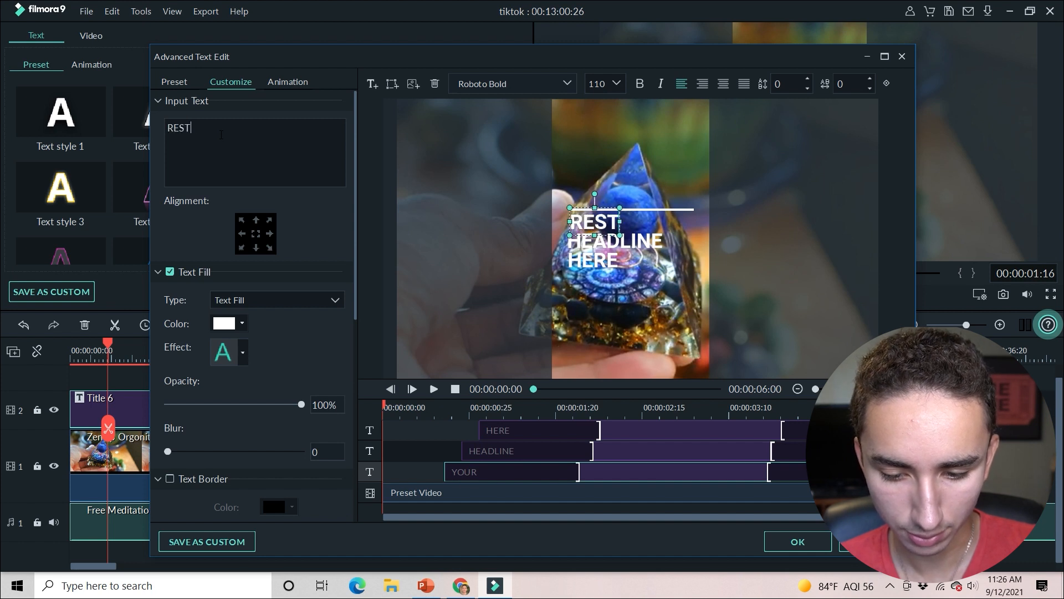
{"action": "type", "text": "PEACE"}
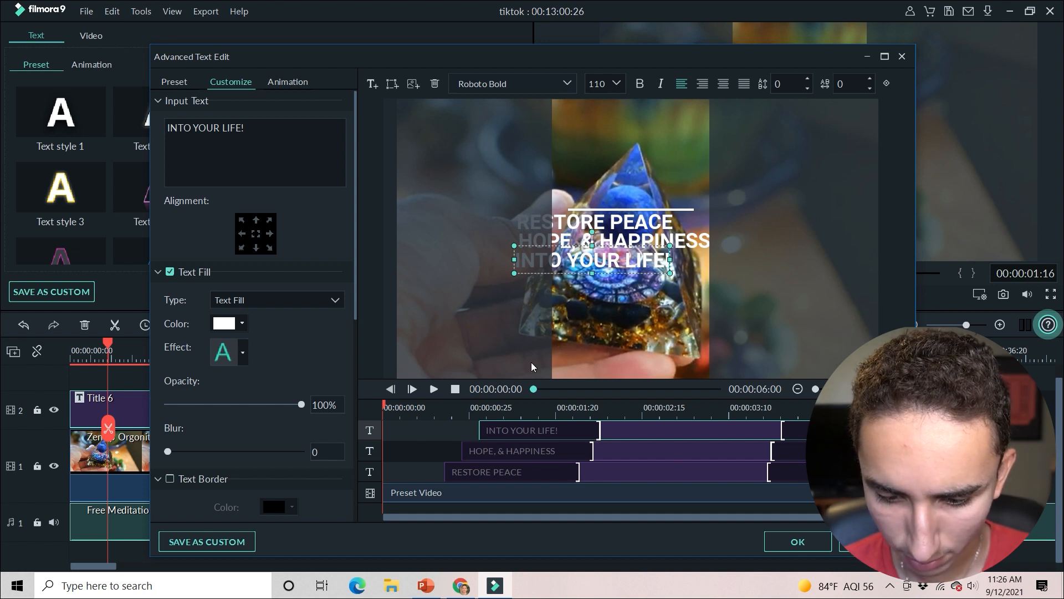
{"action": "left_click", "coordinate": [434, 389]}
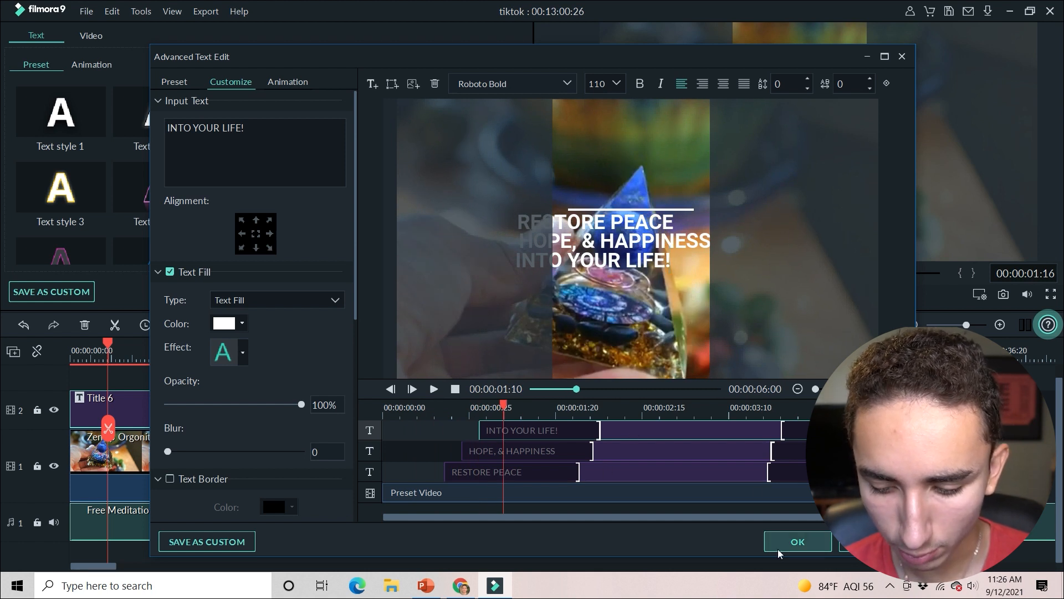
{"action": "left_click", "coordinate": [798, 542]}
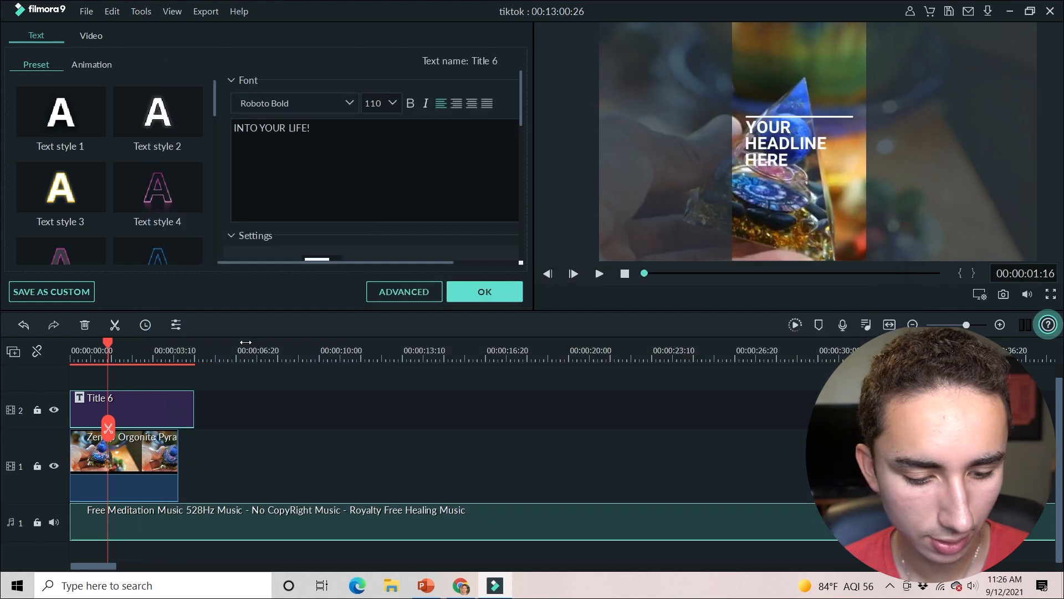
Resize and reposition the three title lines in the advanced text editor so they fit, evenly stacked, inside the vertical pyramid clip.
{"action": "right_click", "coordinate": [159, 398]}
{"action": "left_click", "coordinate": [198, 563]}
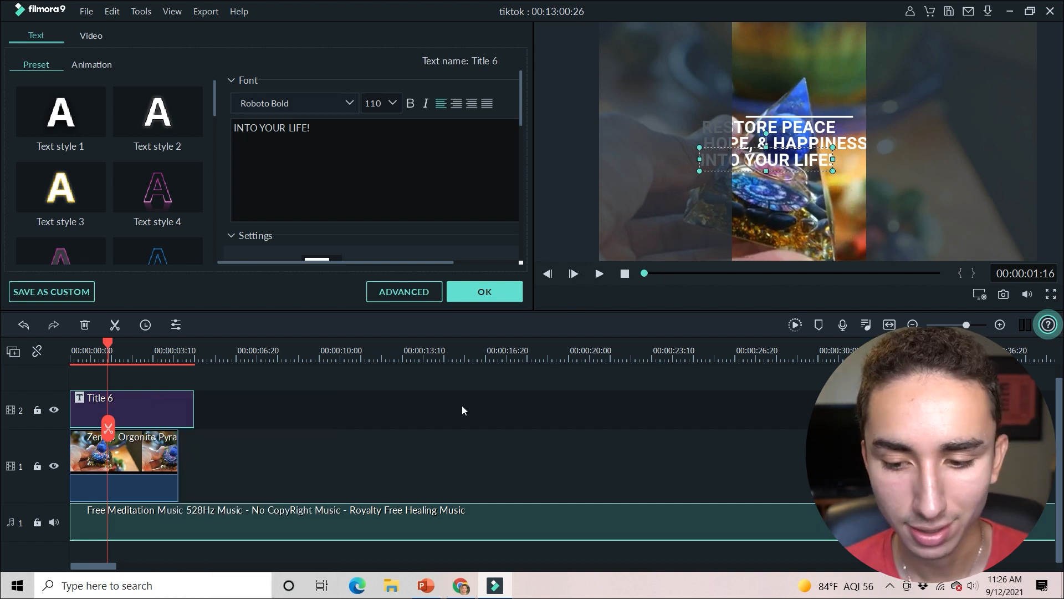
{"action": "left_click_drag", "start_coordinate": [617, 266], "coordinate": [652, 272]}
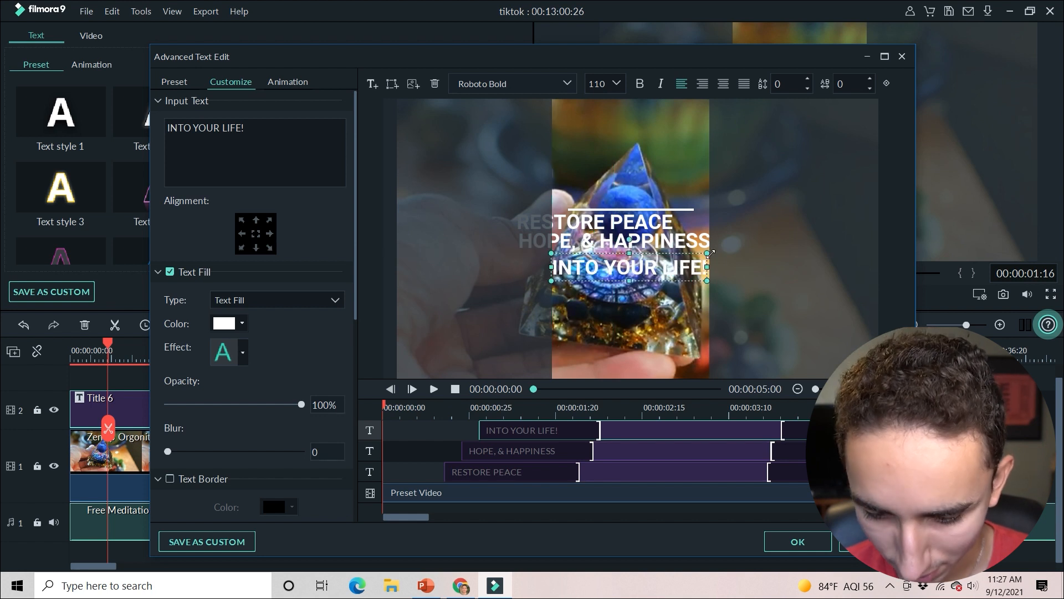
{"action": "left_click_drag", "start_coordinate": [707, 253], "coordinate": [709, 227]}
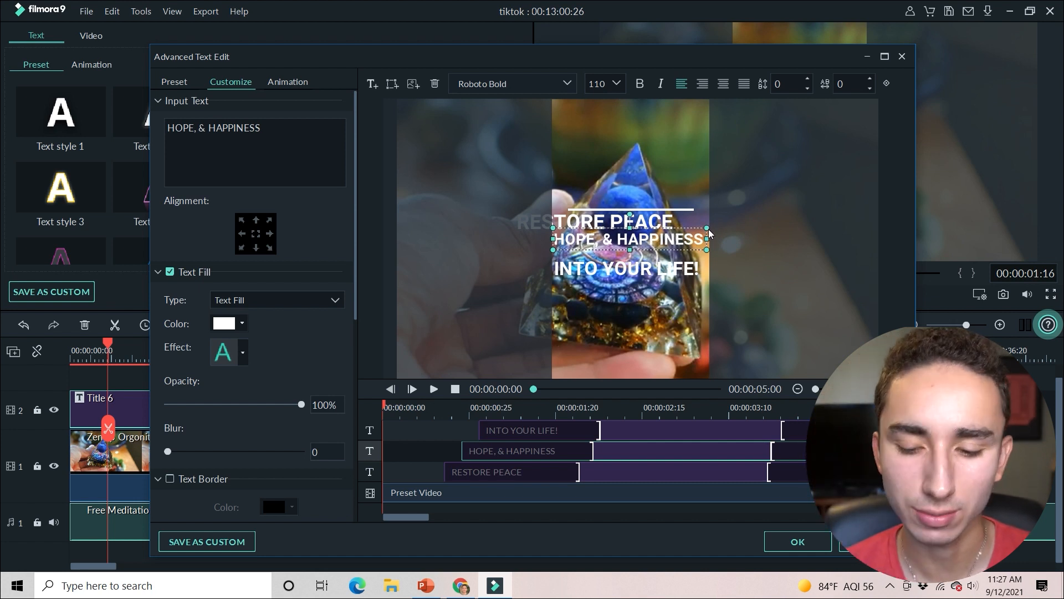
{"action": "left_click_drag", "start_coordinate": [684, 240], "coordinate": [685, 247]}
{"action": "left_click_drag", "start_coordinate": [694, 267], "coordinate": [693, 263]}
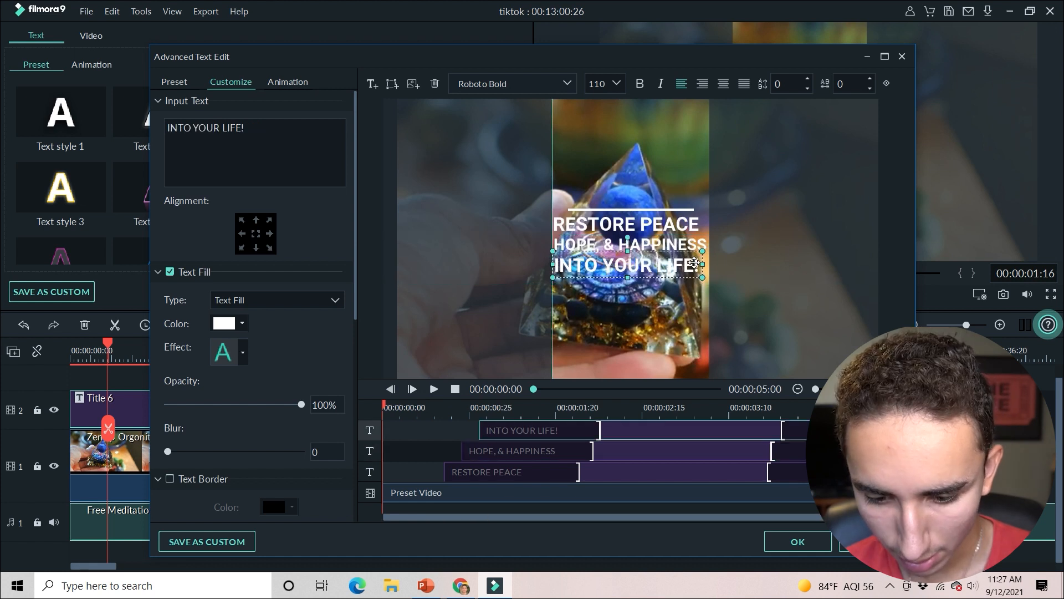
{"action": "left_click", "coordinate": [803, 282]}
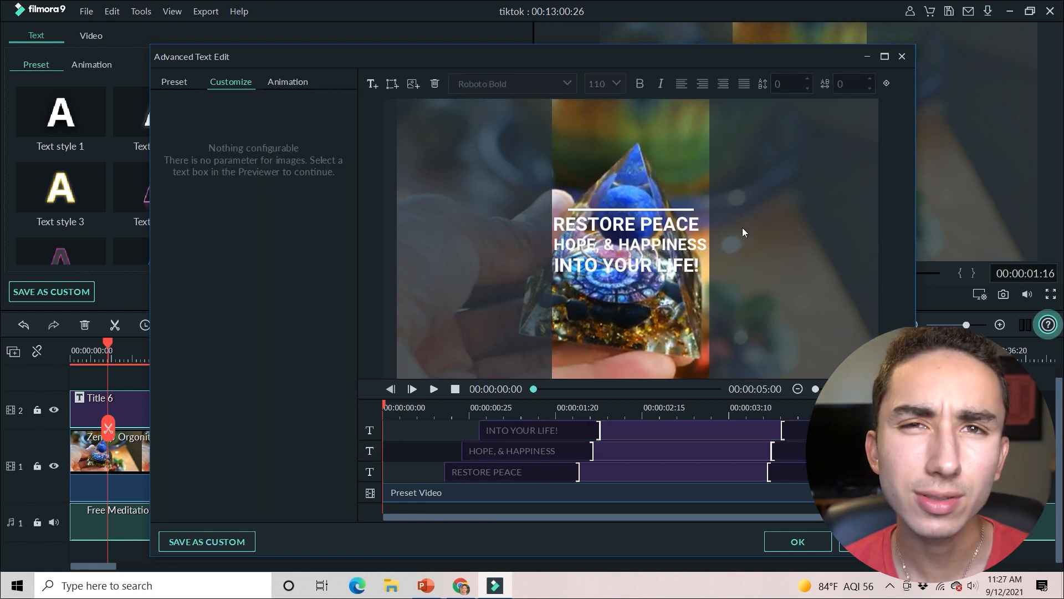
Enable a black text shadow on the RESTORE PEACE line with blur 7 and distance 4.
{"action": "left_click", "coordinate": [626, 236]}
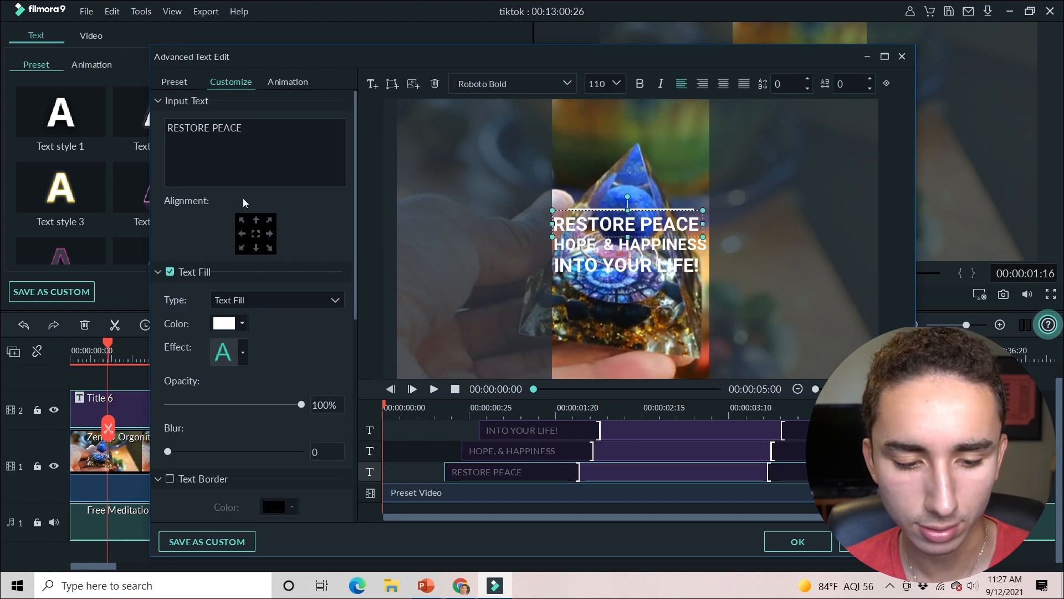
{"action": "left_click_drag", "start_coordinate": [356, 228], "coordinate": [324, 456]}
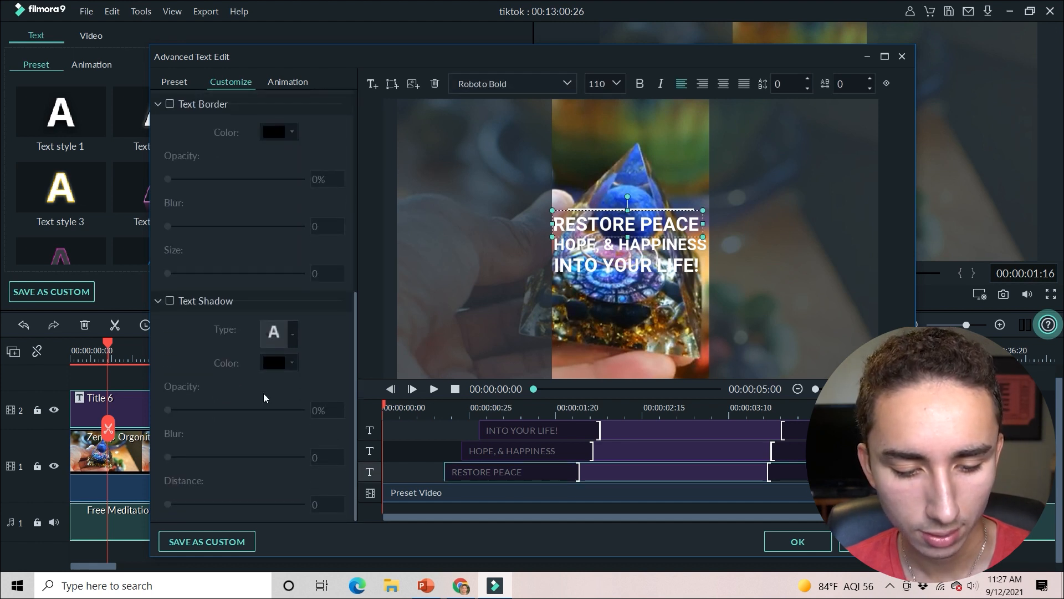
{"action": "left_click", "coordinate": [170, 300]}
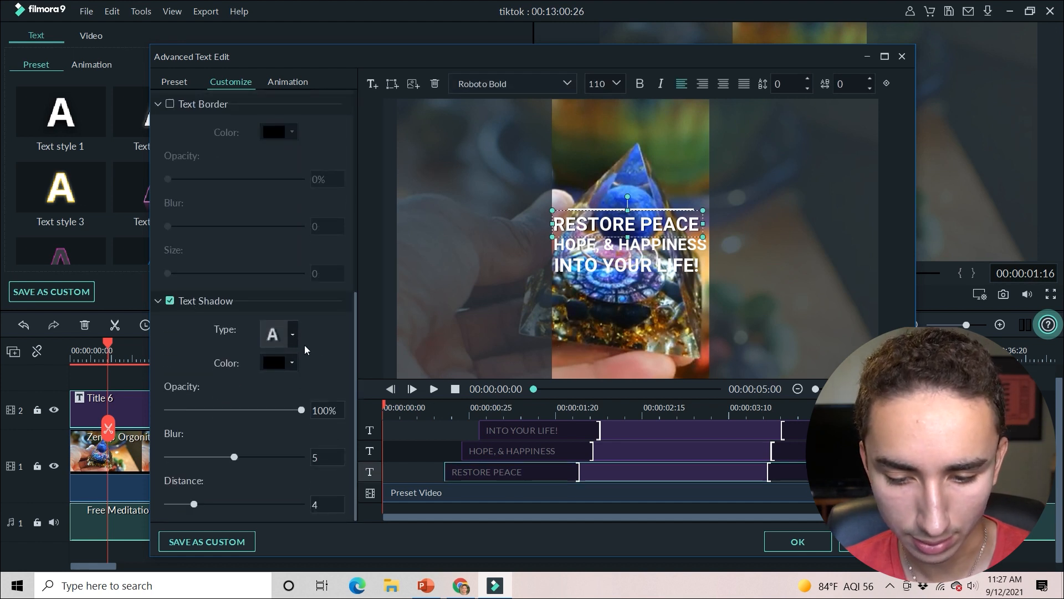
{"action": "left_click_drag", "start_coordinate": [193, 504], "coordinate": [198, 510]}
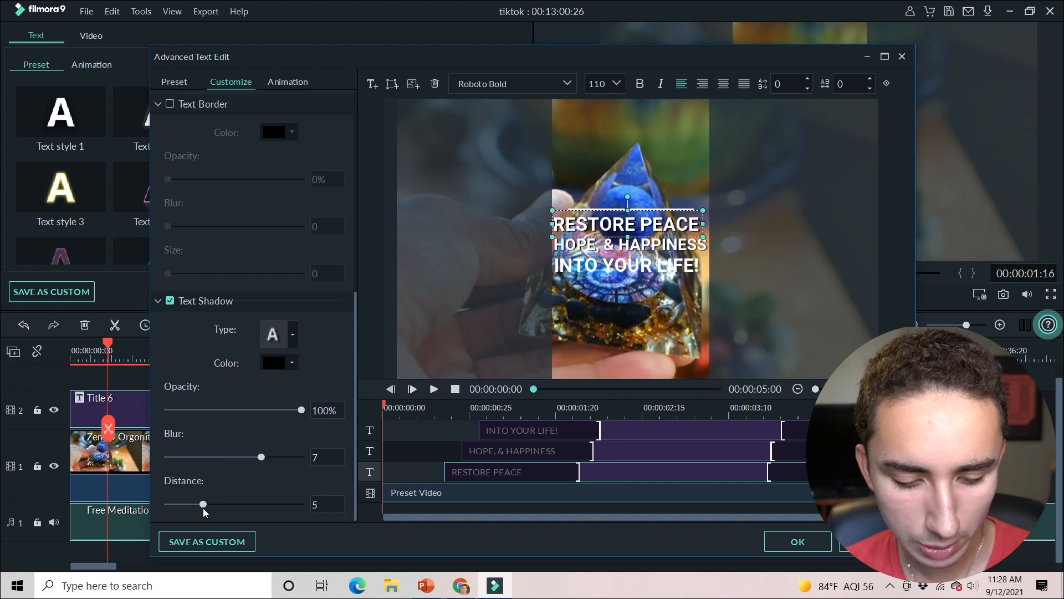
{"action": "left_click_drag", "start_coordinate": [199, 508], "coordinate": [197, 508]}
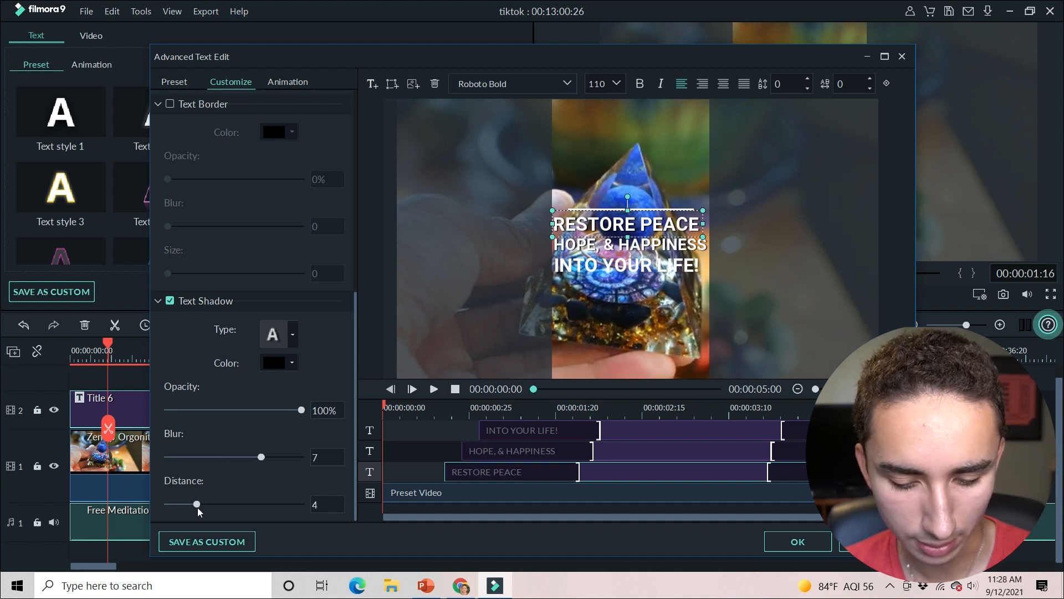
Enable a text shadow with blur 7 and distance 4 on the INTO YOUR LIFE! line, apply the title edits and preview them.
{"action": "left_click", "coordinate": [650, 266]}
{"action": "left_click", "coordinate": [204, 303]}
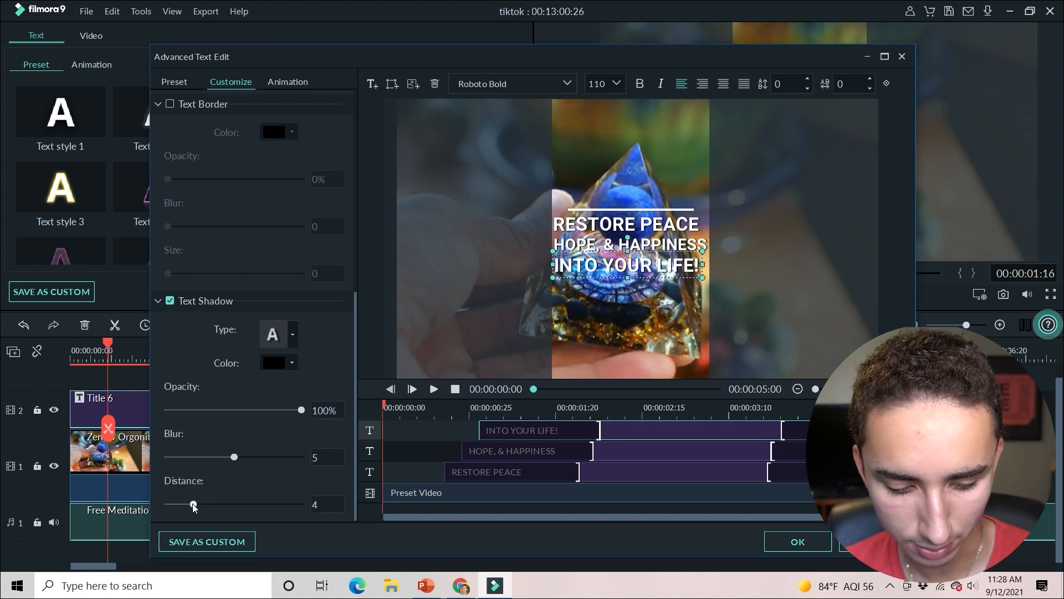
{"action": "left_click_drag", "start_coordinate": [235, 455], "coordinate": [260, 455]}
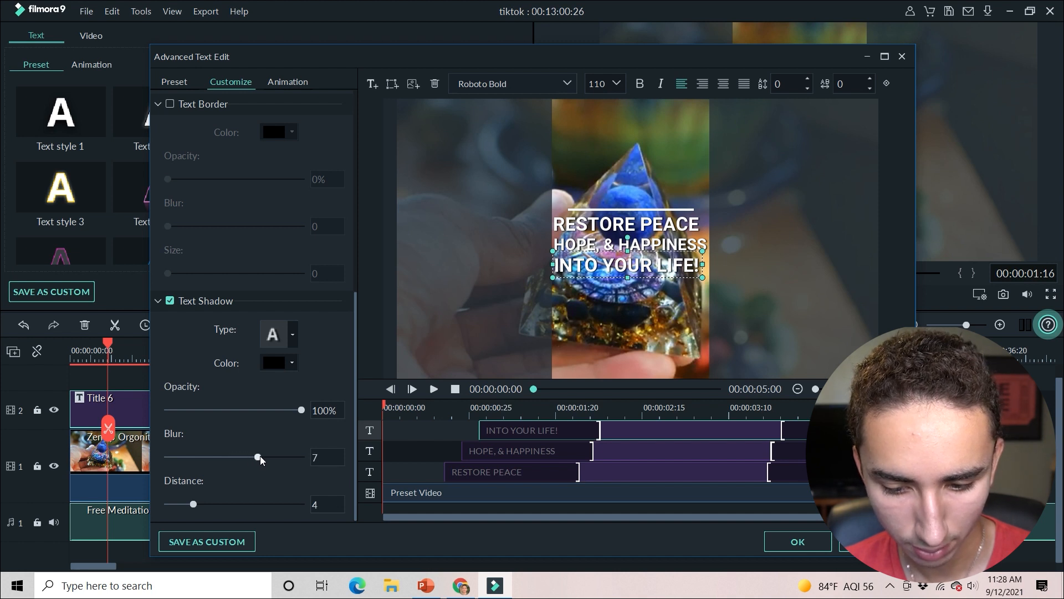
{"action": "left_click", "coordinate": [797, 542]}
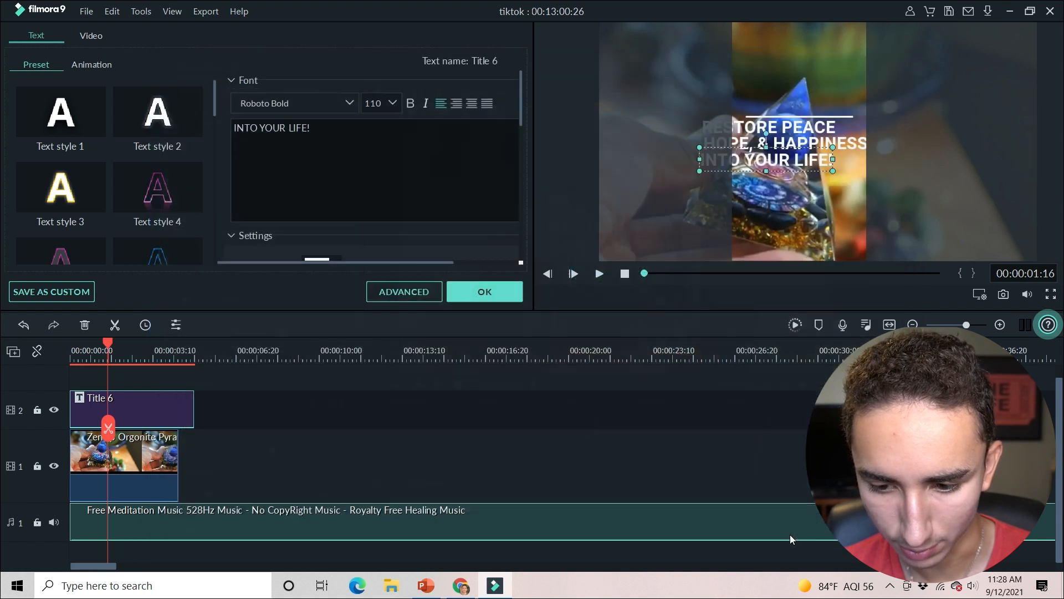
{"action": "key", "text": "space"}
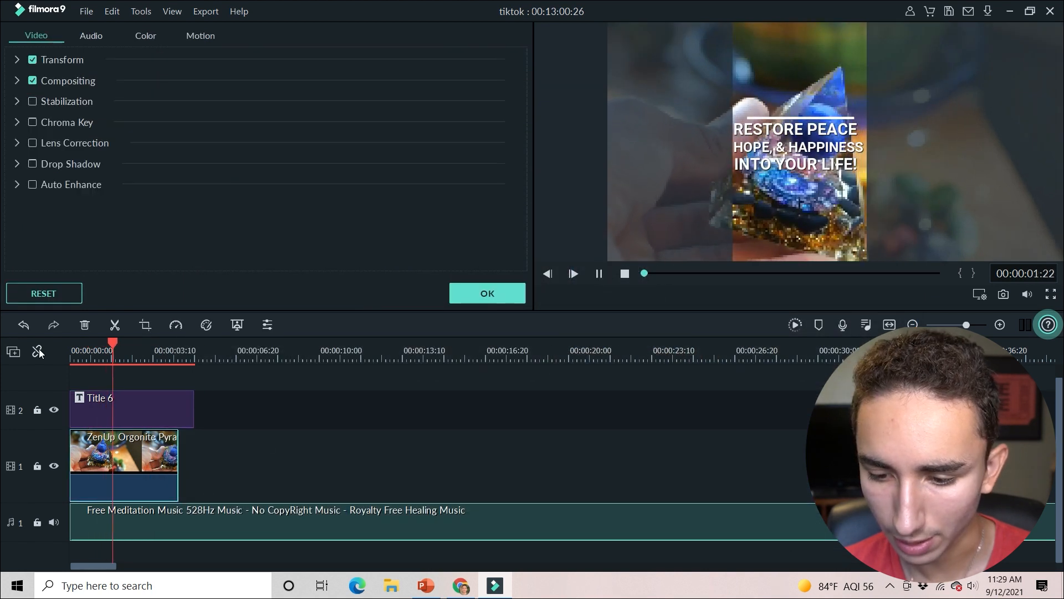
{"action": "key", "text": "space"}
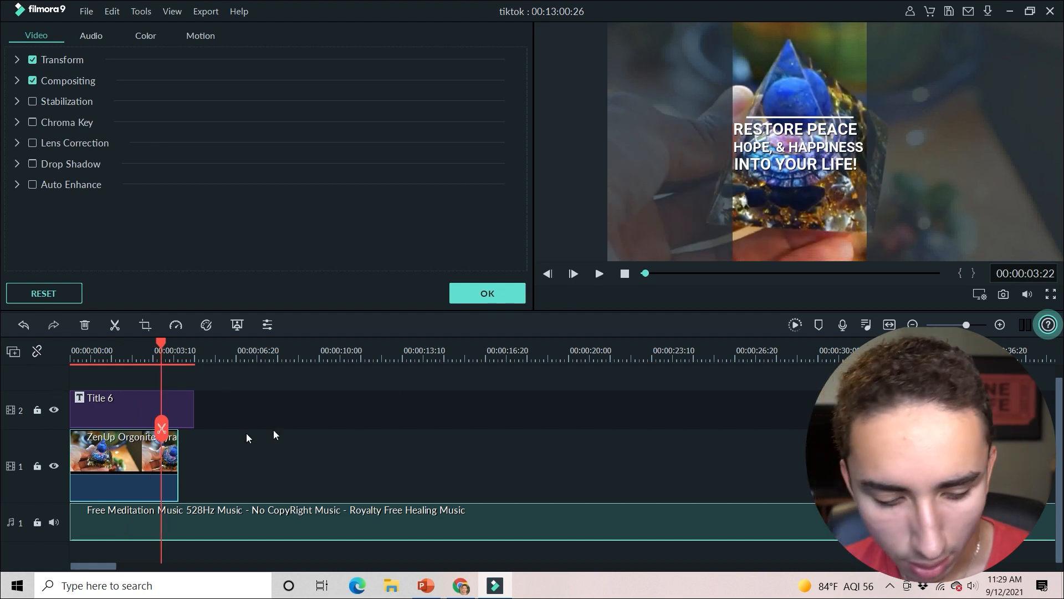
Reopen the title's advanced text editor, preview the animation and delay the HOPE, & HAPPINESS line to start just after 00:00:00:25.
{"action": "double_click", "coordinate": [121, 410]}
{"action": "right_click", "coordinate": [122, 407]}
{"action": "left_click", "coordinate": [151, 375]}
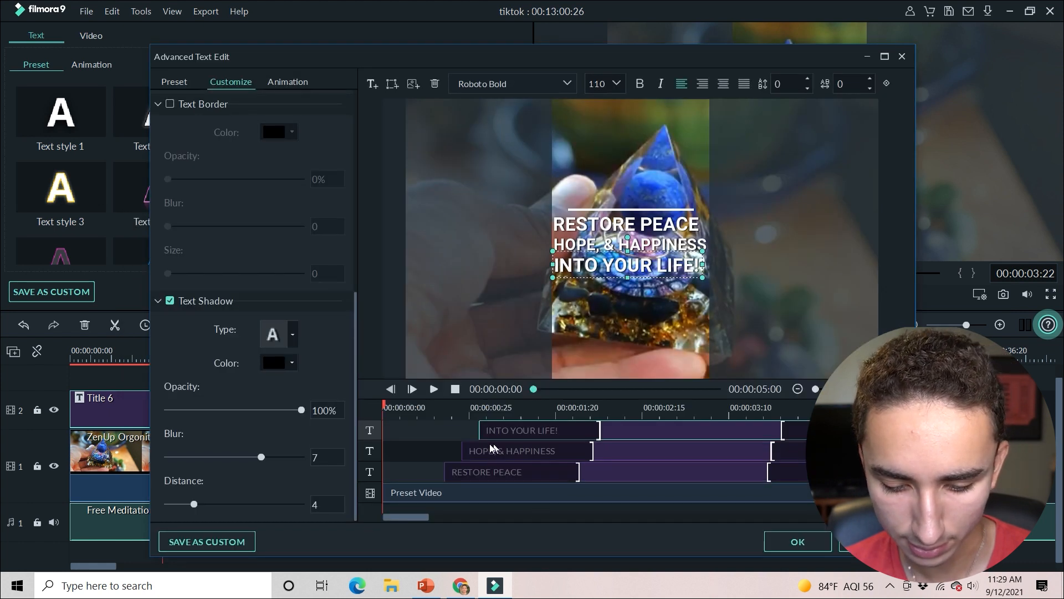
{"action": "key", "text": "space"}
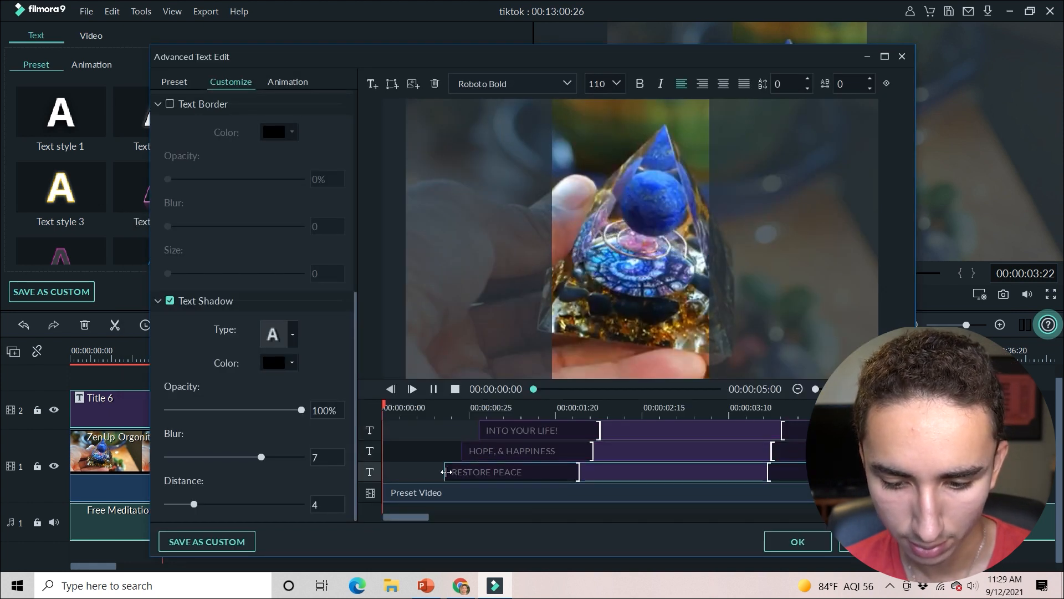
{"action": "key", "text": "space"}
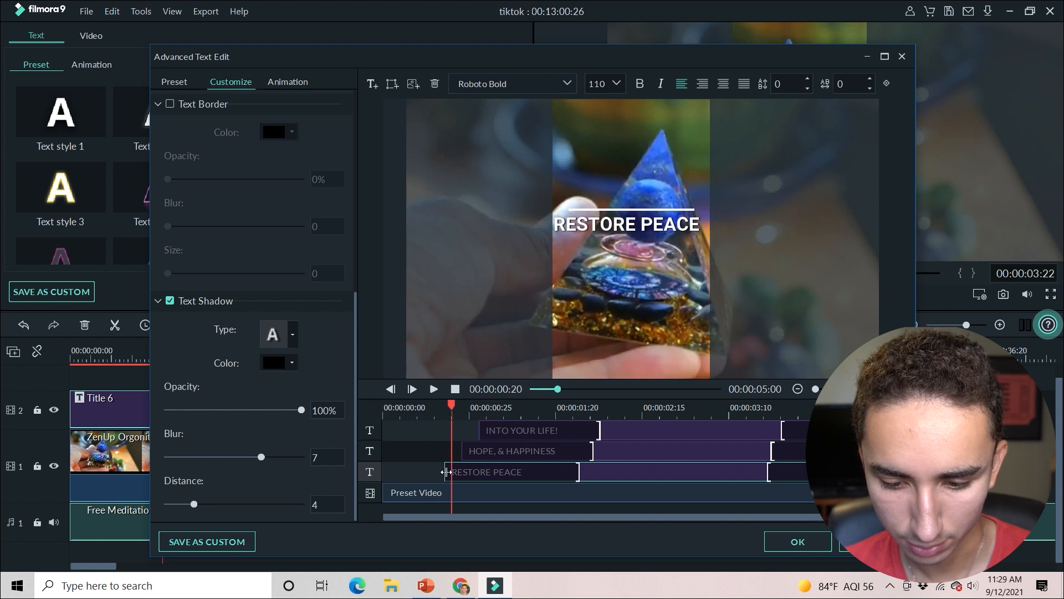
{"action": "left_click", "coordinate": [484, 457]}
{"action": "left_click_drag", "start_coordinate": [464, 451], "coordinate": [491, 452]}
Delay the INTO YOUR LIFE! line to start shortly before 00:00:01:20 and replay the title animation from the beginning.
{"action": "left_click", "coordinate": [478, 428]}
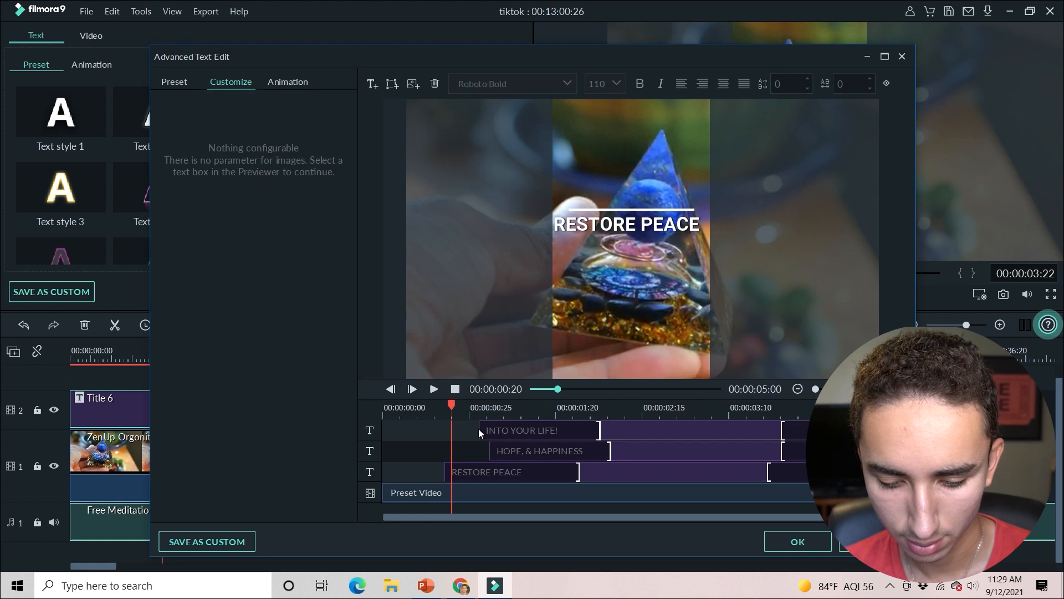
{"action": "left_click", "coordinate": [488, 429]}
{"action": "left_click", "coordinate": [480, 429]}
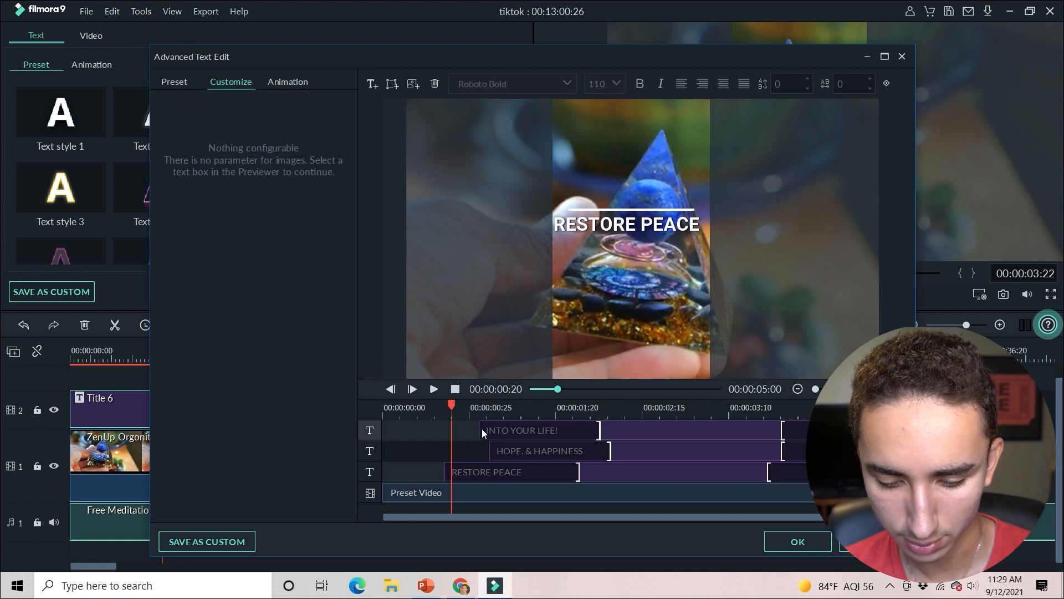
{"action": "left_click", "coordinate": [499, 430]}
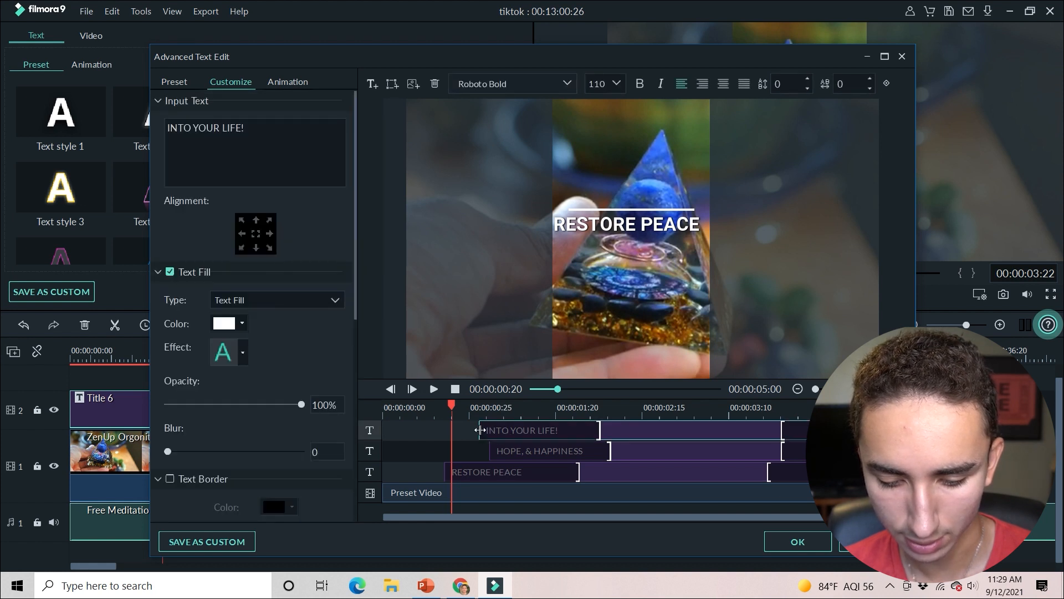
{"action": "left_click_drag", "start_coordinate": [546, 429], "coordinate": [609, 430]}
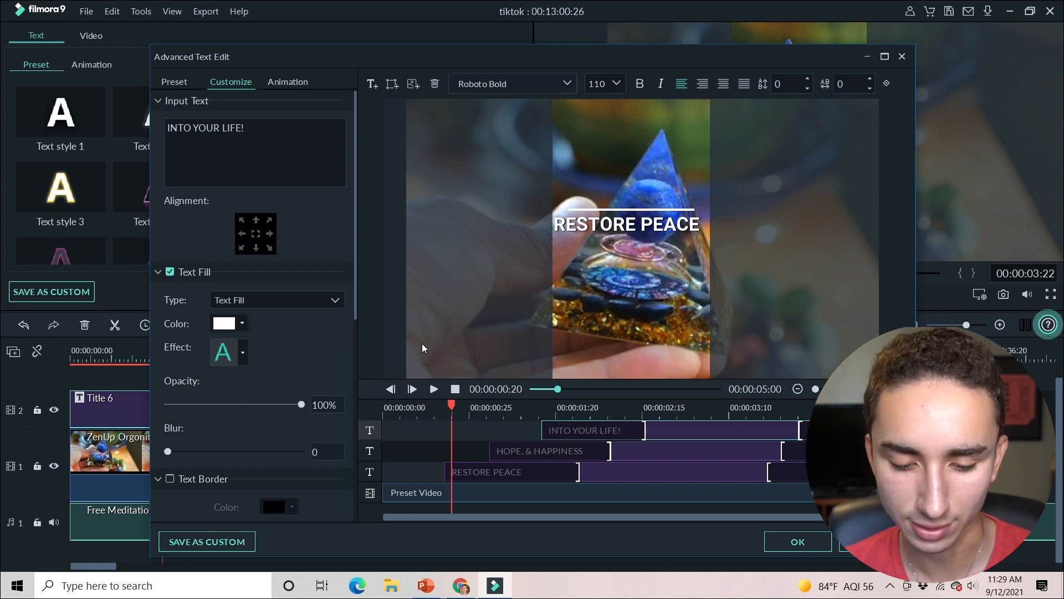
{"action": "left_click_drag", "start_coordinate": [451, 410], "coordinate": [325, 421]}
{"action": "key", "text": "space"}
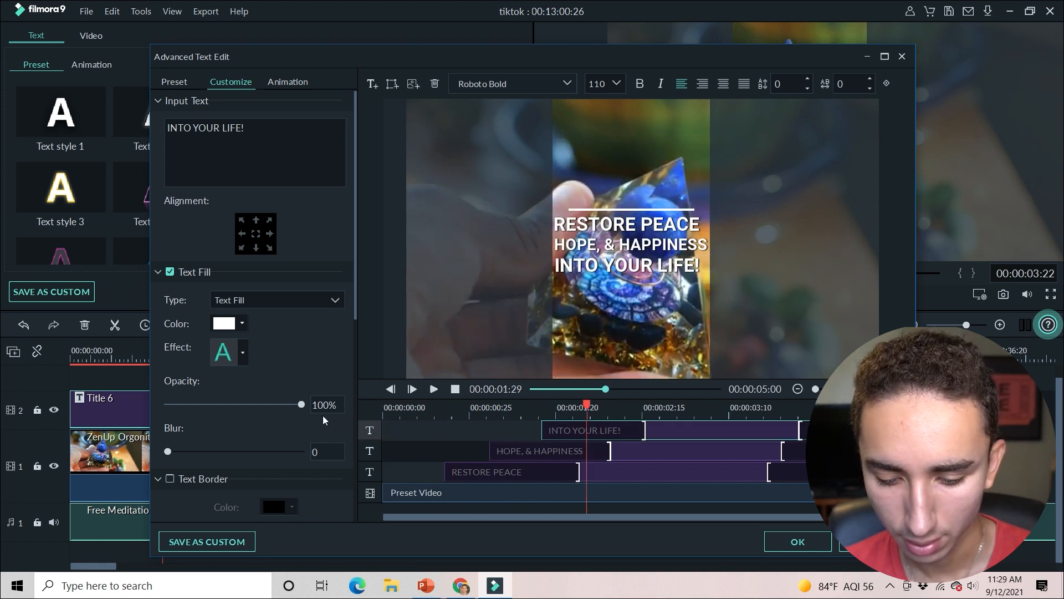
Delay HOPE, & HAPPINESS to start shortly before 00:00:01:20 and INTO YOUR LIFE! shortly before 00:00:02:15, and preview the title.
{"action": "left_click", "coordinate": [508, 454]}
{"action": "left_click_drag", "start_coordinate": [491, 452], "coordinate": [431, 408]}
{"action": "left_click", "coordinate": [544, 431]}
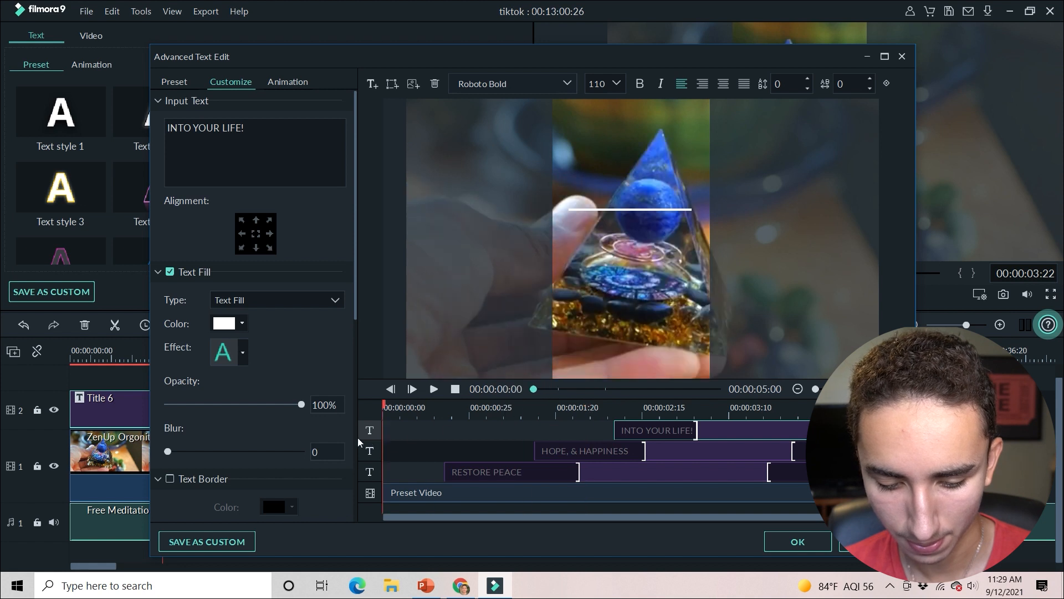
{"action": "key", "text": "space"}
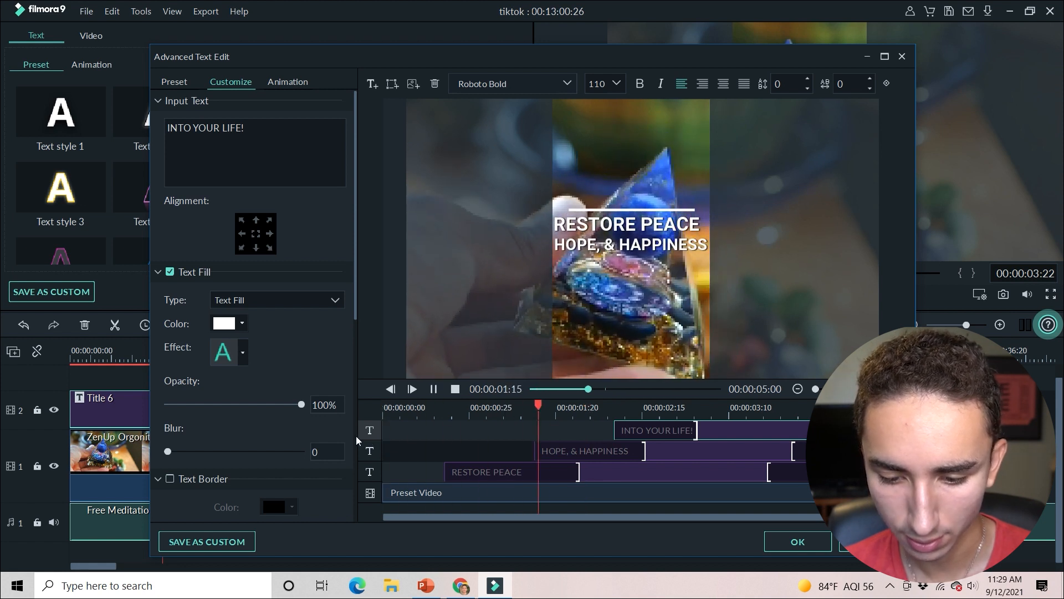
Split the Title 6 overlay and the ZenUp Orgonite clip beneath it at 00:00:03:18.
{"action": "key", "text": "space"}
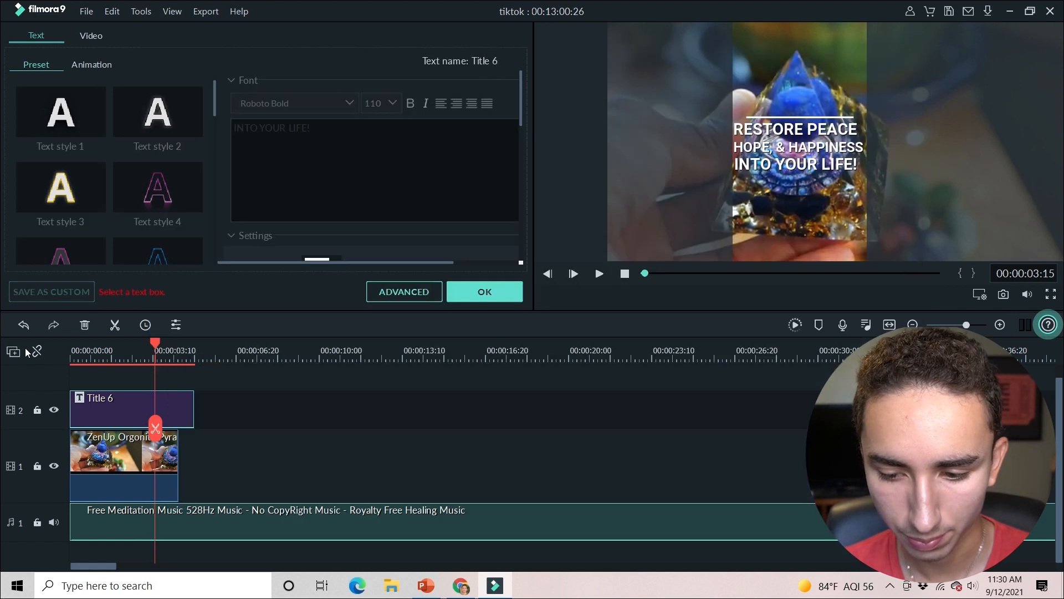
{"action": "key", "text": "space"}
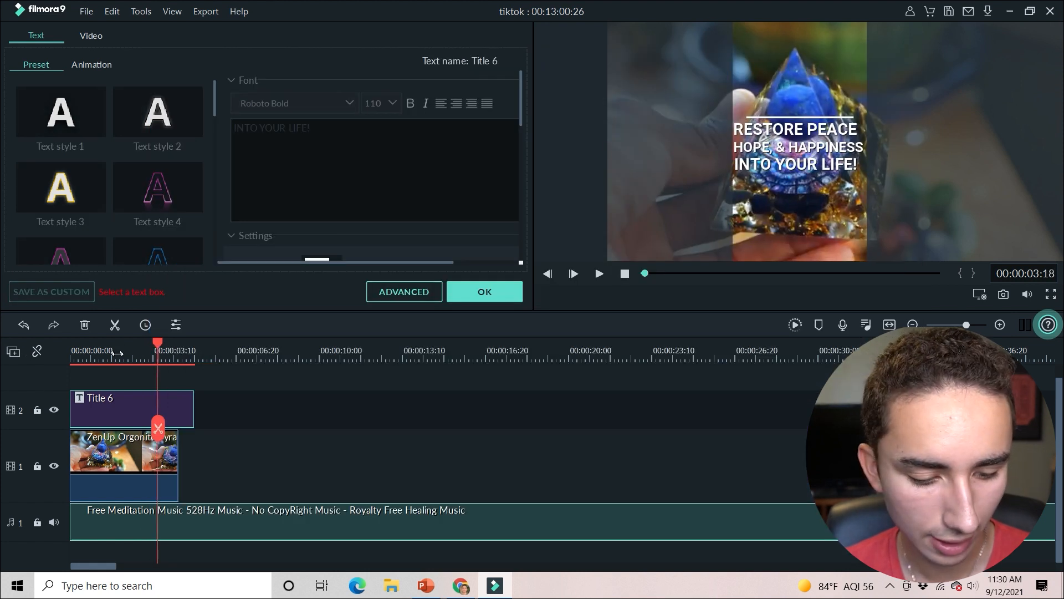
{"action": "left_click", "coordinate": [118, 399]}
{"action": "left_click", "coordinate": [114, 326]}
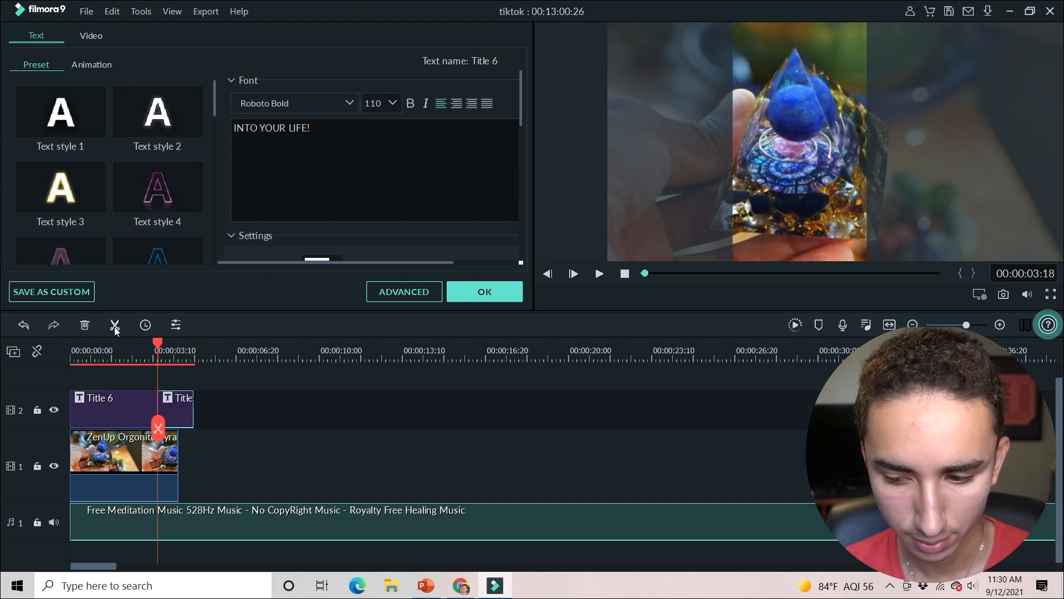
{"action": "left_click", "coordinate": [147, 454]}
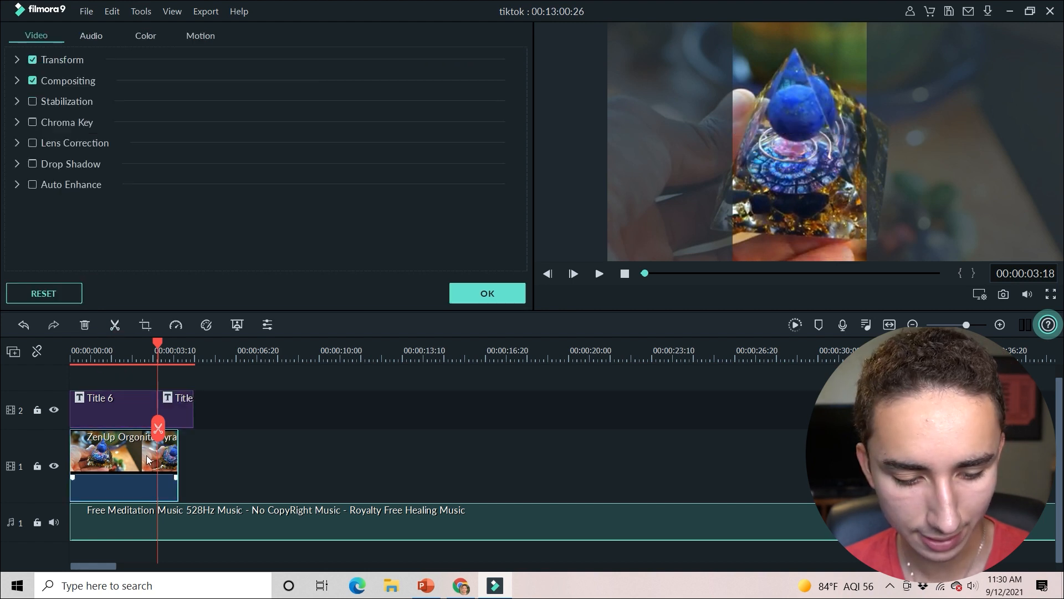
{"action": "left_click", "coordinate": [115, 325]}
Delete the leftover title and video pieces after 00:00:03:18.
{"action": "left_click", "coordinate": [169, 403]}
{"action": "right_click", "coordinate": [168, 402]}
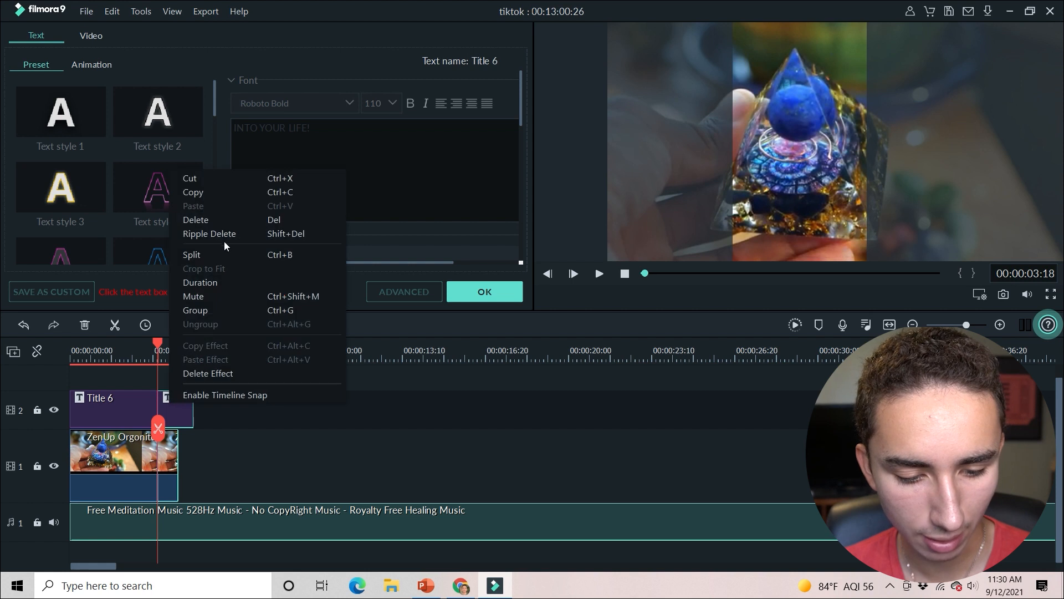
{"action": "left_click", "coordinate": [217, 221]}
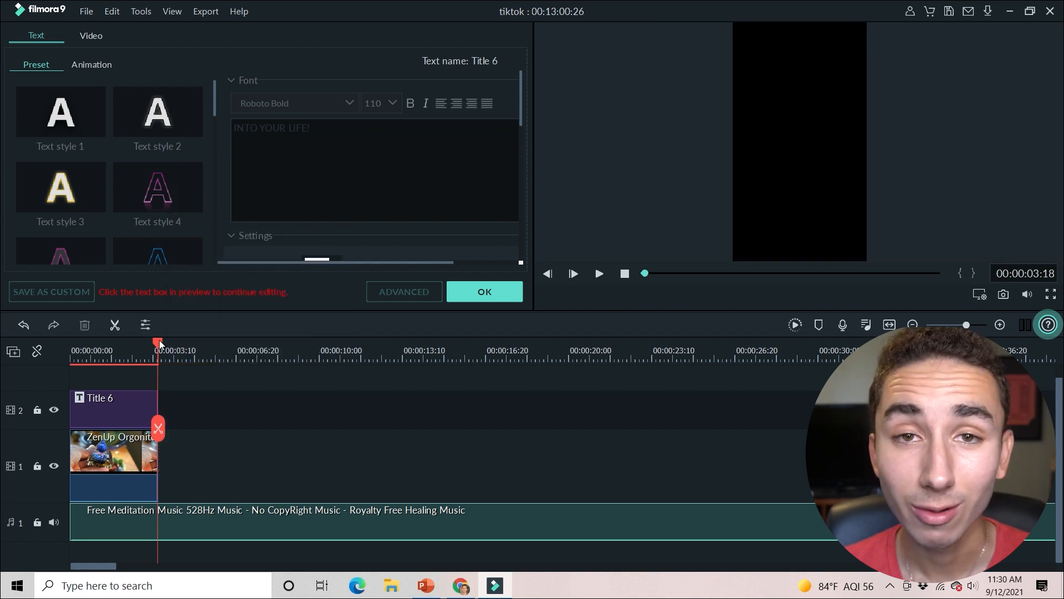
Return the playhead to the start and check the benefits list in the Understanding Customers document in Google Docs, returning to Filmora afterward.
{"action": "left_click_drag", "start_coordinate": [160, 340], "coordinate": [36, 342]}
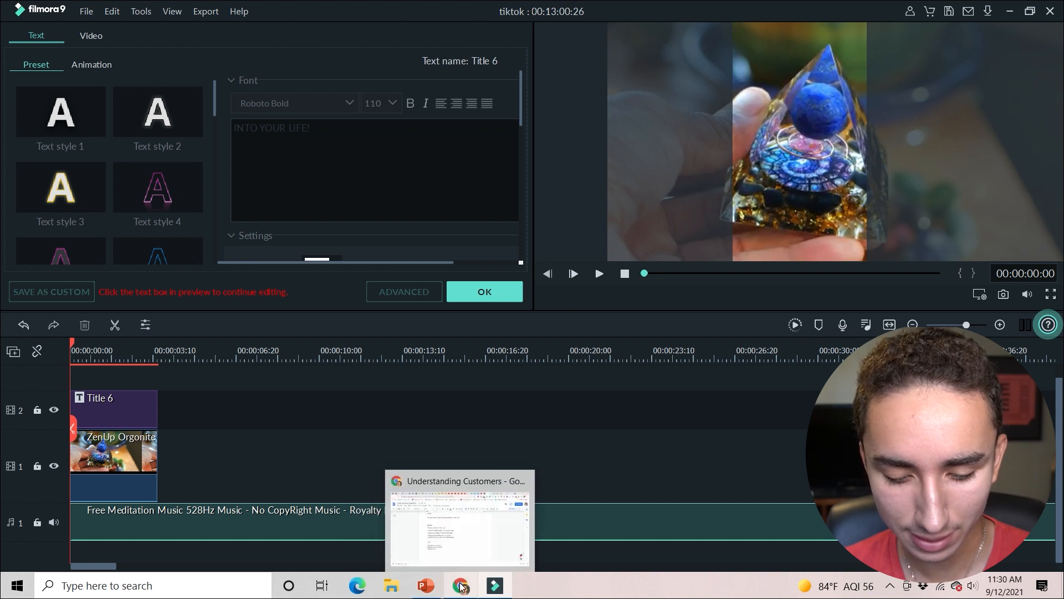
{"action": "left_click", "coordinate": [459, 543]}
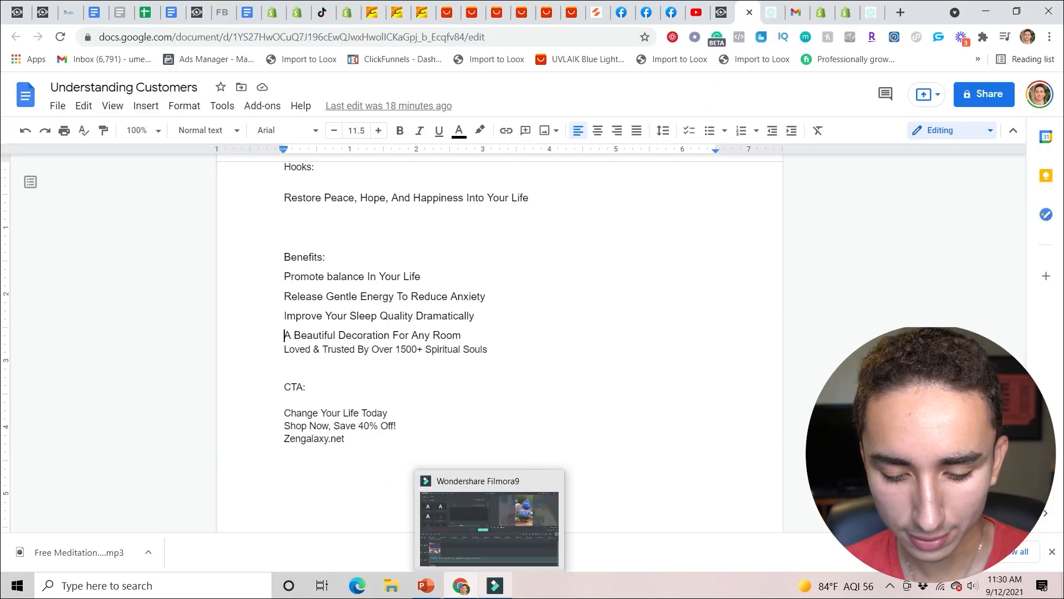
{"action": "left_click", "coordinate": [488, 535]}
Move the green and gold pyramid clip, video (8), so it directly follows the opening clip on track 1.
{"action": "left_click", "coordinate": [912, 326]}
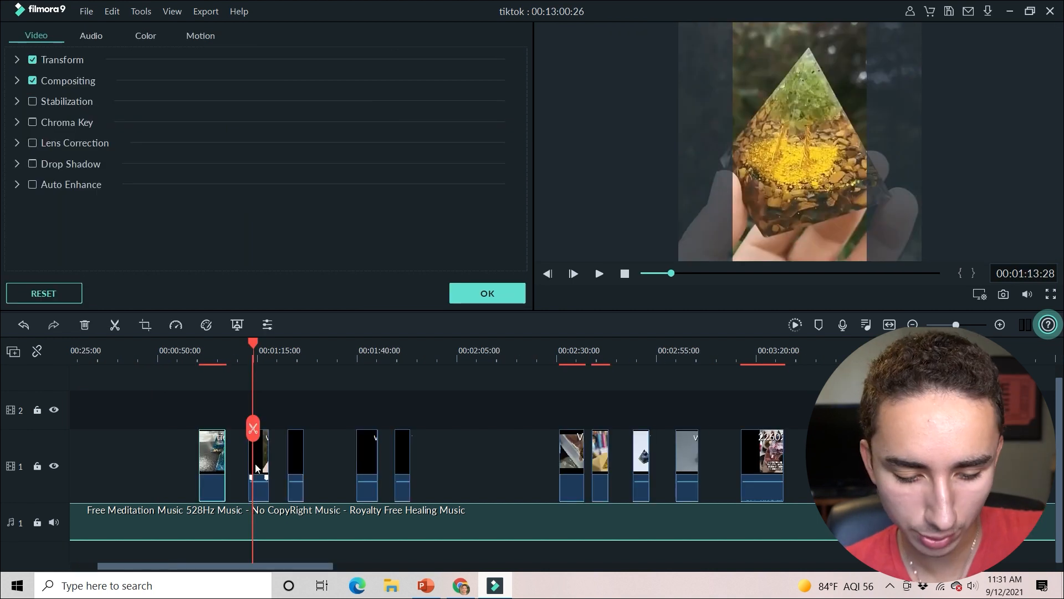
{"action": "left_click_drag", "start_coordinate": [256, 468], "coordinate": [112, 455]}
{"action": "left_click", "coordinate": [90, 437]}
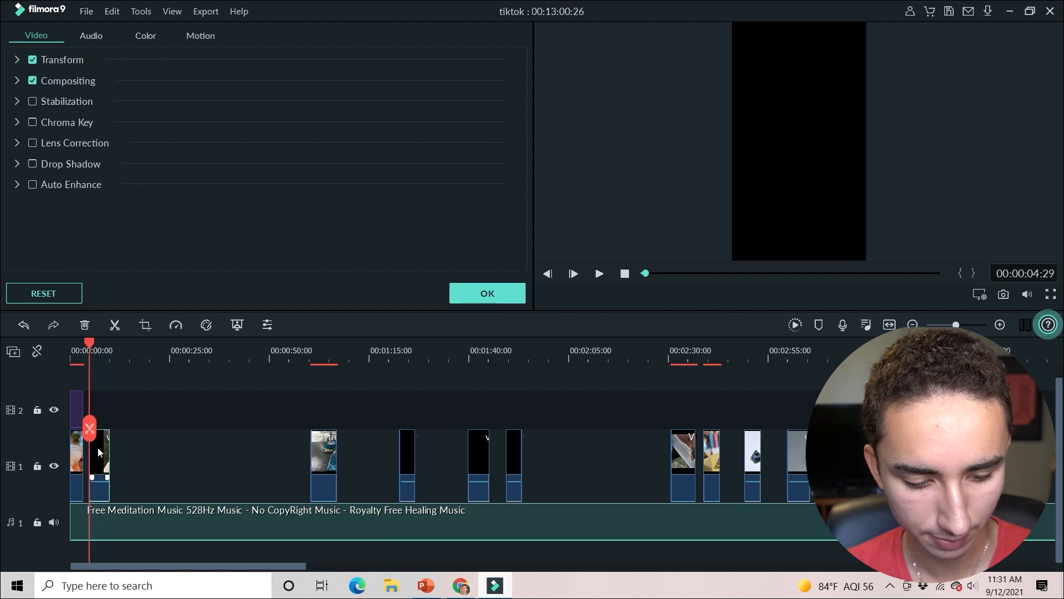
{"action": "left_click", "coordinate": [999, 325]}
{"action": "left_click", "coordinate": [1000, 324]}
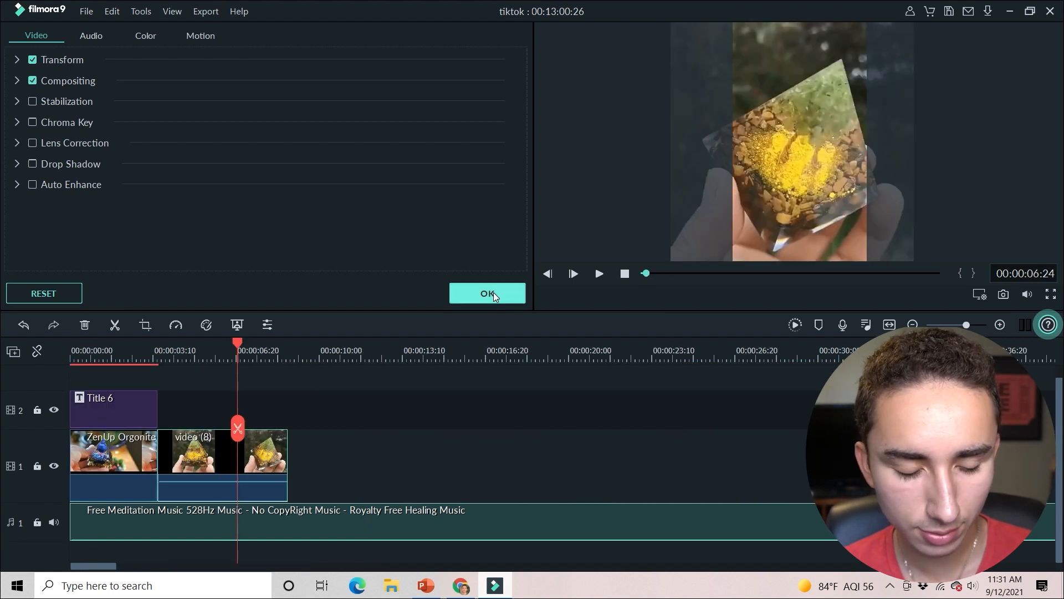
Close the clip settings and add the Title 28 preset above video (8), starting where Title 6 ends.
{"action": "left_click", "coordinate": [488, 293]}
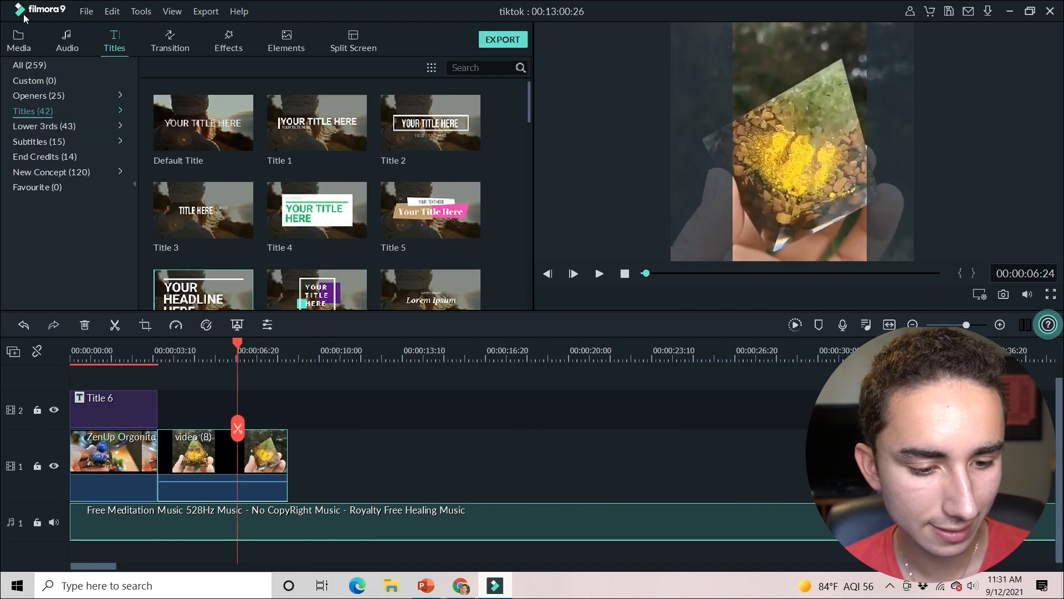
{"action": "left_click", "coordinate": [354, 136]}
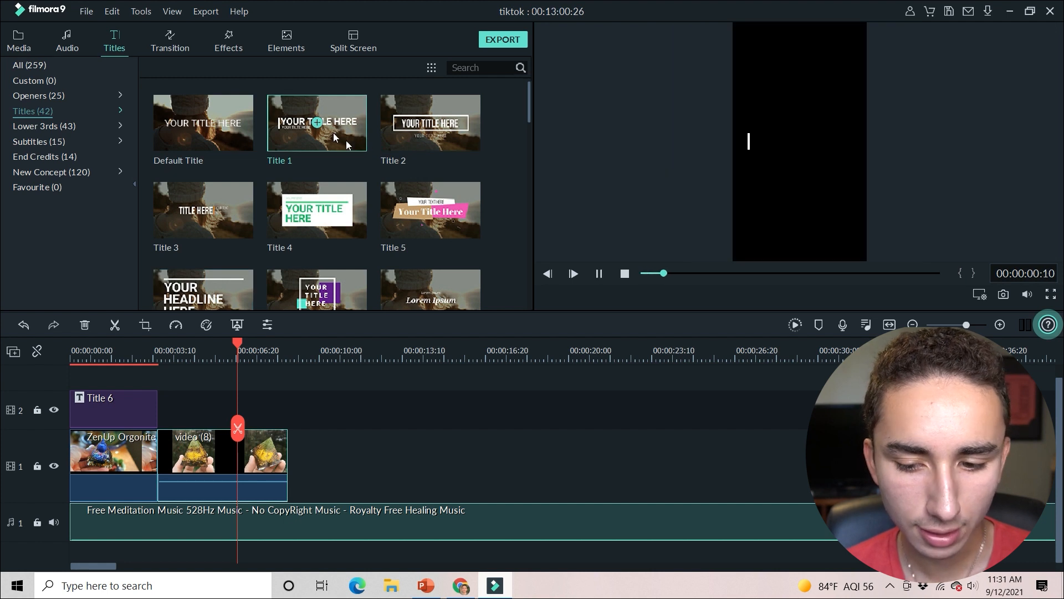
{"action": "left_click", "coordinate": [204, 230]}
{"action": "left_click_drag", "start_coordinate": [528, 109], "coordinate": [526, 140]}
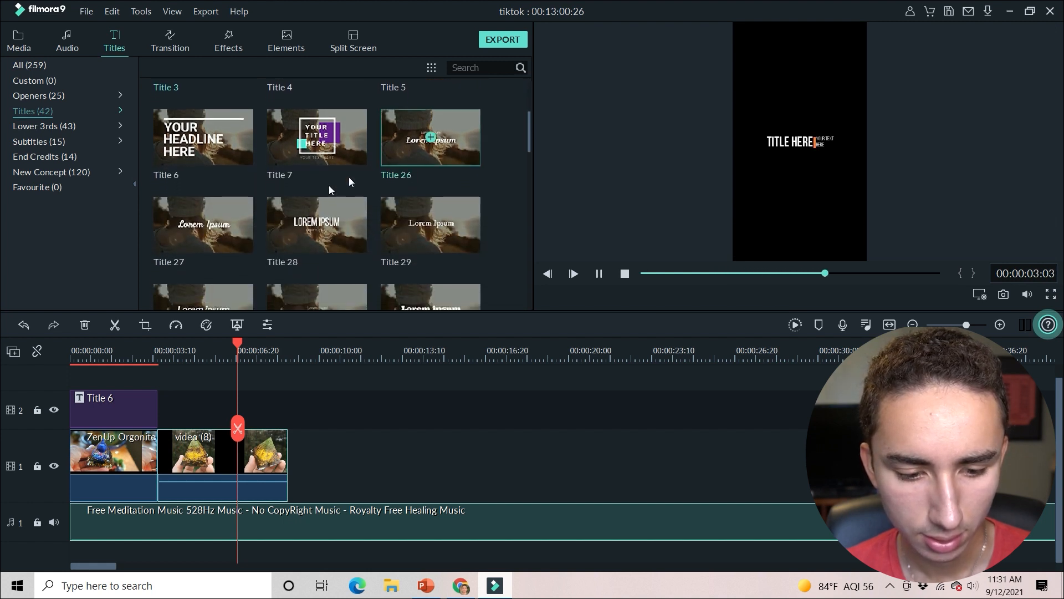
{"action": "left_click", "coordinate": [282, 219]}
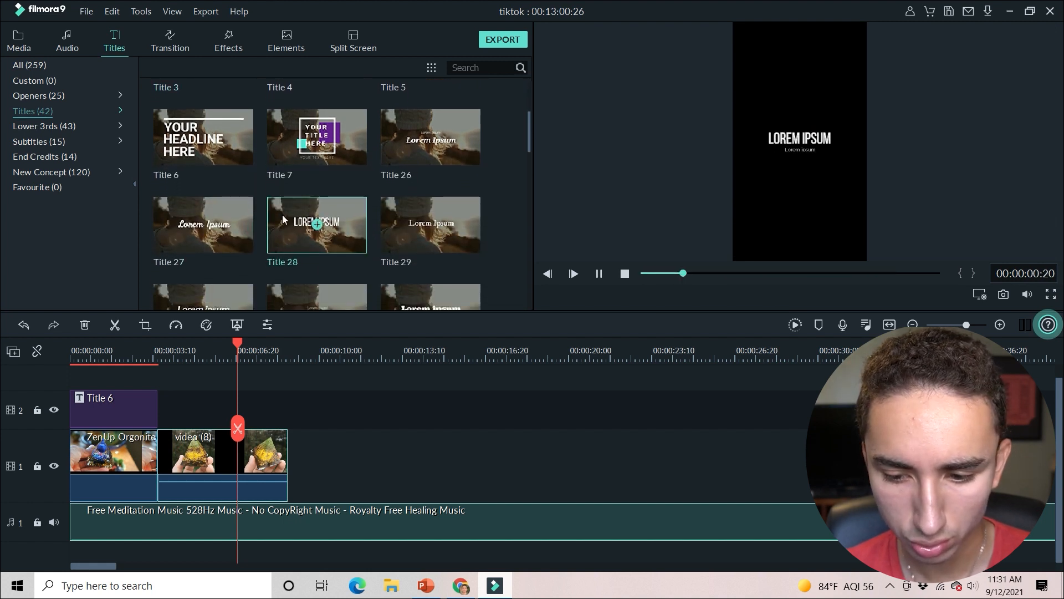
{"action": "left_click_drag", "start_coordinate": [292, 220], "coordinate": [158, 401]}
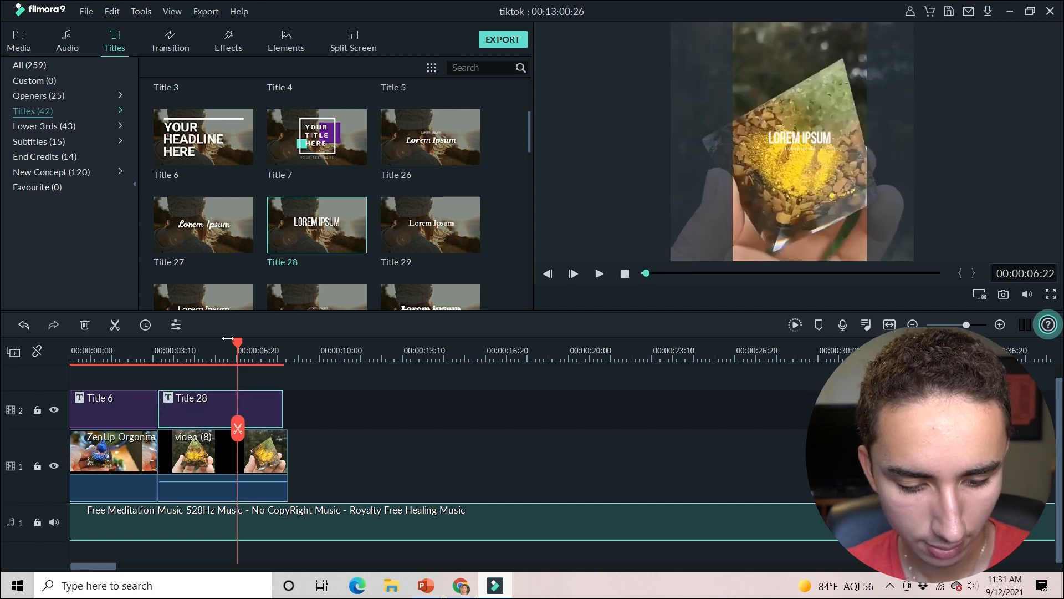
Replace the "Lorem Ipsum" text in Title 28 with "PROMOTE BALANCE IN YOUR LIFE" on two lines.
{"action": "mouse_move", "coordinate": [215, 353]}
{"action": "left_mouse_down"}
{"action": "mouse_move", "coordinate": [121, 367]}
{"action": "mouse_move", "coordinate": [201, 365]}
{"action": "left_mouse_up"}
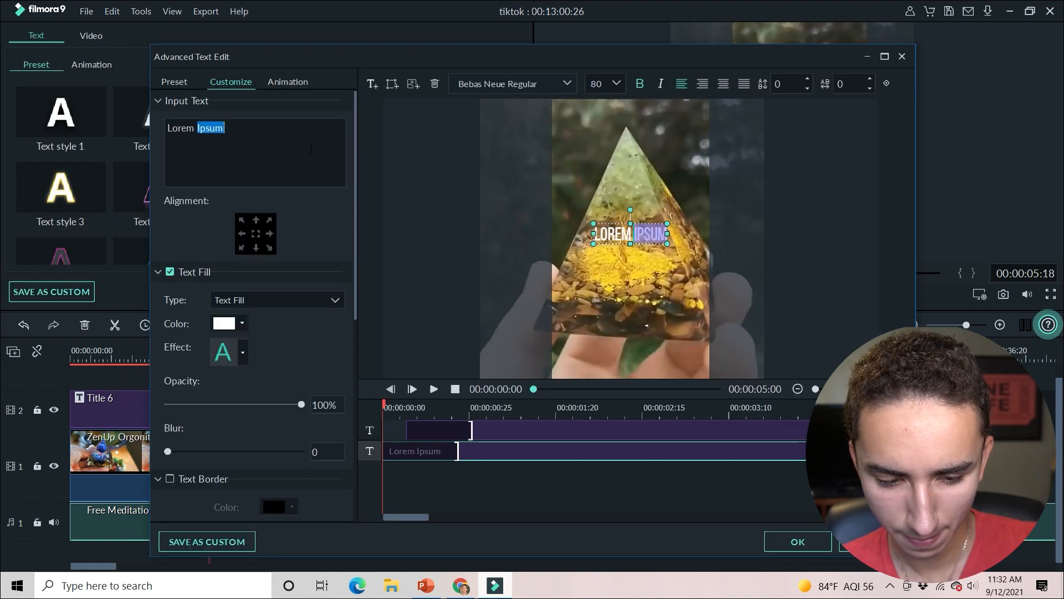
{"action": "triple_click", "coordinate": [311, 149]}
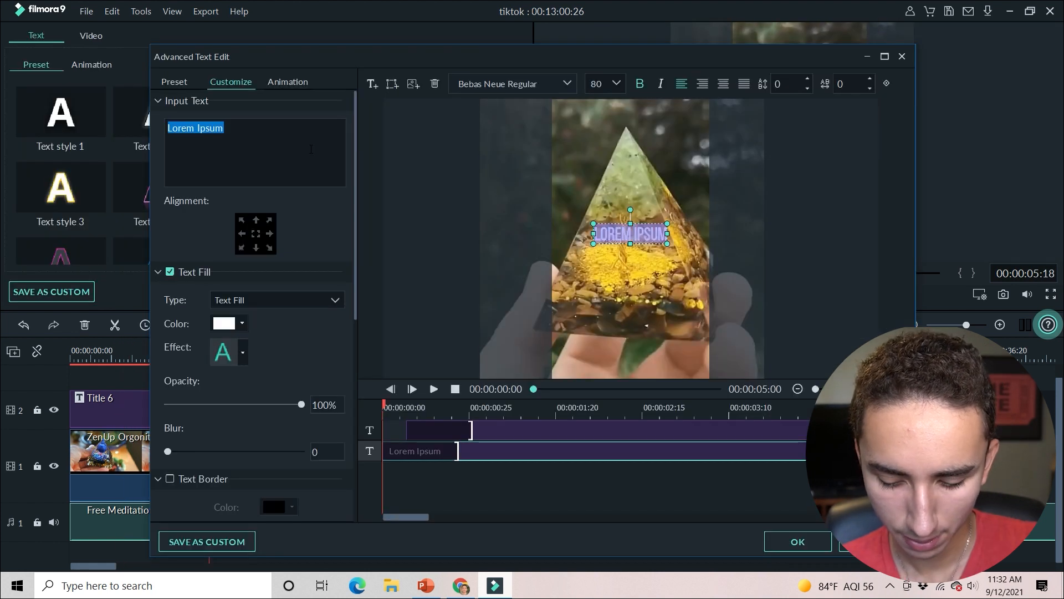
{"action": "type", "text": "PROMOTE BALANC"}
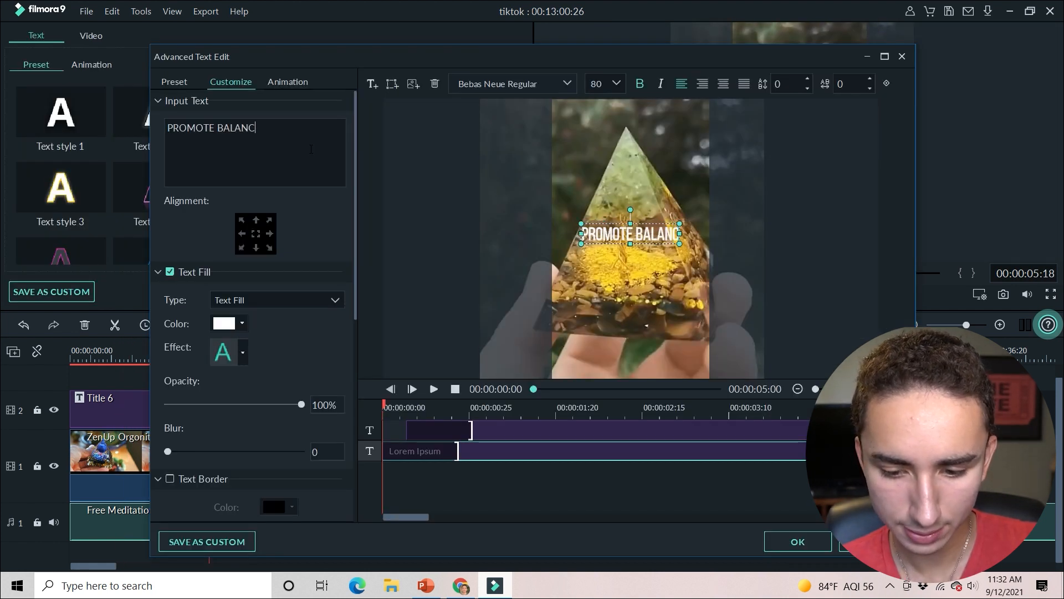
{"action": "type", "text": "E IN Y"}
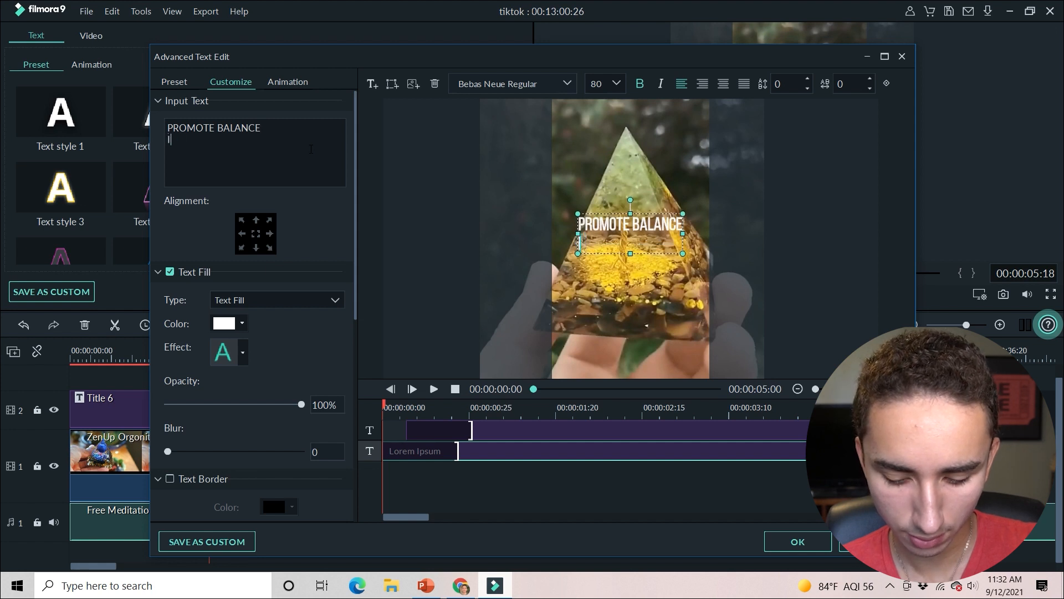
{"action": "type", "text": "OUR"}
{"action": "type", "text": "LIFE"}
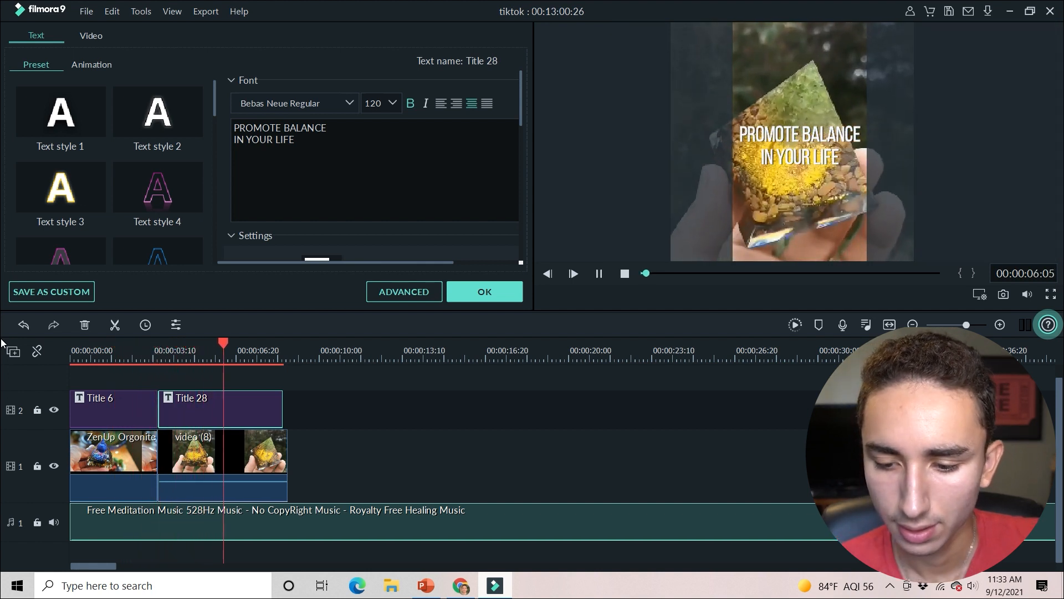
Stop the preview, look up another benefit line in the Google Docs document, and switch back to Filmora.
{"action": "key", "text": "space"}
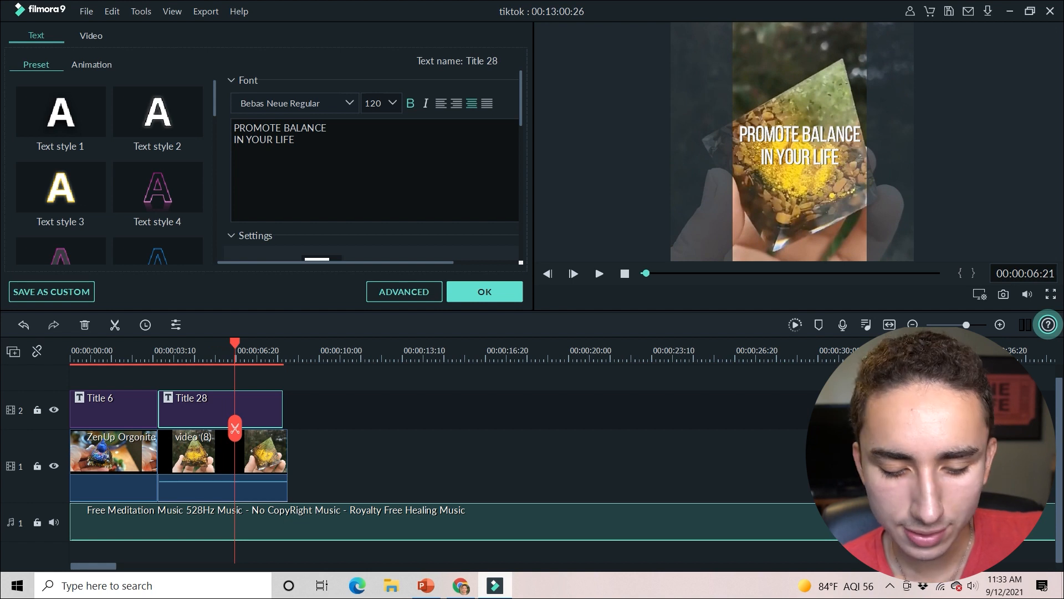
{"action": "left_click", "coordinate": [460, 586]}
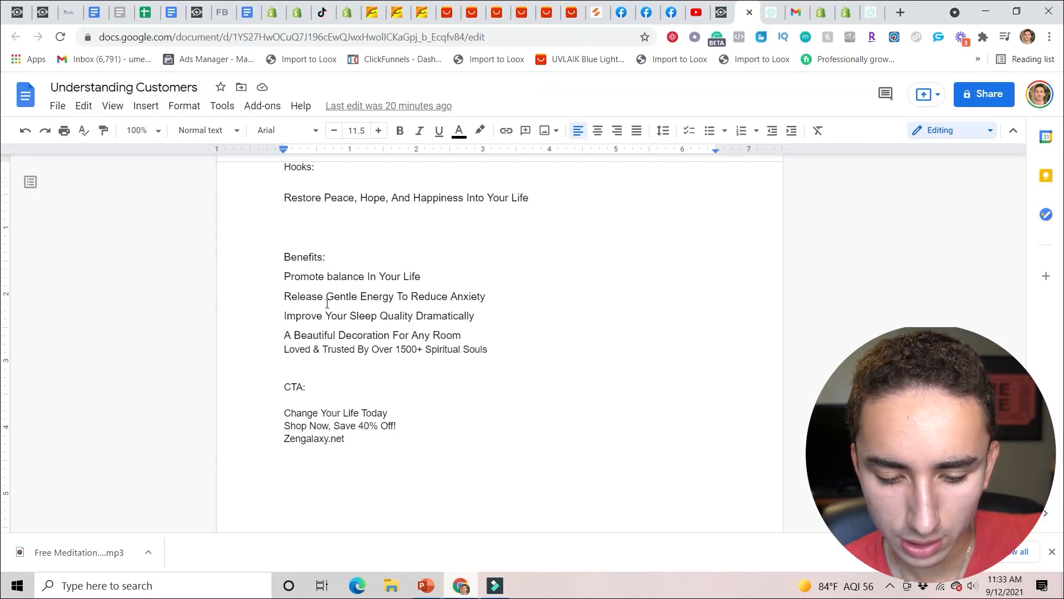
{"action": "left_click", "coordinate": [495, 585]}
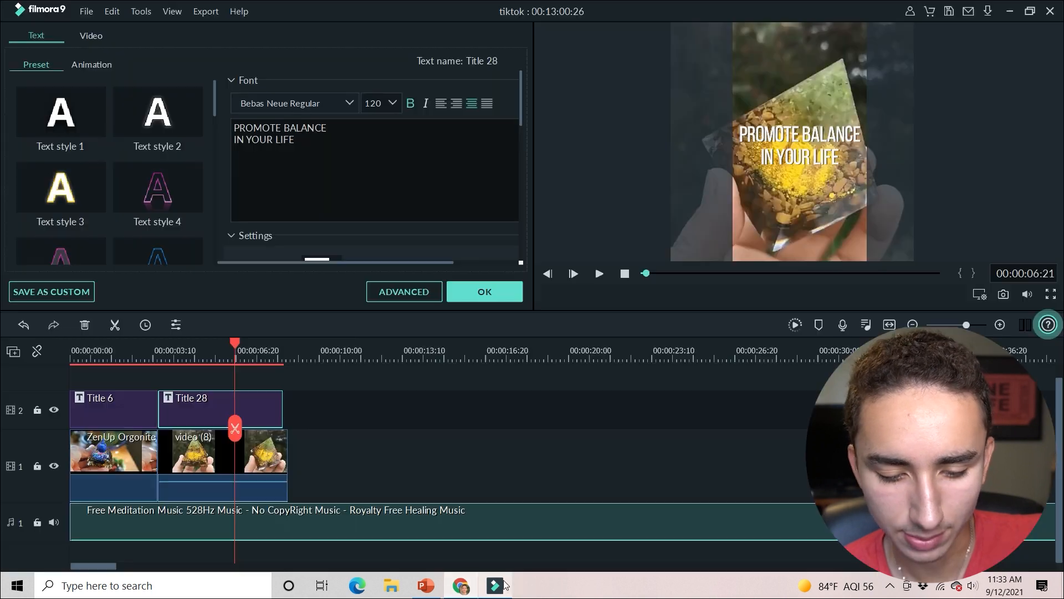
Change the Title 28 text to "RELEASE GENTLE ENERGY TO REDUCE ANXIETY" on two lines, and resize and center it within the vertical frame.
{"action": "right_click", "coordinate": [236, 396]}
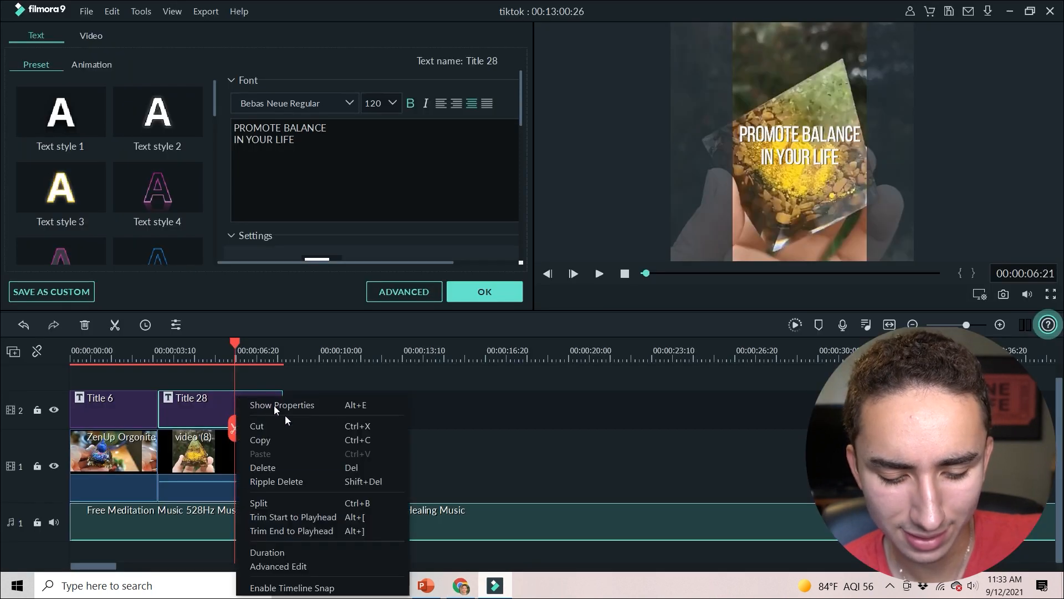
{"action": "left_click", "coordinate": [317, 564]}
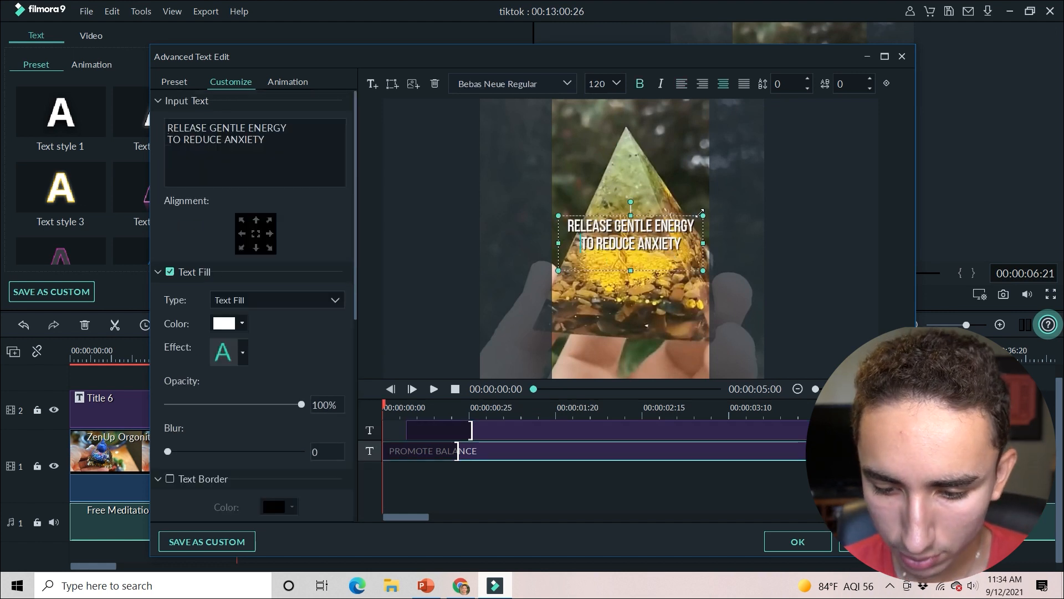
{"action": "left_click_drag", "start_coordinate": [699, 214], "coordinate": [743, 200]}
{"action": "left_click_drag", "start_coordinate": [653, 234], "coordinate": [633, 248]}
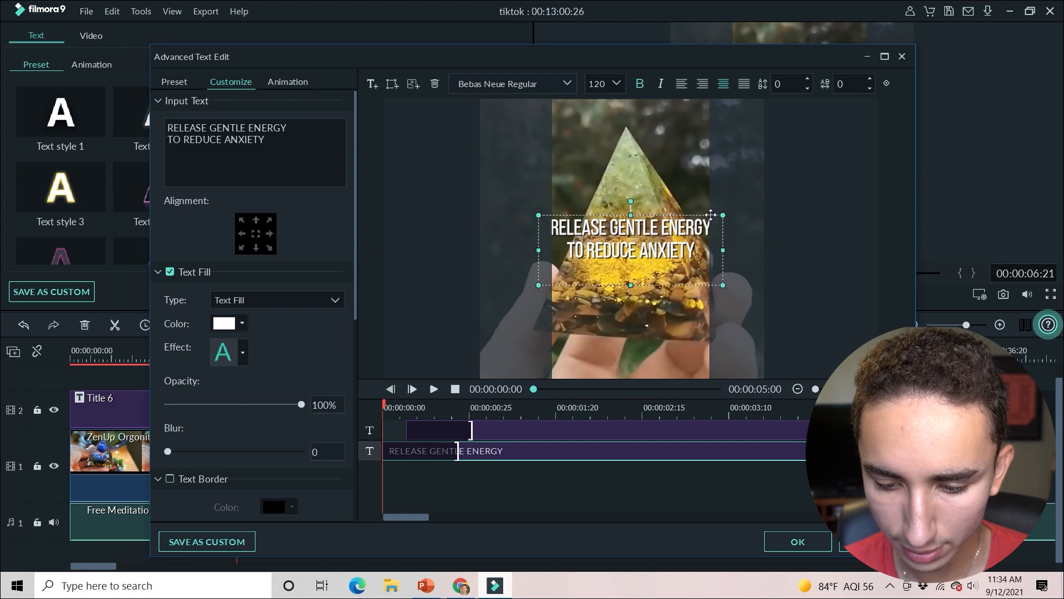
{"action": "left_click_drag", "start_coordinate": [724, 215], "coordinate": [713, 219]}
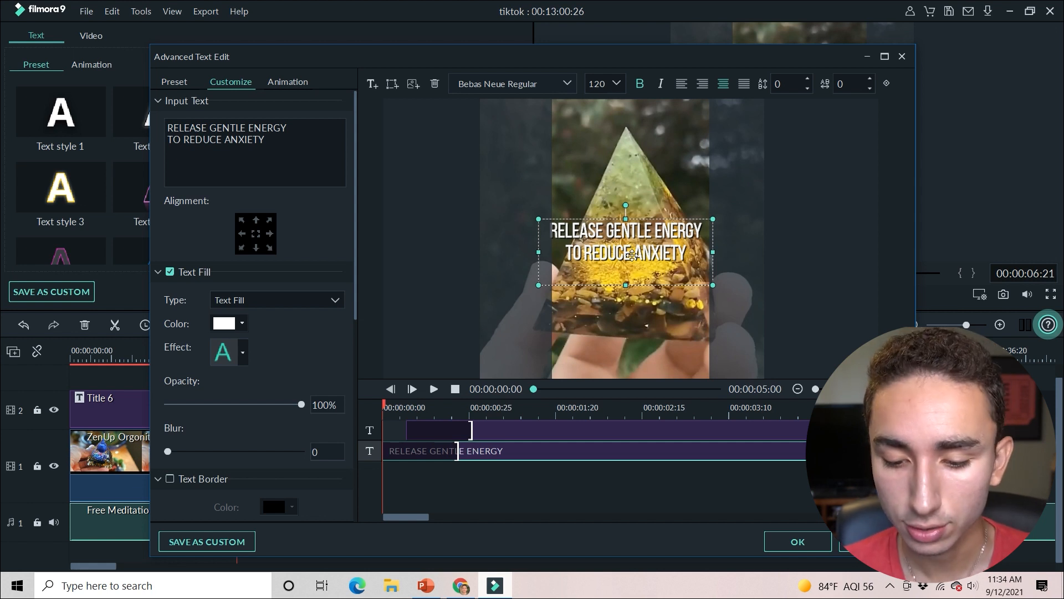
{"action": "left_click_drag", "start_coordinate": [646, 242], "coordinate": [652, 247]}
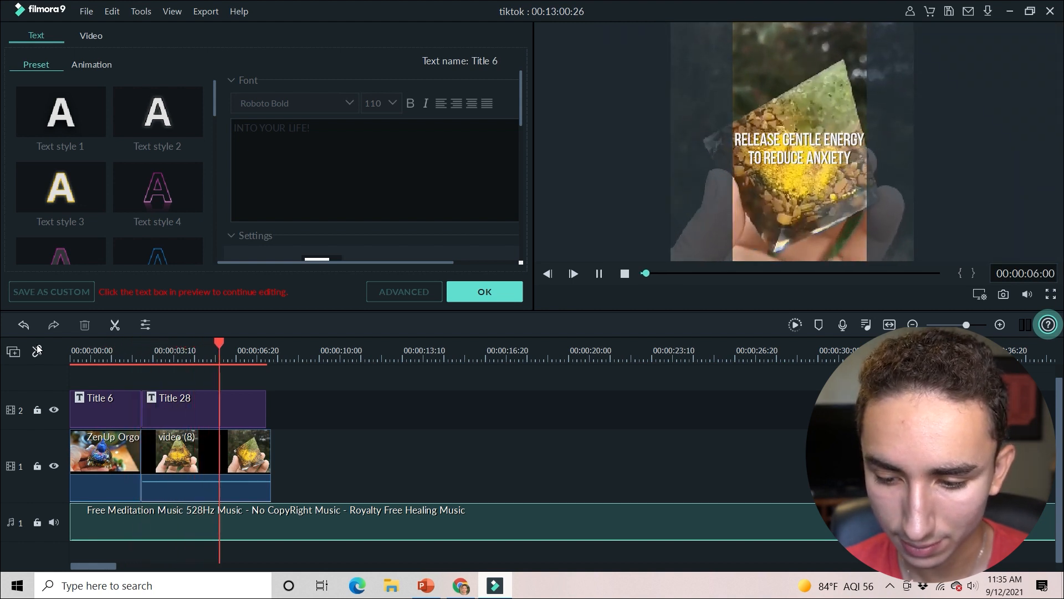
Split the video (8) clip and the Title 28 overlay at 00:00:06:19.
{"action": "key", "text": "space"}
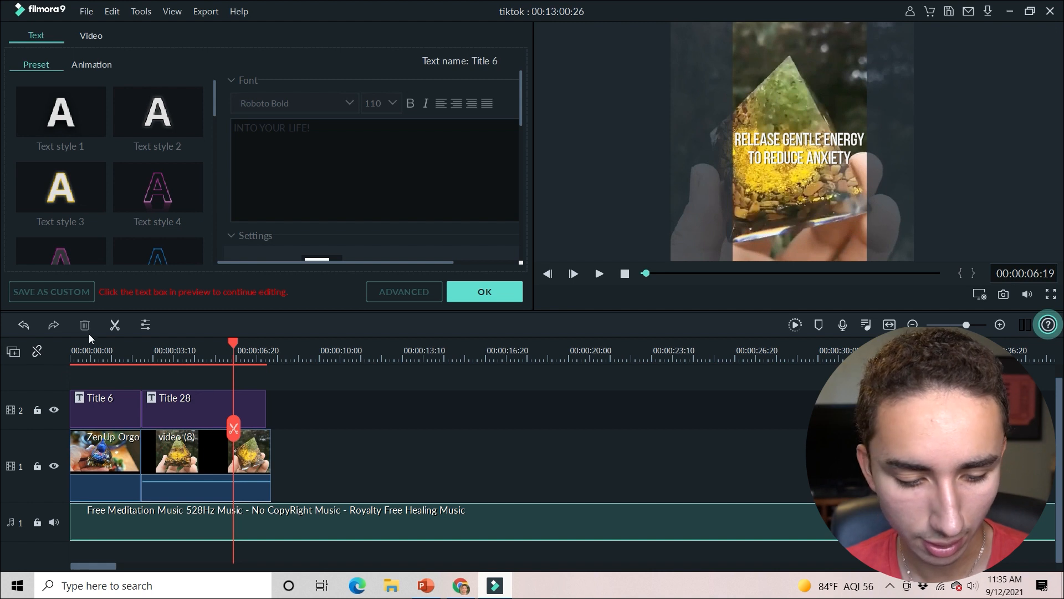
{"action": "double_click", "coordinate": [187, 464]}
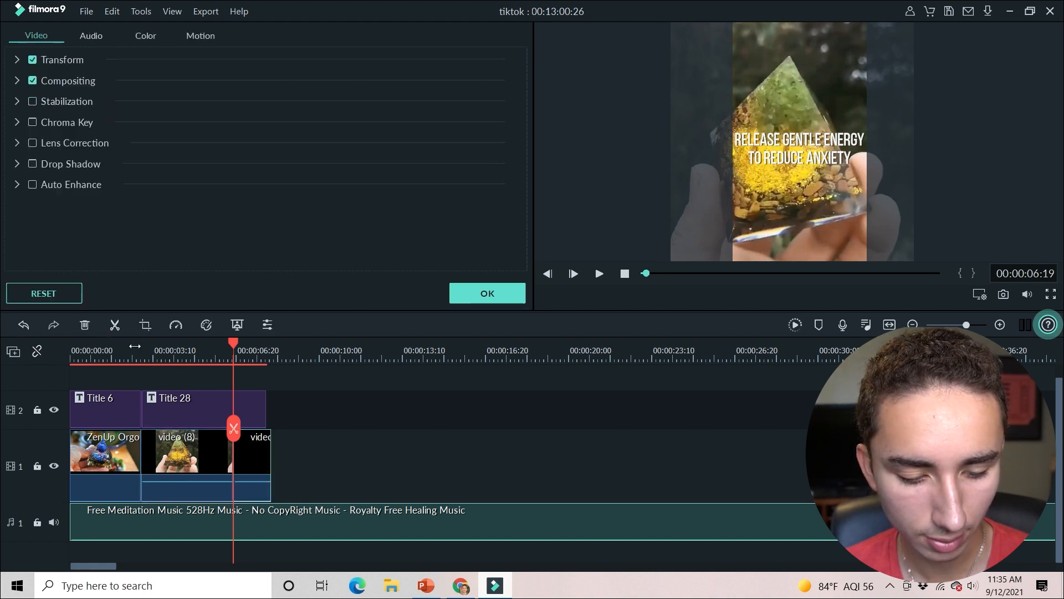
{"action": "double_click", "coordinate": [183, 402]}
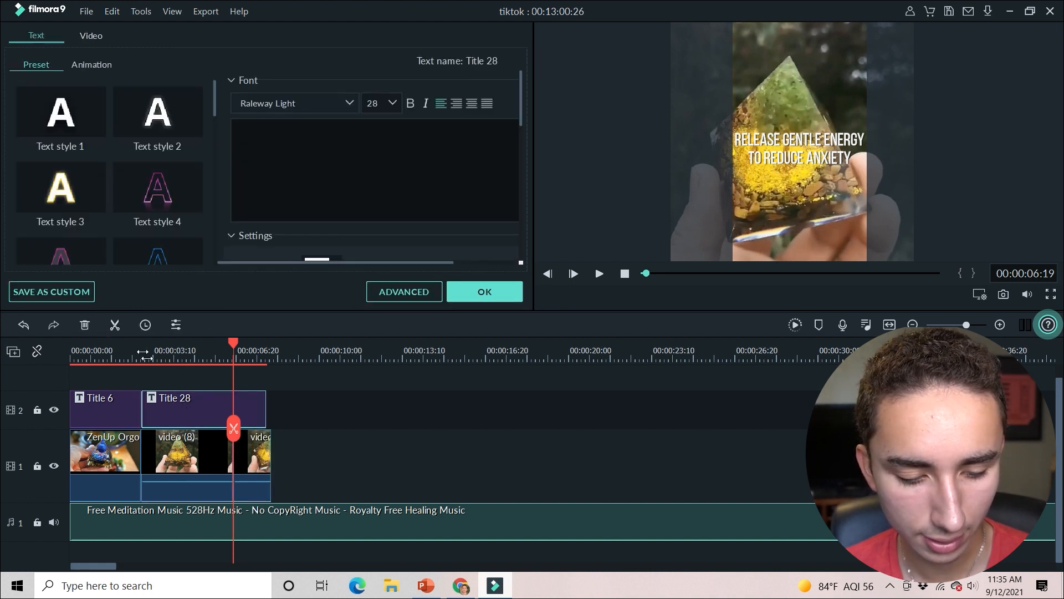
{"action": "left_click", "coordinate": [114, 325]}
Delete the leftover title and video pieces after 00:00:06:19 and play the sequence from the beginning.
{"action": "left_click_drag", "start_coordinate": [298, 453], "coordinate": [252, 404]}
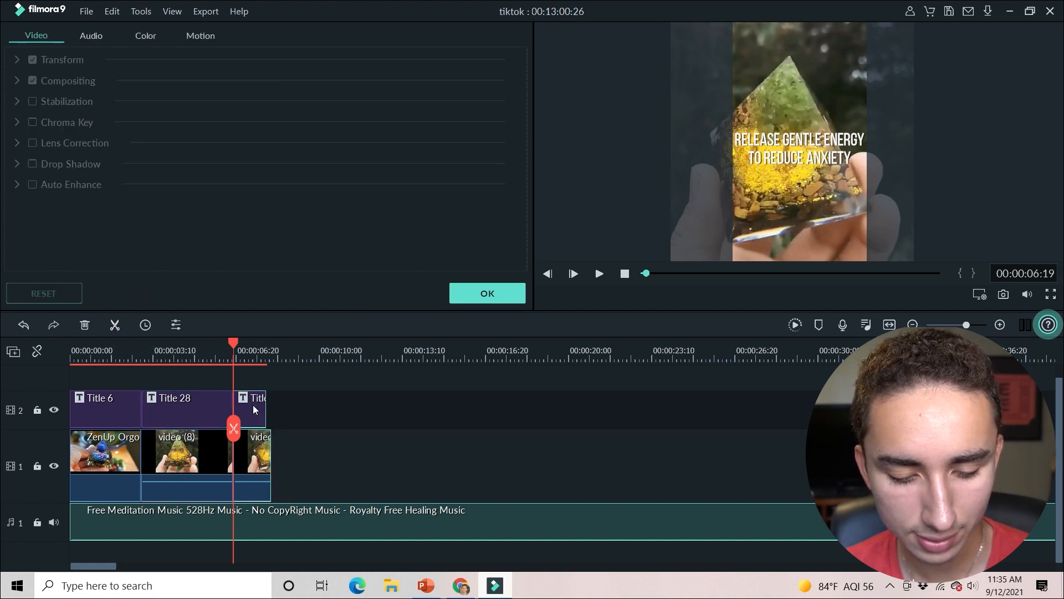
{"action": "right_click", "coordinate": [253, 405]}
{"action": "left_click", "coordinate": [280, 222]}
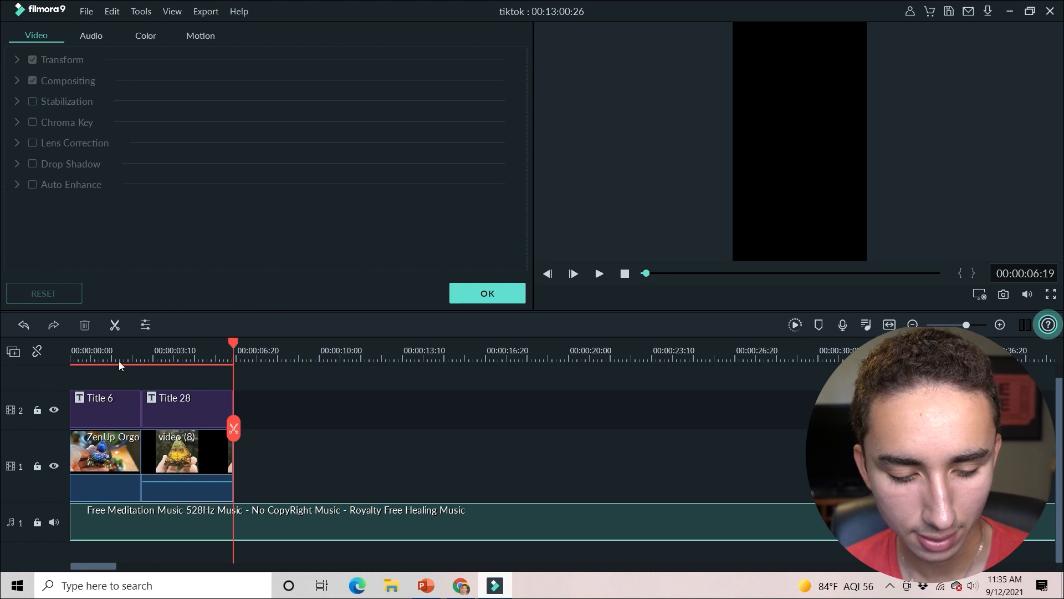
{"action": "left_click_drag", "start_coordinate": [118, 361], "coordinate": [2, 360]}
{"action": "key", "text": "space"}
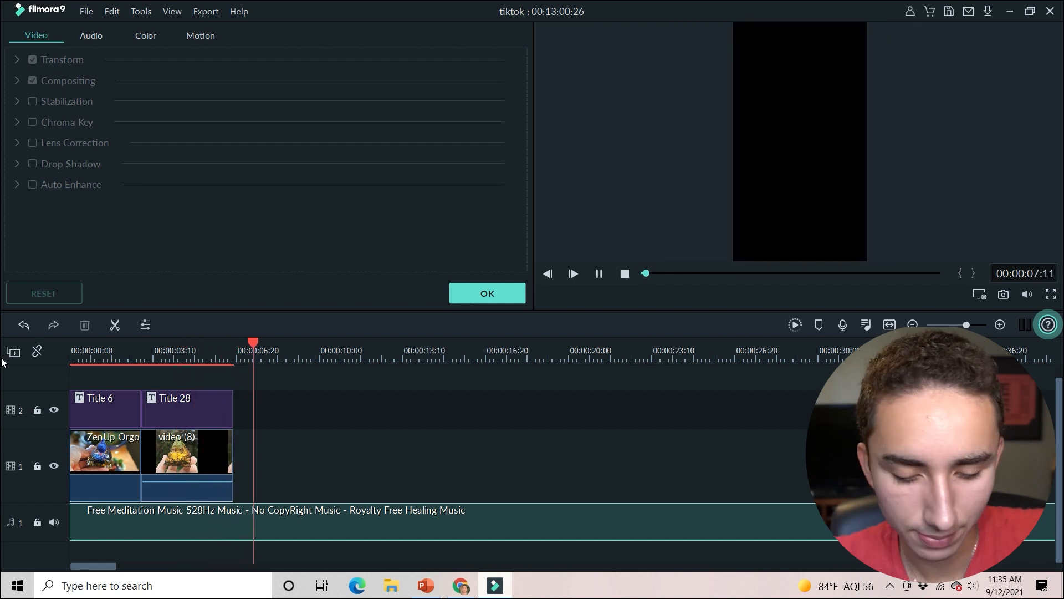
Stop the preview, check the Google Docs document for the next benefit line, and switch back to Filmora.
{"action": "key", "text": "space"}
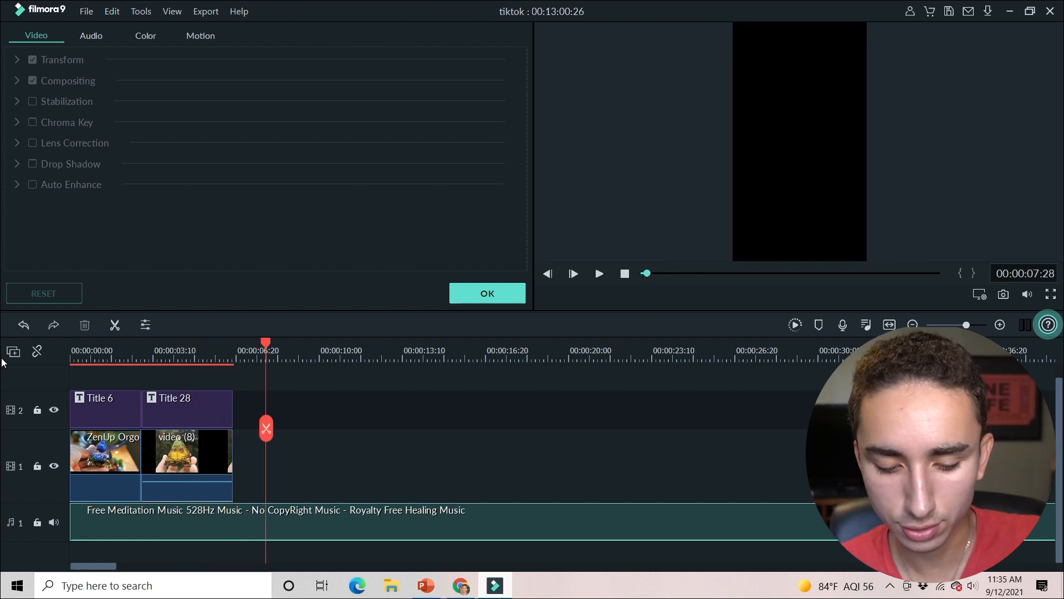
{"action": "left_click", "coordinate": [460, 585]}
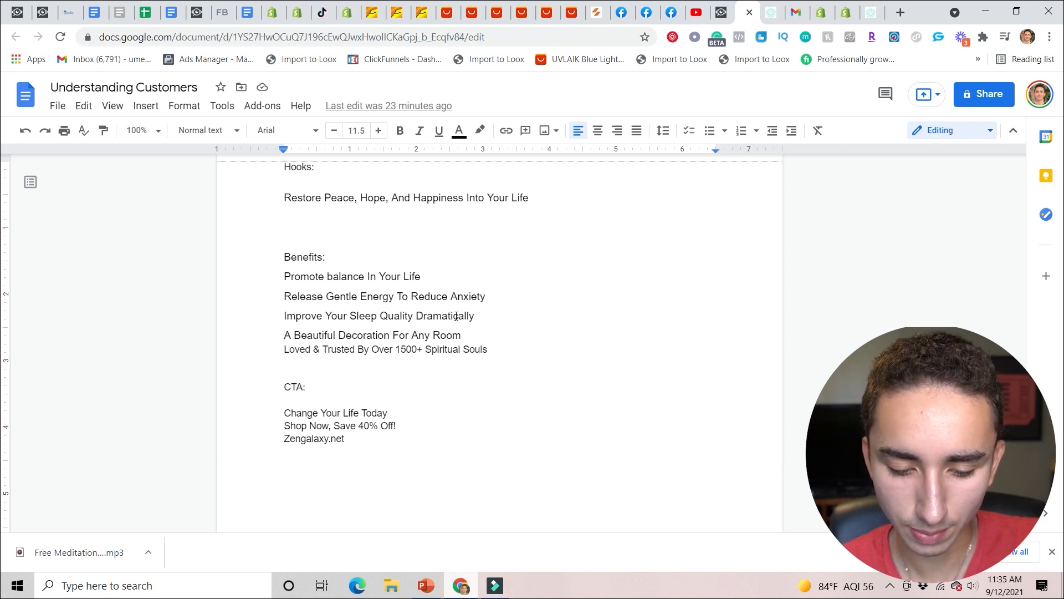
{"action": "left_click", "coordinate": [495, 585]}
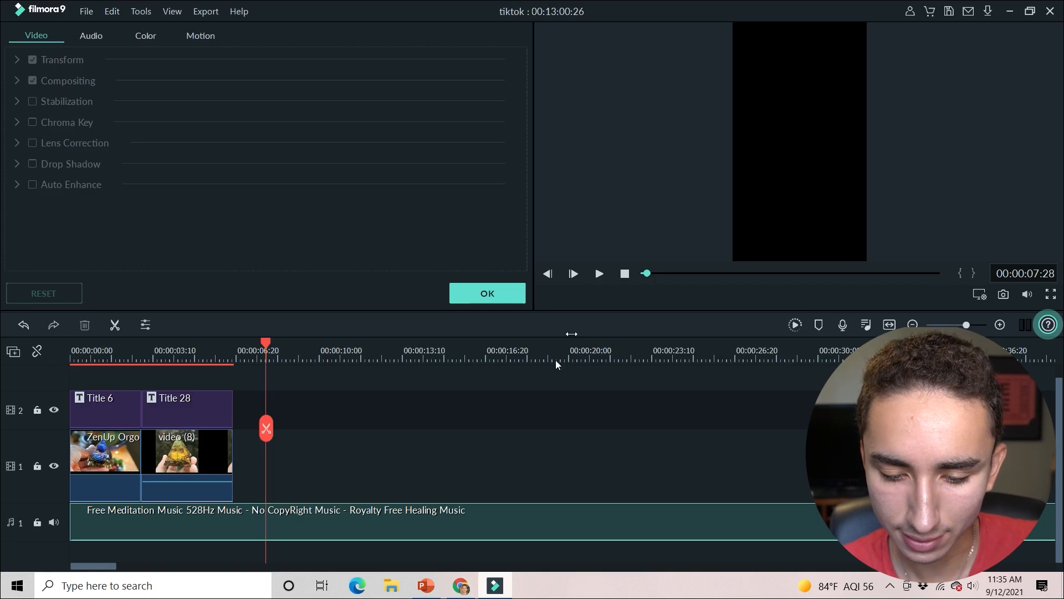
Move the video (6) clip from around 00:01:40:00 on track 1 to about 00:00:10:25, after the video (8) clip.
{"action": "left_click", "coordinate": [502, 295]}
{"action": "left_click", "coordinate": [913, 325]}
{"action": "left_click", "coordinate": [912, 325]}
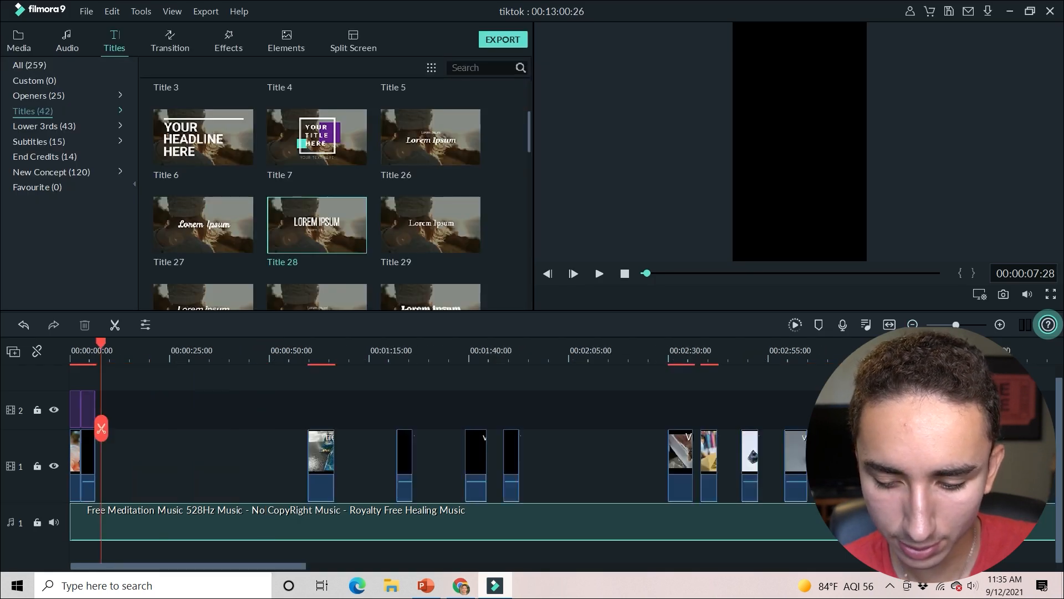
{"action": "double_click", "coordinate": [331, 438]}
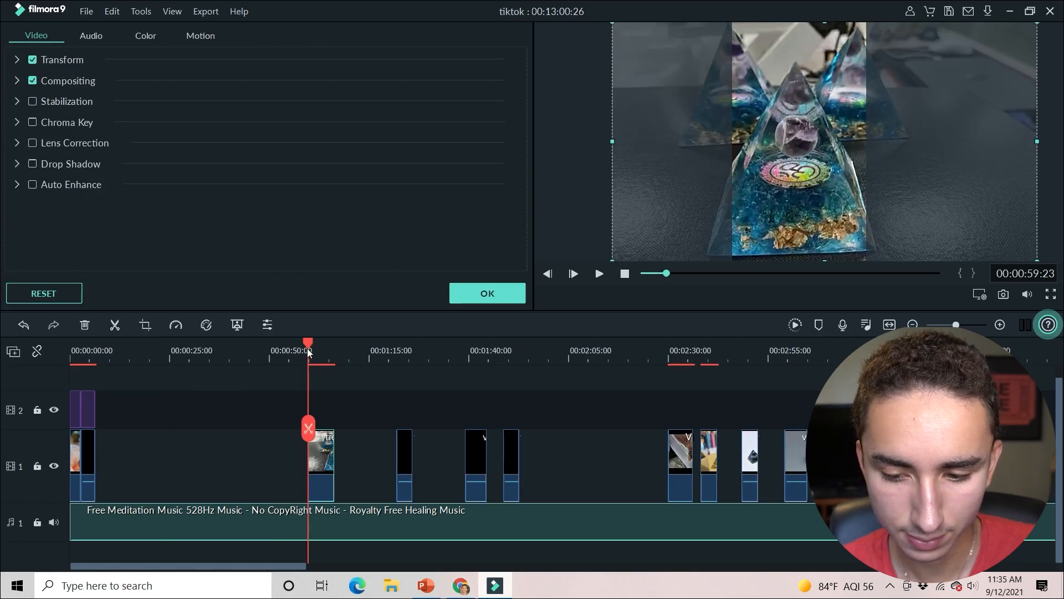
{"action": "left_click", "coordinate": [475, 441]}
{"action": "left_click_drag", "start_coordinate": [473, 440], "coordinate": [120, 484]}
{"action": "left_click", "coordinate": [113, 477]}
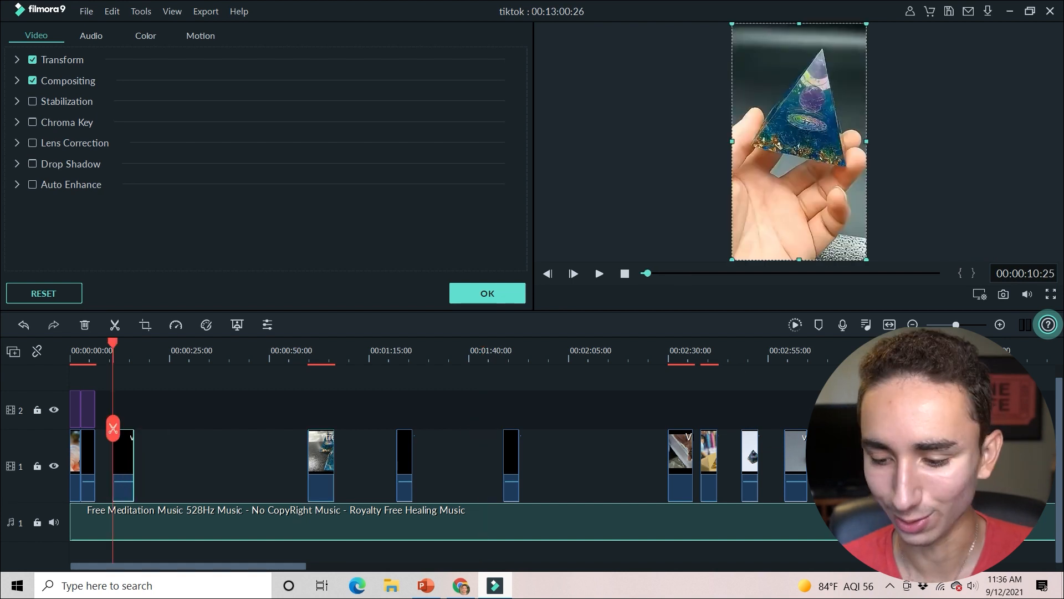
Place the video (6) clip directly against the end of the video (8) clip on track 1.
{"action": "left_click", "coordinate": [999, 326]}
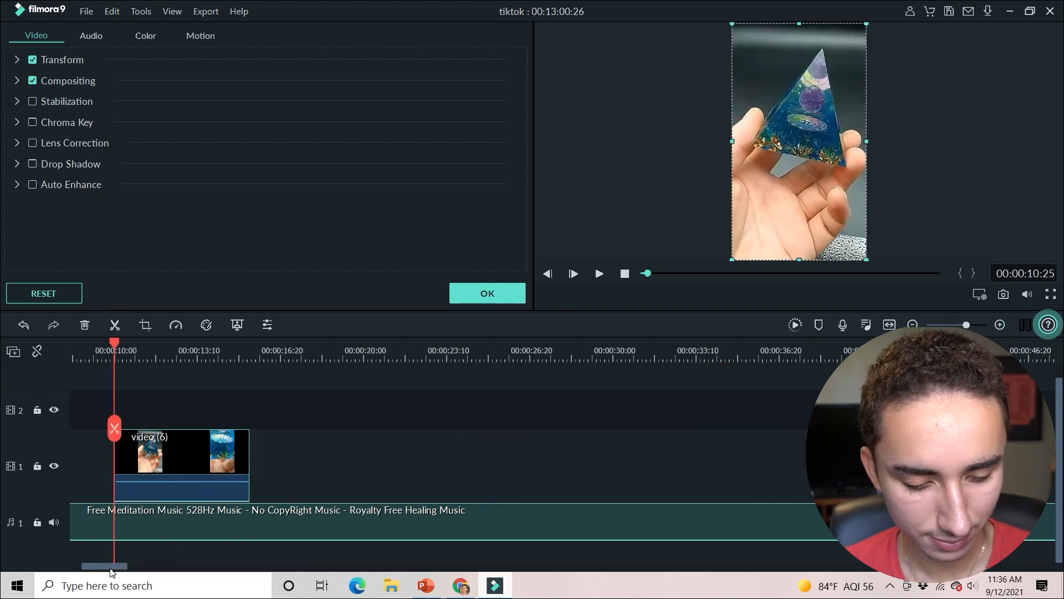
{"action": "left_click_drag", "start_coordinate": [111, 566], "coordinate": [100, 566]}
{"action": "left_click_drag", "start_coordinate": [410, 476], "coordinate": [302, 458]}
{"action": "left_click", "coordinate": [999, 326]}
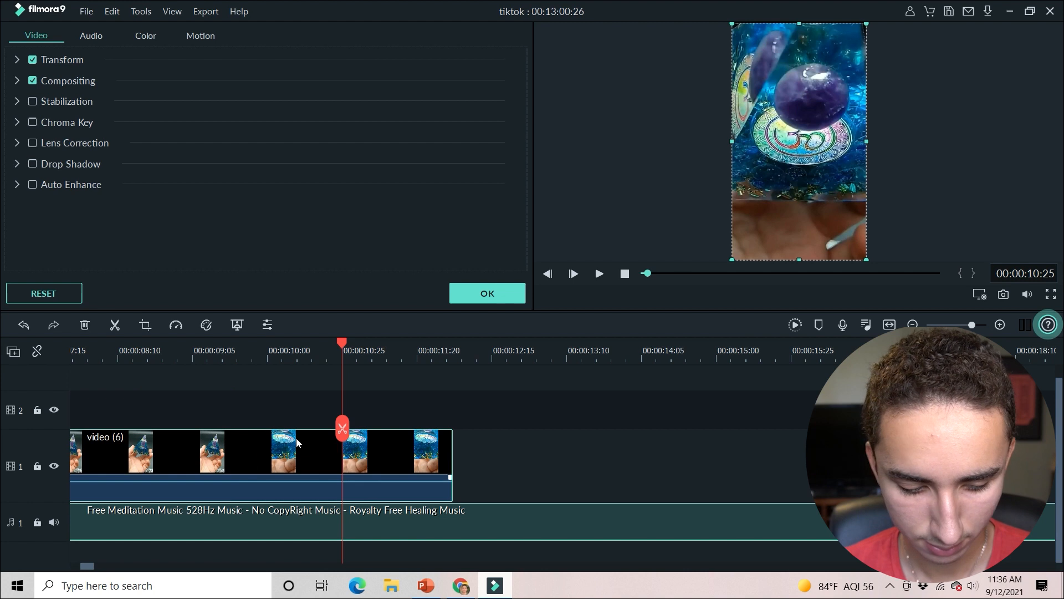
{"action": "left_click_drag", "start_coordinate": [88, 566], "coordinate": [74, 566]}
{"action": "left_click_drag", "start_coordinate": [671, 461], "coordinate": [675, 458]}
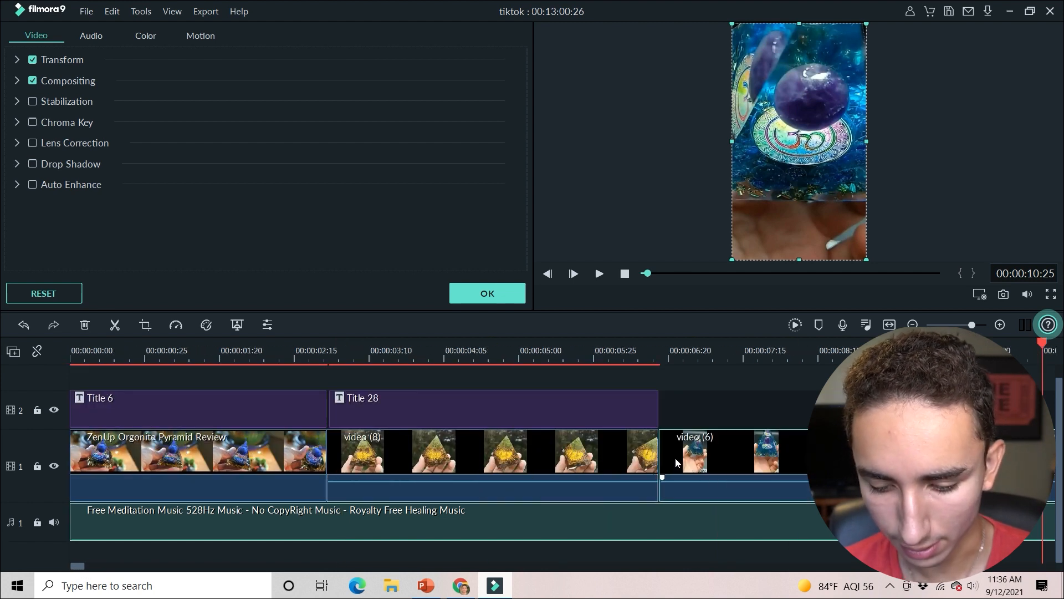
Shift Title 28 flush against Title 6 and add a Title 29 overlay on track 2 above the video (6) clip.
{"action": "left_click", "coordinate": [487, 293]}
{"action": "left_click_drag", "start_coordinate": [366, 408], "coordinate": [360, 408]}
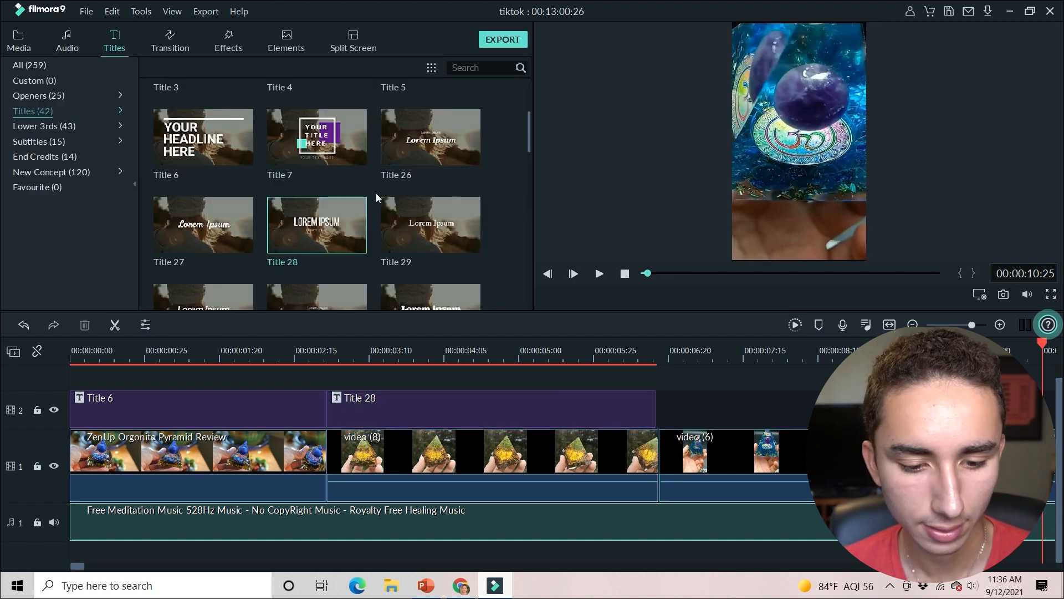
{"action": "left_click", "coordinate": [386, 222]}
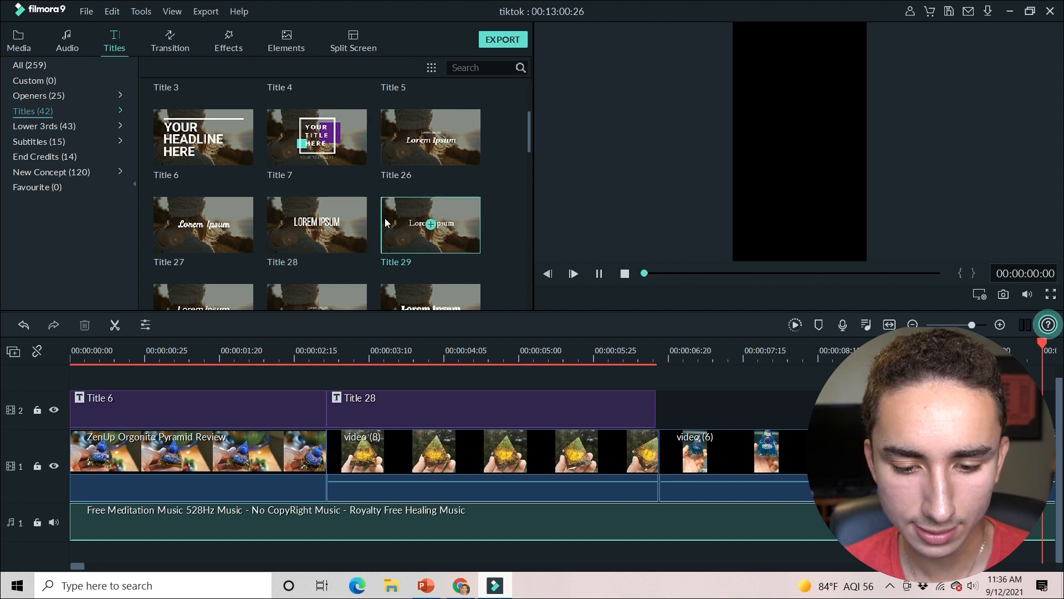
{"action": "left_click_drag", "start_coordinate": [393, 226], "coordinate": [662, 395]}
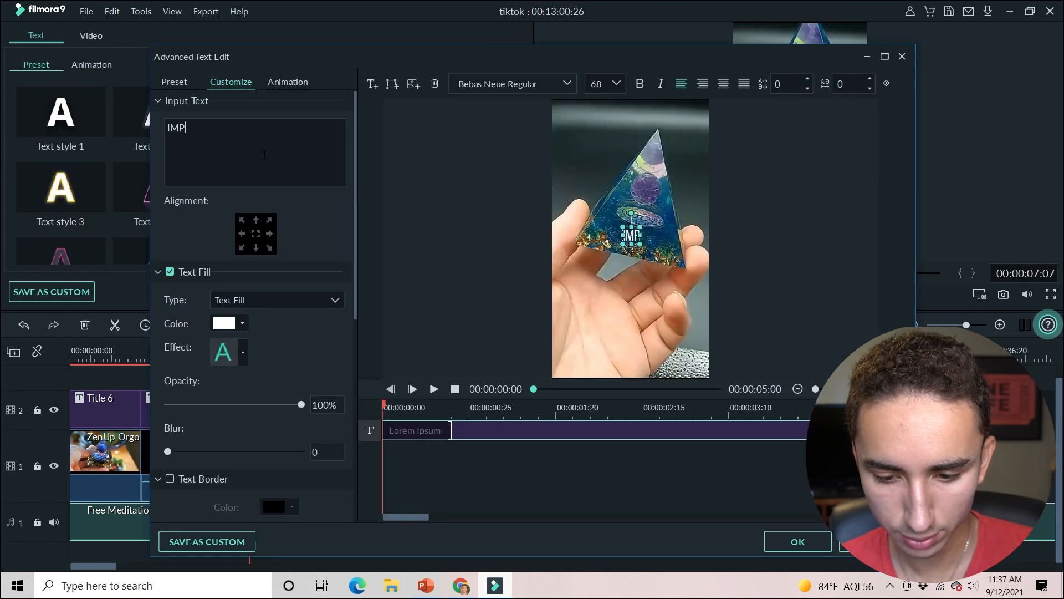
Change the Title 29 text to "IMPROVE YOUR SLEEP QUALITY INSTANTLY" on two lines and enable its text shadow.
{"action": "type", "text": "ROVE"}
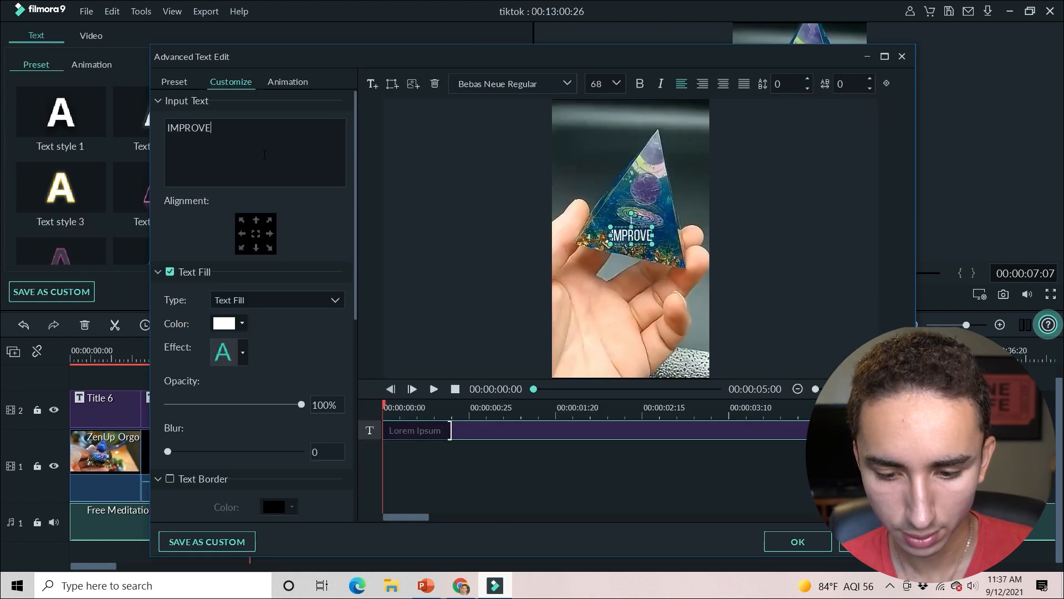
{"action": "type", "text": " YOUR SLEEP"}
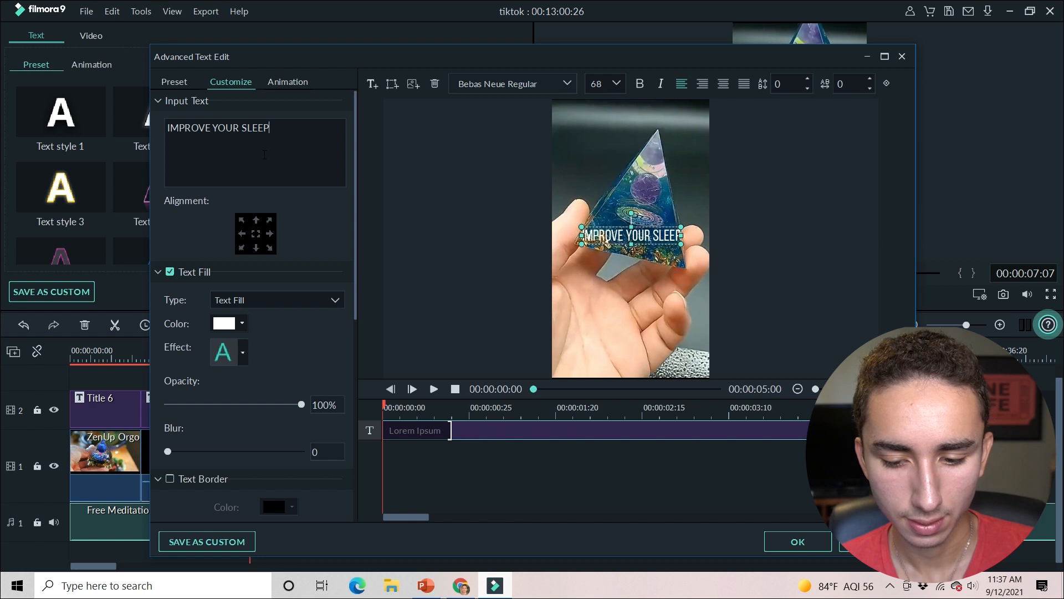
{"action": "key", "text": "Return"}
{"action": "type", "text": "QUALIT"}
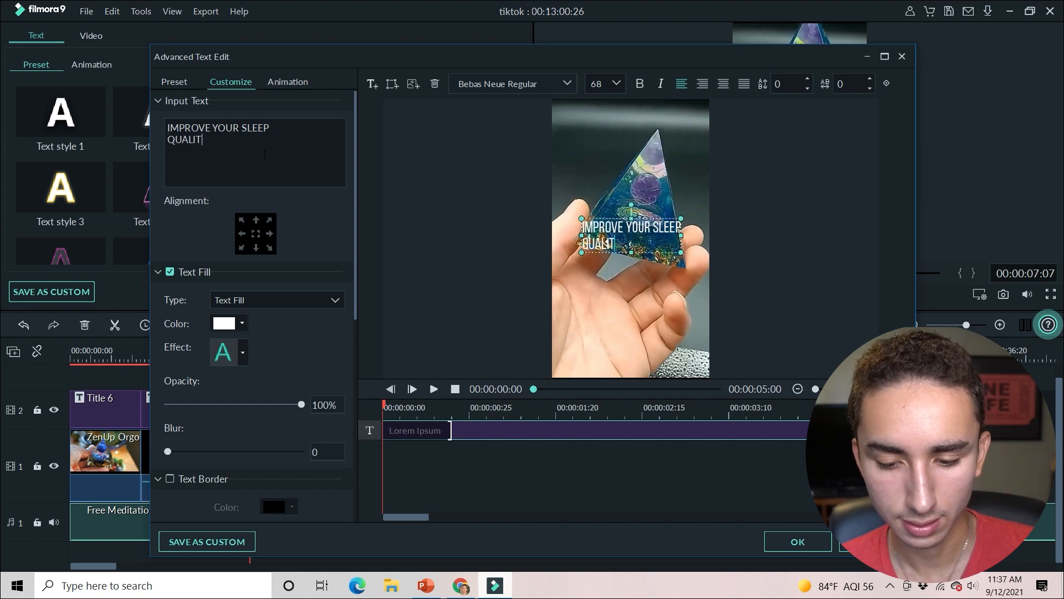
{"action": "type", "text": "Y INSTANTLY"}
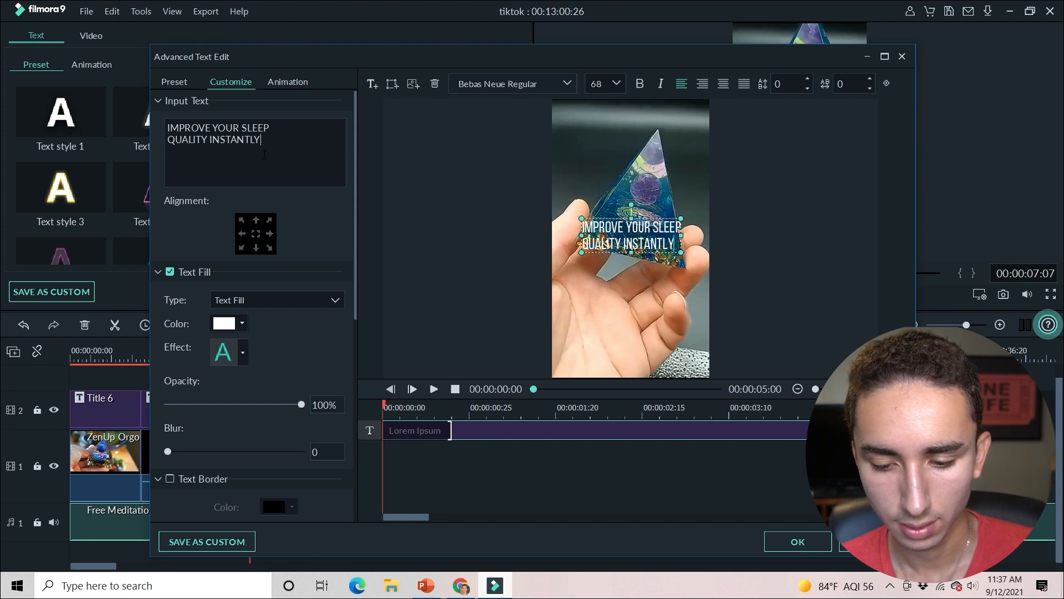
{"action": "scroll", "coordinate": [357, 308], "scroll_direction": "down", "scroll_amount": 7}
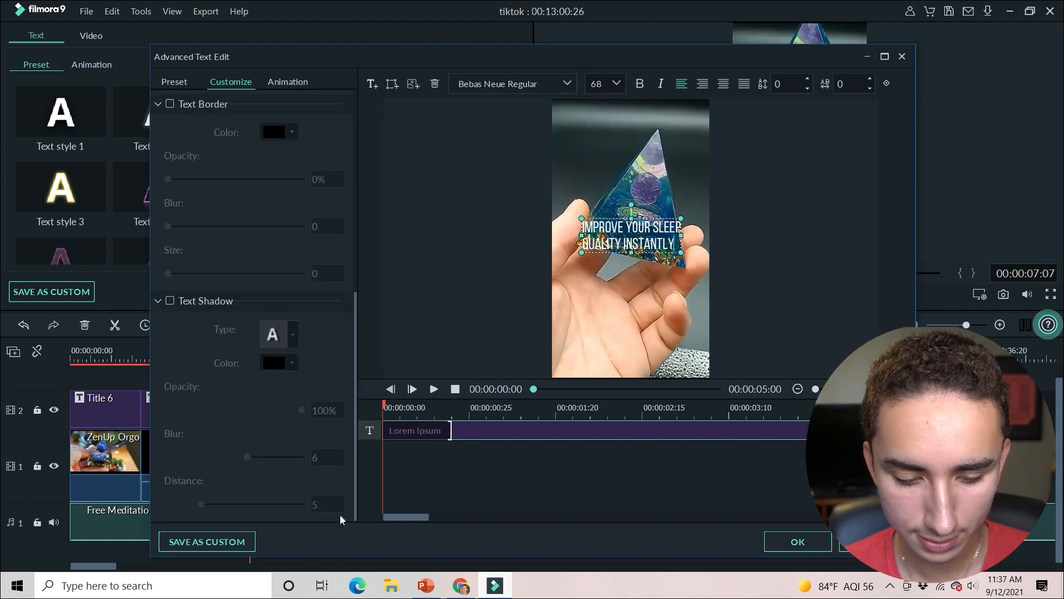
{"action": "left_click", "coordinate": [201, 302]}
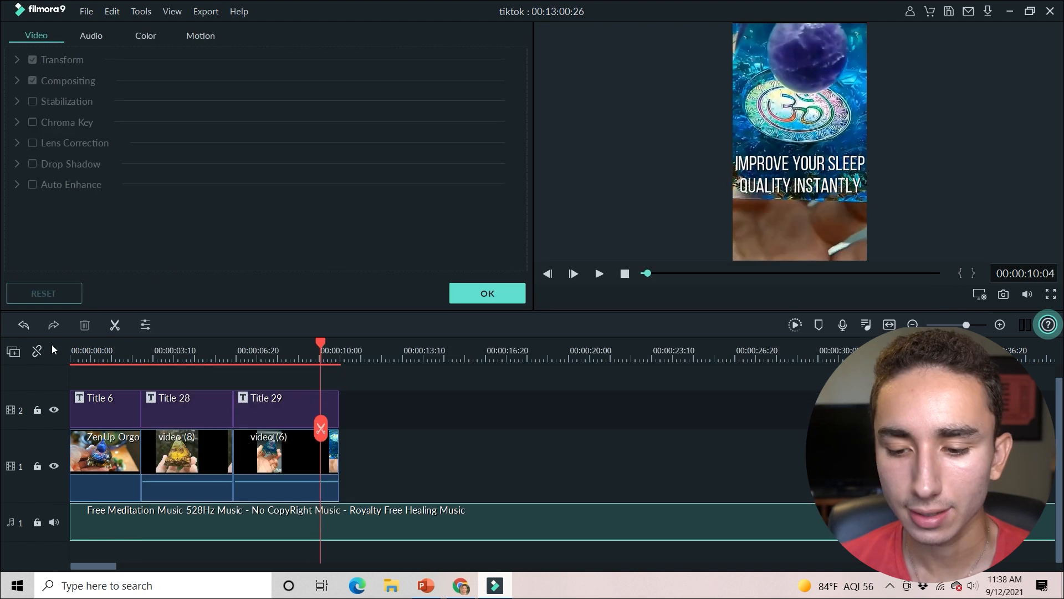
Reopen Title 29 for advanced text editing and add a rectangle shape to it.
{"action": "double_click", "coordinate": [257, 410]}
{"action": "right_click", "coordinate": [257, 411]}
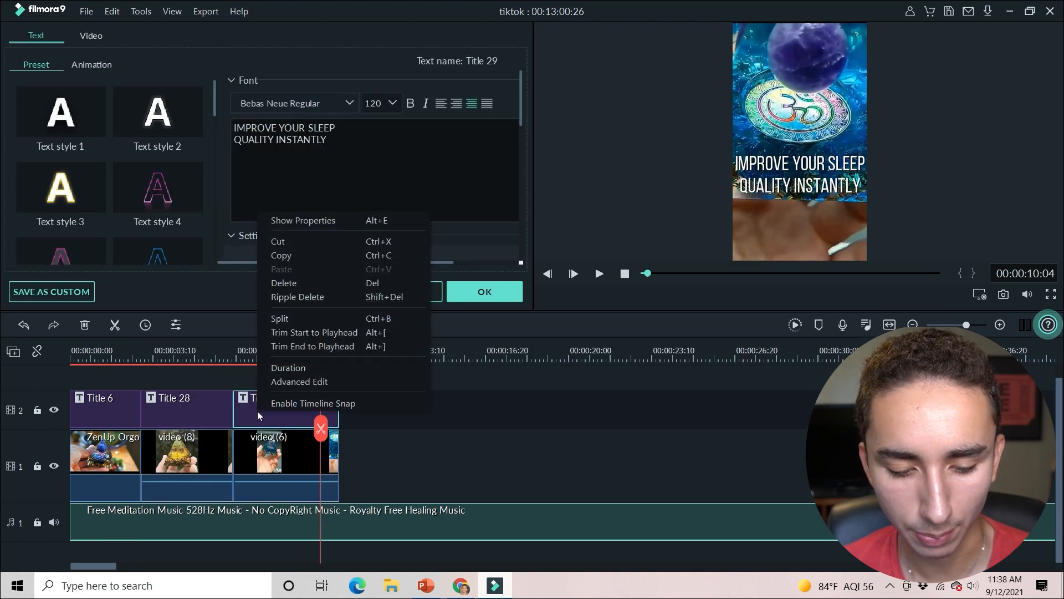
{"action": "left_click", "coordinate": [284, 382]}
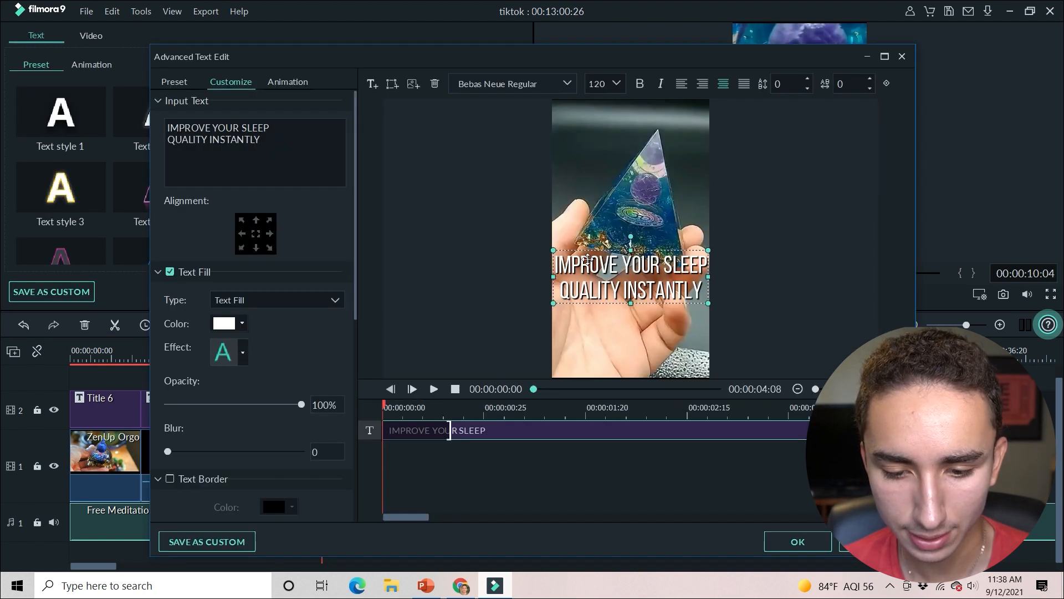
{"action": "left_click", "coordinate": [393, 87]}
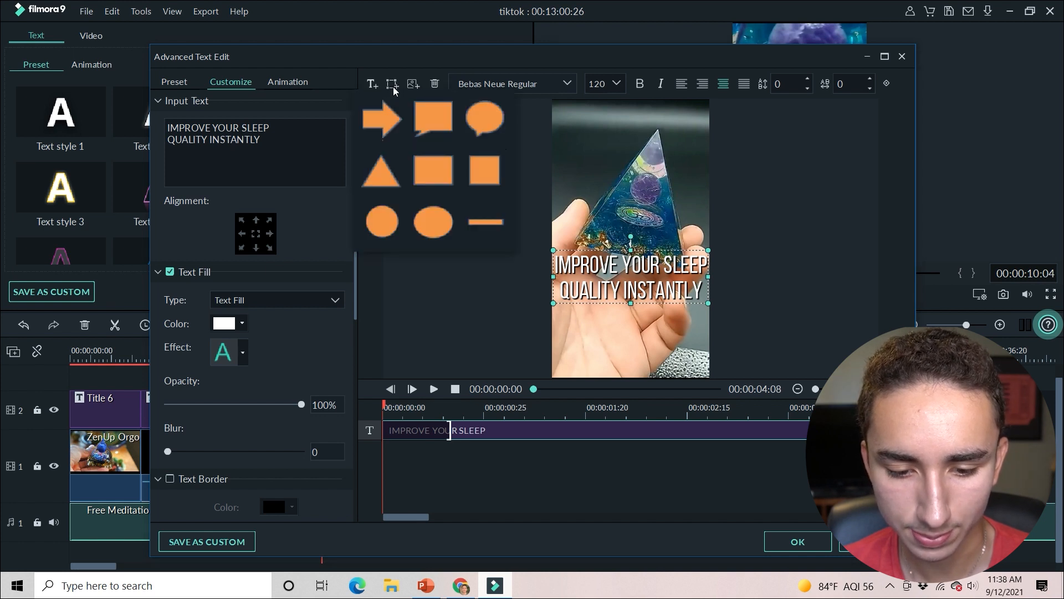
{"action": "left_click", "coordinate": [433, 172]}
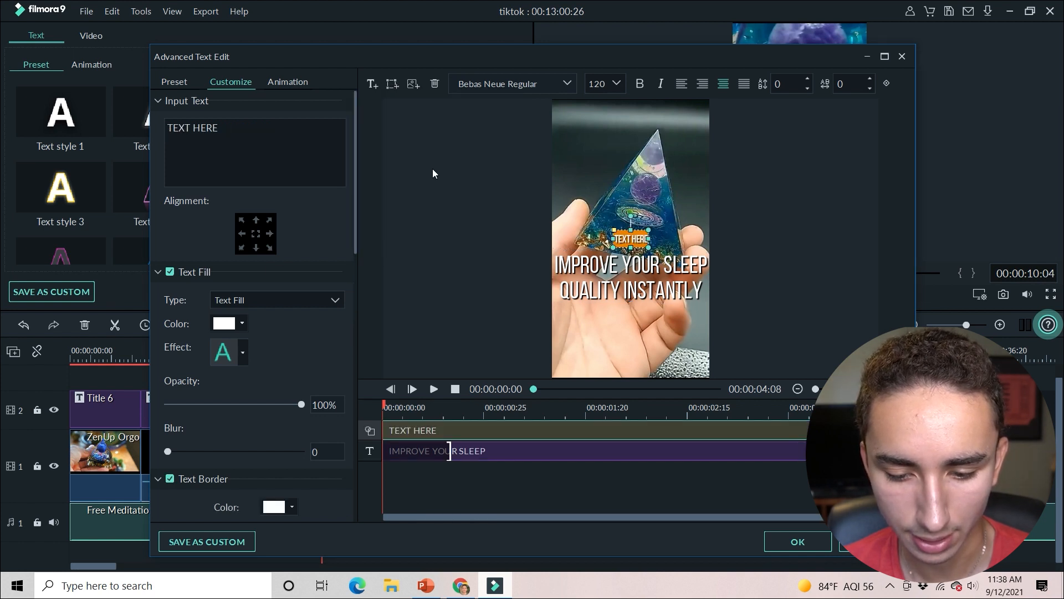
{"action": "left_click", "coordinate": [607, 279]}
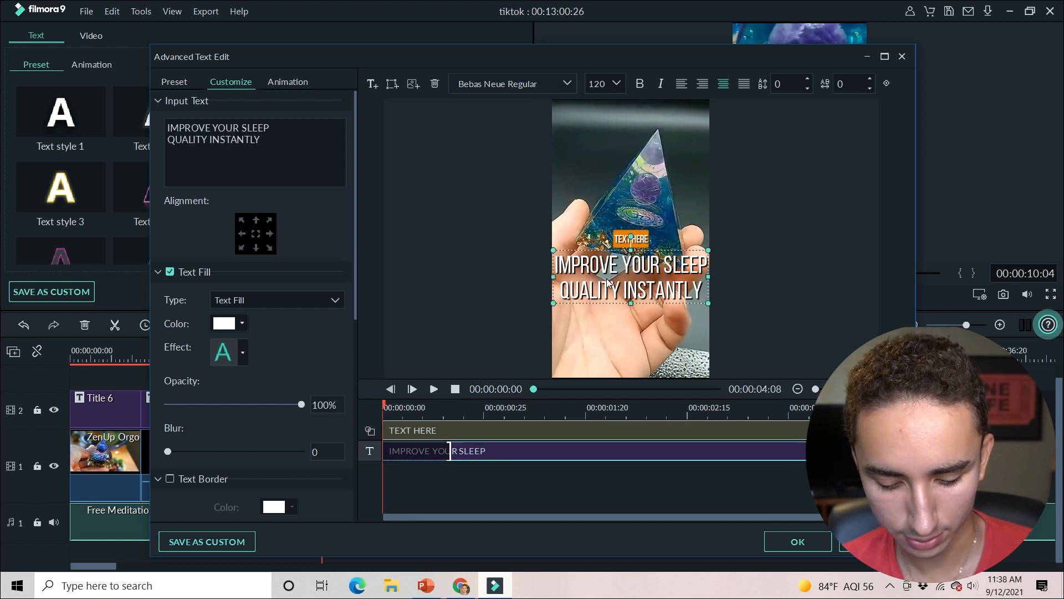
Replace the shape's placeholder text with the copied "IMPROVE YOUR SLEEP QUALITY INSTANTLY" title text.
{"action": "left_click", "coordinate": [624, 240]}
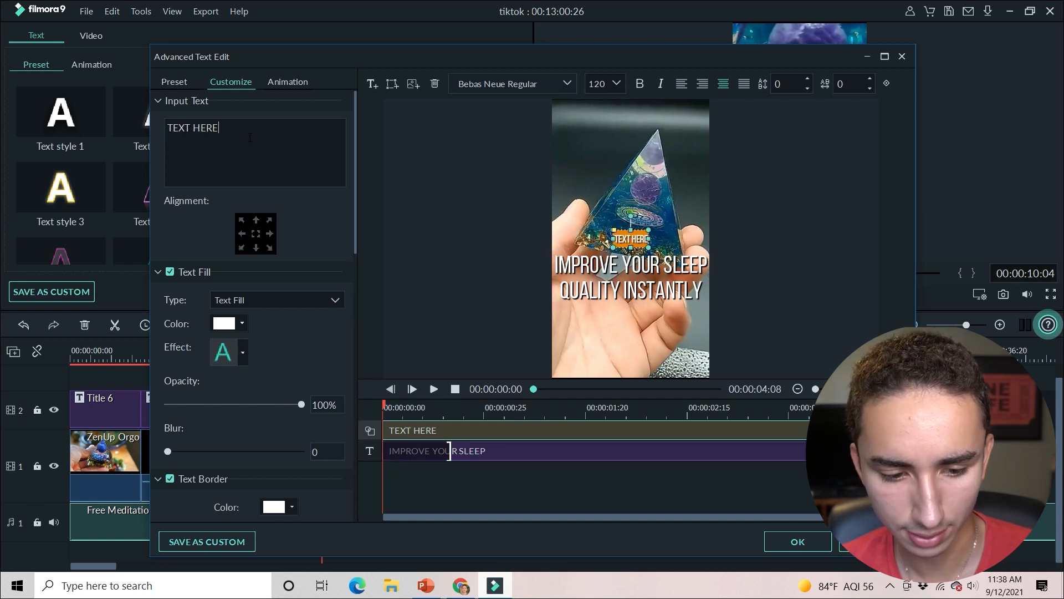
{"action": "key", "text": "ctrl+a"}
{"action": "type", "text": "https://www.youtube.com/watch?v=RlnfVgRTMRE"}
{"action": "key", "text": "ctrl+a"}
{"action": "key", "text": "BackSpace"}
{"action": "left_click", "coordinate": [611, 276]}
{"action": "key", "text": "ctrl+a"}
{"action": "key", "text": "ctrl+c"}
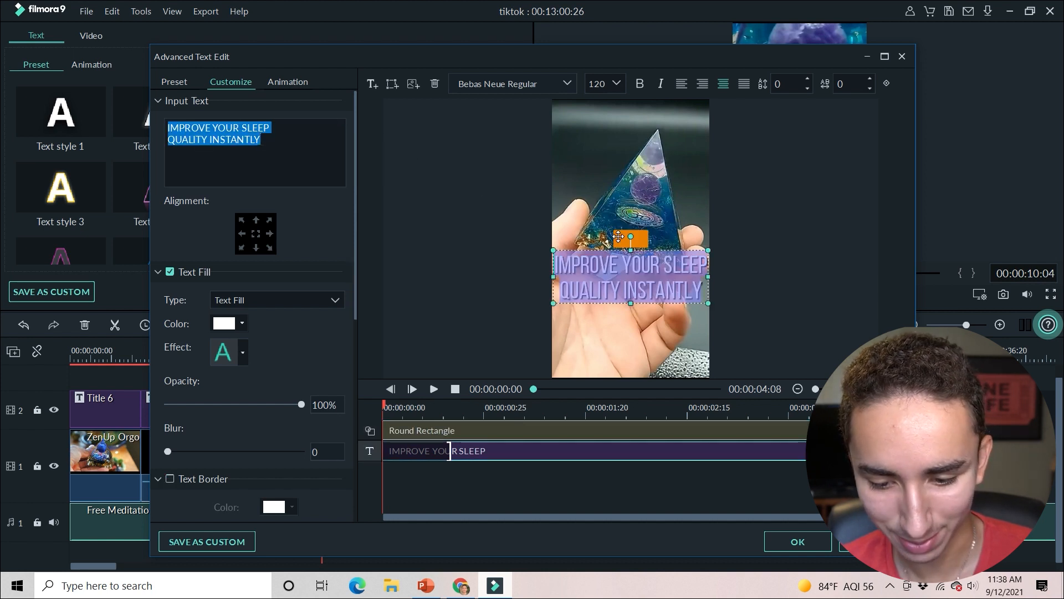
{"action": "left_click", "coordinate": [630, 239]}
{"action": "left_click", "coordinate": [289, 144]}
{"action": "key", "text": "ctrl+v"}
Set the shape fill opacity to 46%, change its fill color to dark blue, and open the custom color choices.
{"action": "scroll", "coordinate": [305, 324], "scroll_direction": "down", "scroll_amount": 10}
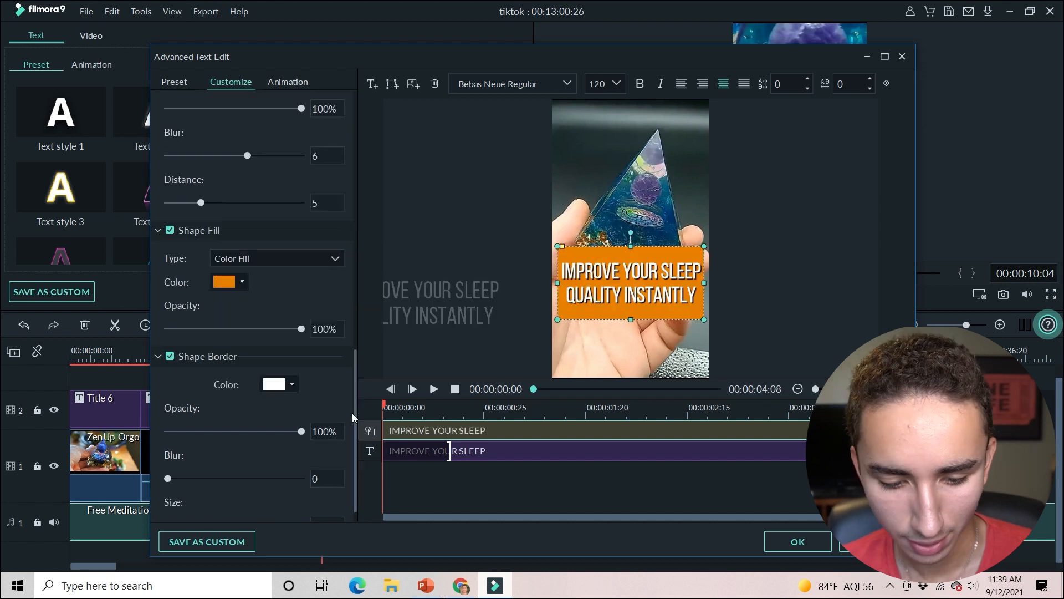
{"action": "left_click_drag", "start_coordinate": [301, 329], "coordinate": [228, 330]}
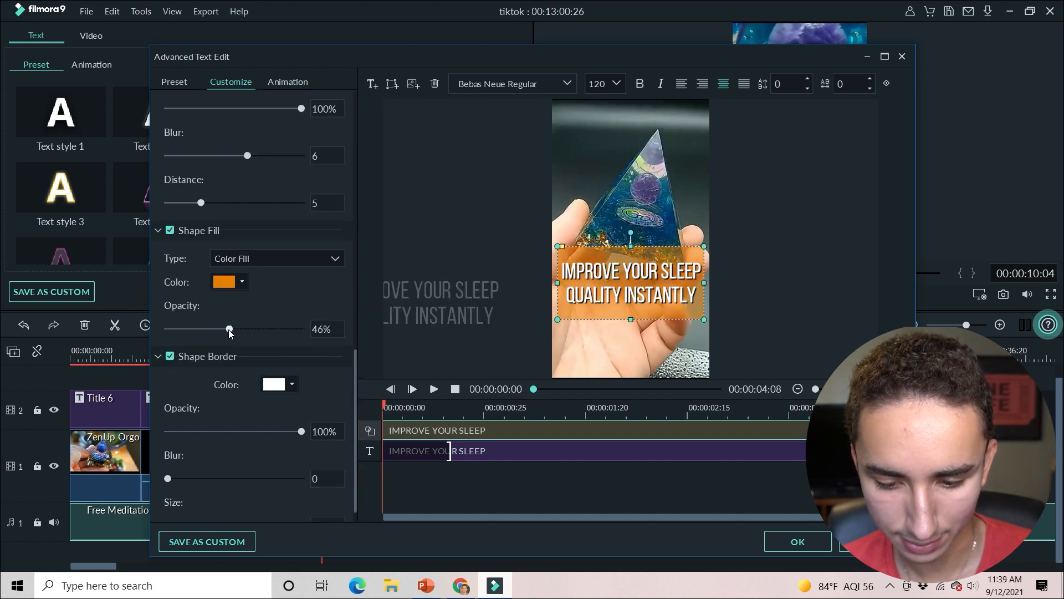
{"action": "left_click", "coordinate": [240, 285]}
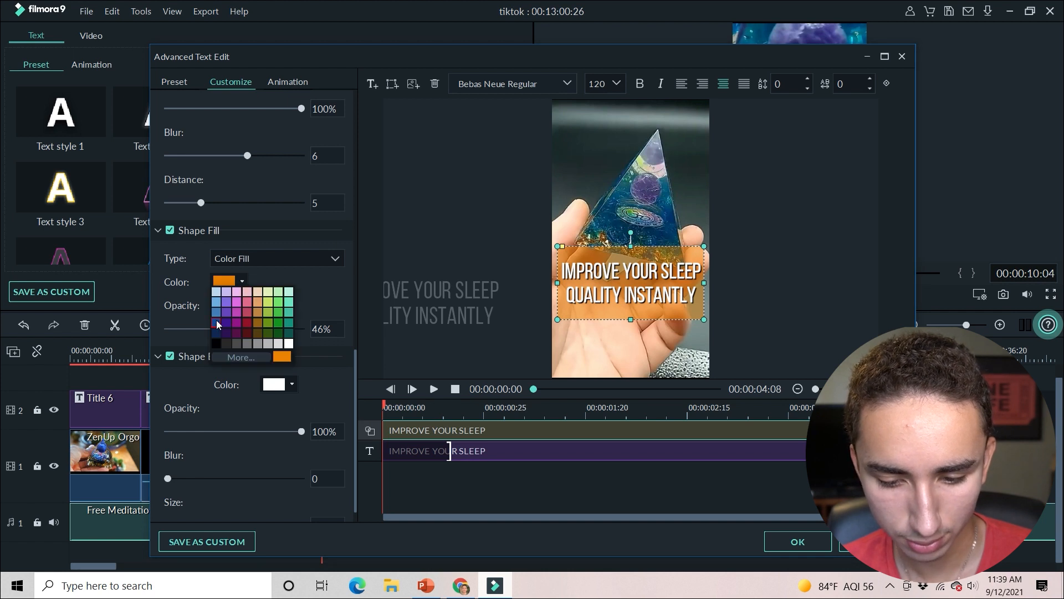
{"action": "left_click", "coordinate": [216, 320]}
{"action": "left_click", "coordinate": [244, 283]}
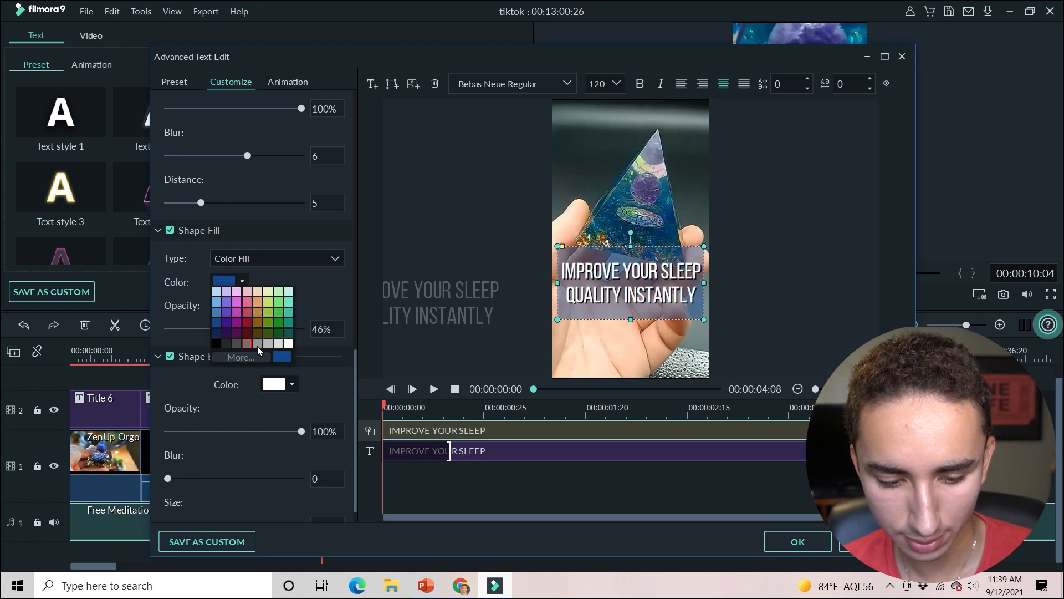
{"action": "left_click", "coordinate": [282, 356]}
{"action": "left_click", "coordinate": [243, 277]}
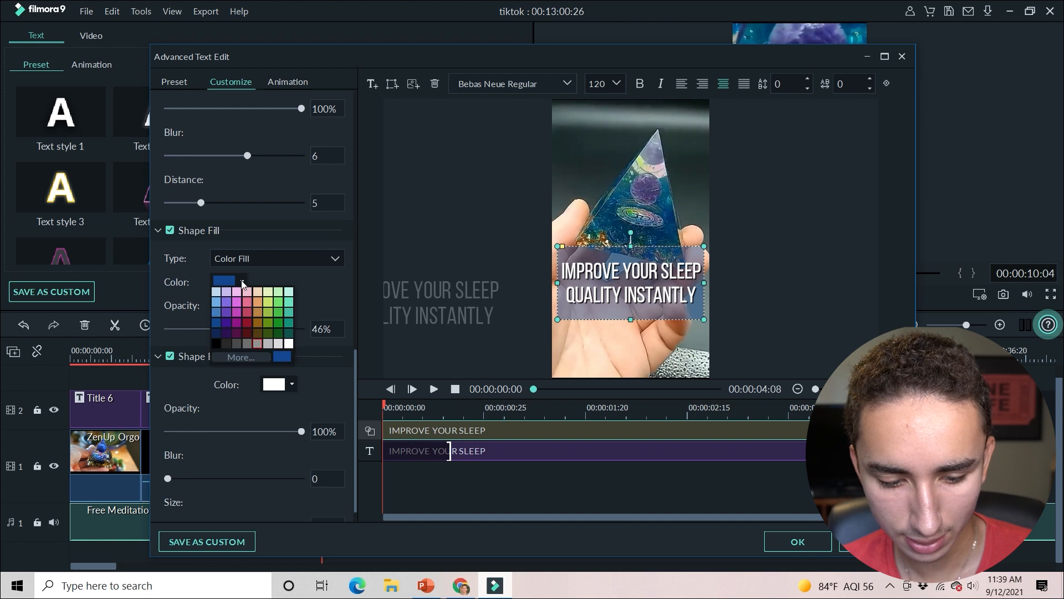
{"action": "left_click", "coordinate": [245, 358]}
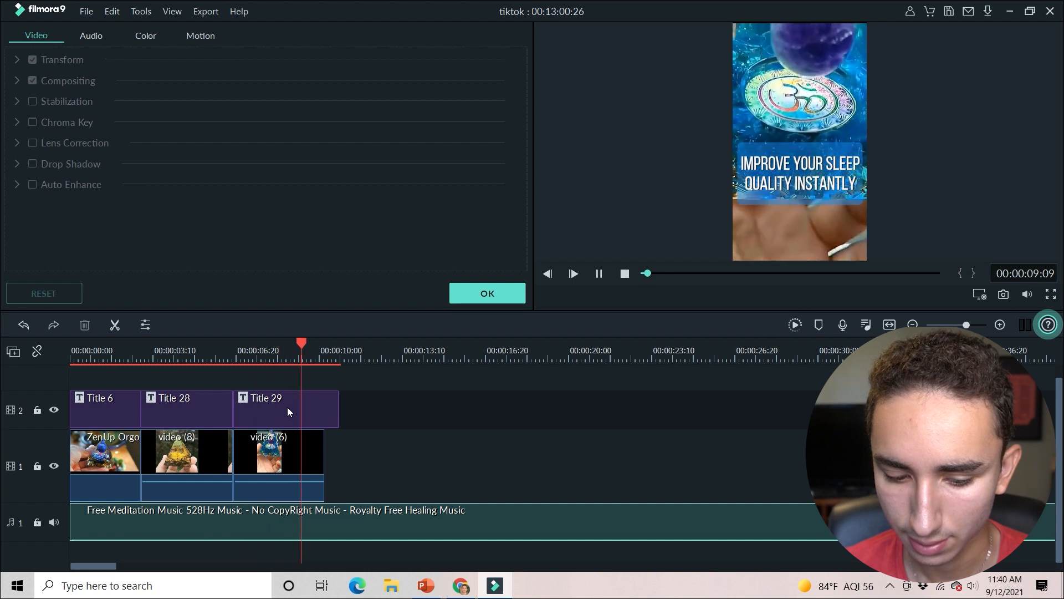
Stop the preview and trim the end of Title 29 to match the end of the video (6) clip.
{"action": "key", "text": "space"}
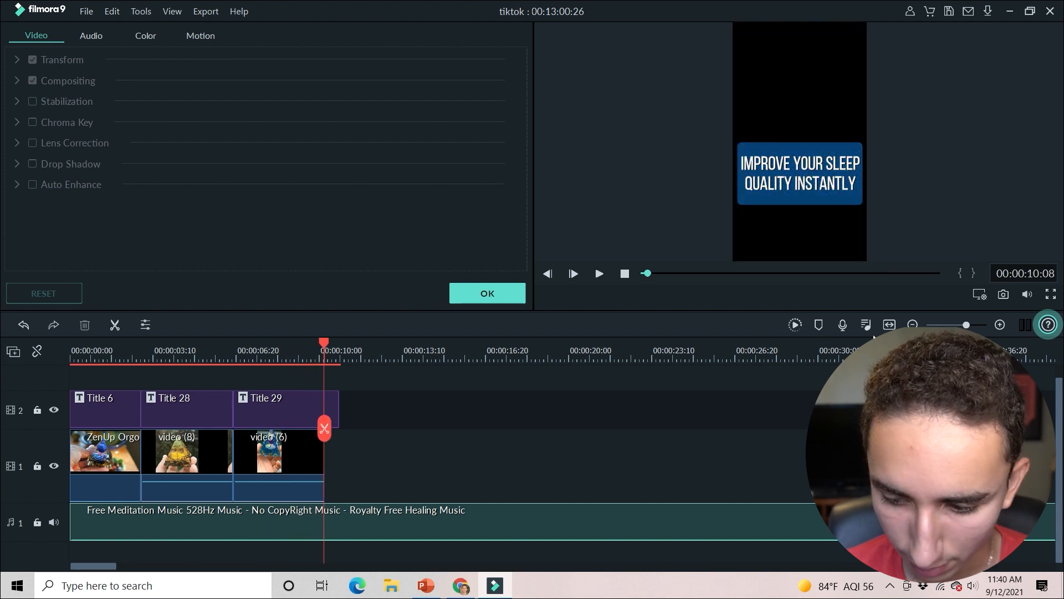
{"action": "left_click", "coordinate": [1001, 328]}
{"action": "left_click", "coordinate": [1001, 328]}
{"action": "left_click", "coordinate": [406, 402]}
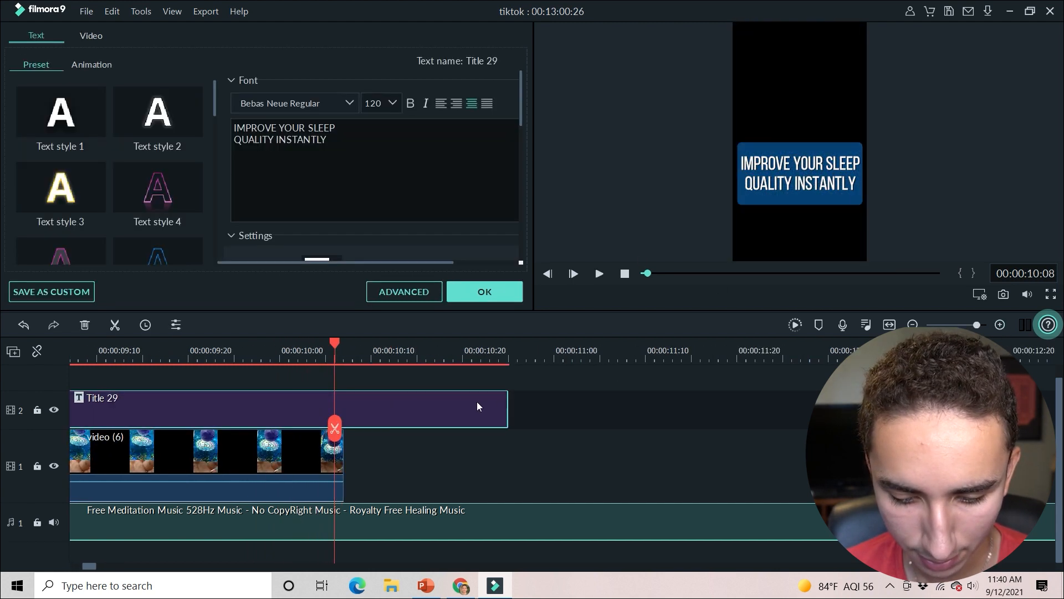
{"action": "left_click_drag", "start_coordinate": [509, 405], "coordinate": [341, 422]}
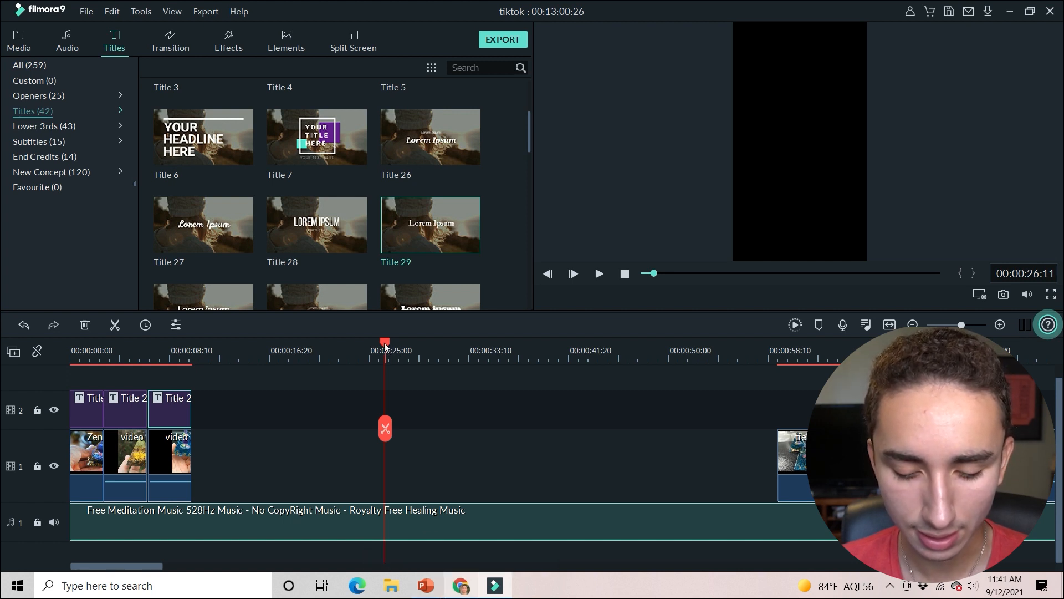
Check the benefits list in Google Docs and, back in Filmora, move the white-background pyramids clip from the later footage to 00:00:25:00.
{"action": "left_click", "coordinate": [461, 585]}
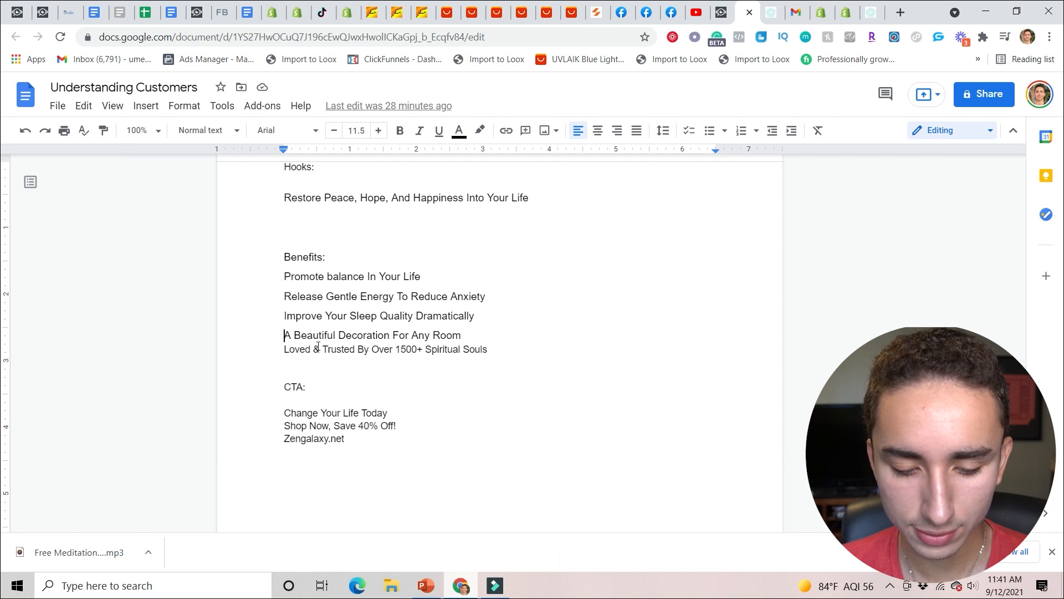
{"action": "left_click", "coordinate": [495, 586]}
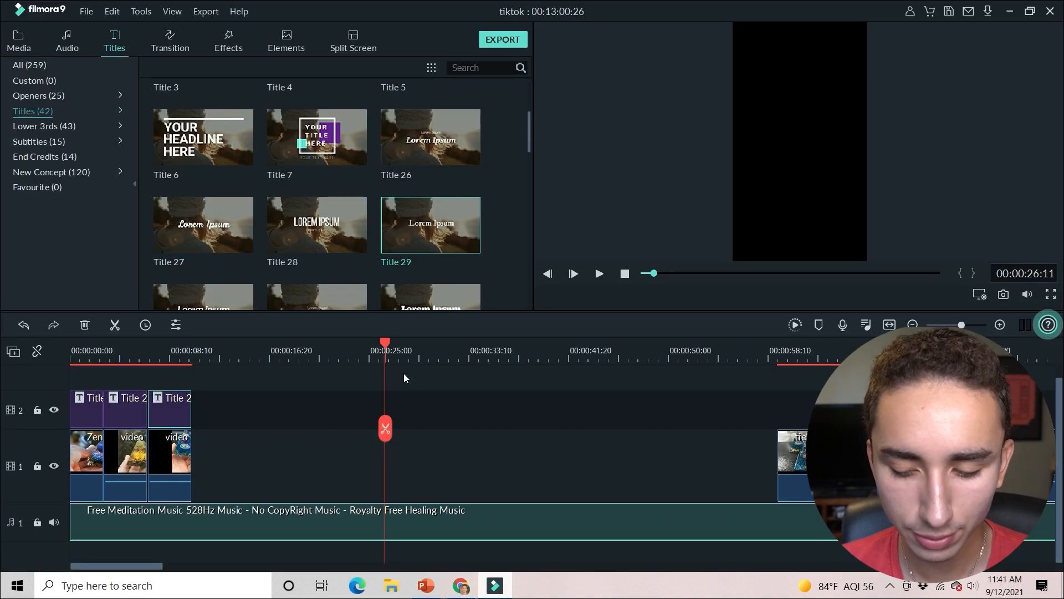
{"action": "left_click_drag", "start_coordinate": [962, 325], "coordinate": [956, 325]}
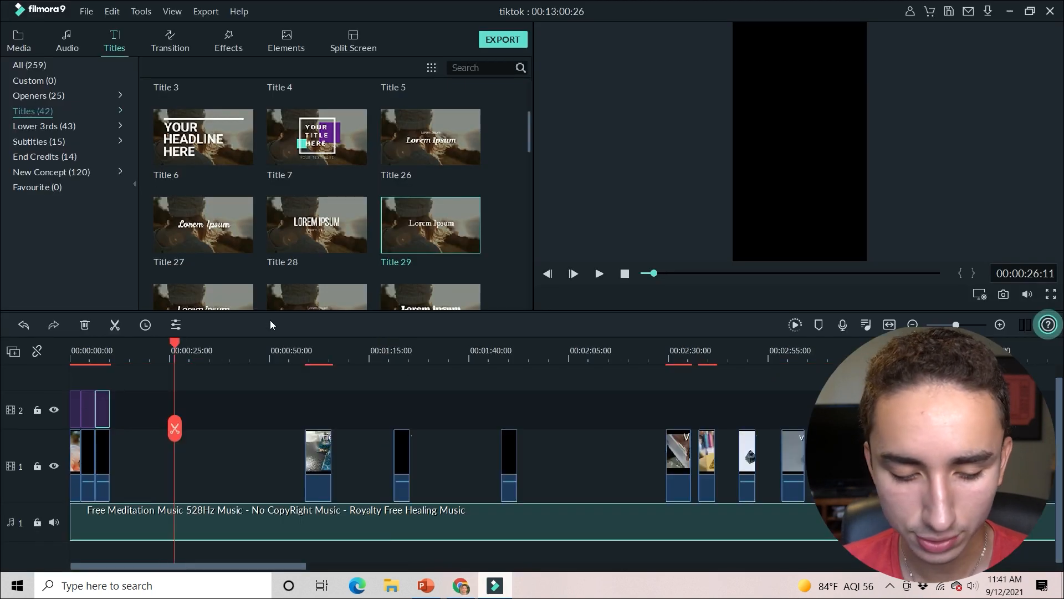
{"action": "left_click_drag", "start_coordinate": [177, 342], "coordinate": [770, 383]}
{"action": "left_click_drag", "start_coordinate": [747, 451], "coordinate": [177, 456]}
{"action": "double_click", "coordinate": [178, 456]}
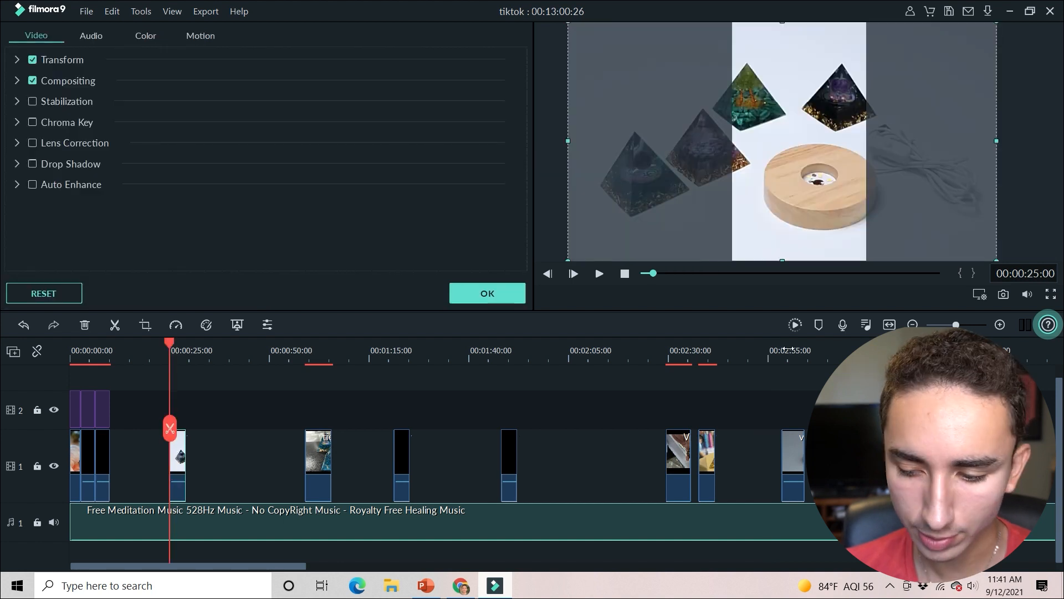
Position the video (9) clip directly after the video (6) clip, leaving no gap between them.
{"action": "left_click", "coordinate": [1000, 325]}
{"action": "left_click_drag", "start_coordinate": [143, 566], "coordinate": [123, 566]}
{"action": "left_click_drag", "start_coordinate": [378, 469], "coordinate": [209, 472]}
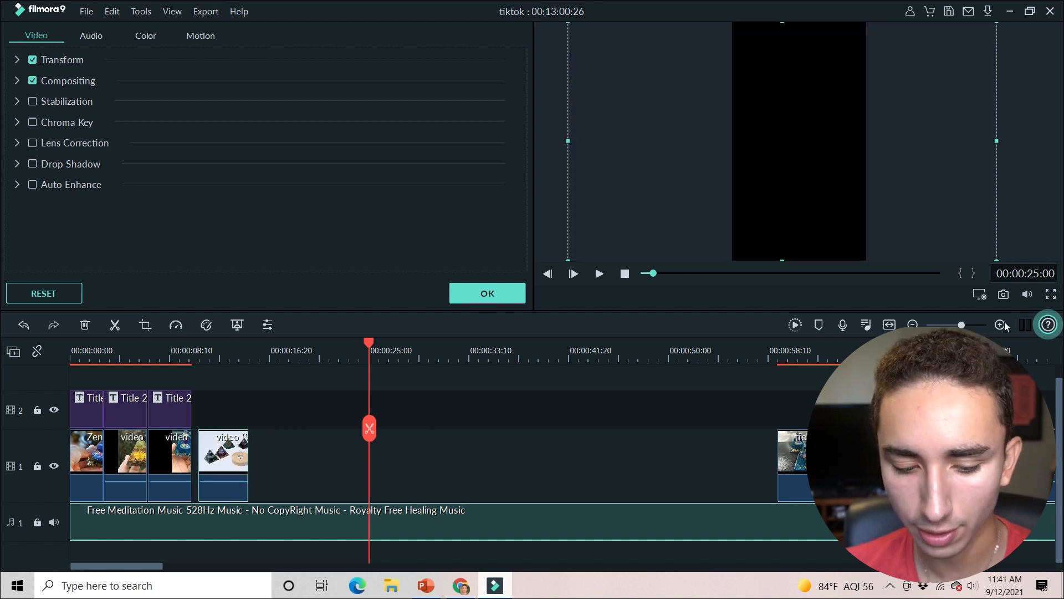
{"action": "left_click", "coordinate": [1001, 325]}
{"action": "left_click", "coordinate": [1001, 324]}
{"action": "left_click_drag", "start_coordinate": [104, 566], "coordinate": [79, 569]}
{"action": "left_click_drag", "start_coordinate": [694, 453], "coordinate": [665, 451]}
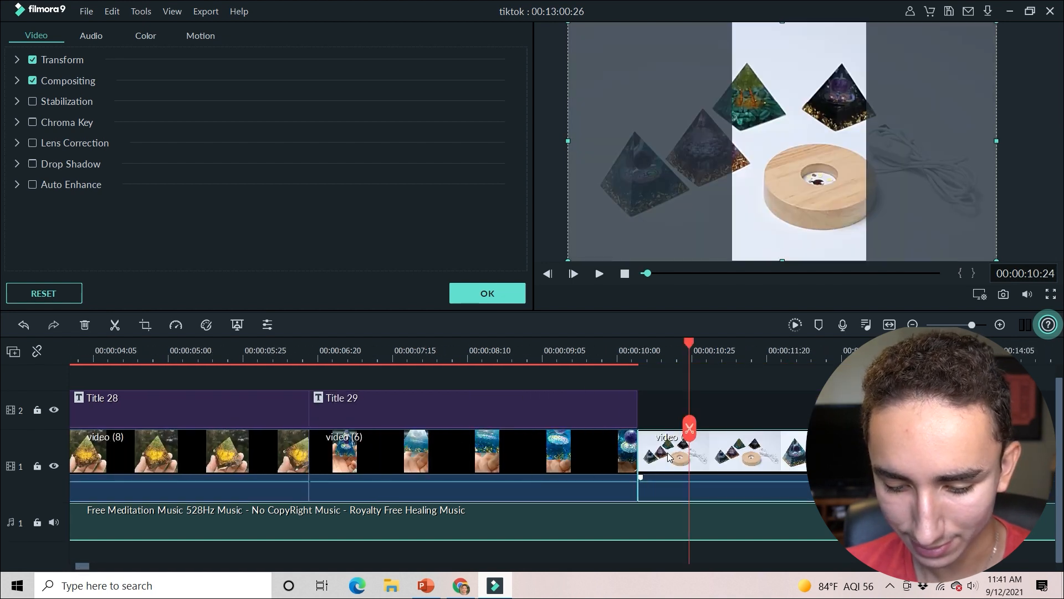
Add Title 28 over the video (9) clip with the centered two-line text "A Beautiful Decoration For Any Room".
{"action": "left_click", "coordinate": [515, 301]}
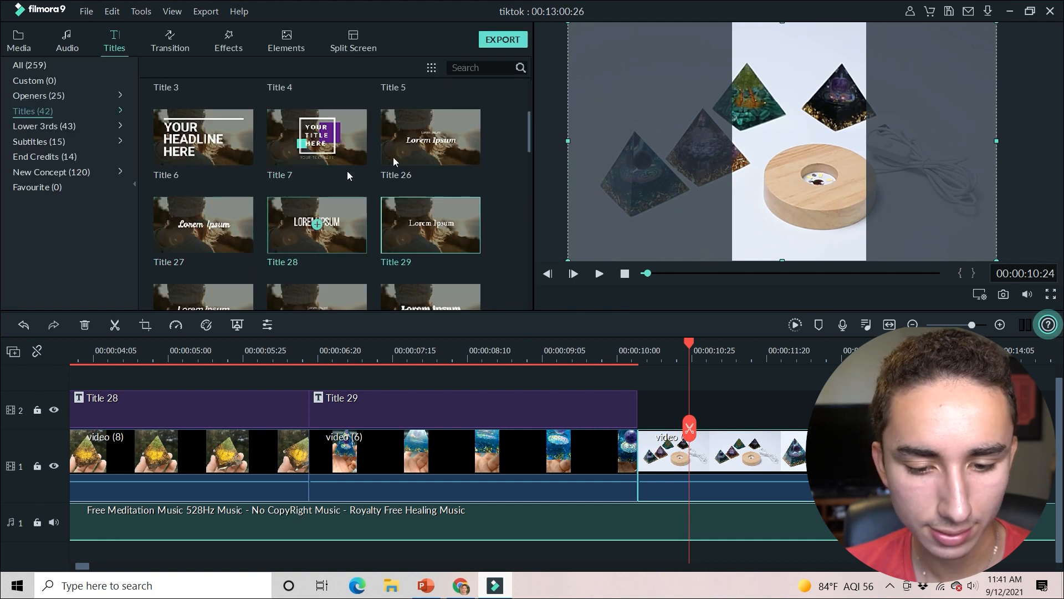
{"action": "left_click_drag", "start_coordinate": [530, 131], "coordinate": [528, 167]}
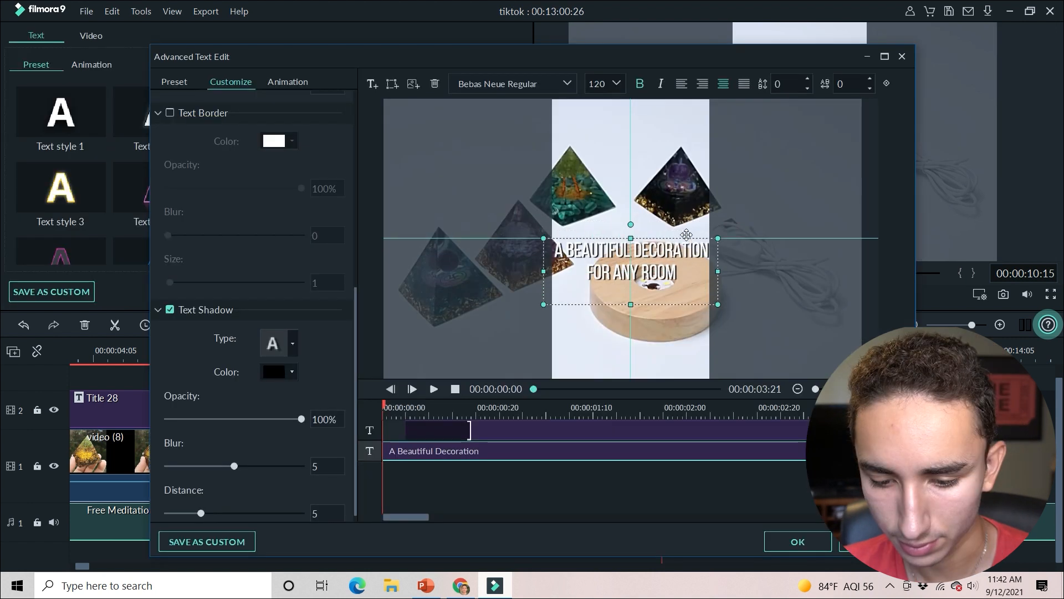
{"action": "left_click", "coordinate": [796, 541]}
Preview the new decoration title and compare its look with the preceding "Improve Your Sleep Quality Instantly" title.
{"action": "left_click_drag", "start_coordinate": [660, 349], "coordinate": [597, 348]}
{"action": "key", "text": "space"}
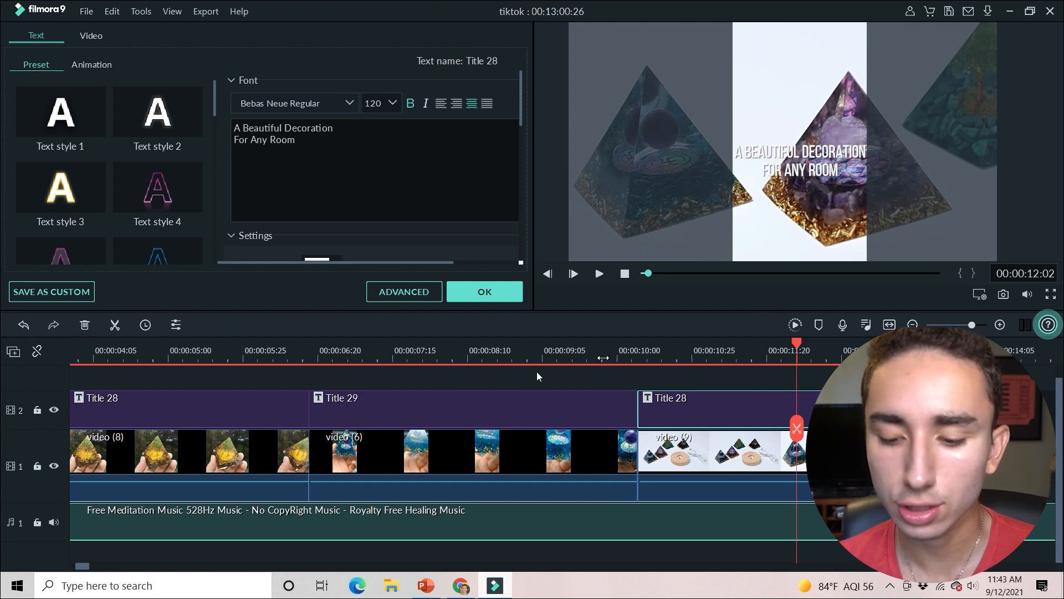
{"action": "left_click_drag", "start_coordinate": [798, 347], "coordinate": [552, 347]}
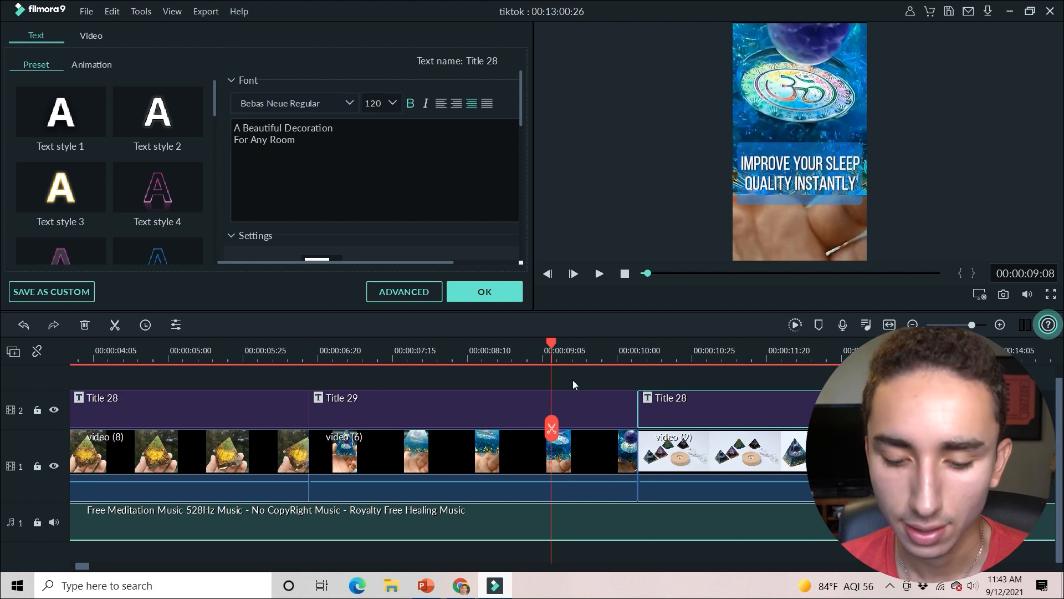
{"action": "left_click_drag", "start_coordinate": [552, 350], "coordinate": [867, 350]}
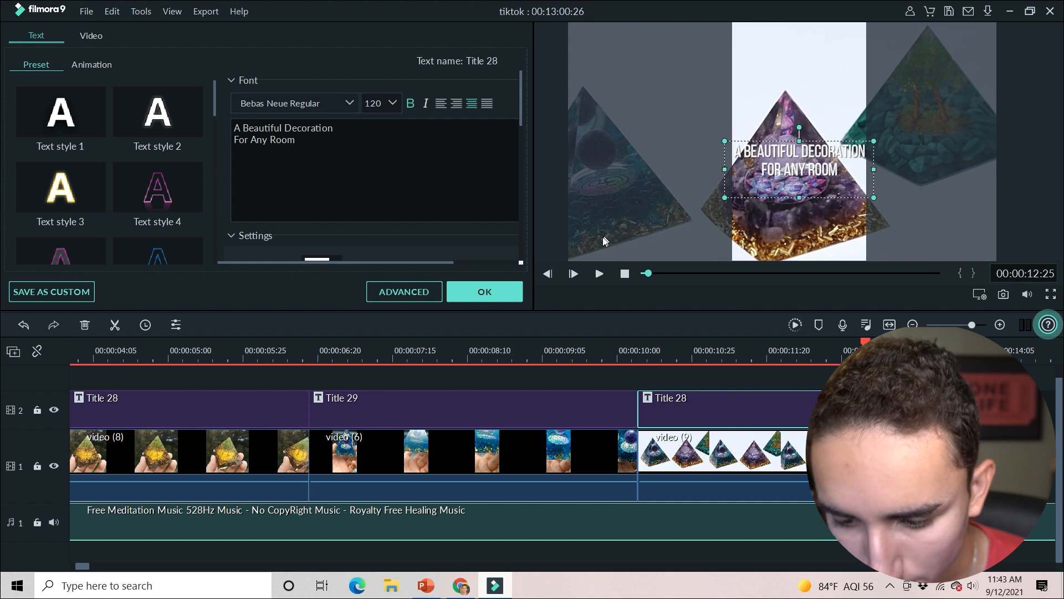
{"action": "left_click", "coordinate": [514, 295]}
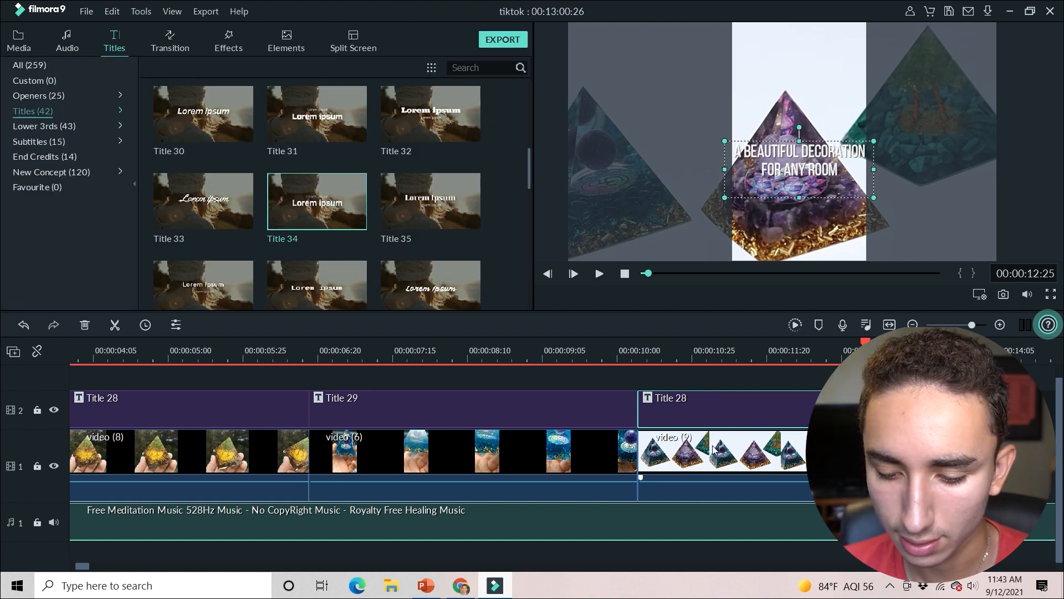
Give the "A Beautiful Decoration For Any Room" title a blue shape backing at 46% fill opacity and set its text shadow blur to 6.
{"action": "right_click", "coordinate": [709, 413]}
{"action": "left_click", "coordinate": [743, 384]}
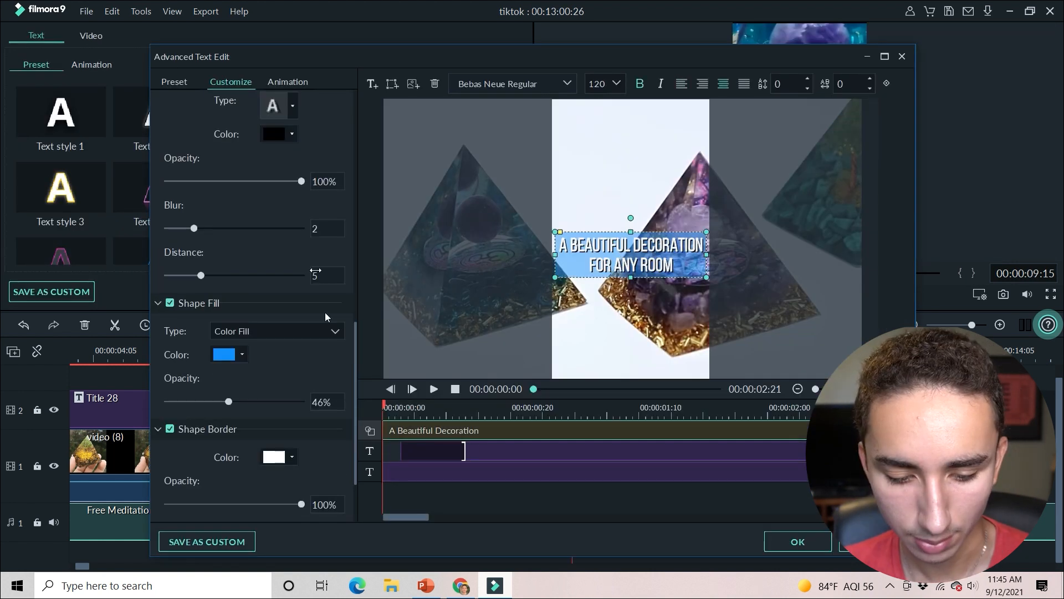
{"action": "mouse_move", "coordinate": [355, 387]}
{"action": "left_mouse_down"}
{"action": "mouse_move", "coordinate": [349, 474]}
{"action": "mouse_move", "coordinate": [355, 374]}
{"action": "left_mouse_up"}
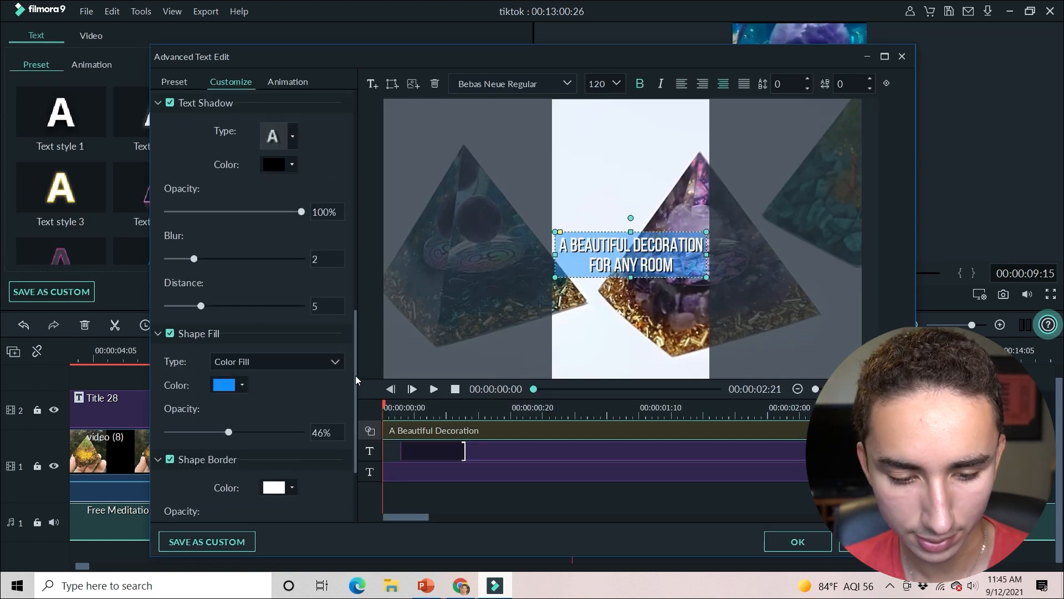
{"action": "left_click_drag", "start_coordinate": [193, 259], "coordinate": [205, 261]}
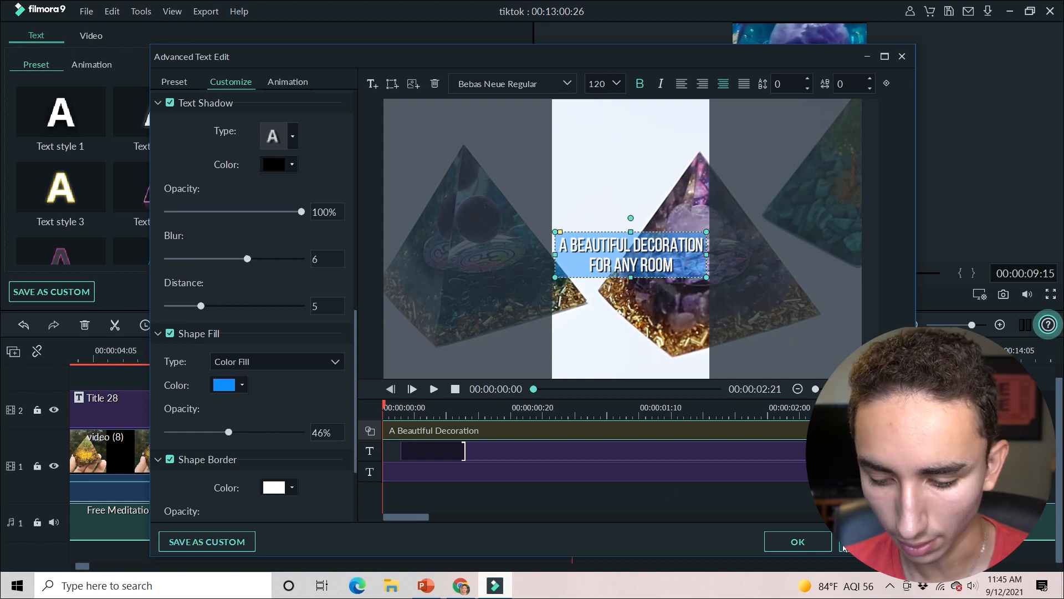
{"action": "left_click", "coordinate": [812, 542]}
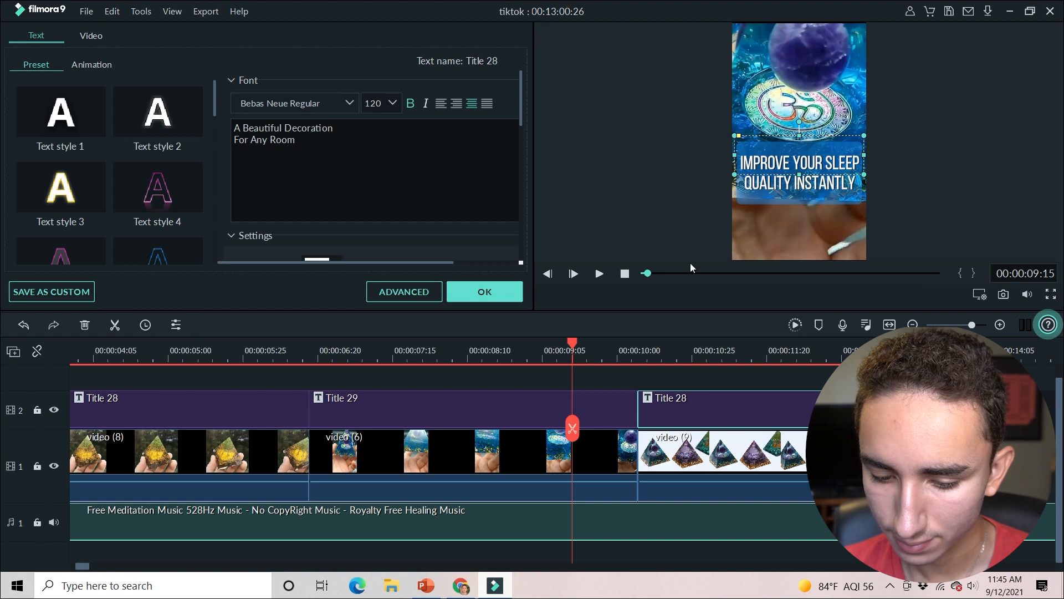
Play the sequence from the end of the video (8) clip through the decoration title to review the titles.
{"action": "left_click", "coordinate": [281, 383]}
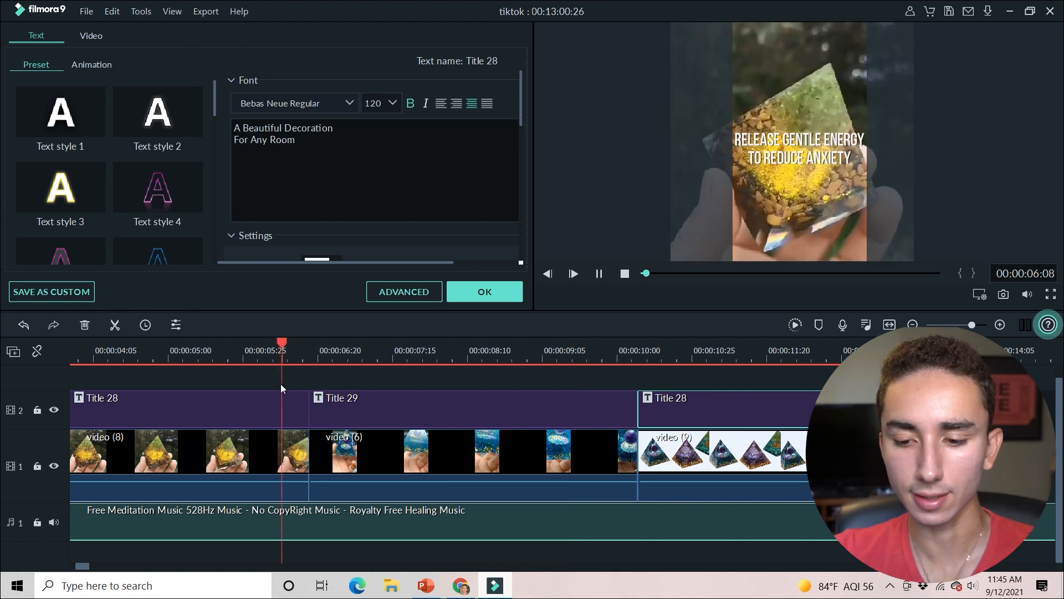
{"action": "key", "text": "space"}
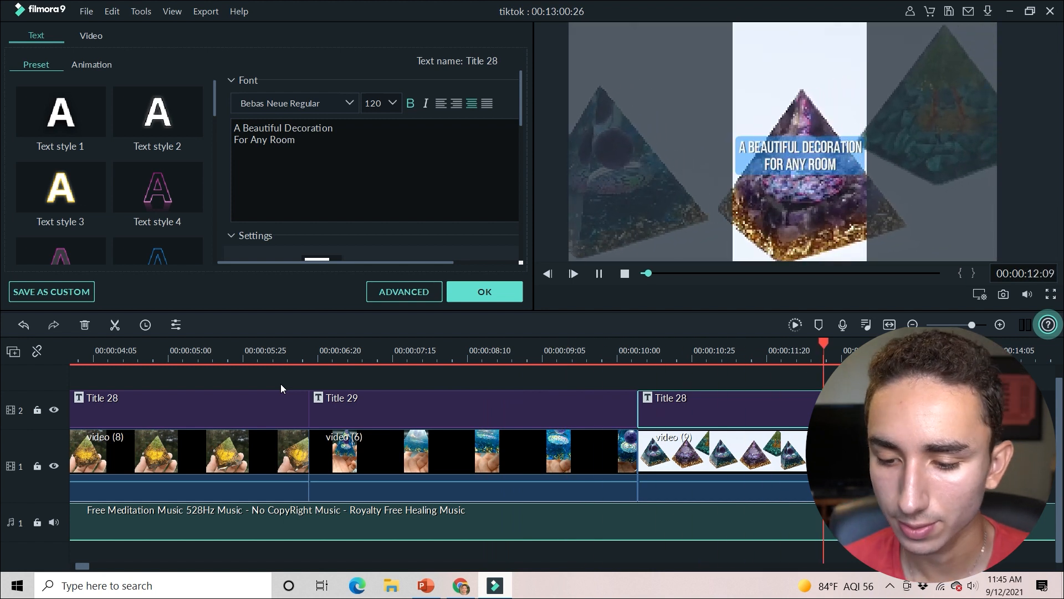
{"action": "key", "text": "space"}
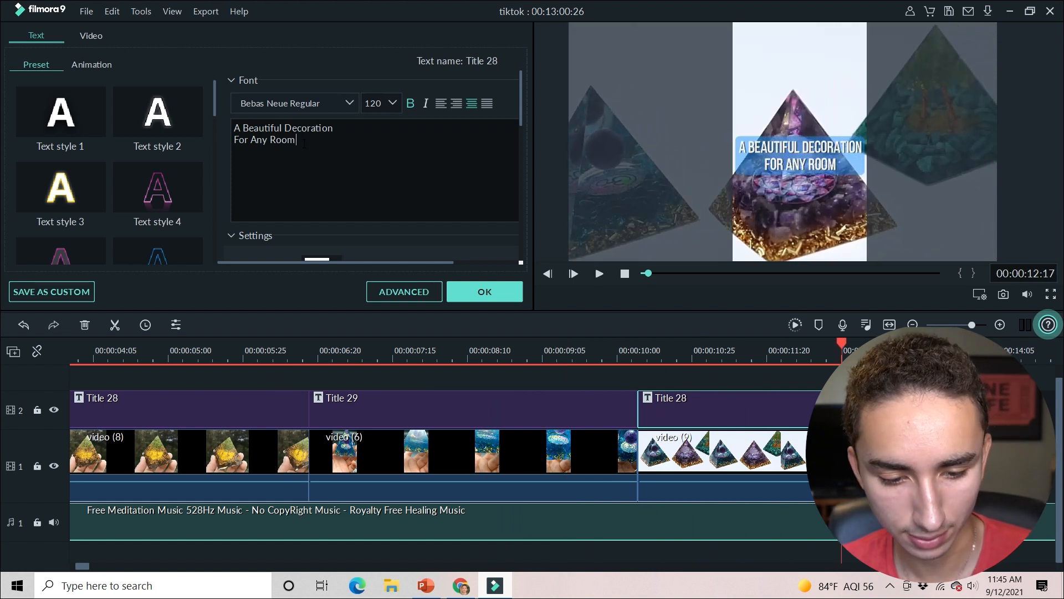
Append an exclamation mark to the decoration title so it reads "A Beautiful Decoration For Any Room!".
{"action": "left_click", "coordinate": [304, 144]}
{"action": "type", "text": "!"}
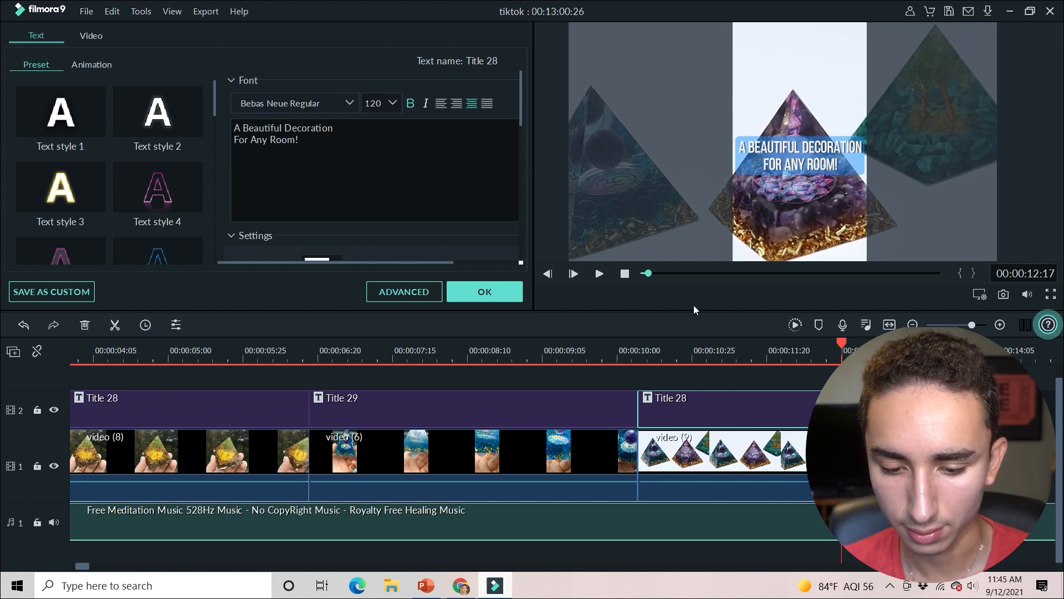
{"action": "left_click", "coordinate": [499, 293]}
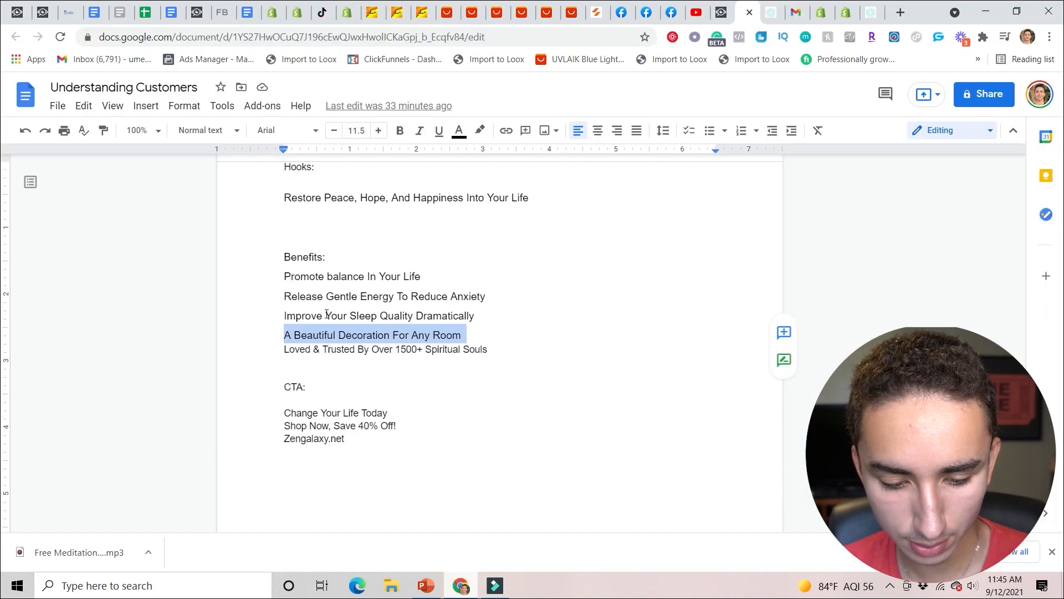
Scan the unused footage and move the clip of the hand-held purple and gold pyramid close to the end of the edited sequence.
{"action": "left_click", "coordinate": [491, 587]}
{"action": "left_click", "coordinate": [912, 324]}
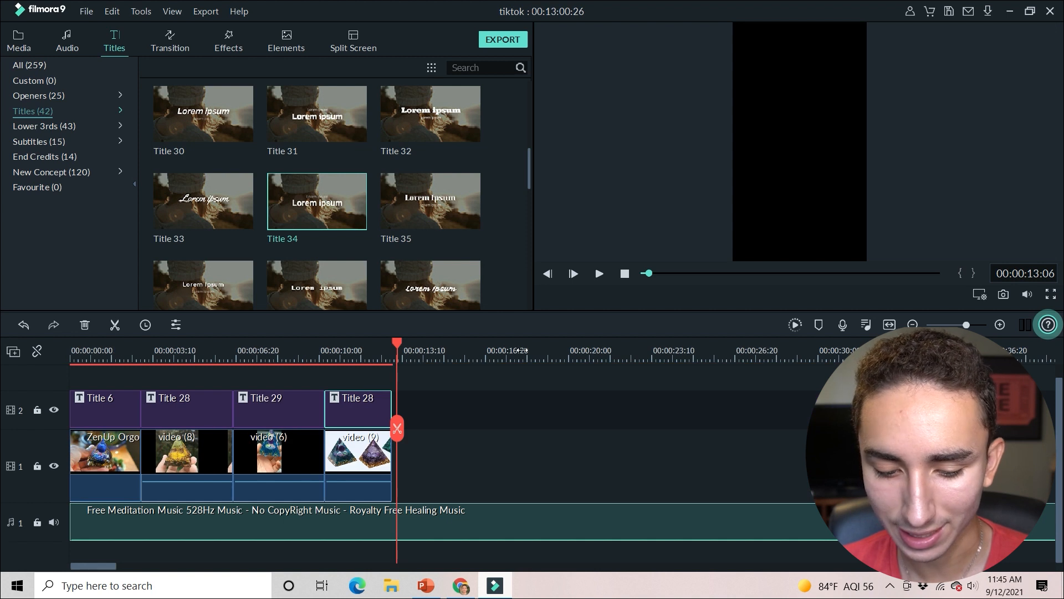
{"action": "left_click_drag", "start_coordinate": [398, 343], "coordinate": [916, 343]}
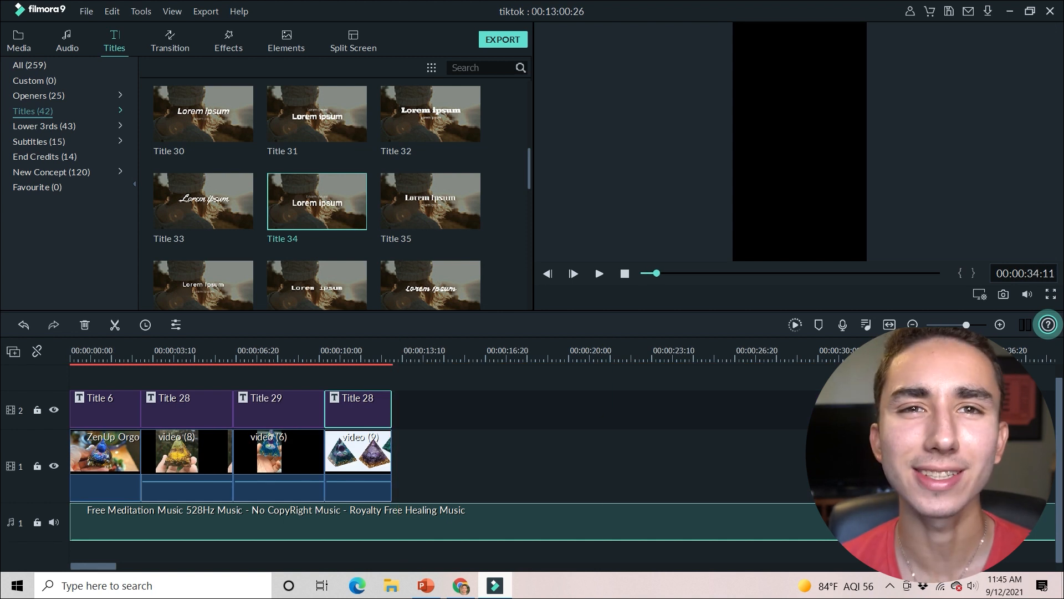
{"action": "left_click_drag", "start_coordinate": [997, 343], "coordinate": [1040, 343]}
{"action": "left_click_drag", "start_coordinate": [660, 395], "coordinate": [864, 408]}
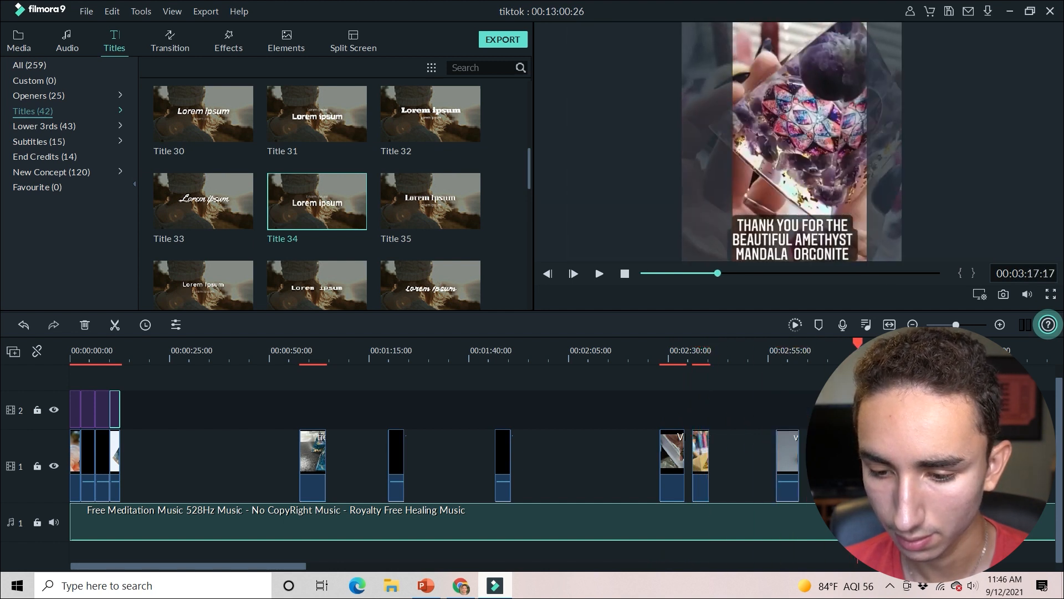
{"action": "left_click", "coordinate": [730, 452]}
{"action": "left_click_drag", "start_coordinate": [702, 453], "coordinate": [137, 444]}
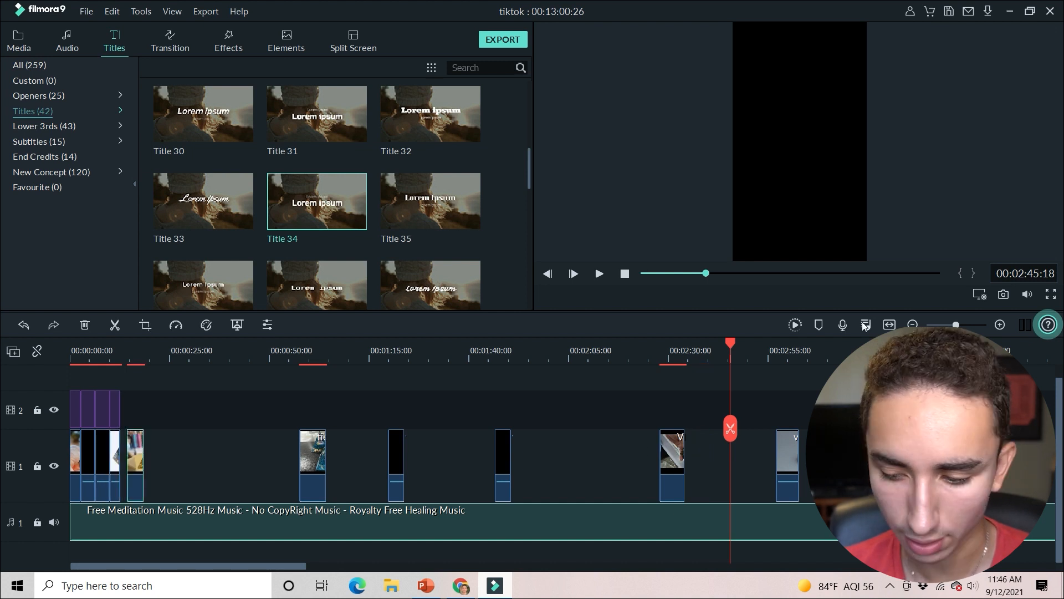
Close the gap before the hand-held pyramid clip so it starts directly after the video (9) clip.
{"action": "double_click", "coordinate": [140, 446]}
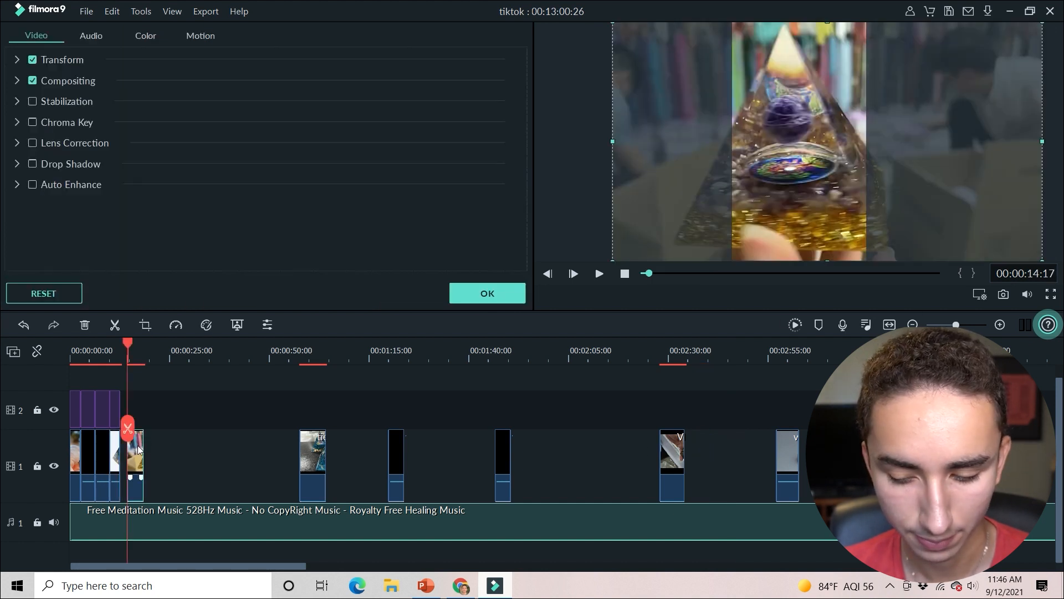
{"action": "left_click", "coordinate": [999, 325]}
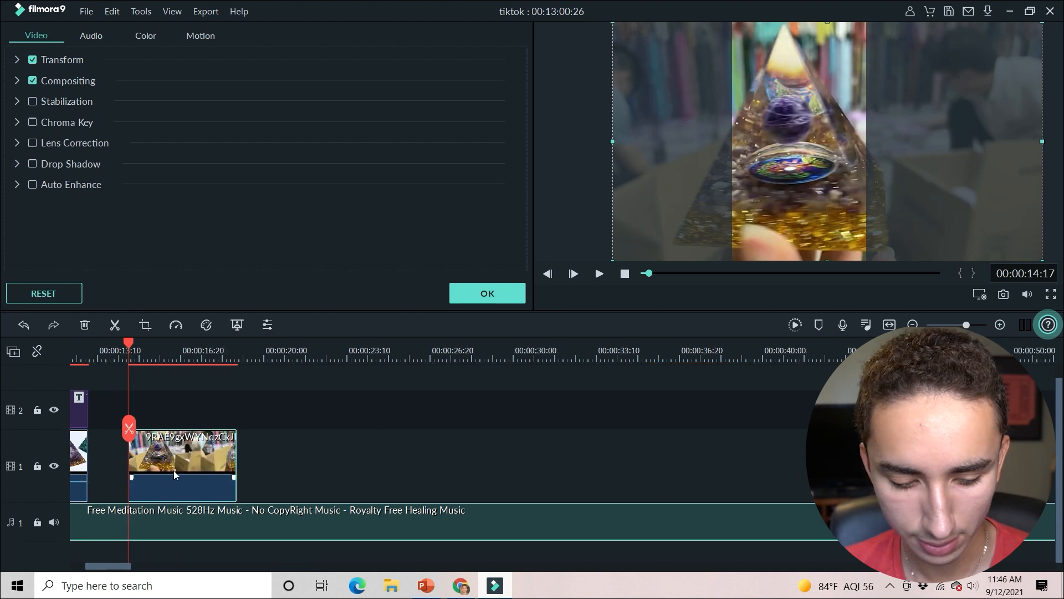
{"action": "left_click_drag", "start_coordinate": [127, 566], "coordinate": [101, 566]}
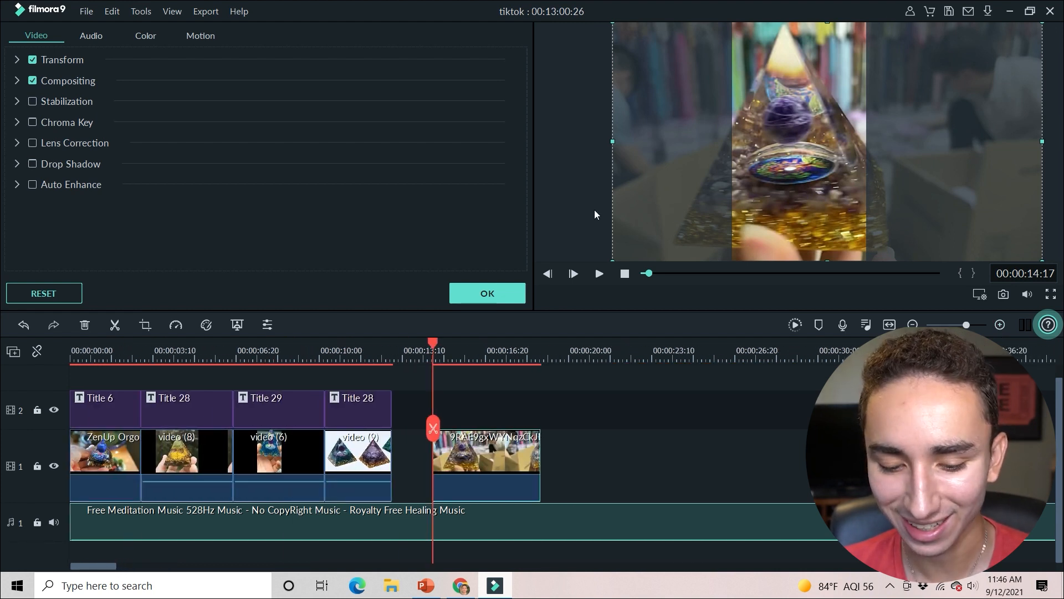
{"action": "left_click_drag", "start_coordinate": [472, 455], "coordinate": [447, 452]}
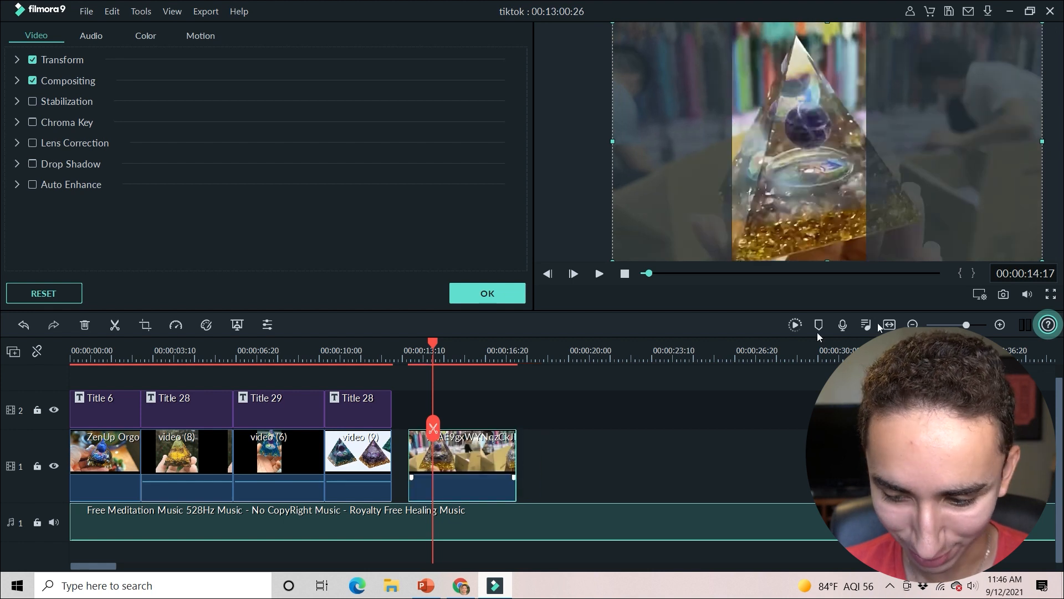
{"action": "left_click", "coordinate": [999, 325]}
{"action": "left_click_drag", "start_coordinate": [372, 460], "coordinate": [317, 460]}
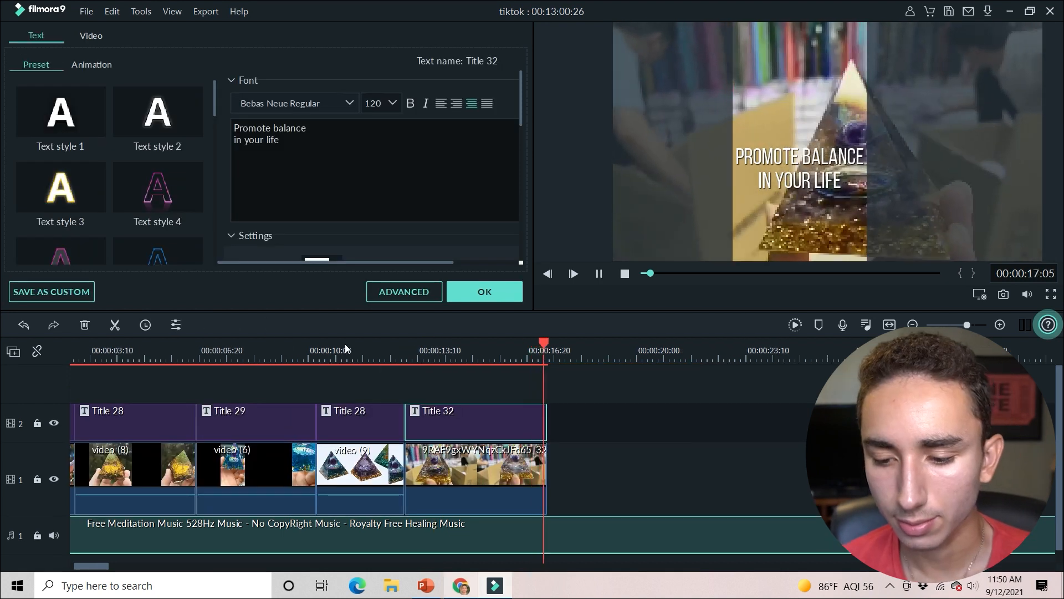
Shift the clip under the "Promote balance in your life" title leftward so the pyramid sits centered in the vertical frame.
{"action": "key", "text": "space"}
{"action": "left_click_drag", "start_coordinate": [545, 347], "coordinate": [521, 353]}
{"action": "double_click", "coordinate": [463, 464]}
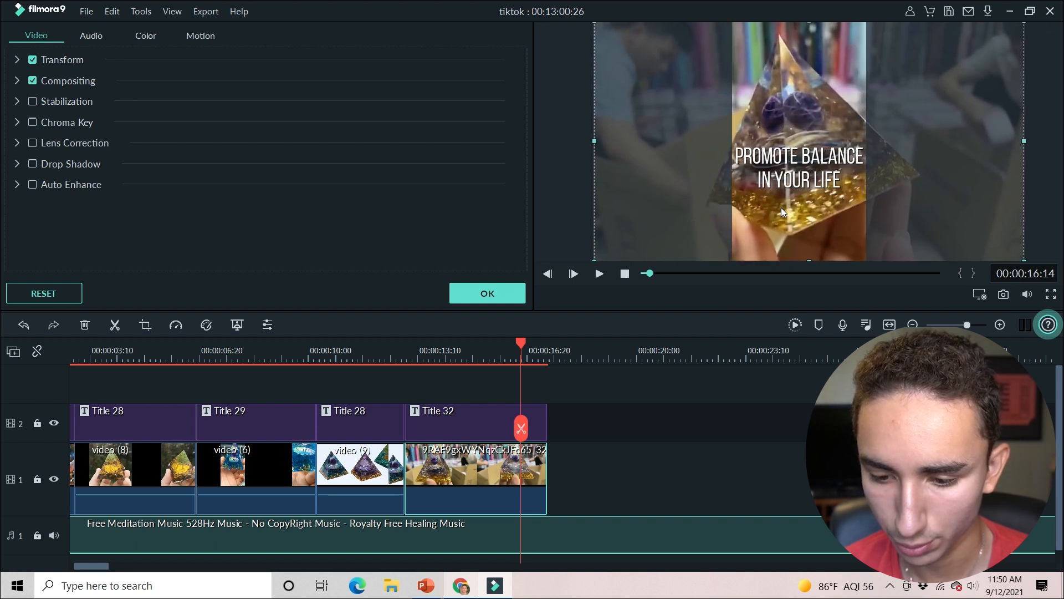
Play from the decoration title past the end of the "Promote balance in your life" clip and select the empty gap after it.
{"action": "left_click_drag", "start_coordinate": [525, 330], "coordinate": [383, 360]}
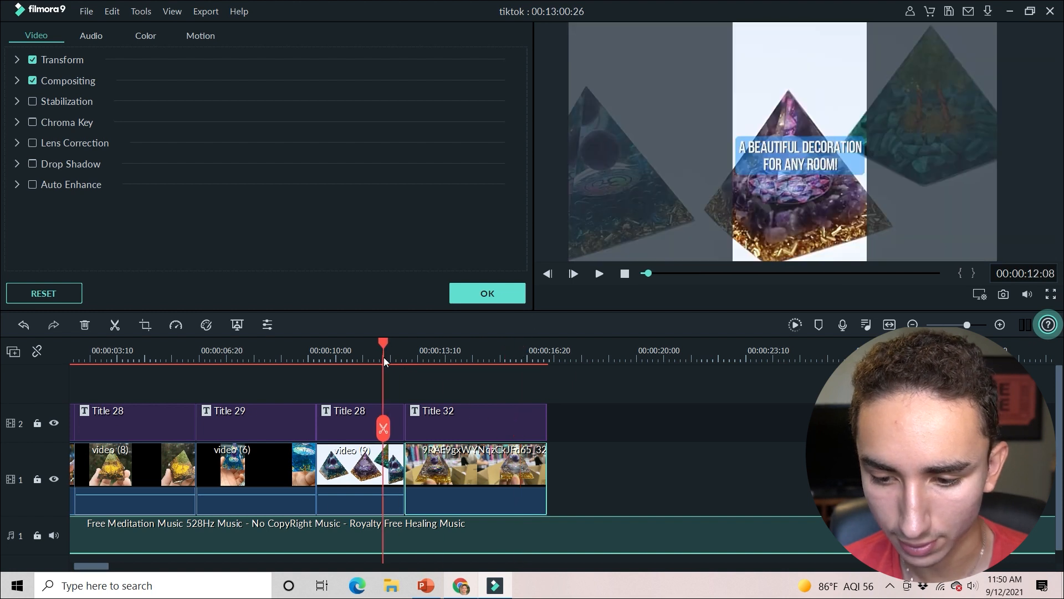
{"action": "key", "text": "space"}
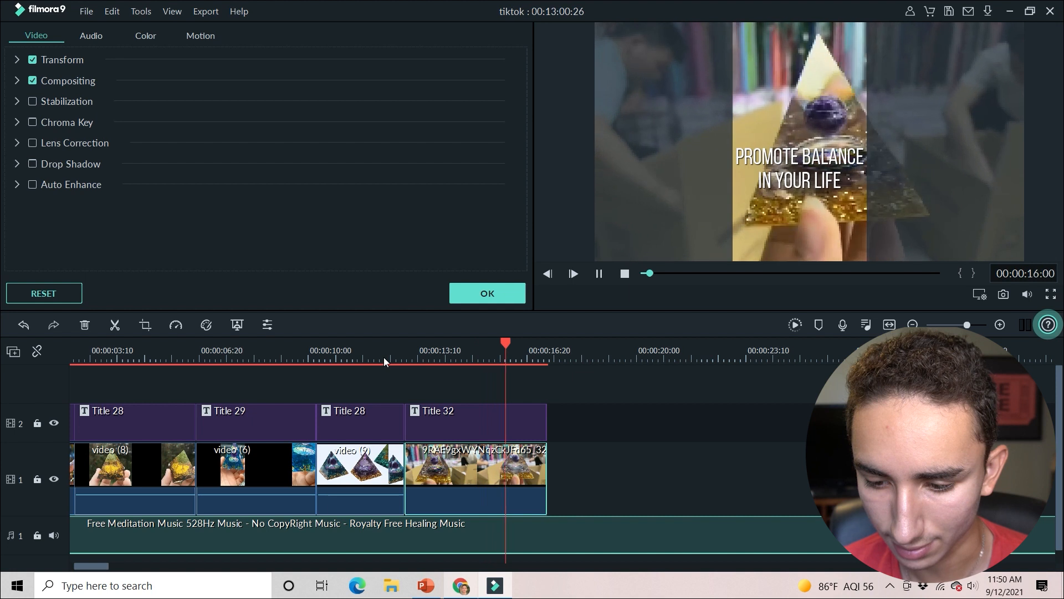
{"action": "key", "text": "space"}
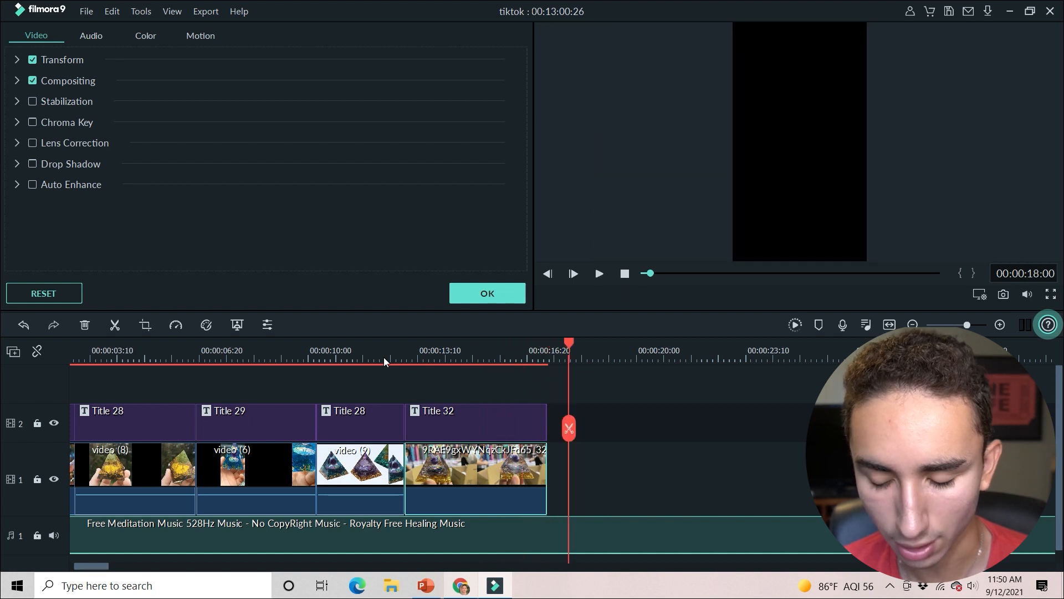
{"action": "left_click", "coordinate": [707, 461]}
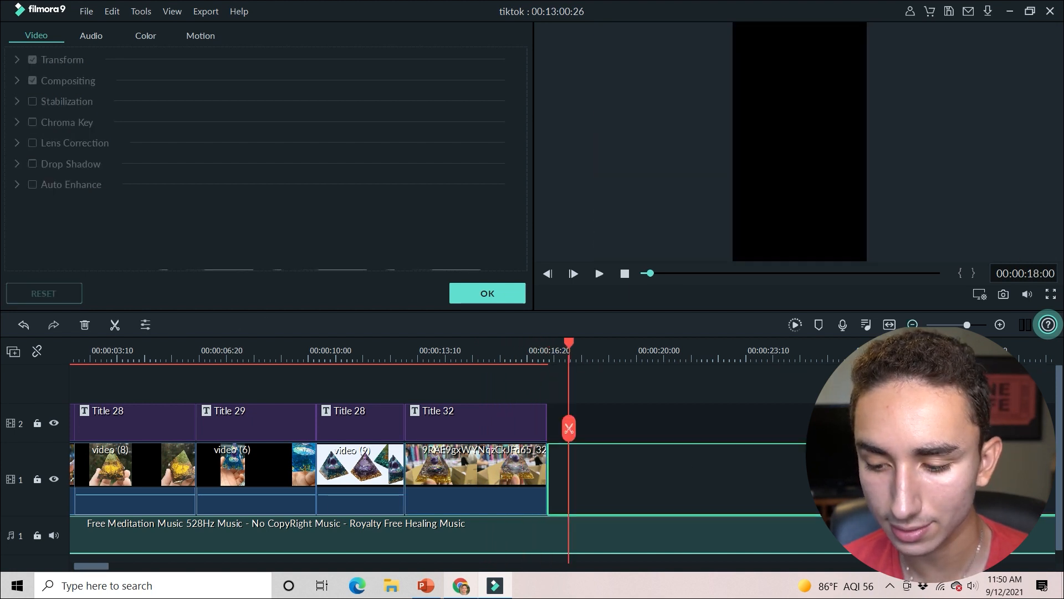
Select the line "Loved & Trusted By Over 1500+ Spiritual Souls" in the Understanding Customers document in Chrome, and return to Filmora.
{"action": "key", "text": "ctrl+minus"}
{"action": "key", "text": "ctrl+minus"}
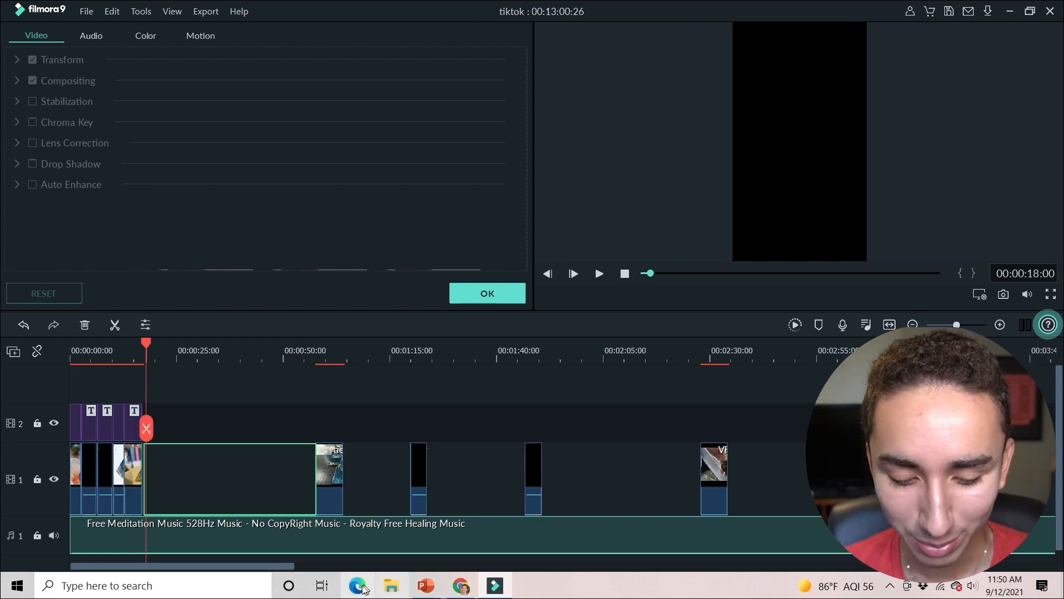
{"action": "left_click", "coordinate": [459, 588]}
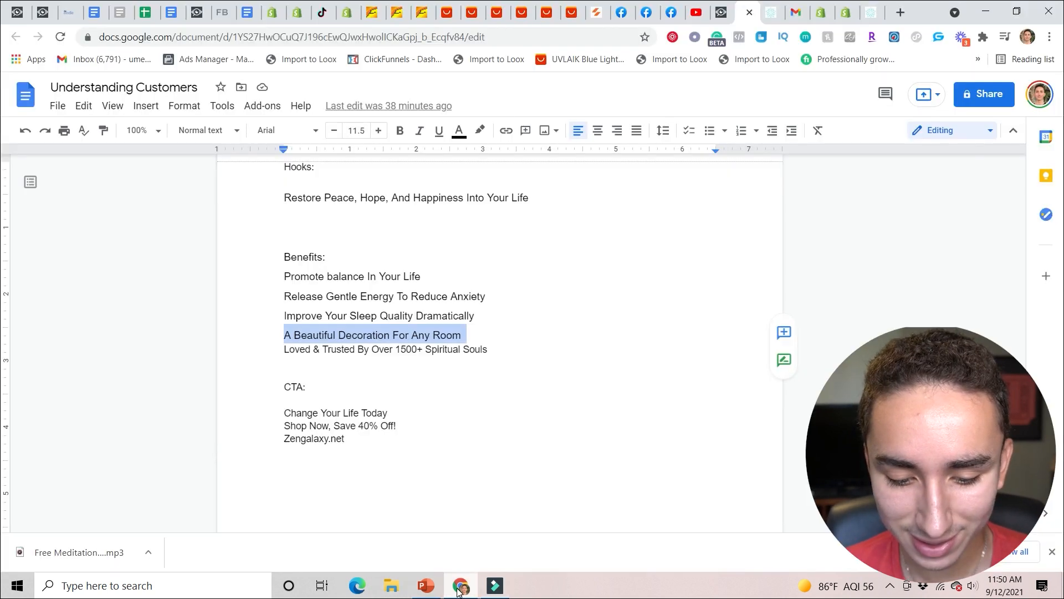
{"action": "triple_click", "coordinate": [382, 350]}
{"action": "left_click", "coordinate": [495, 585]}
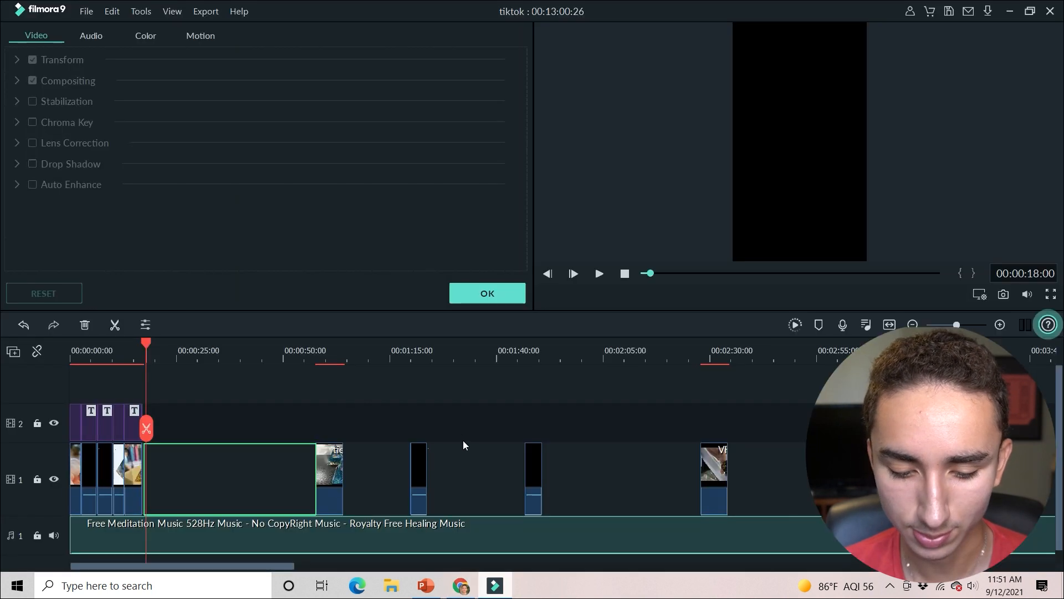
Move the amethyst pyramid testimonial clip from the unused footage into the gap after the "Promote balance in your life" clip.
{"action": "left_click_drag", "start_coordinate": [843, 471], "coordinate": [177, 447]}
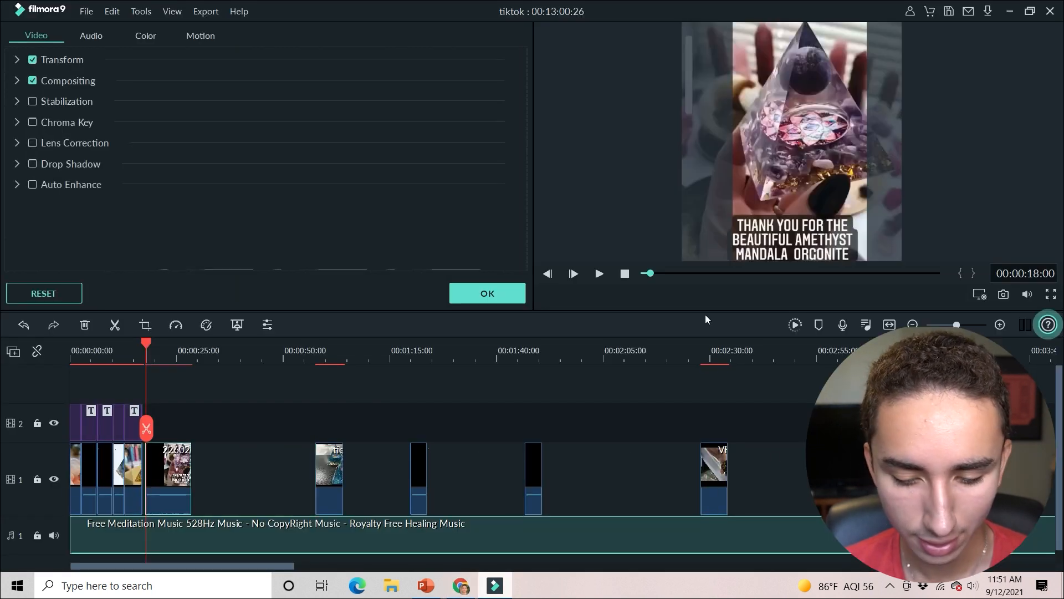
{"action": "left_click", "coordinate": [1001, 325]}
{"action": "left_click", "coordinate": [1000, 325]}
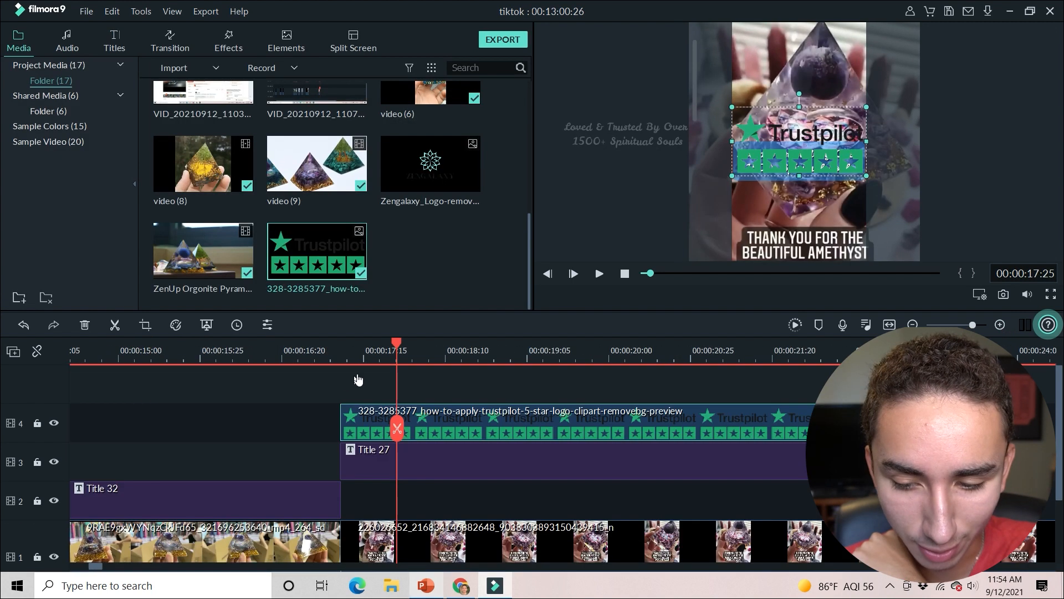
Shrink the Trustpilot logo into the upper-left corner of the vertical frame and play through the testimonial section.
{"action": "left_click_drag", "start_coordinate": [863, 112], "coordinate": [773, 44]}
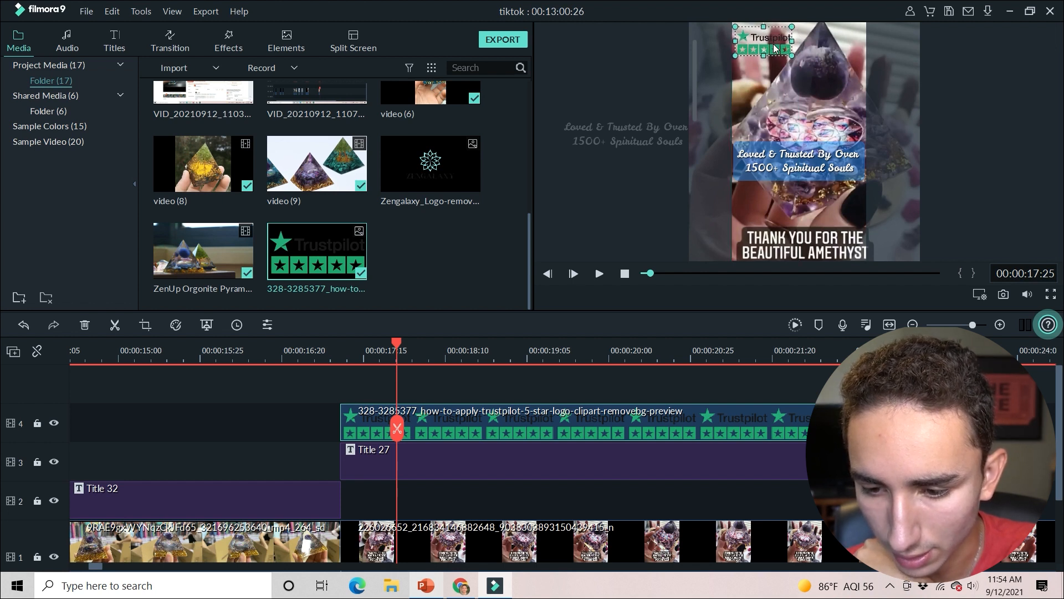
{"action": "left_click", "coordinate": [442, 389]}
{"action": "left_click_drag", "start_coordinate": [402, 345], "coordinate": [186, 350]}
{"action": "key", "text": "space"}
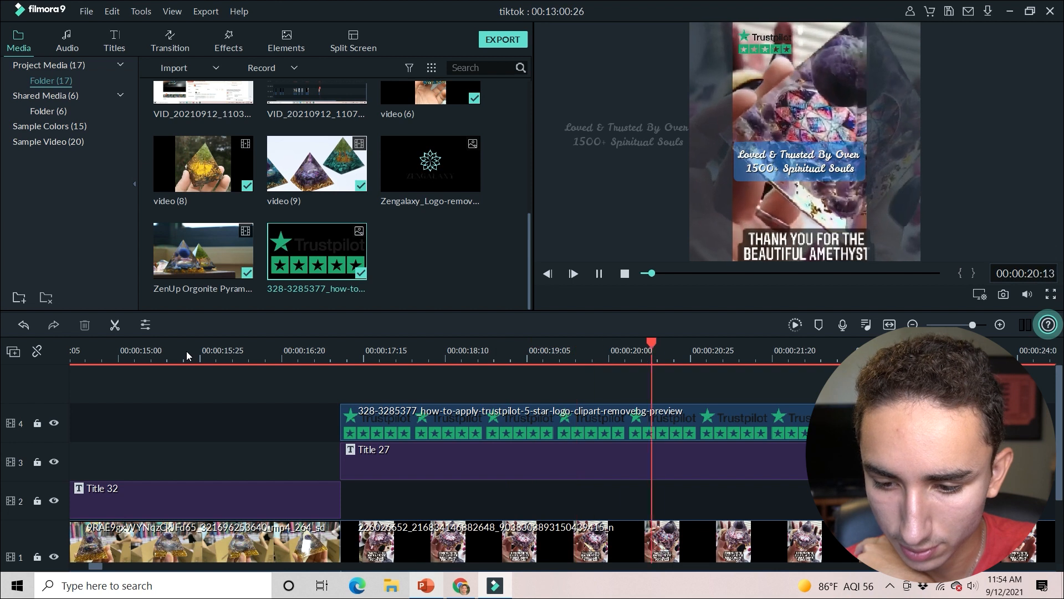
{"action": "key", "text": "space"}
{"action": "left_click_drag", "start_coordinate": [840, 357], "coordinate": [284, 342]}
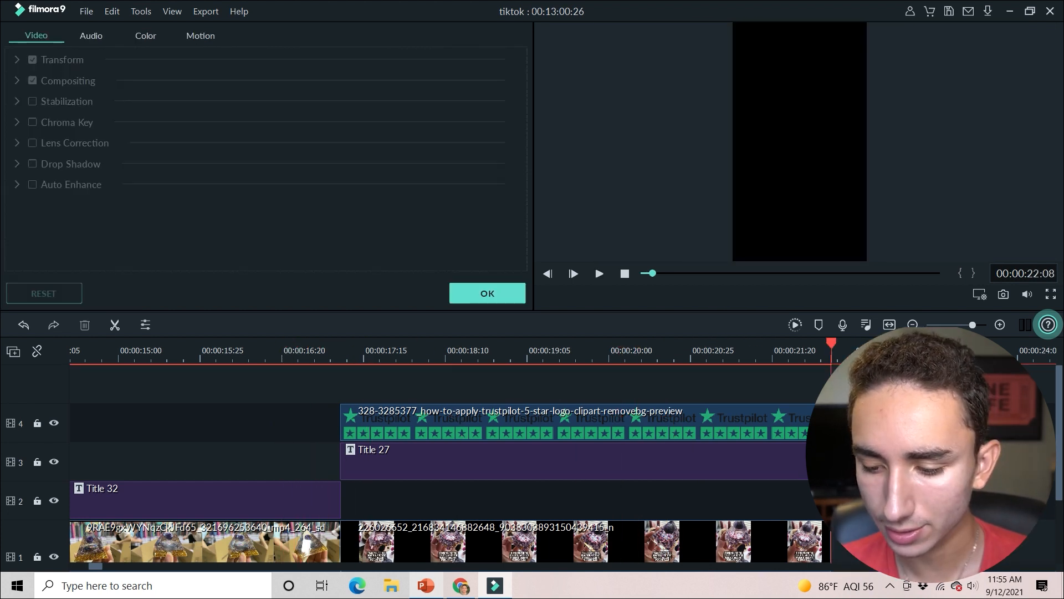
Move the unused clip of the hand-held blue pyramid close to the end of the testimonial clip.
{"action": "key", "text": "ctrl+minus"}
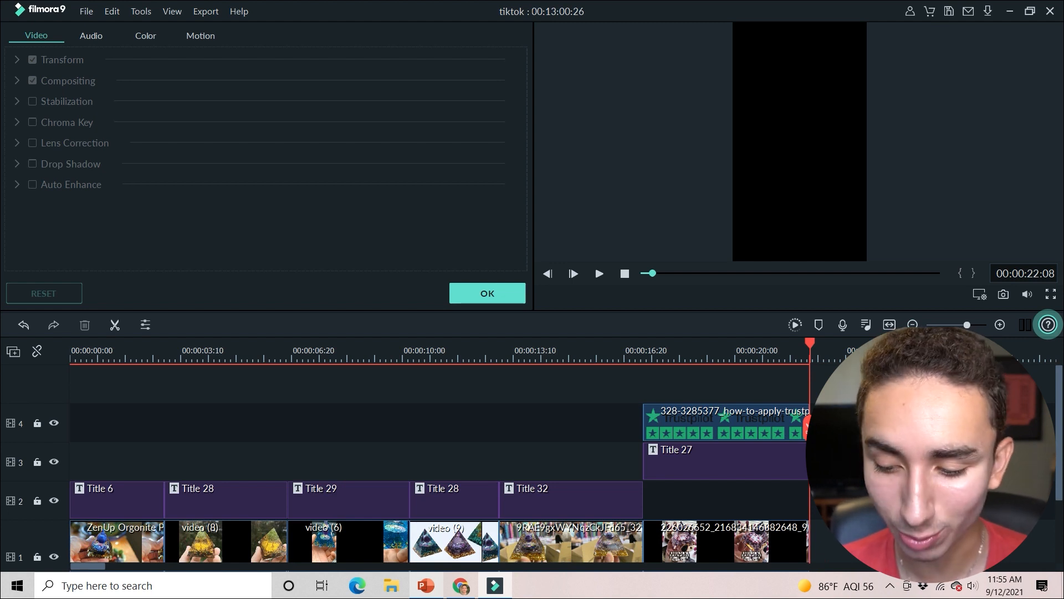
{"action": "scroll", "coordinate": [1060, 396], "scroll_direction": "down", "scroll_amount": 2}
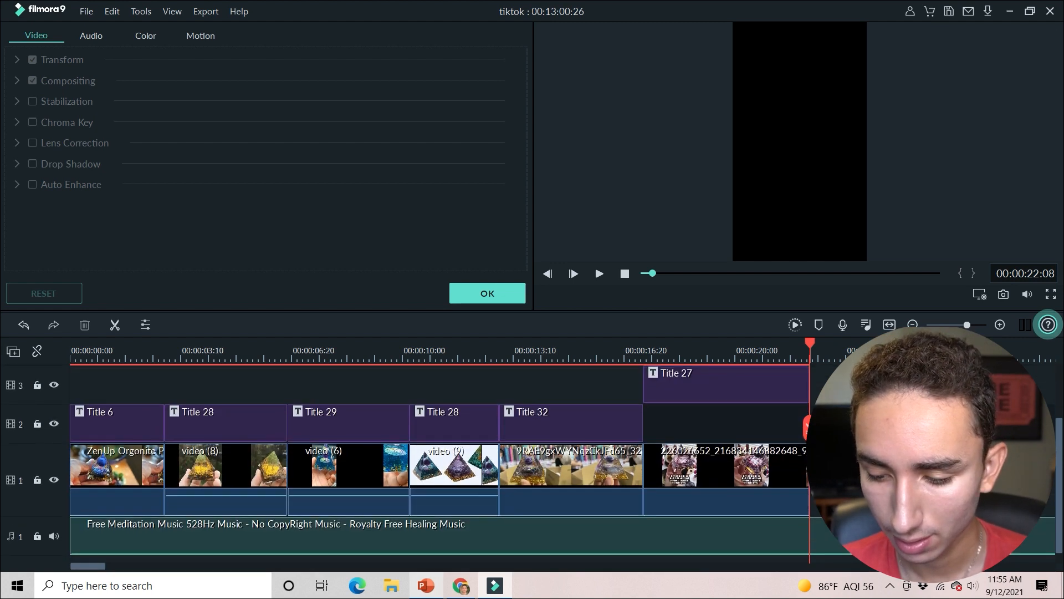
{"action": "key", "text": "ctrl+minus"}
{"action": "key", "text": "ctrl+minus"}
{"action": "left_click", "coordinate": [426, 467]}
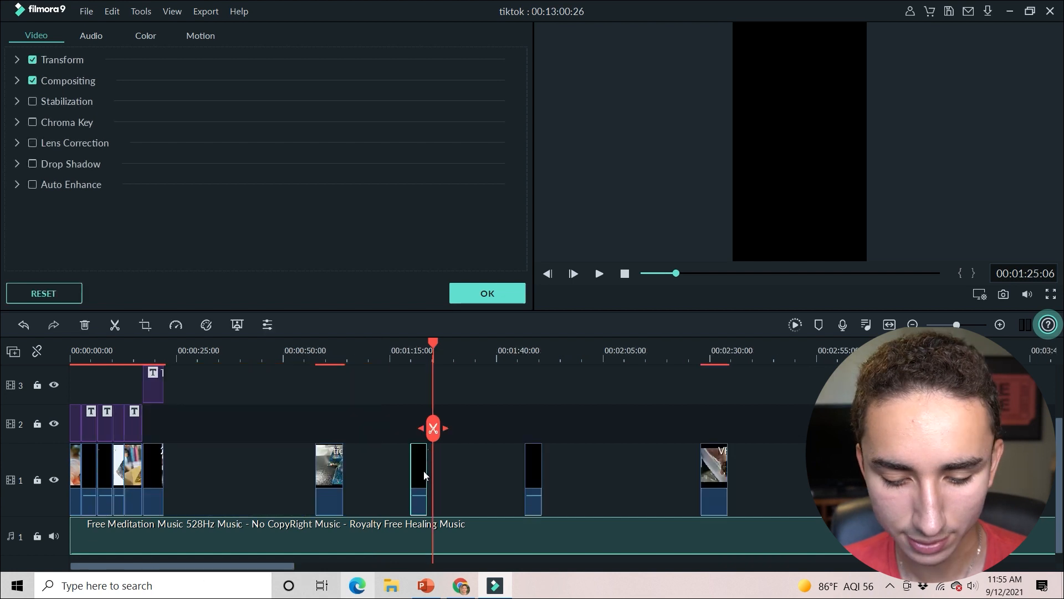
{"action": "left_click_drag", "start_coordinate": [189, 478], "coordinate": [186, 480]}
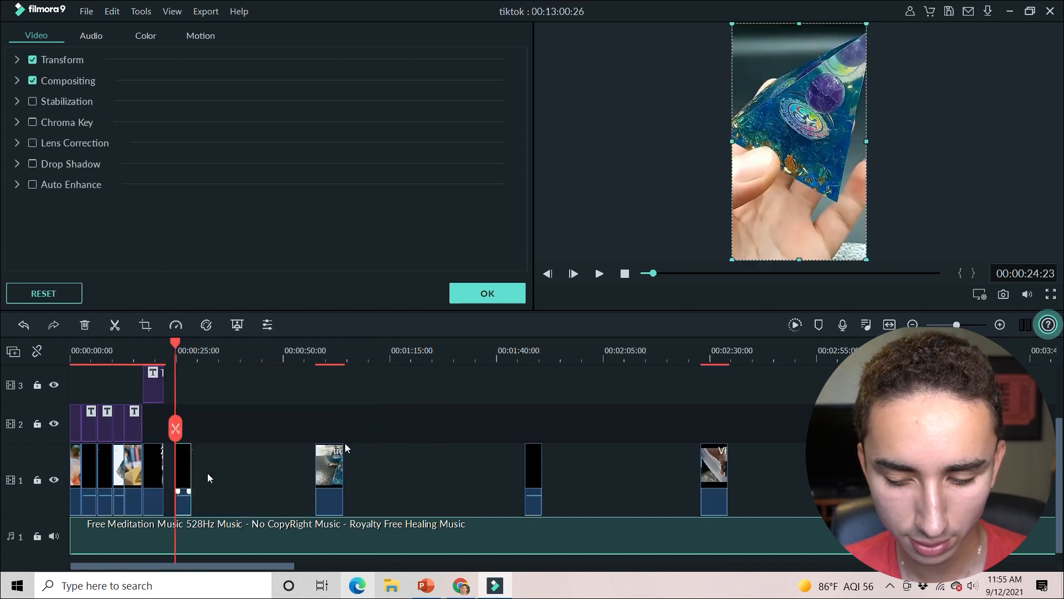
Close the gap before the hand-held blue pyramid clip so it starts directly after the testimonial clip.
{"action": "left_click", "coordinate": [999, 325]}
{"action": "left_click", "coordinate": [1000, 325]}
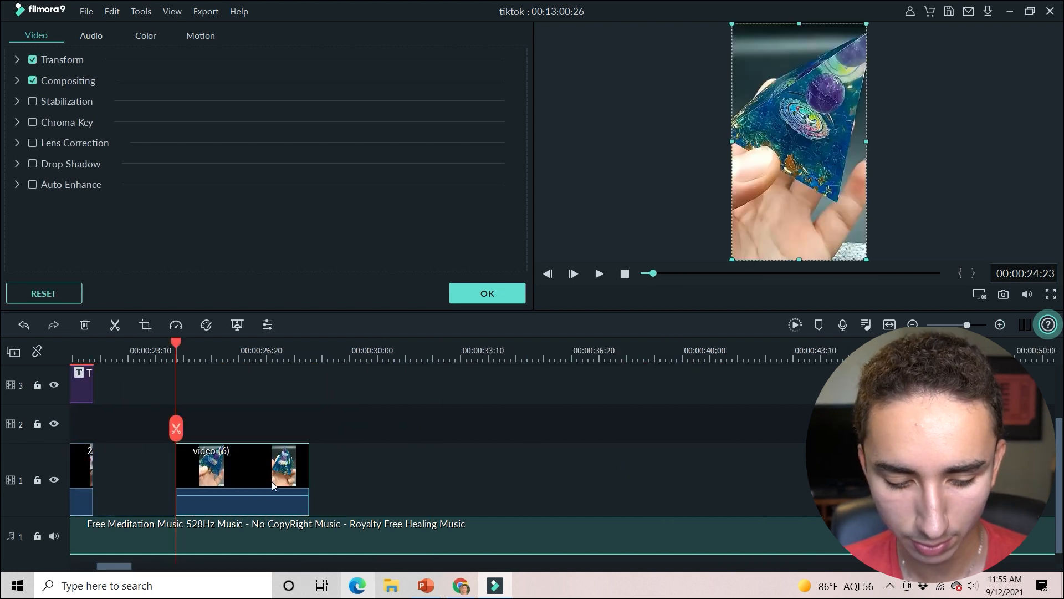
{"action": "left_click_drag", "start_coordinate": [123, 567], "coordinate": [115, 567]}
{"action": "left_click_drag", "start_coordinate": [441, 470], "coordinate": [357, 468]}
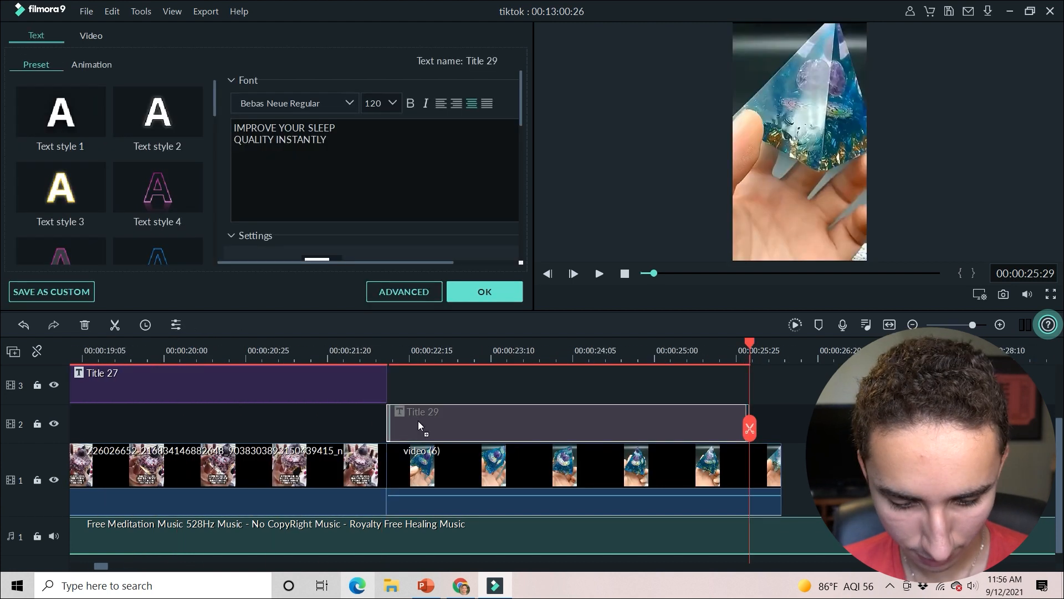
Select the sleep quality title over the final clip for editing and copy the three CTA lines from the Google Docs document in Chrome.
{"action": "left_click_drag", "start_coordinate": [400, 359], "coordinate": [394, 364]}
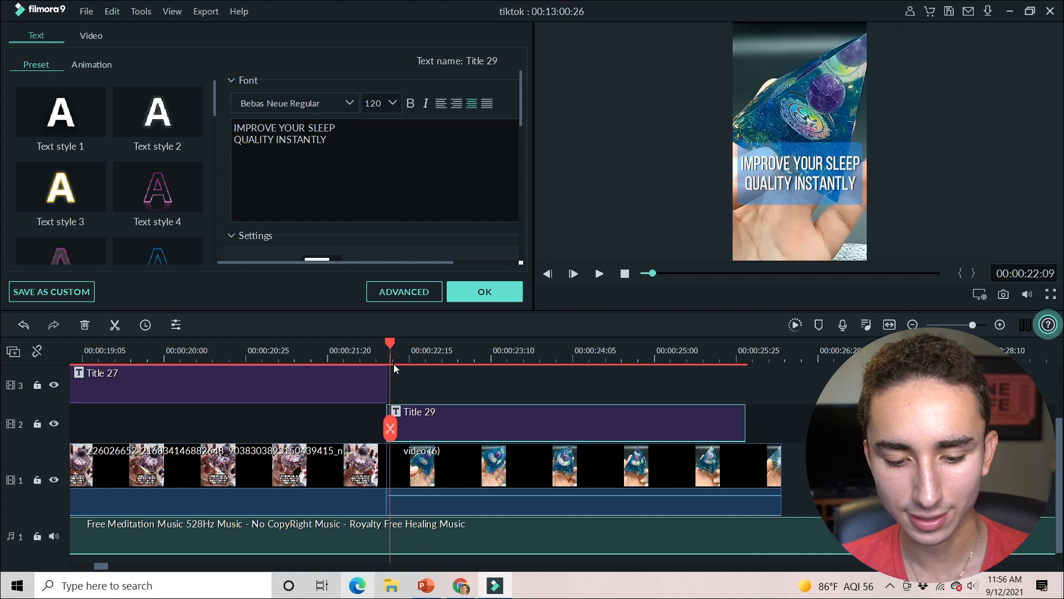
{"action": "right_click", "coordinate": [451, 419]}
{"action": "left_click", "coordinate": [481, 391]}
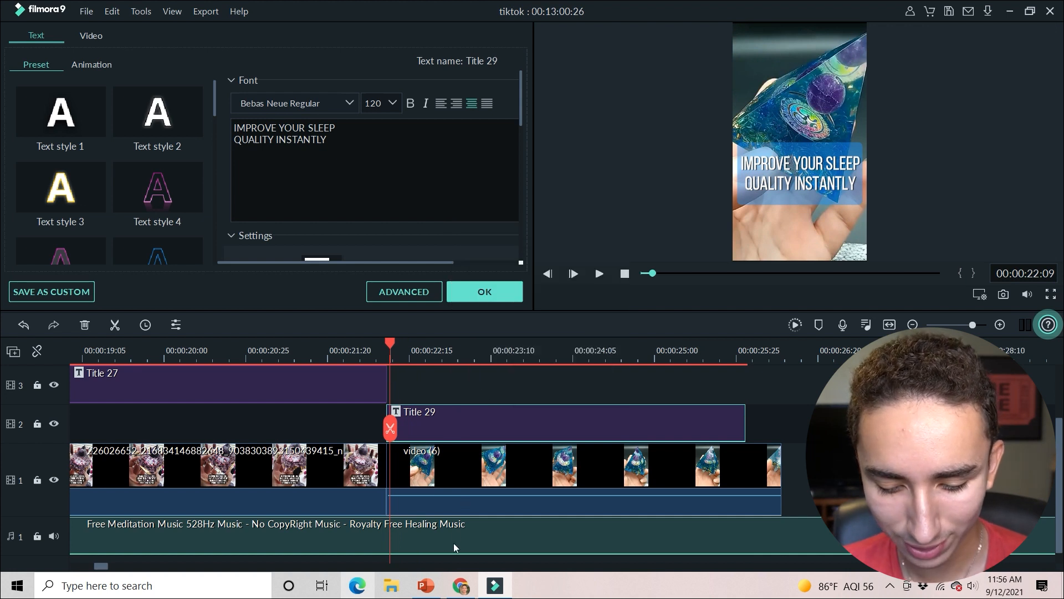
{"action": "left_click", "coordinate": [461, 586]}
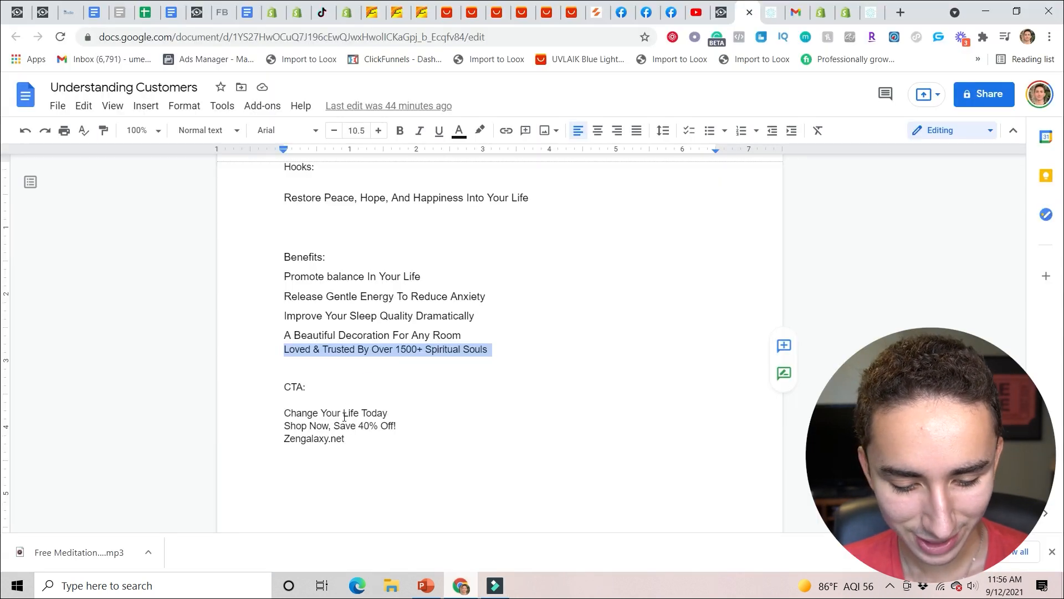
{"action": "left_click_drag", "start_coordinate": [281, 413], "coordinate": [405, 446]}
{"action": "key", "text": "ctrl+c"}
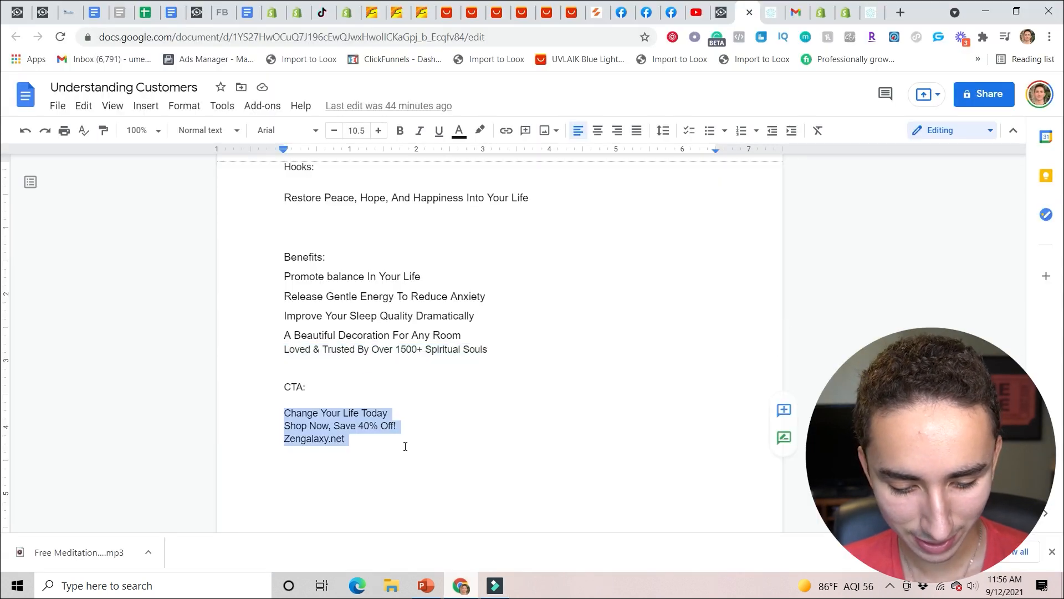
Back in Filmora, replace the title's text with "Change Your Life Today", "Shop Now, Save 40% Off!" and "Zengalaxy.net" on three lines.
{"action": "left_click", "coordinate": [496, 584]}
{"action": "key", "text": "ctrl+a"}
{"action": "key", "text": "ctrl+v"}
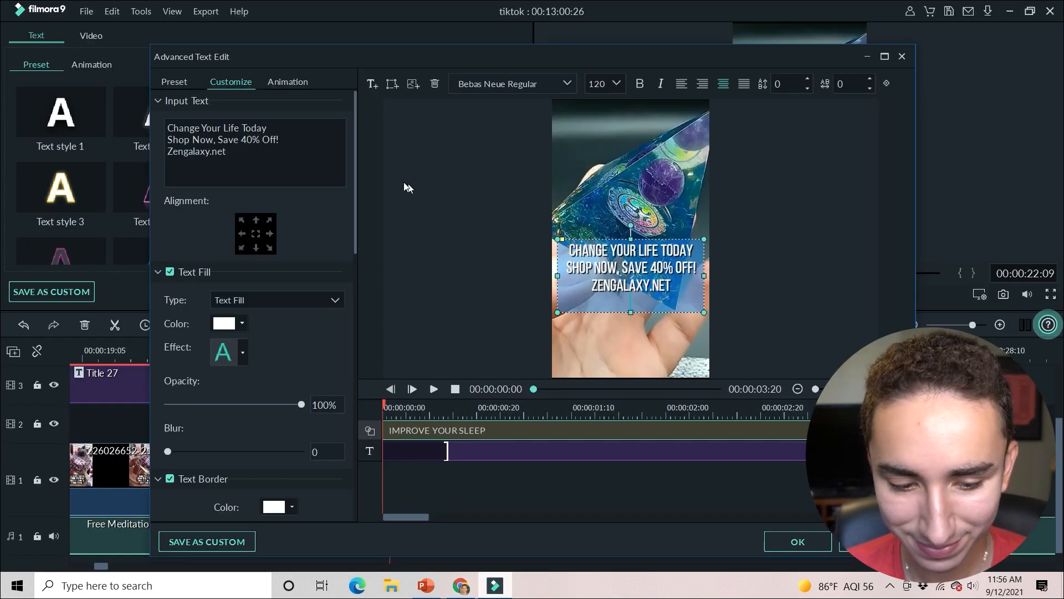
{"action": "key", "text": "BackSpace"}
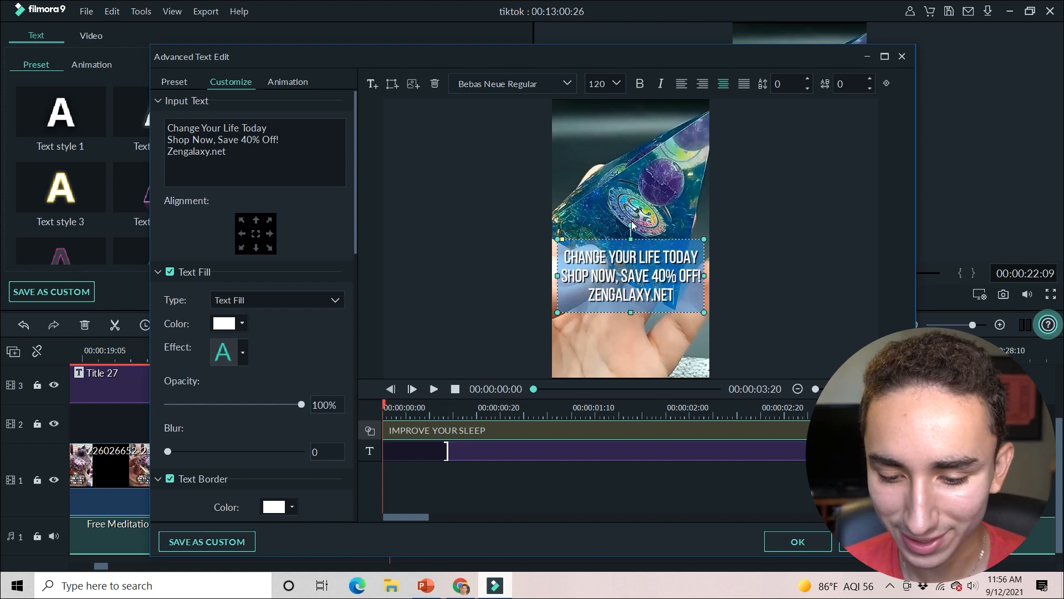
Give the call-to-action title's background shape a dark purple fill and apply the title edits.
{"action": "scroll", "coordinate": [231, 341], "scroll_direction": "down", "scroll_amount": 10}
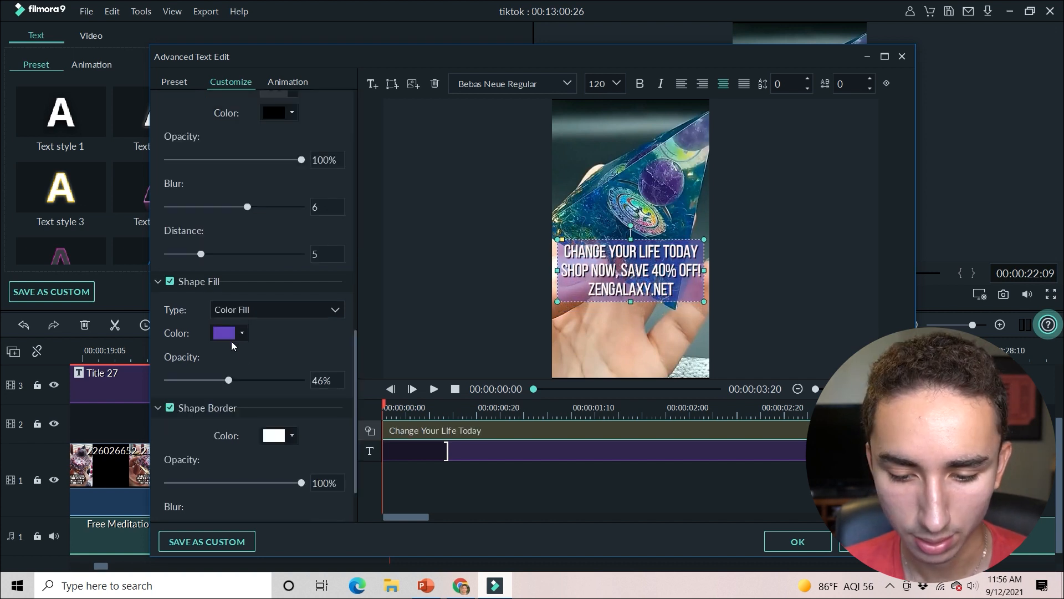
{"action": "left_click", "coordinate": [242, 333]}
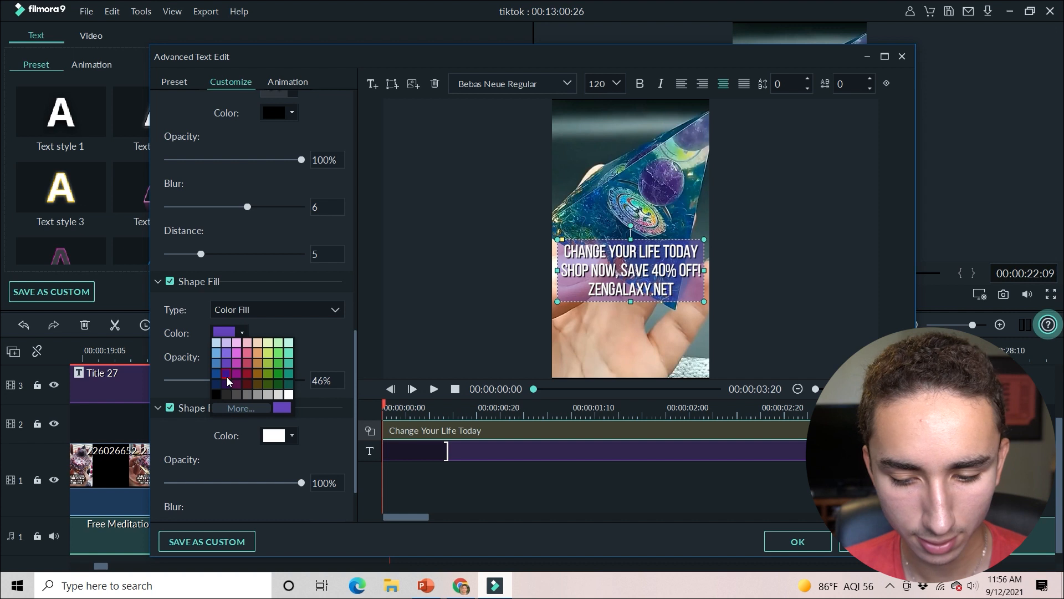
{"action": "left_click", "coordinate": [227, 377]}
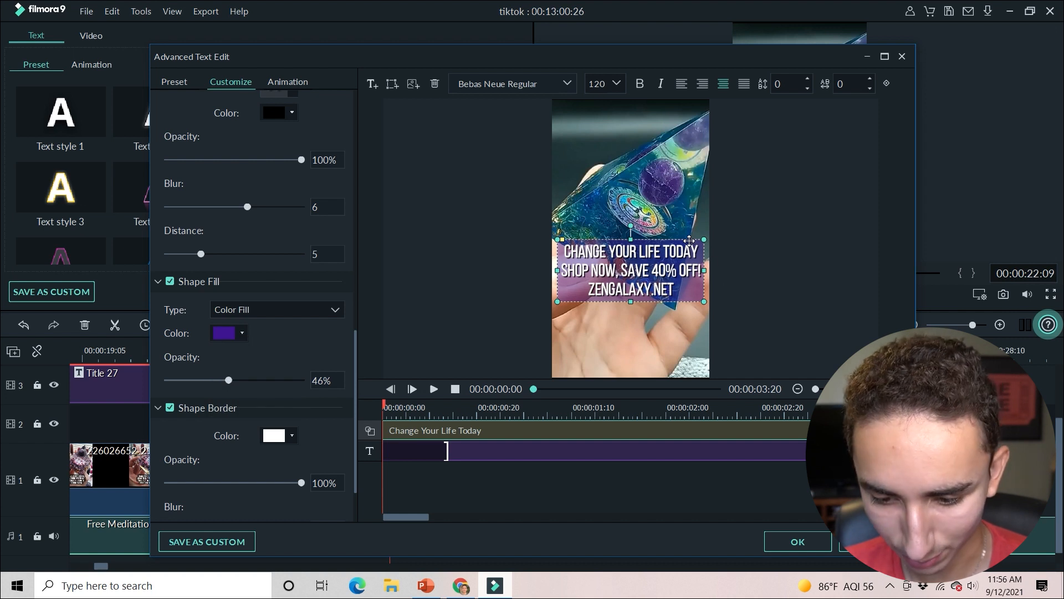
{"action": "left_click_drag", "start_coordinate": [689, 236], "coordinate": [694, 238]}
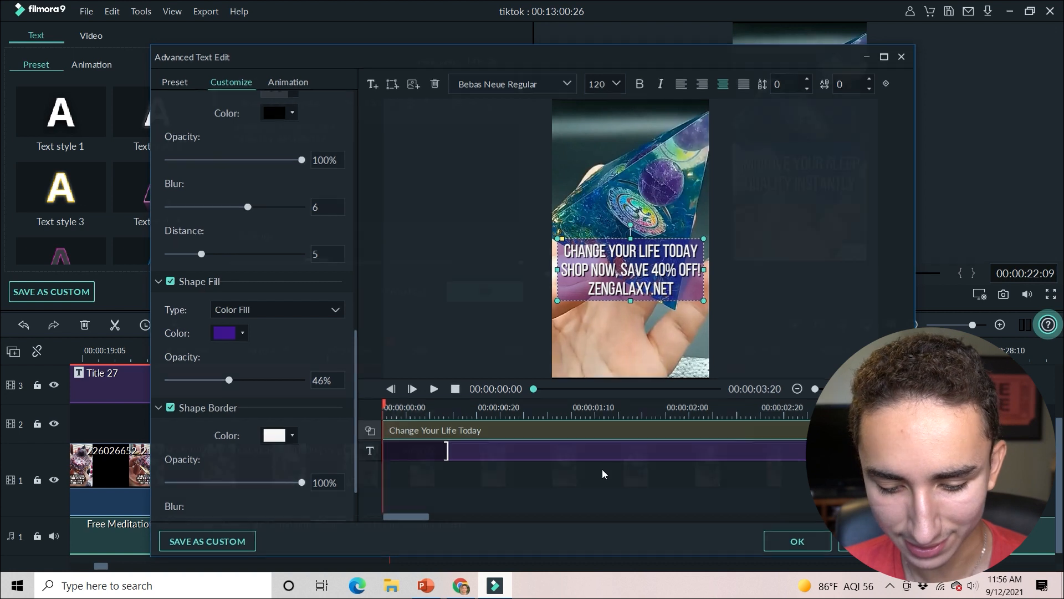
{"action": "left_click", "coordinate": [798, 542]}
Split the tracks at 00:00:24:25 and delete the title, footage and music after that point.
{"action": "mouse_move", "coordinate": [392, 359]}
{"action": "left_mouse_down"}
{"action": "mouse_move", "coordinate": [727, 434]}
{"action": "mouse_move", "coordinate": [423, 422]}
{"action": "mouse_move", "coordinate": [642, 426]}
{"action": "left_mouse_up"}
{"action": "left_click", "coordinate": [530, 383]}
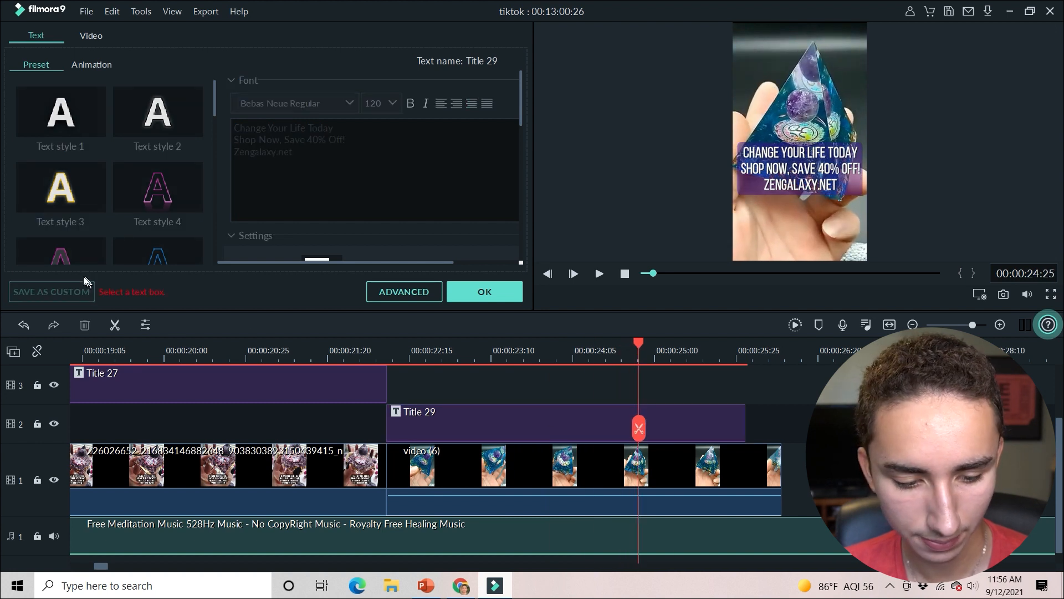
{"action": "left_click", "coordinate": [114, 326]}
{"action": "right_click", "coordinate": [699, 534]}
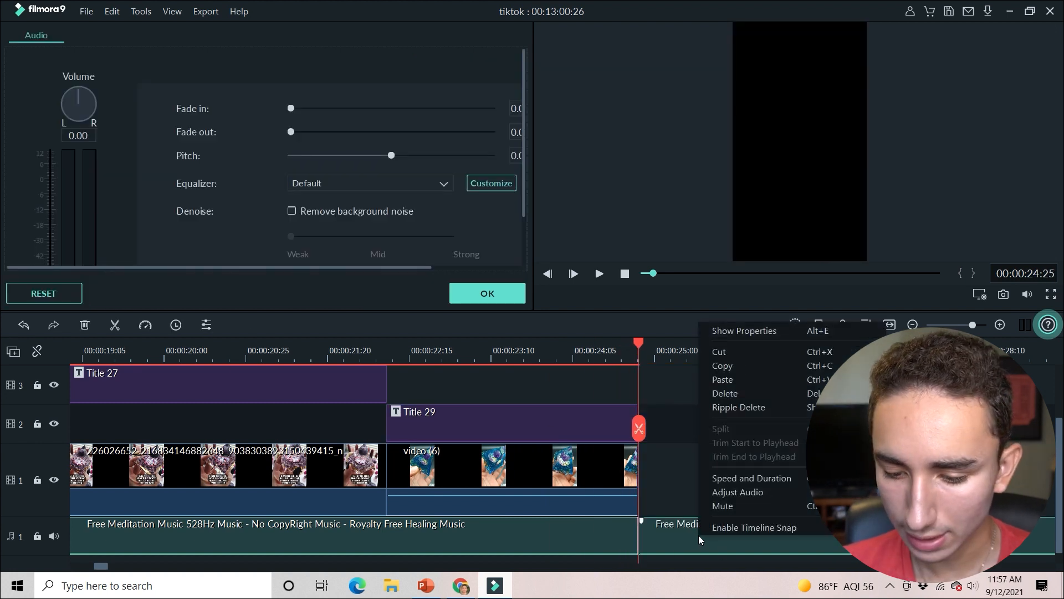
{"action": "left_click", "coordinate": [734, 392]}
{"action": "key", "text": "space"}
{"action": "key", "text": "space"}
{"action": "left_click", "coordinate": [912, 324]}
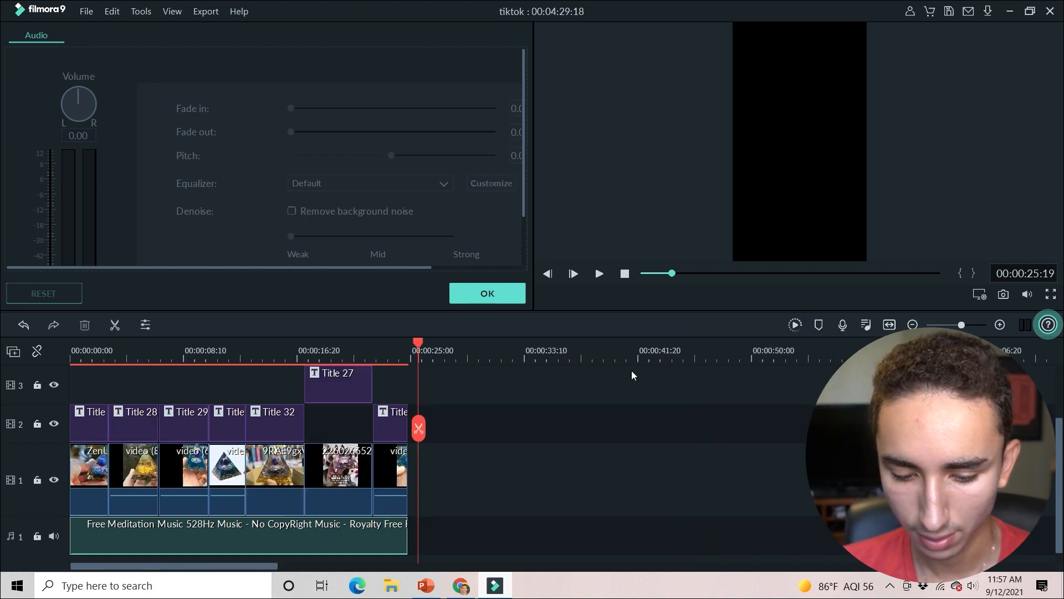
Play the whole ad in full screen from the beginning through the call-to-action title.
{"action": "left_click_drag", "start_coordinate": [418, 349], "coordinate": [7, 406]}
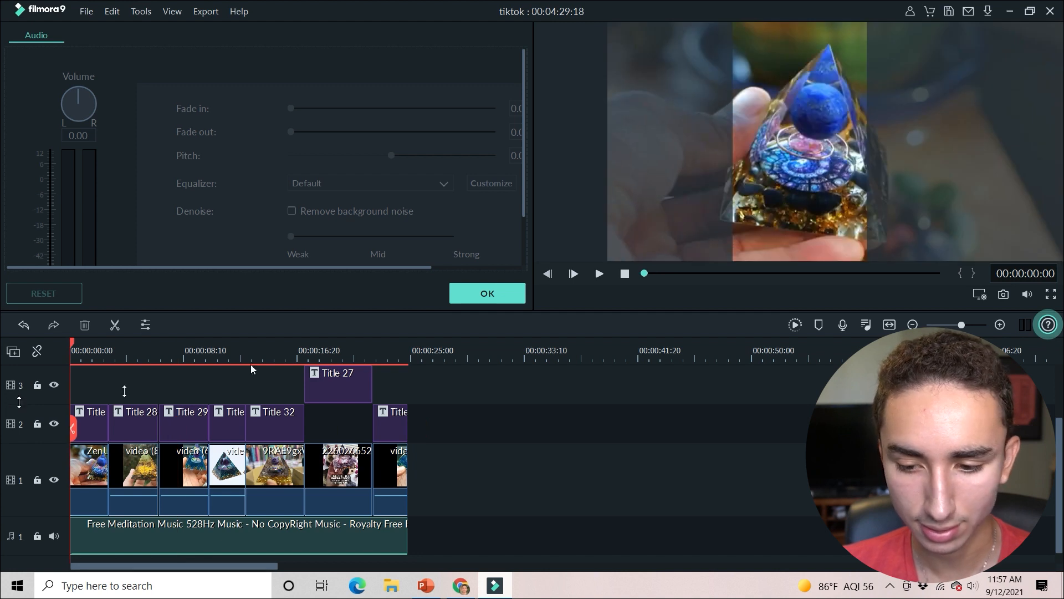
{"action": "left_click", "coordinate": [1051, 294]}
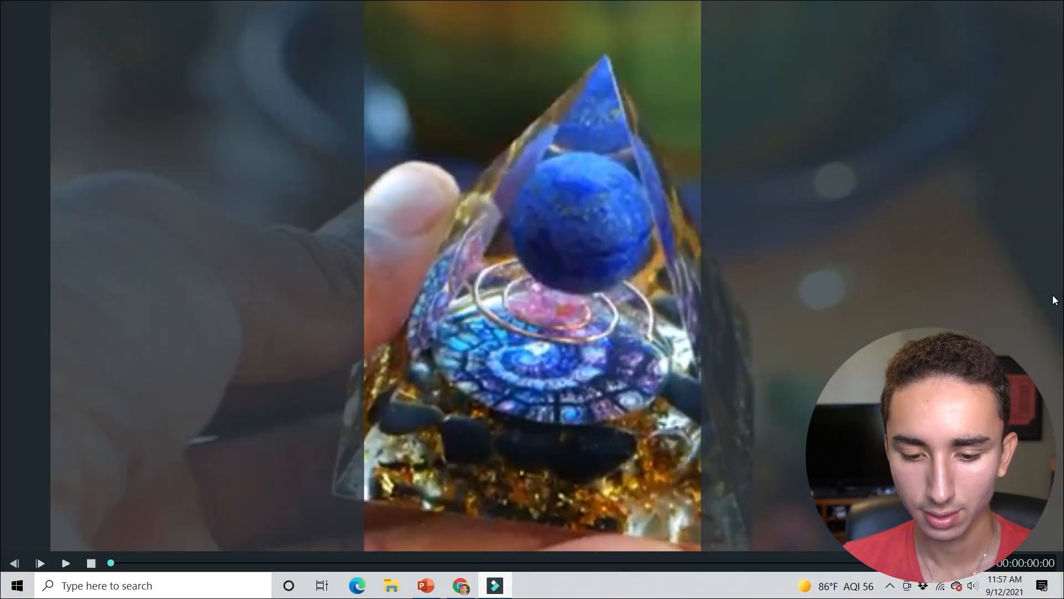
{"action": "key", "text": "space"}
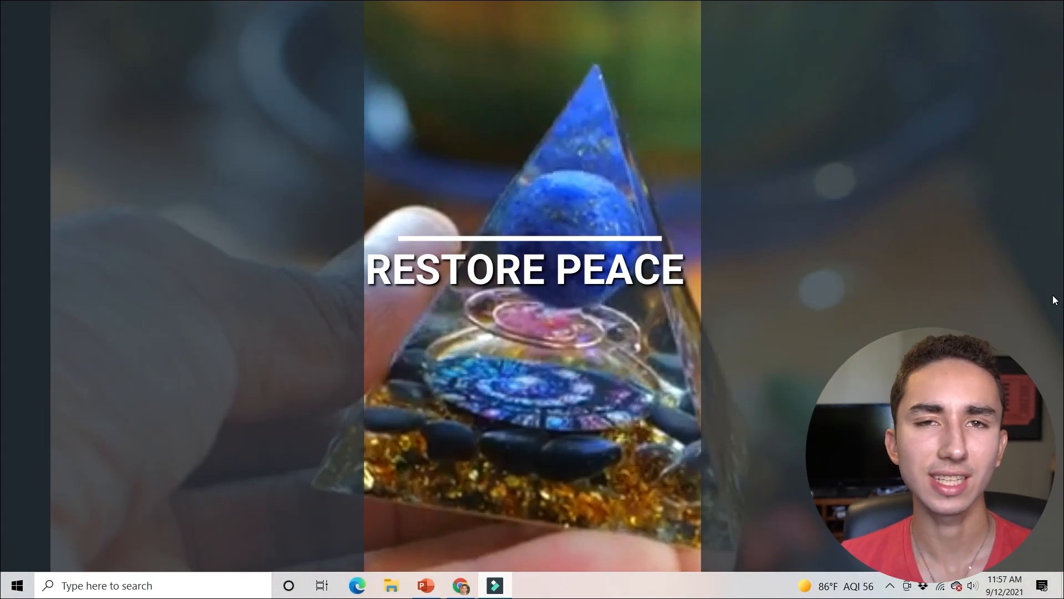
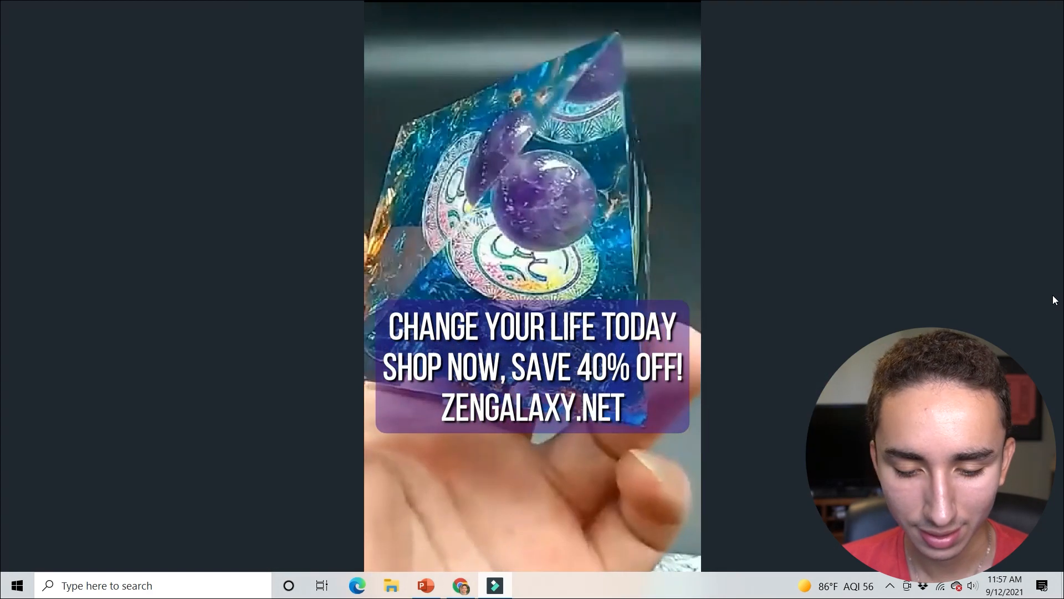
{"action": "key", "text": "Escape"}
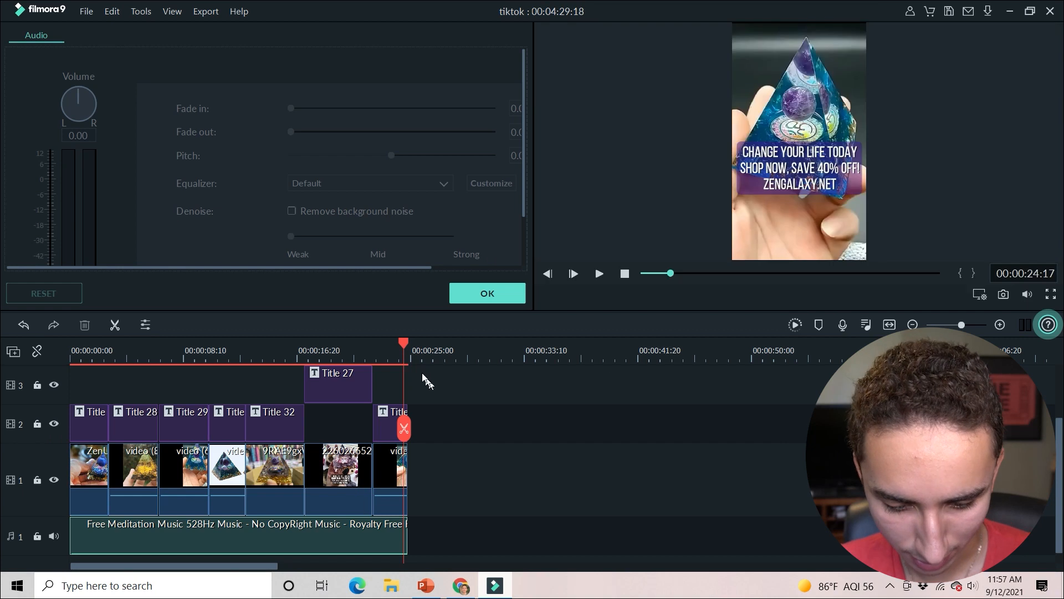
{"action": "left_click_drag", "start_coordinate": [409, 342], "coordinate": [361, 342]}
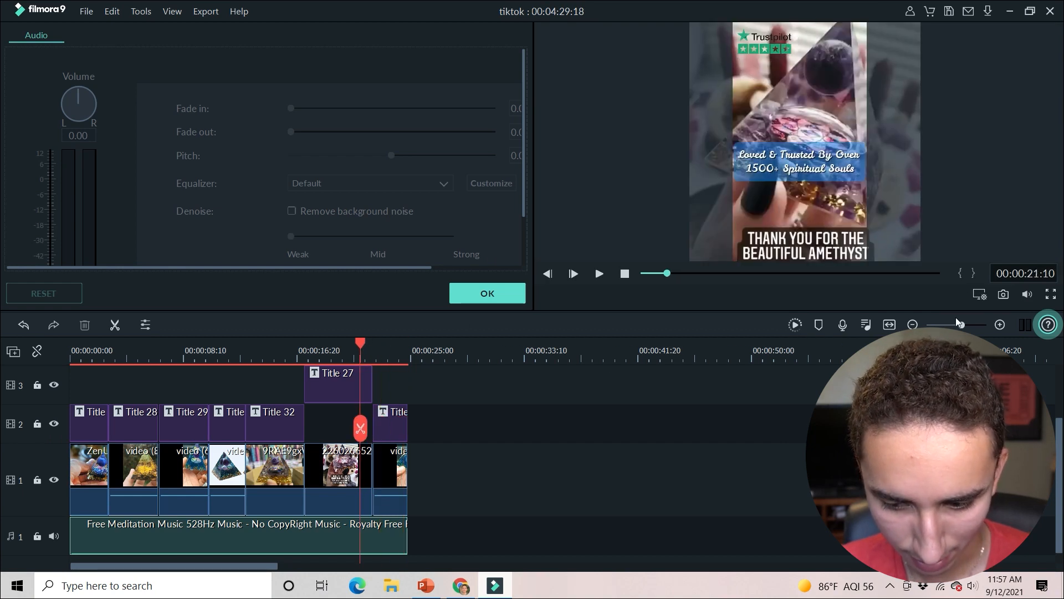
{"action": "left_click", "coordinate": [1000, 324]}
{"action": "scroll", "coordinate": [517, 424], "scroll_direction": "right", "scroll_amount": 3}
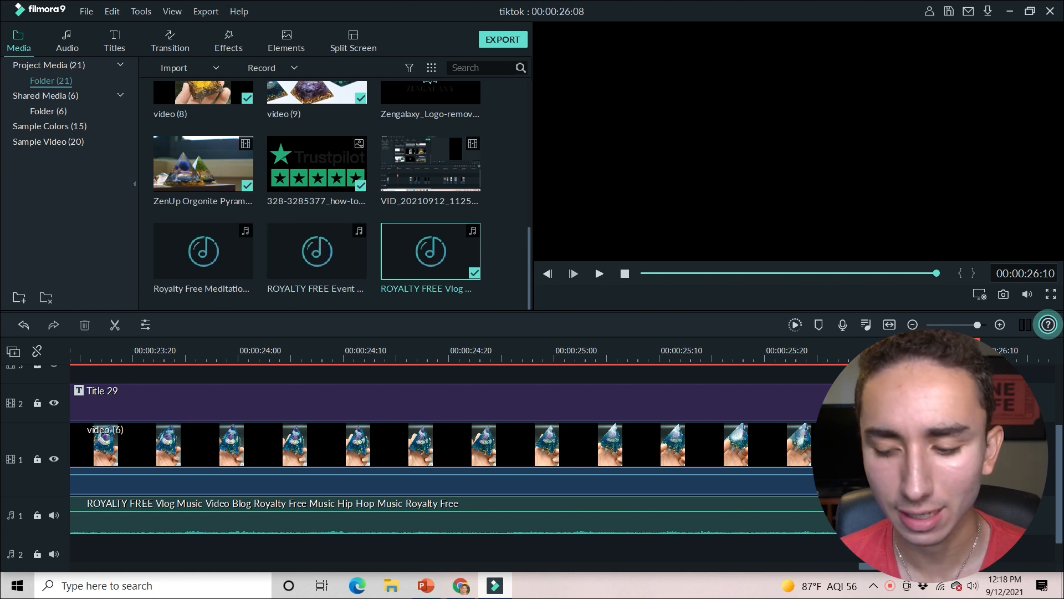
{"action": "left_click", "coordinate": [913, 324]}
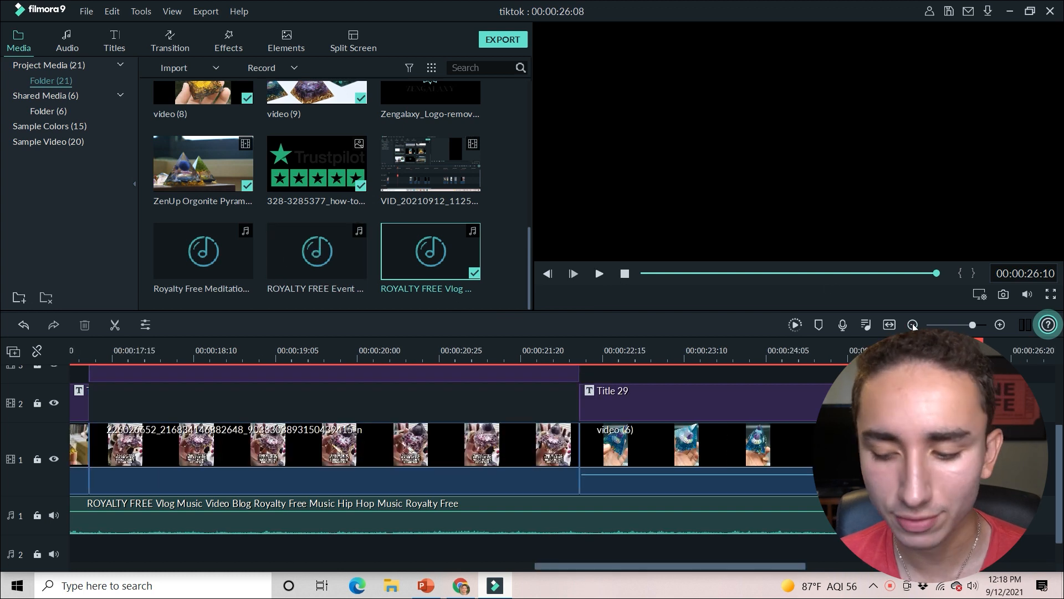
{"action": "left_click", "coordinate": [913, 325]}
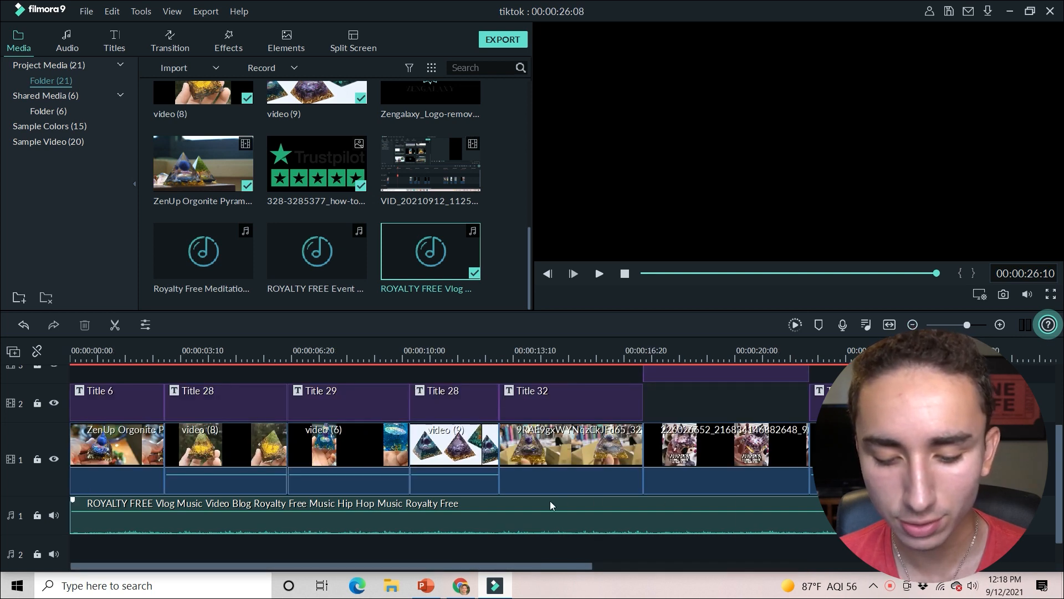
{"action": "mouse_move", "coordinate": [542, 509]}
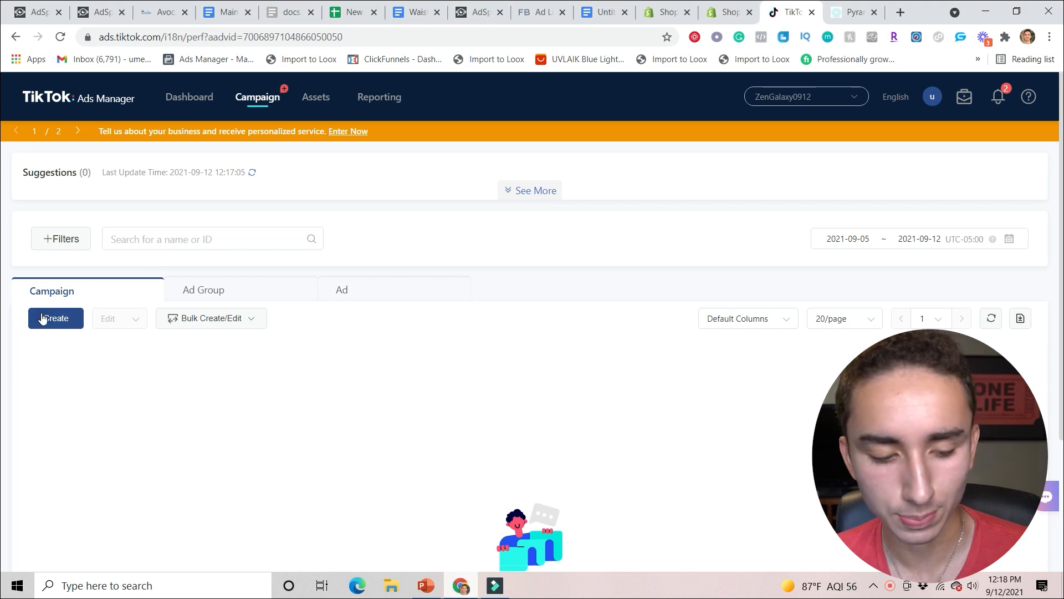
Switch to TikTok Ads Manager and create a new campaign with the Conversions objective, continuing from the last edit.
{"action": "left_click", "coordinate": [43, 319]}
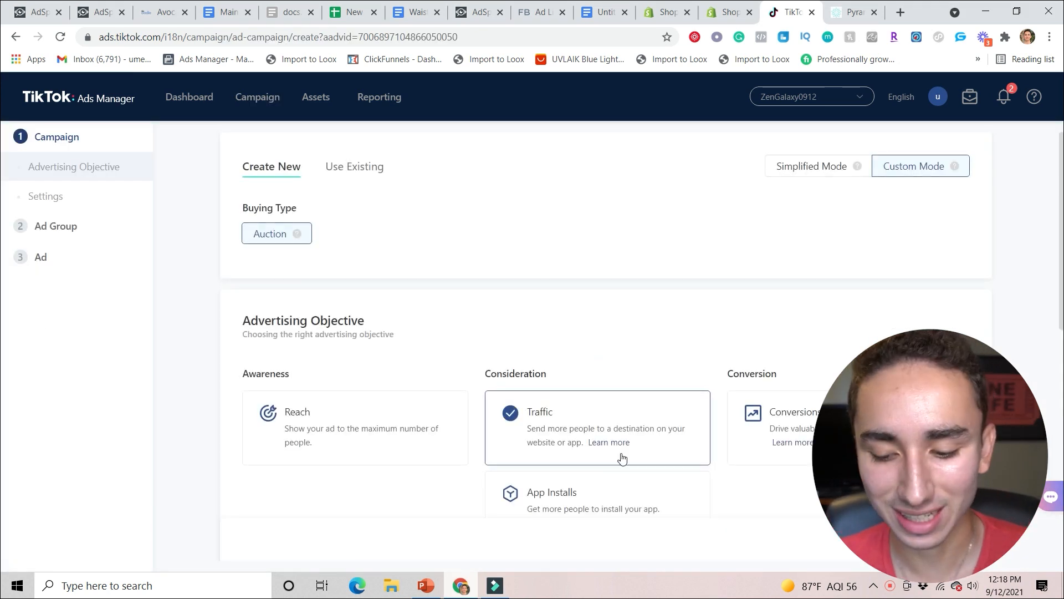
{"action": "left_click", "coordinate": [817, 409]}
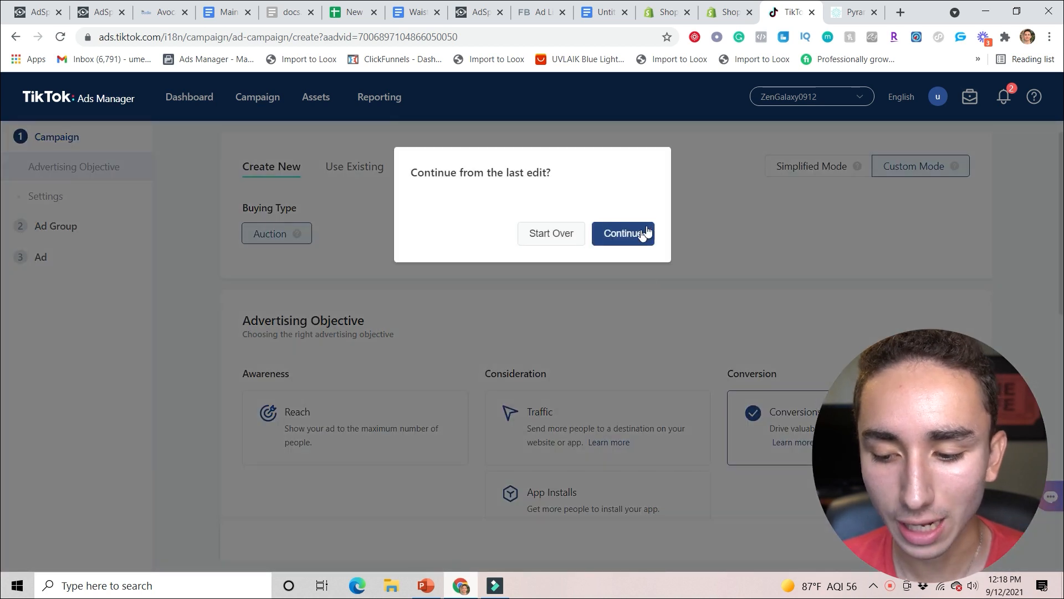
{"action": "left_click", "coordinate": [615, 235]}
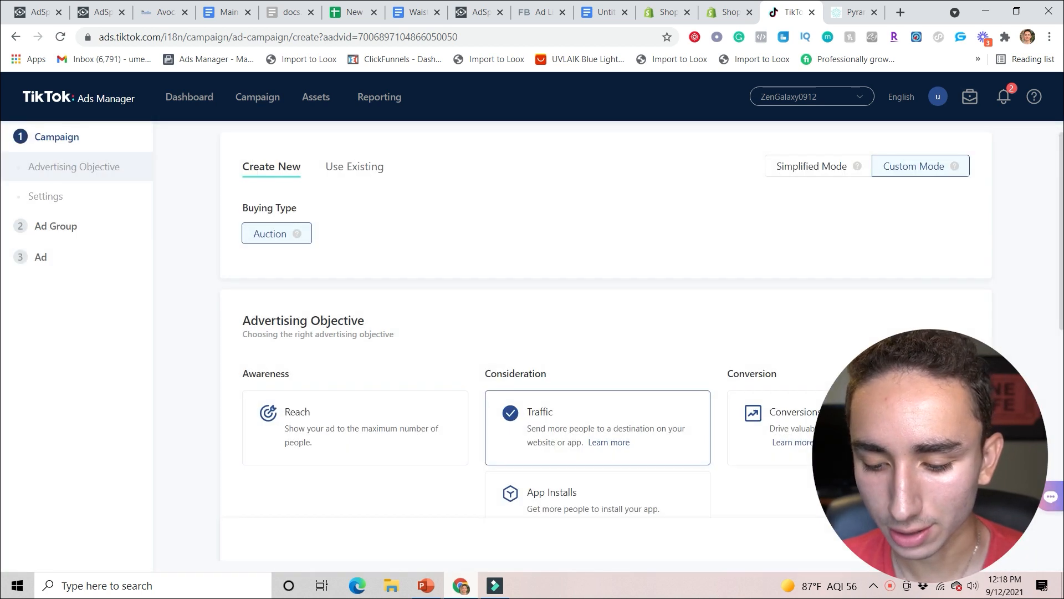
Name the campaign "Crystal Pryamid BEP $35" and proceed to the ad group setup.
{"action": "scroll", "coordinate": [416, 280], "scroll_direction": "down", "scroll_amount": 10}
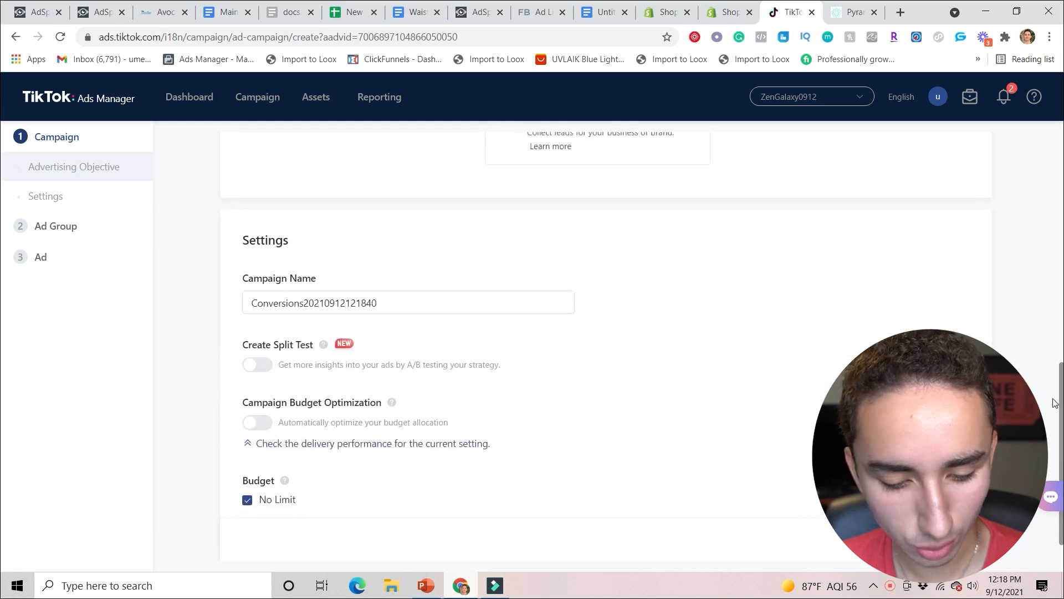
{"action": "left_click", "coordinate": [416, 297]}
{"action": "key", "text": "ctrl+a"}
{"action": "type", "text": "C"}
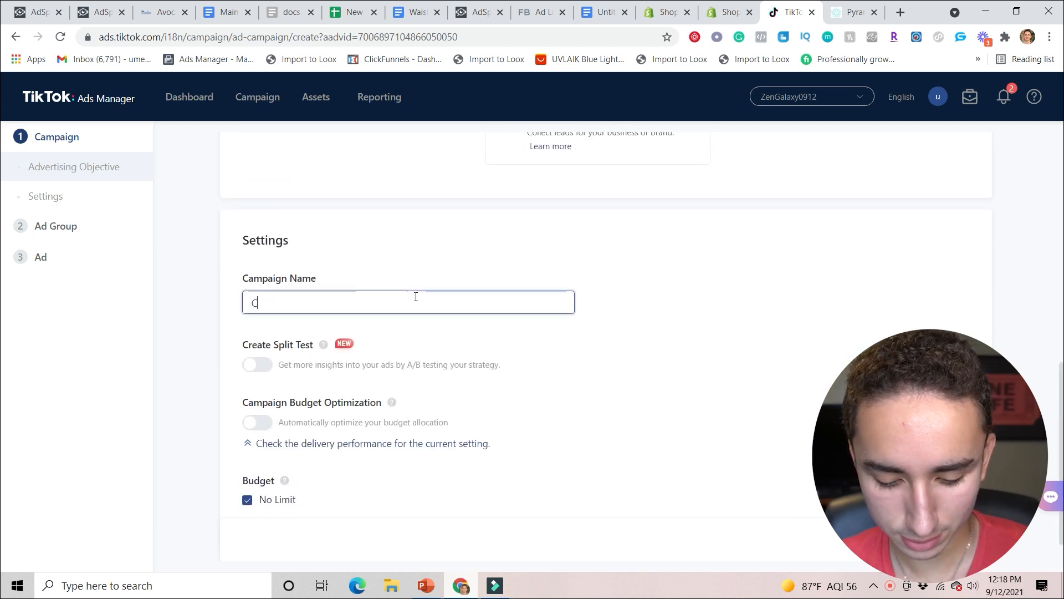
{"action": "type", "text": "rystal P"}
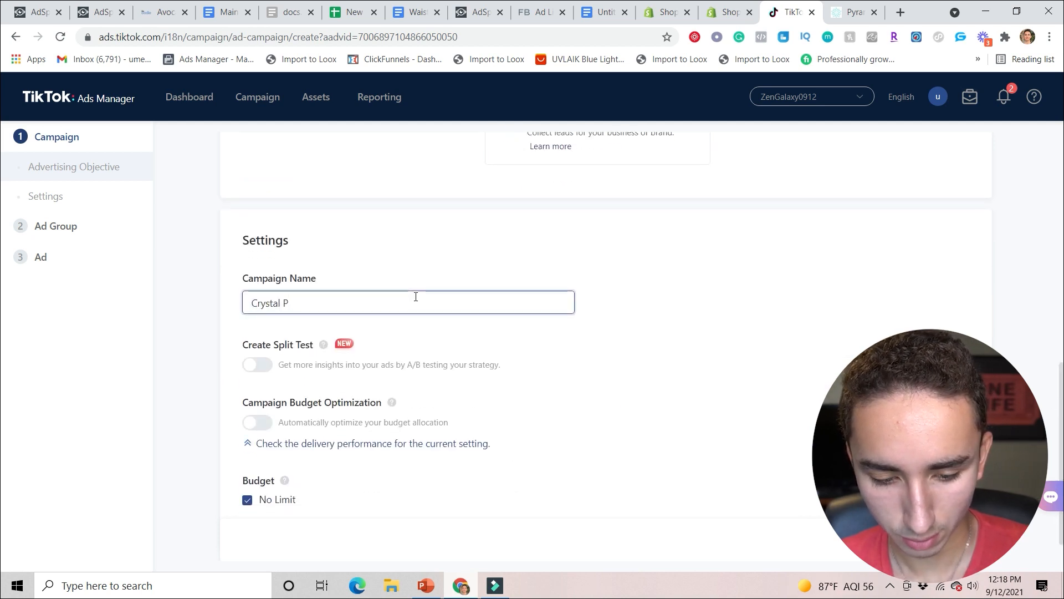
{"action": "type", "text": "ryamid BEP "}
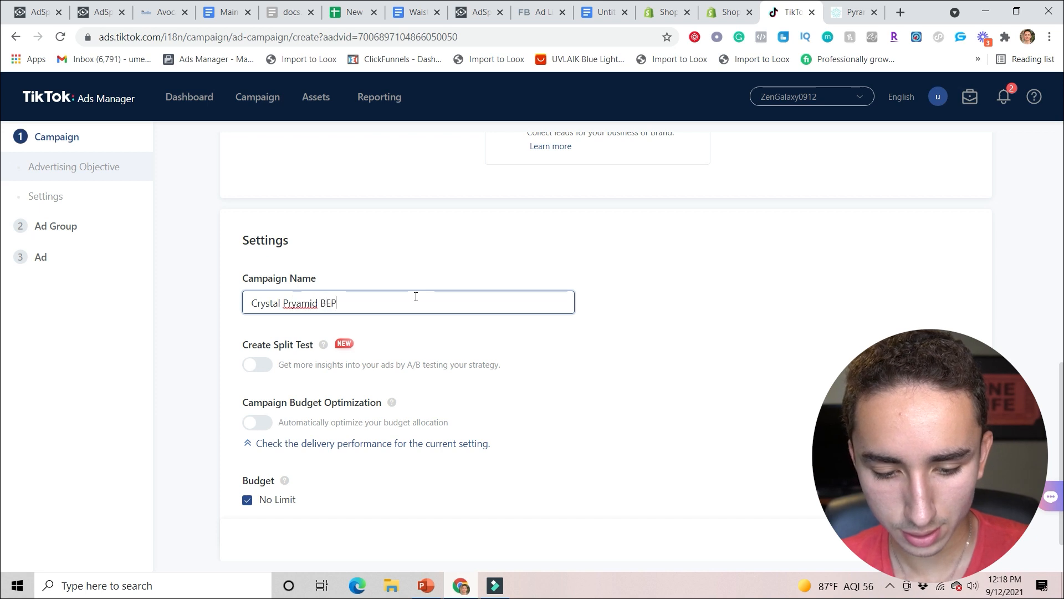
{"action": "type", "text": "$35"}
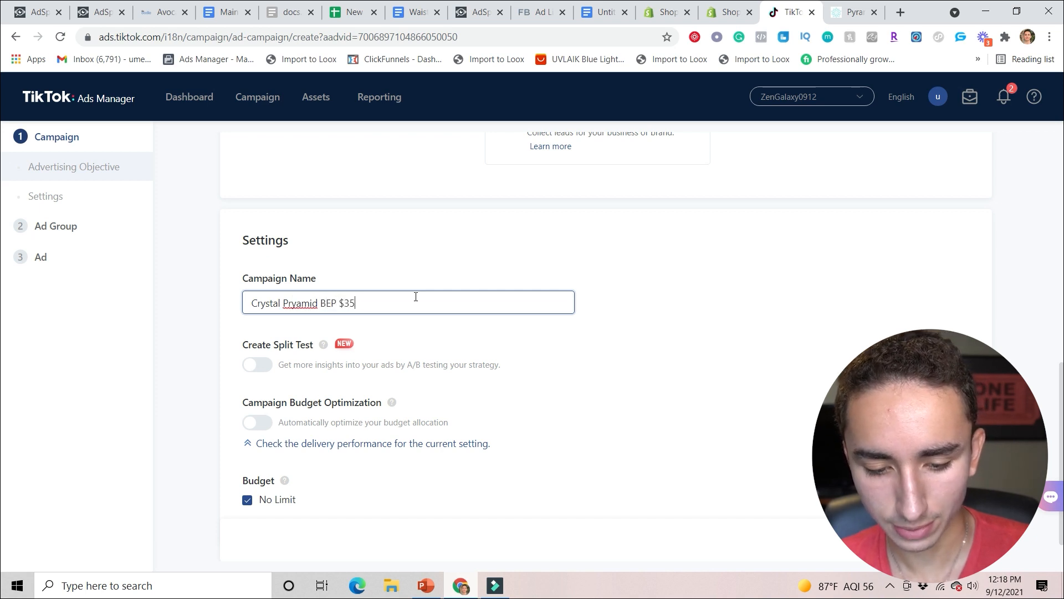
{"action": "key", "text": "Return"}
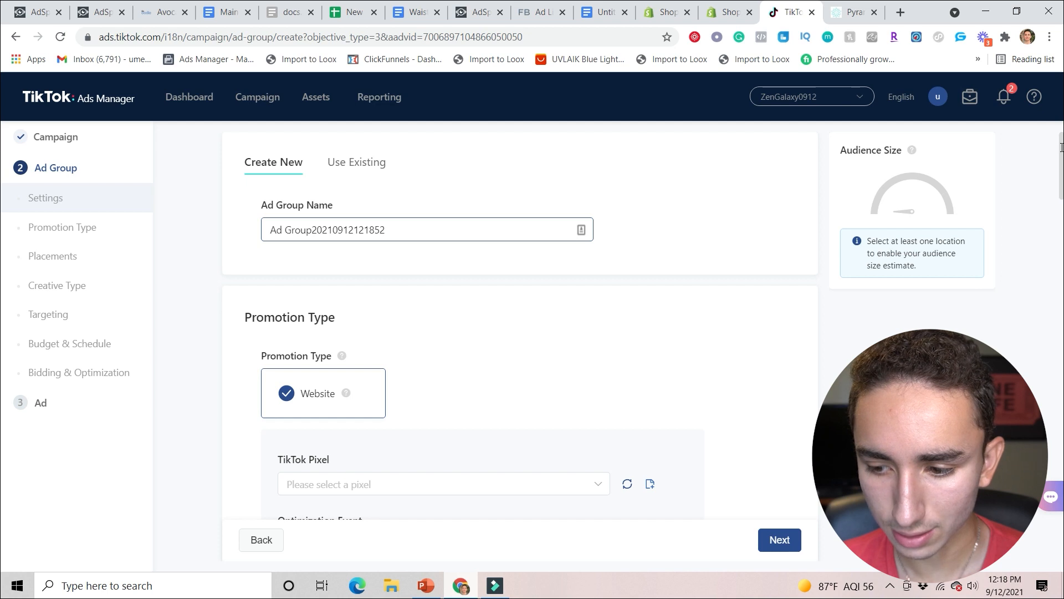
Select the TikTok Pixel for Shopify and set the optimization event to Complete Payment.
{"action": "scroll", "coordinate": [1061, 160], "scroll_direction": "down", "scroll_amount": 5}
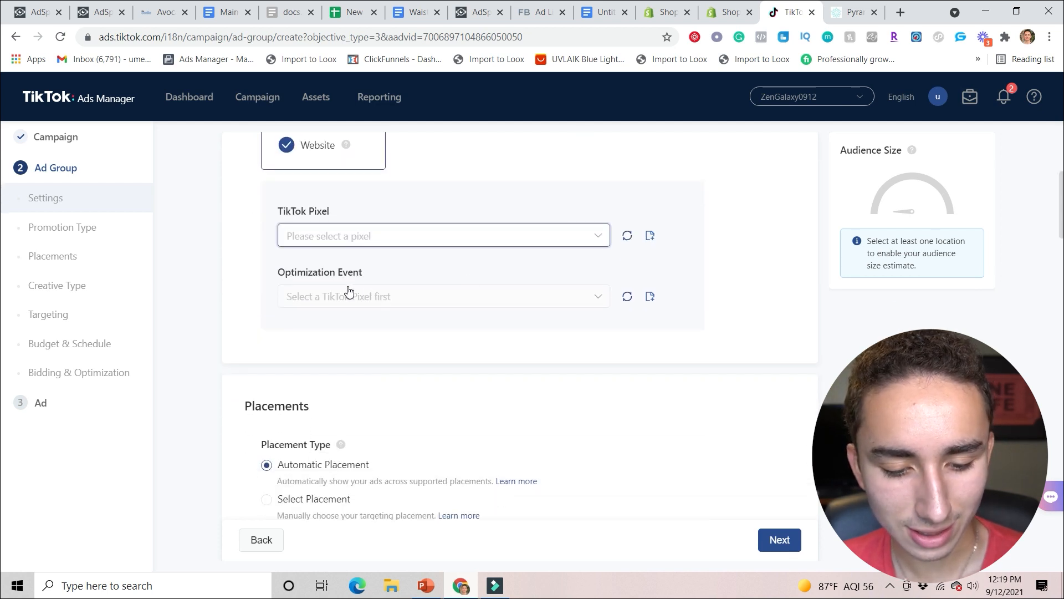
{"action": "left_click", "coordinate": [359, 238]}
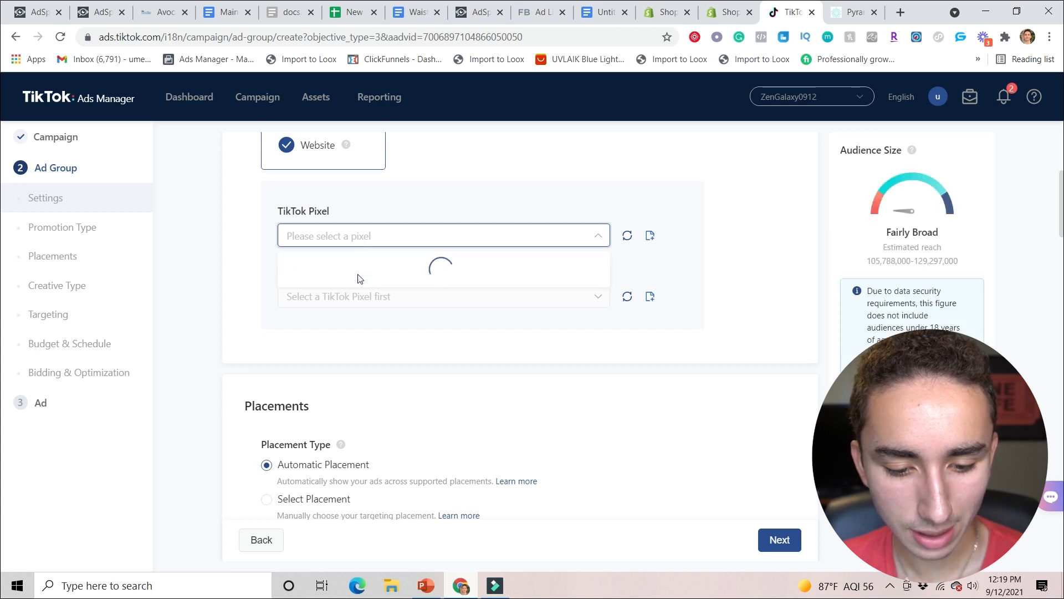
{"action": "left_click", "coordinate": [357, 274]}
{"action": "left_click", "coordinate": [357, 296]}
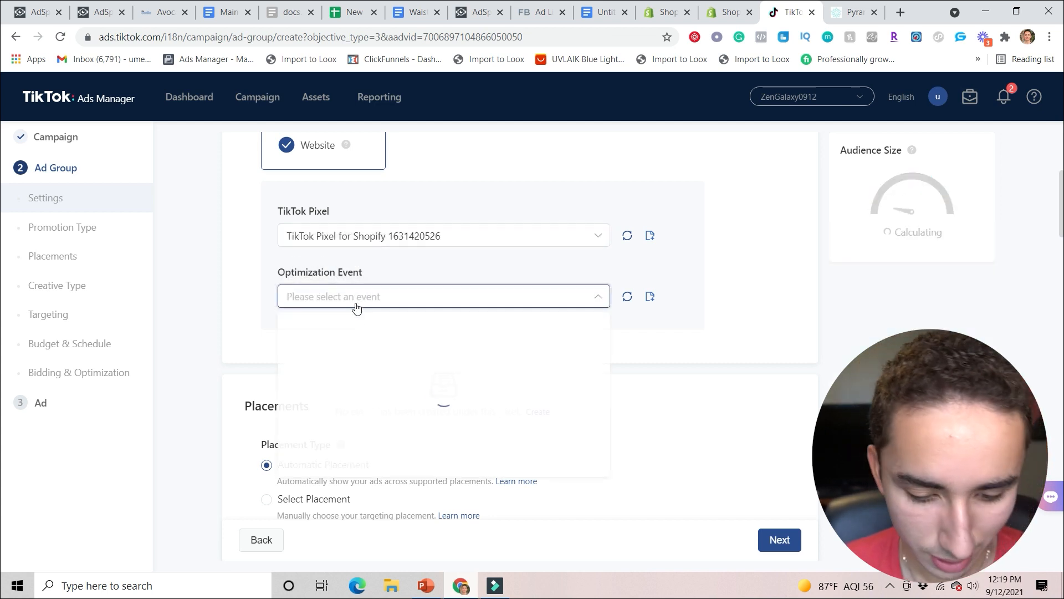
{"action": "left_click", "coordinate": [350, 402]}
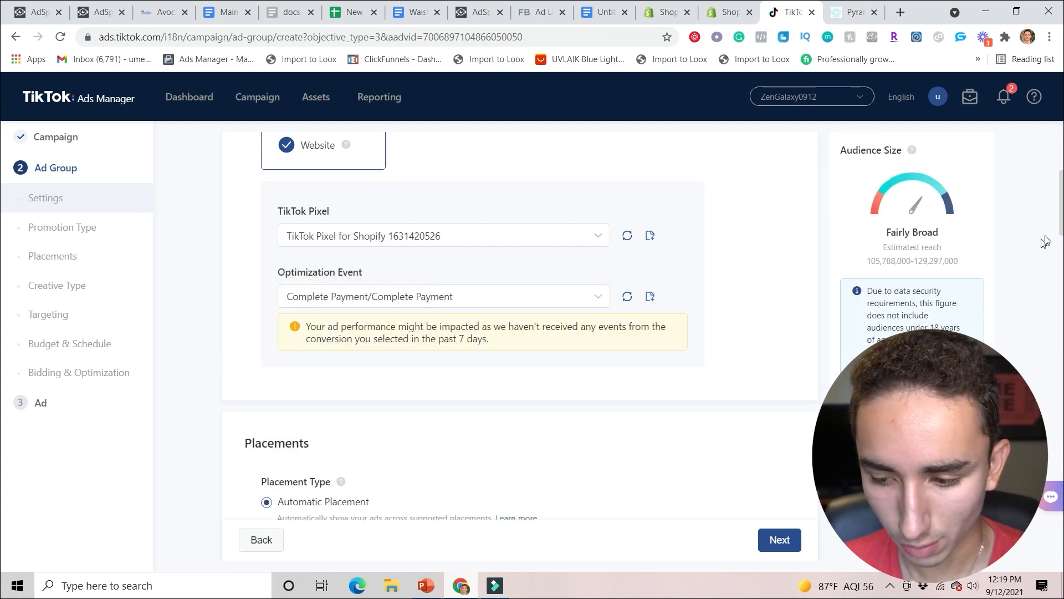
Switch the ad group to manually selected placements and exclude News Feed App Series and Pangle, keeping only TikTok.
{"action": "scroll", "coordinate": [2, 248], "scroll_direction": "down", "scroll_amount": 3}
{"action": "scroll", "coordinate": [1, 249], "scroll_direction": "down", "scroll_amount": 2}
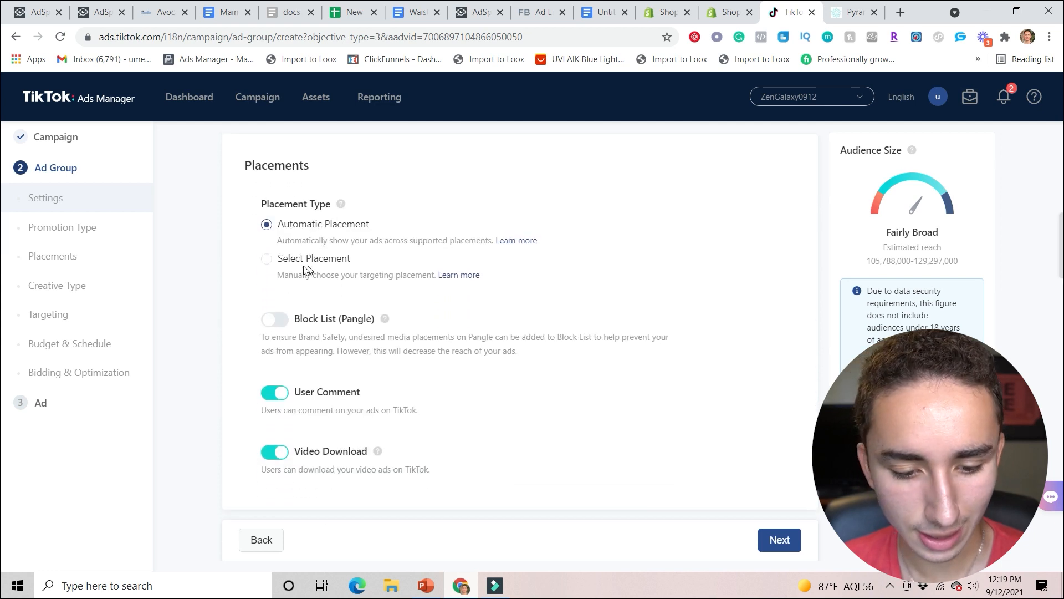
{"action": "left_click", "coordinate": [267, 260]}
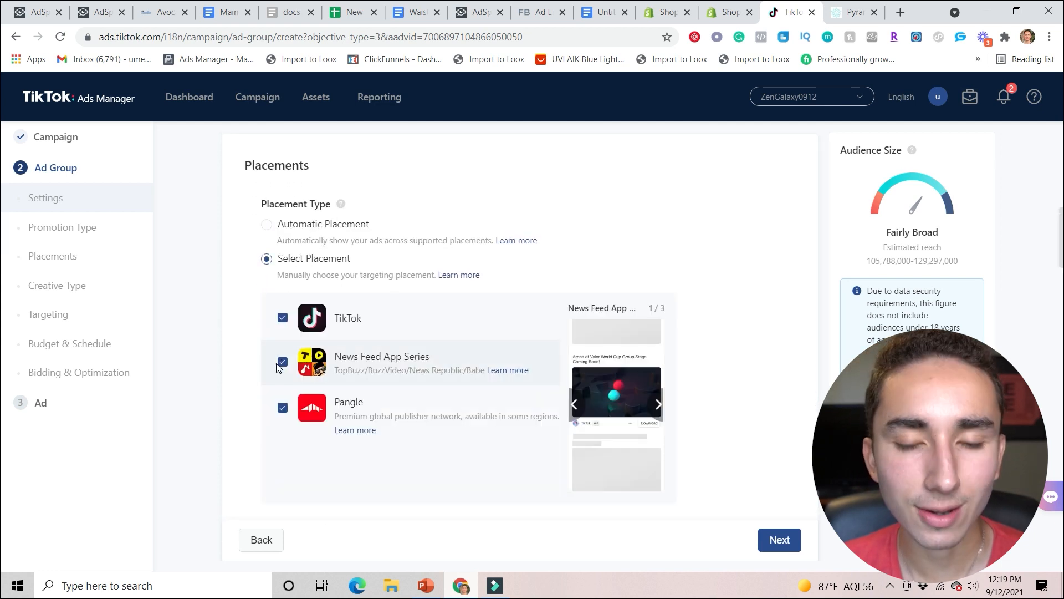
{"action": "left_click", "coordinate": [284, 364]}
{"action": "left_click", "coordinate": [282, 408]}
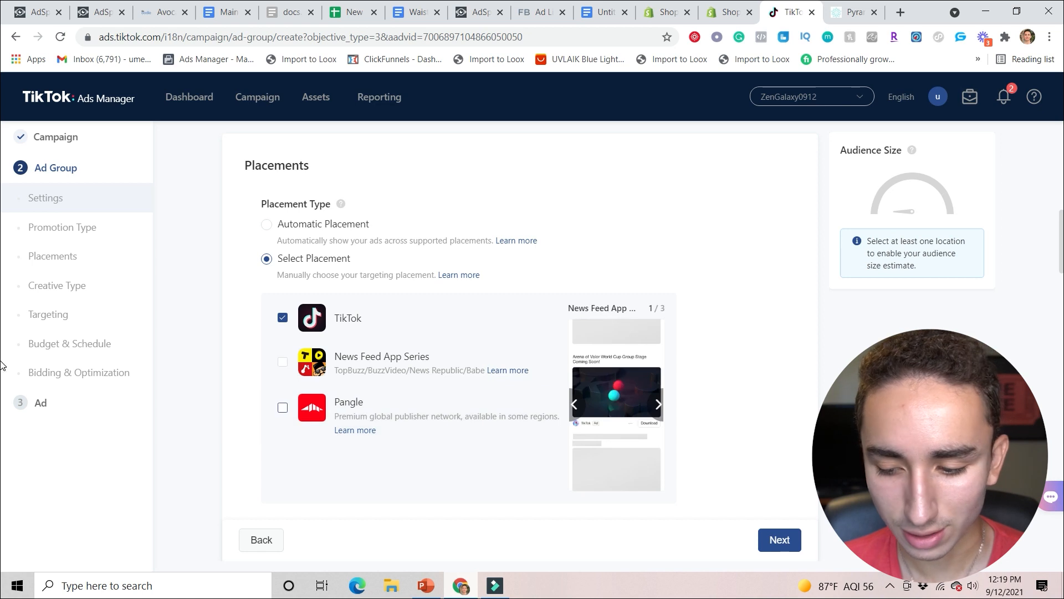
Turn off user comments and video downloads for the ad group.
{"action": "scroll", "coordinate": [1058, 270], "scroll_direction": "down", "scroll_amount": 3}
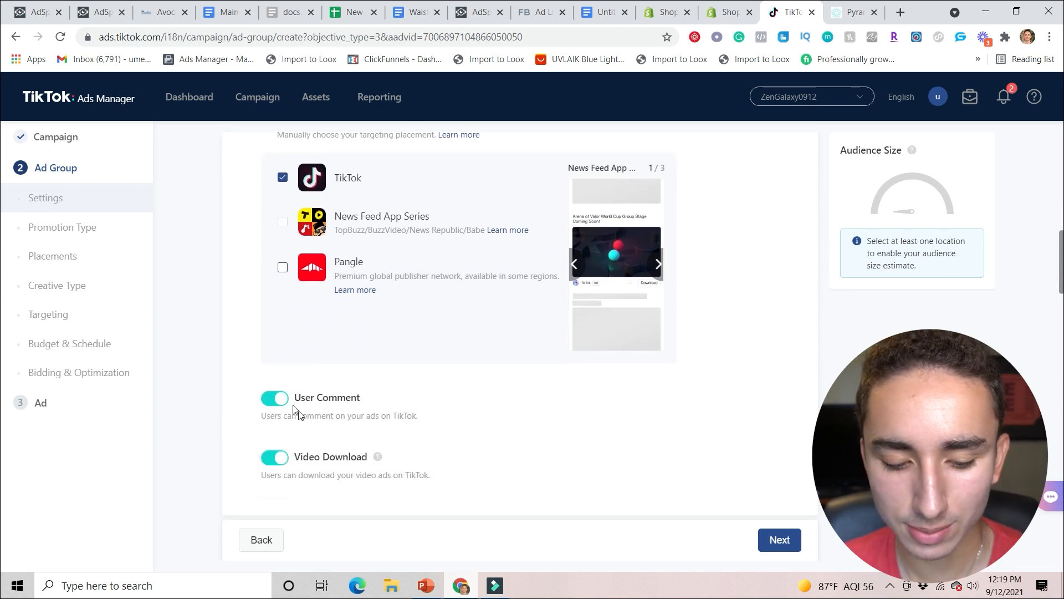
{"action": "scroll", "coordinate": [305, 418], "scroll_direction": "down", "scroll_amount": 3}
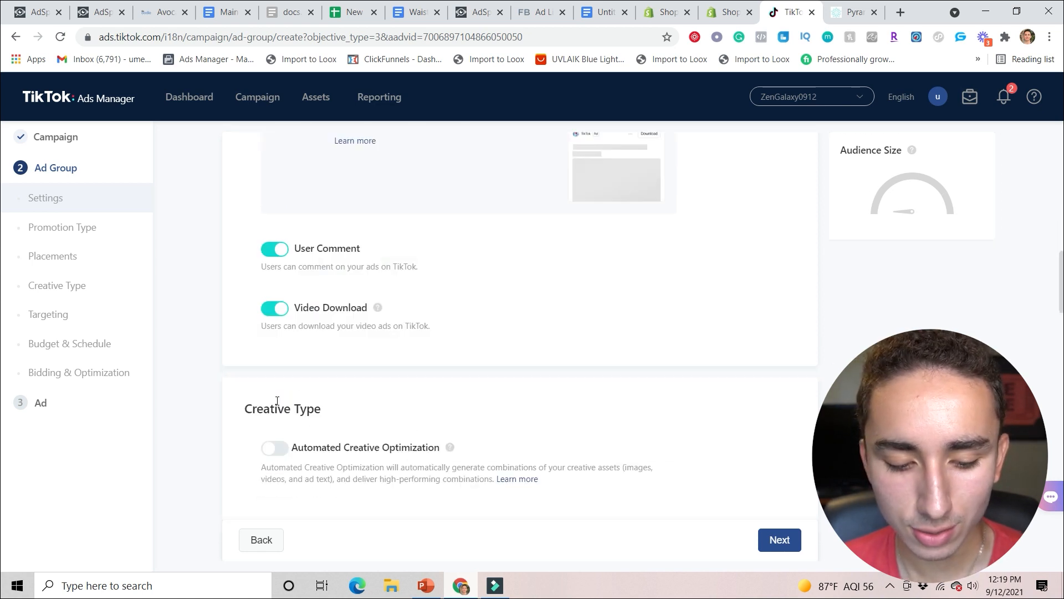
{"action": "left_click", "coordinate": [274, 248]}
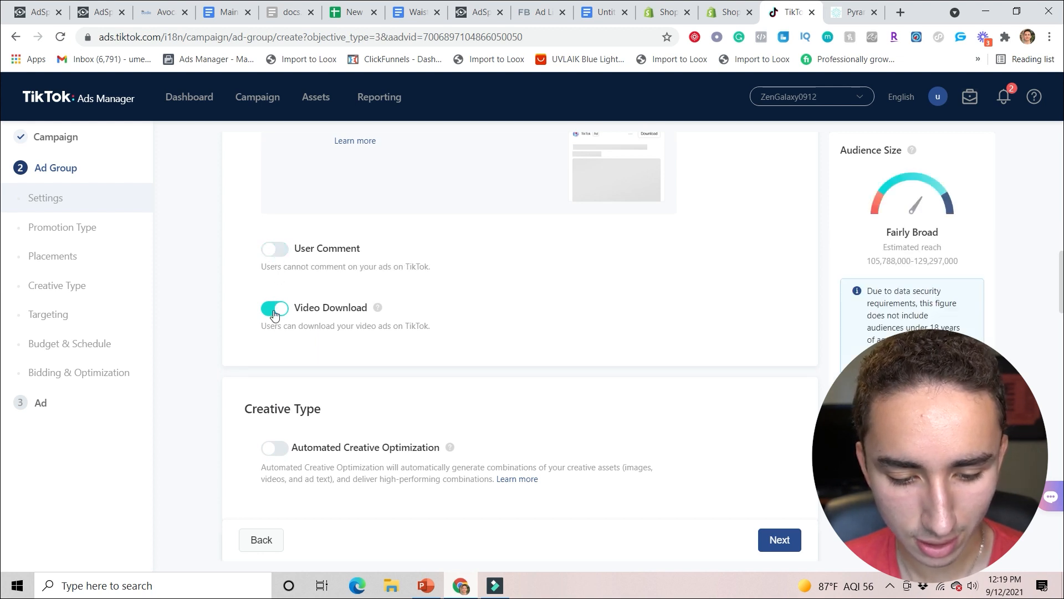
{"action": "left_click", "coordinate": [274, 309]}
Add Canada to the ad group's target locations alongside the United States.
{"action": "left_click_drag", "start_coordinate": [1059, 296], "coordinate": [1059, 390]}
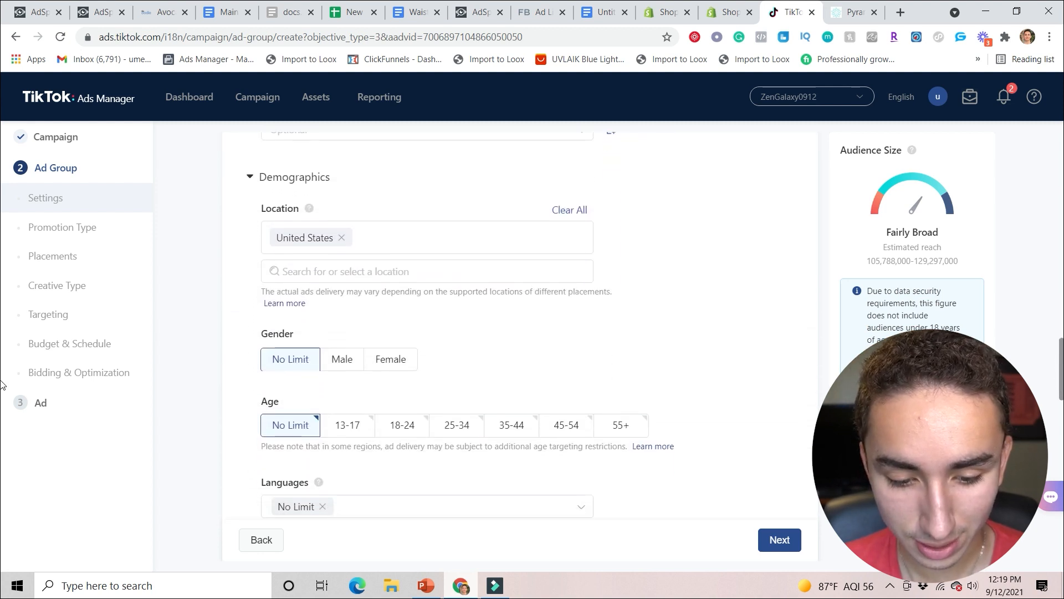
{"action": "left_click", "coordinate": [419, 272]}
{"action": "type", "text": "Cana"}
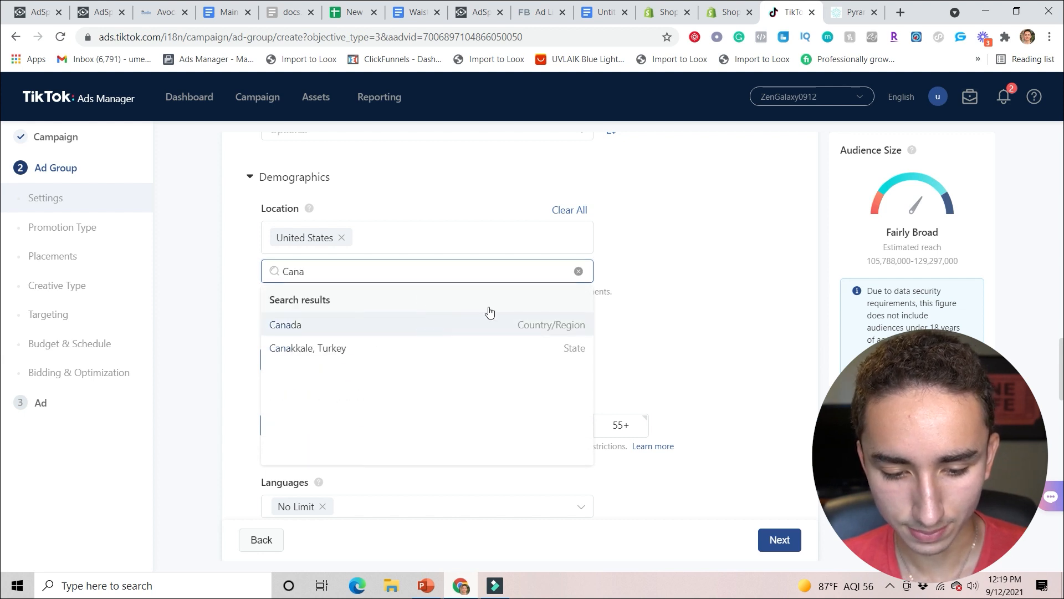
{"action": "key", "text": "Return"}
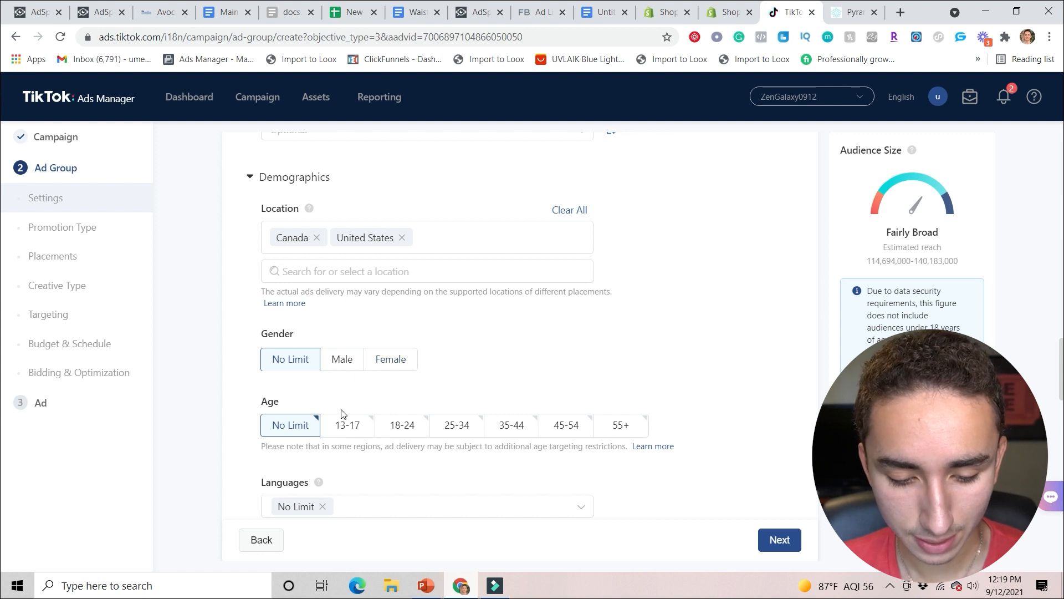
Target female users in the age ranges 18-24, 25-34, 35-44, 45-54 and 55+.
{"action": "left_click", "coordinate": [377, 359]}
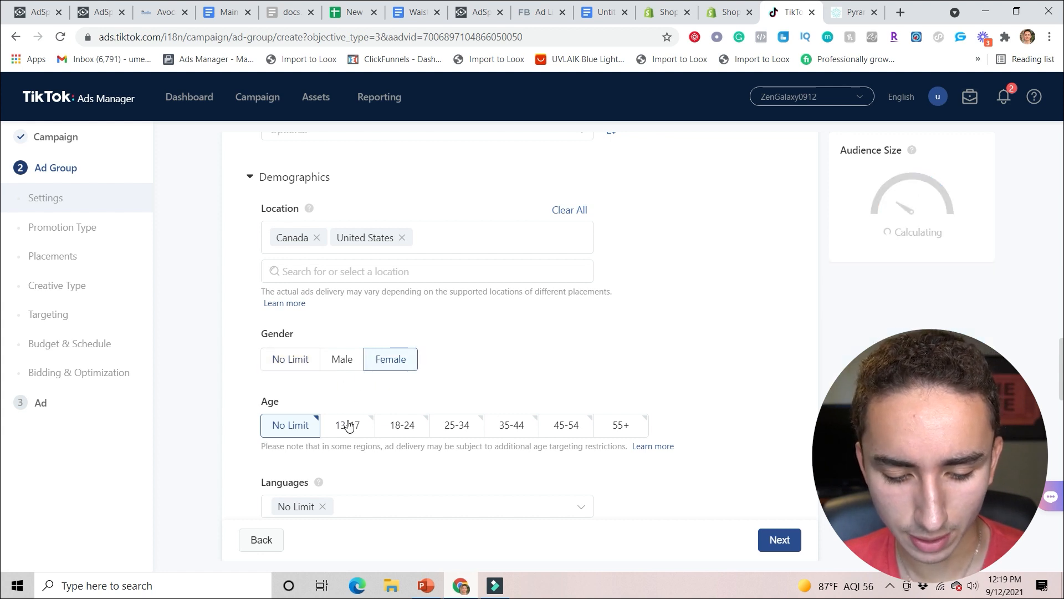
{"action": "left_click", "coordinate": [400, 425]}
{"action": "left_click", "coordinate": [456, 427]}
{"action": "left_click", "coordinate": [533, 432]}
{"action": "left_click", "coordinate": [567, 428]}
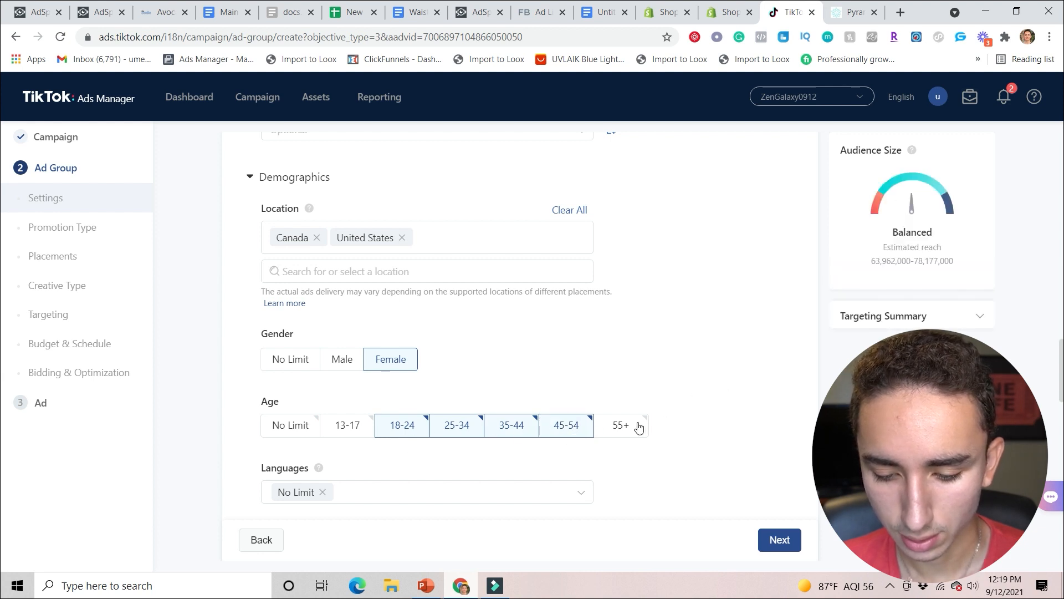
Add interest targeting to the ad group with the Beauty & Personal Care category.
{"action": "scroll", "coordinate": [2, 376], "scroll_direction": "down", "scroll_amount": 3}
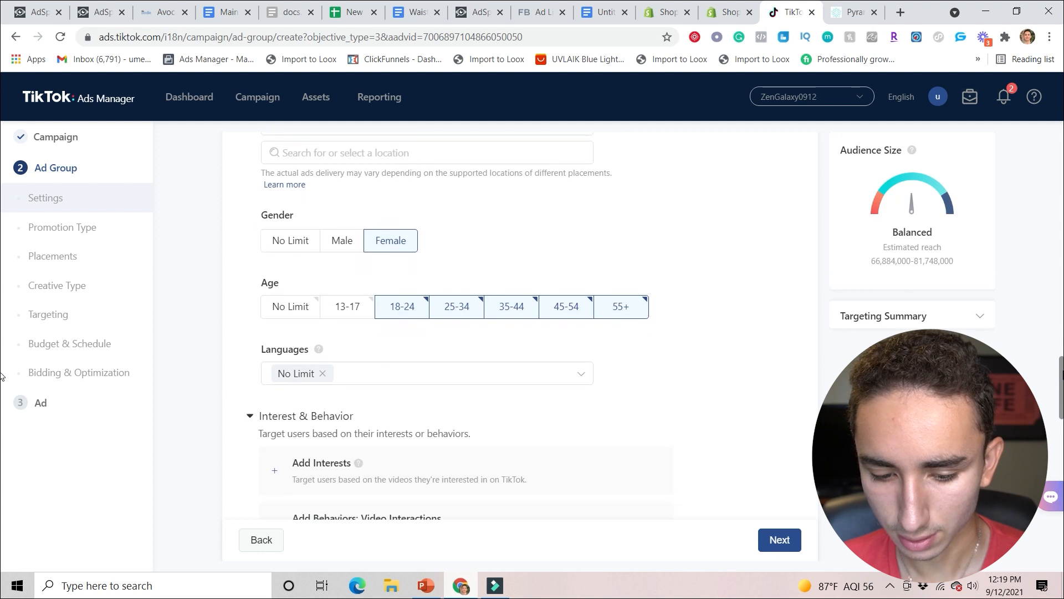
{"action": "scroll", "coordinate": [1, 377], "scroll_direction": "down", "scroll_amount": 4}
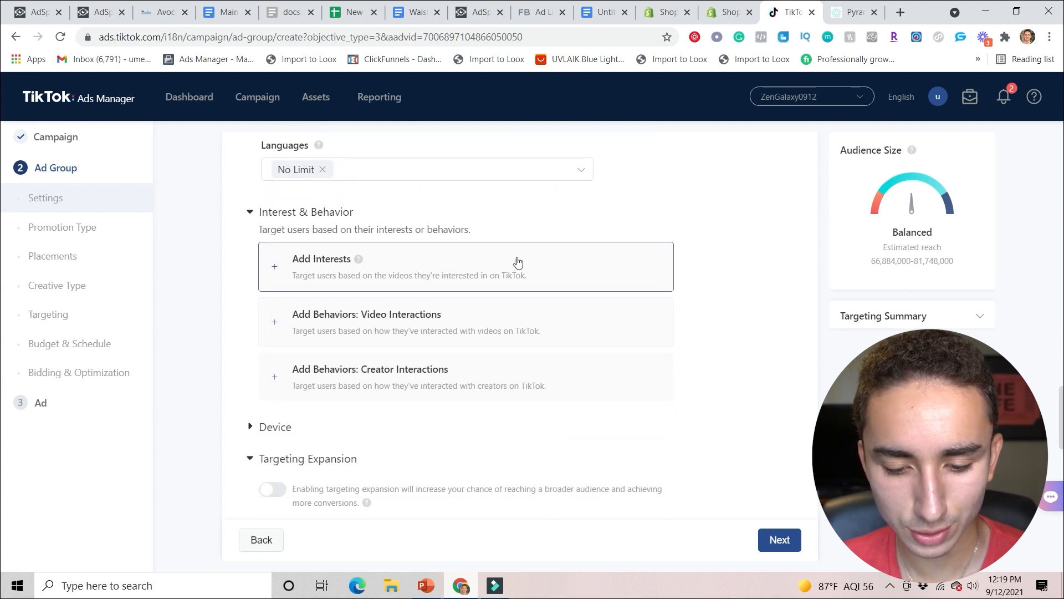
{"action": "left_click", "coordinate": [518, 263]}
{"action": "left_click", "coordinate": [386, 341]}
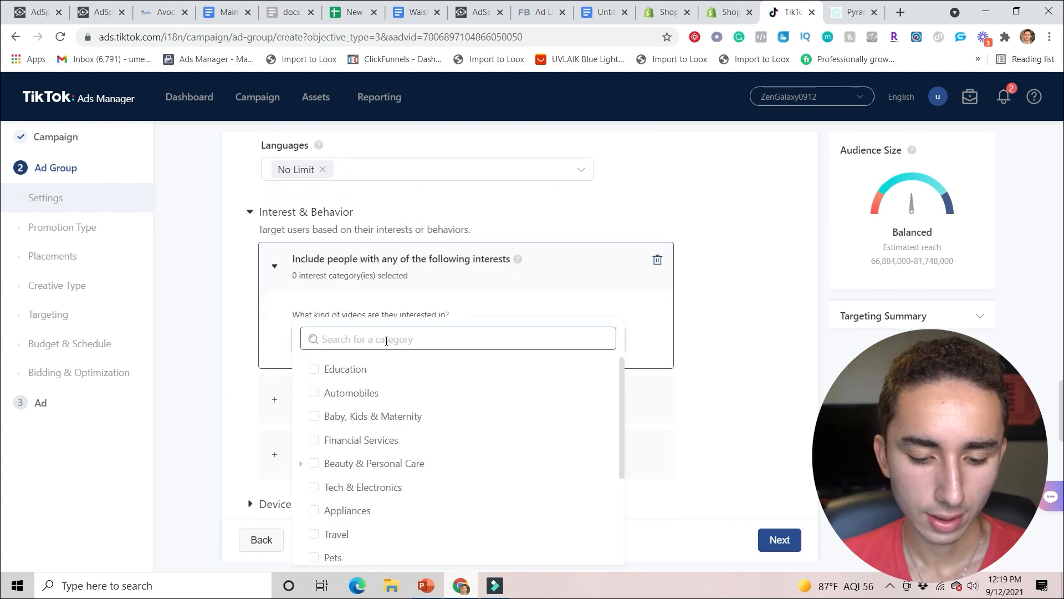
{"action": "scroll", "coordinate": [623, 388], "scroll_direction": "down", "scroll_amount": 3}
{"action": "scroll", "coordinate": [610, 440], "scroll_direction": "down", "scroll_amount": 2}
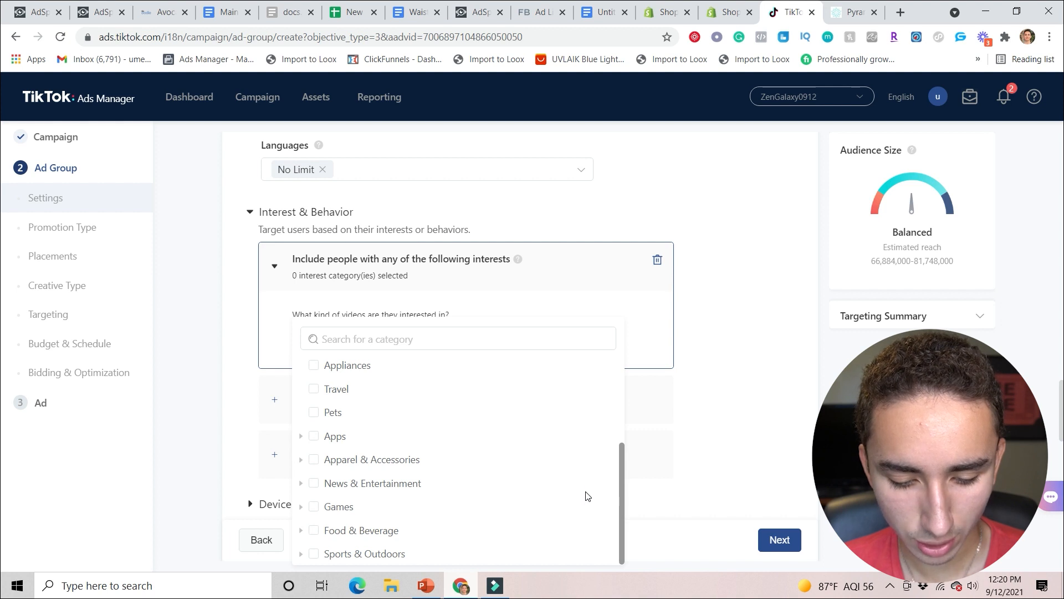
{"action": "scroll", "coordinate": [590, 454], "scroll_direction": "up", "scroll_amount": 5}
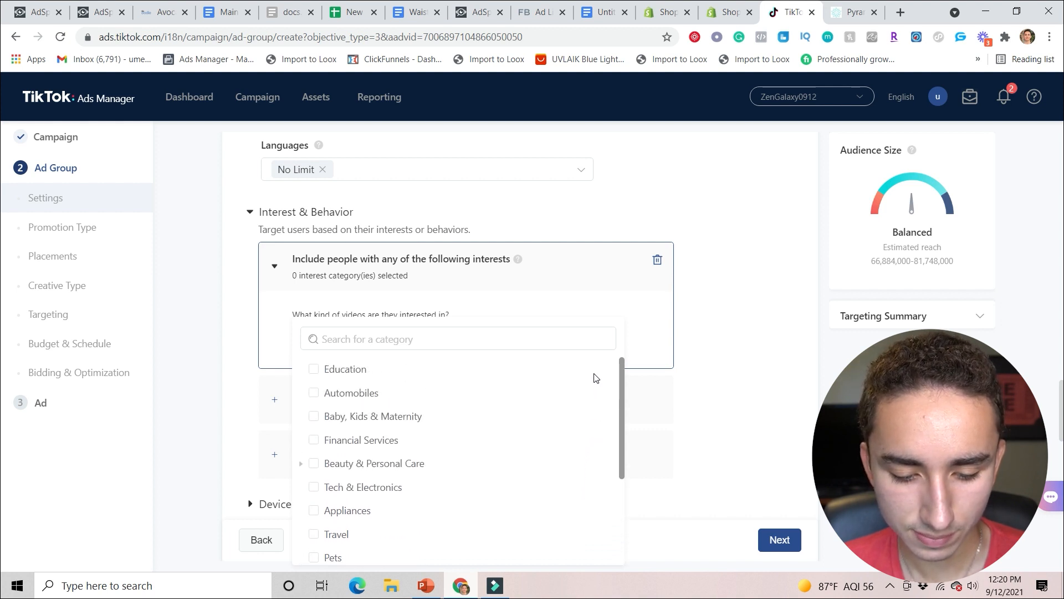
{"action": "scroll", "coordinate": [595, 390], "scroll_direction": "down", "scroll_amount": 1}
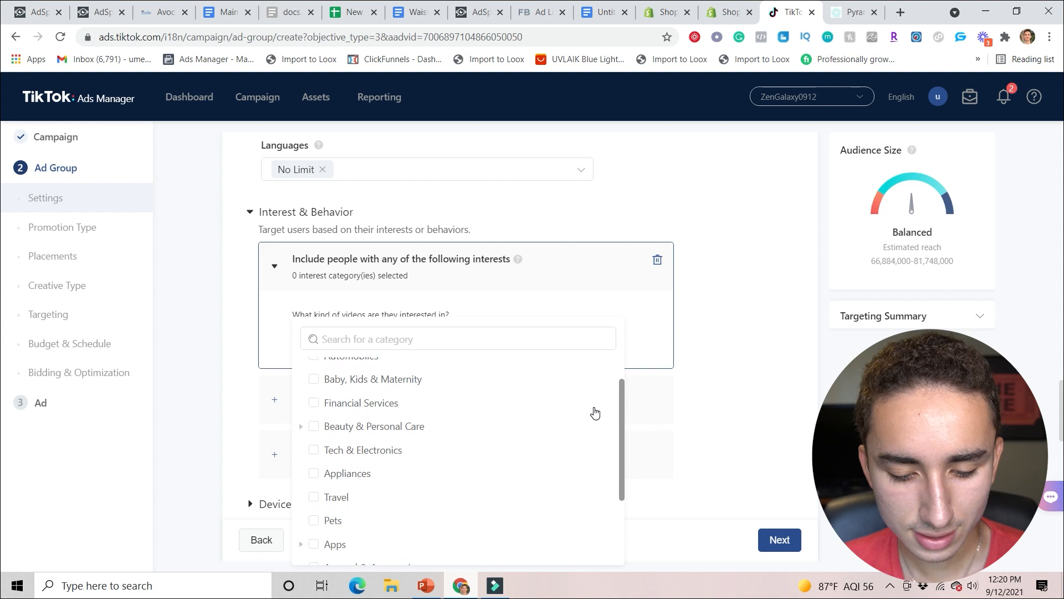
{"action": "left_click", "coordinate": [314, 428]}
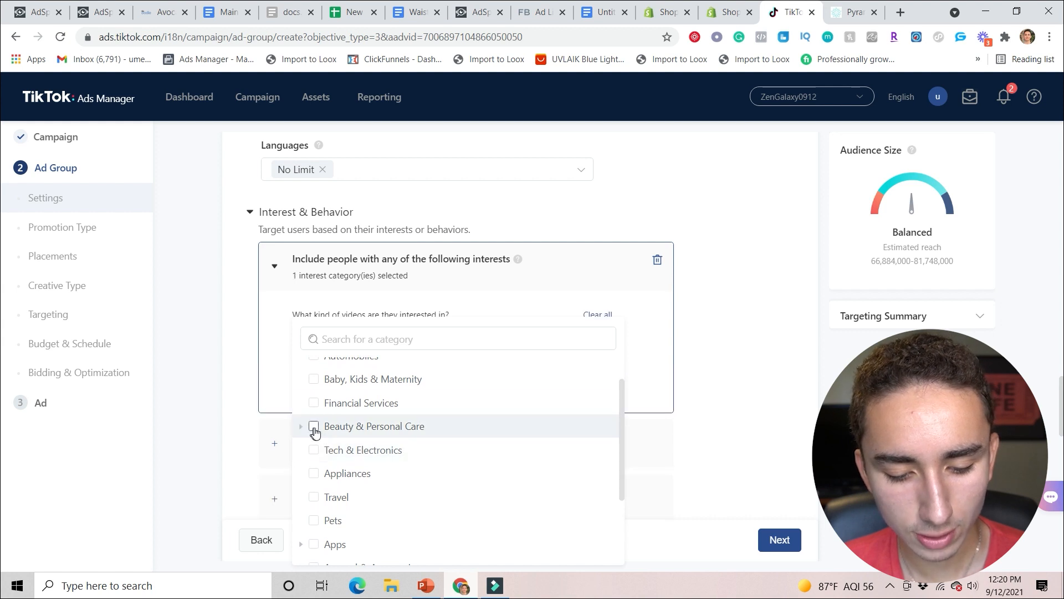
{"action": "left_click", "coordinate": [717, 359]}
Add video interaction behavior targeting for users who watched videos to the end within a 15-day period.
{"action": "left_click", "coordinate": [417, 454]}
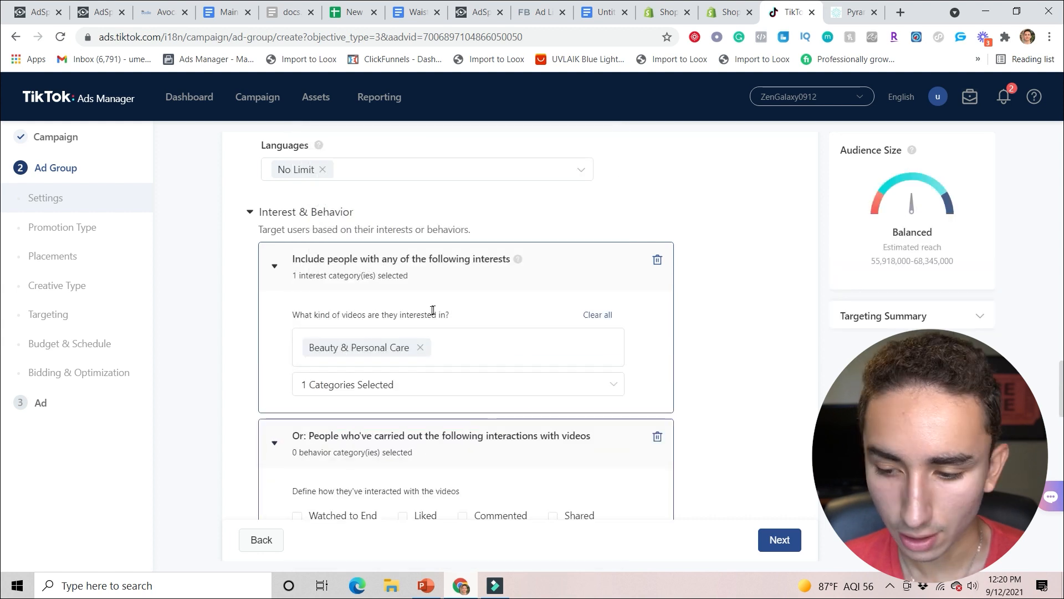
{"action": "scroll", "coordinate": [1062, 394], "scroll_direction": "down", "scroll_amount": 4}
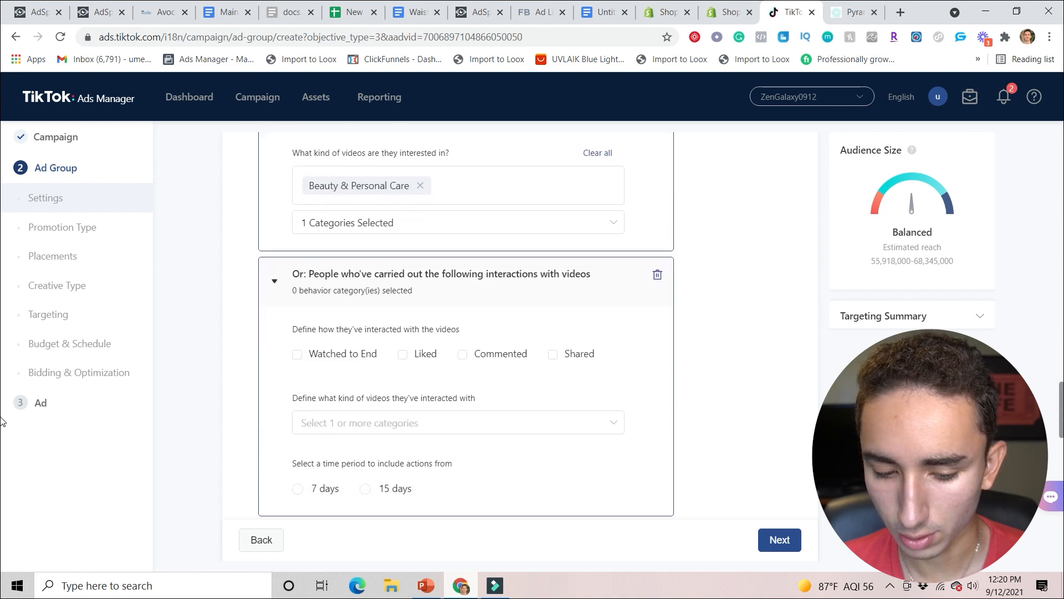
{"action": "left_click", "coordinate": [297, 271]}
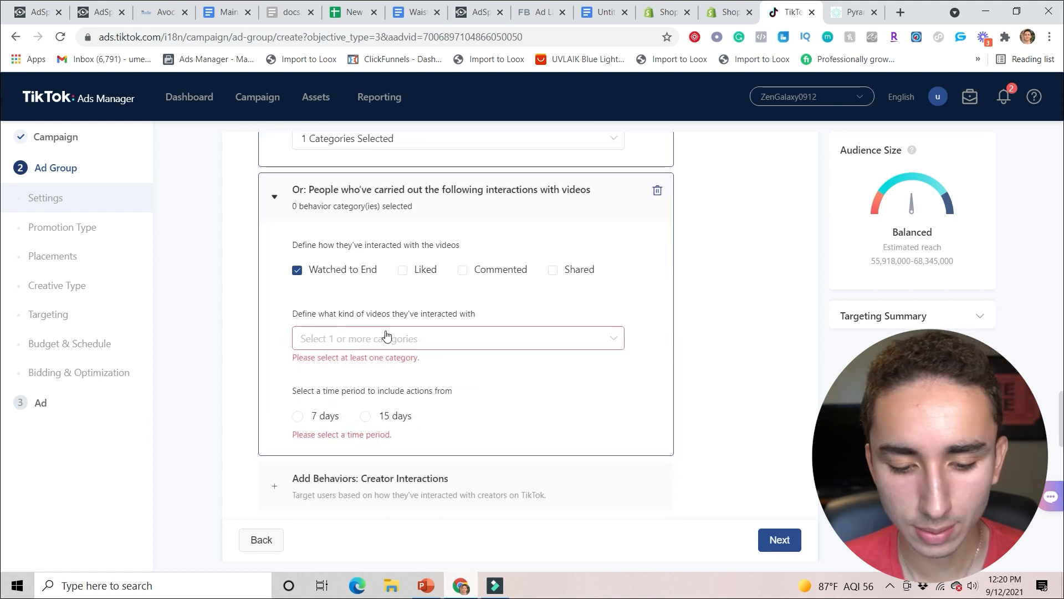
{"action": "left_click", "coordinate": [383, 417]}
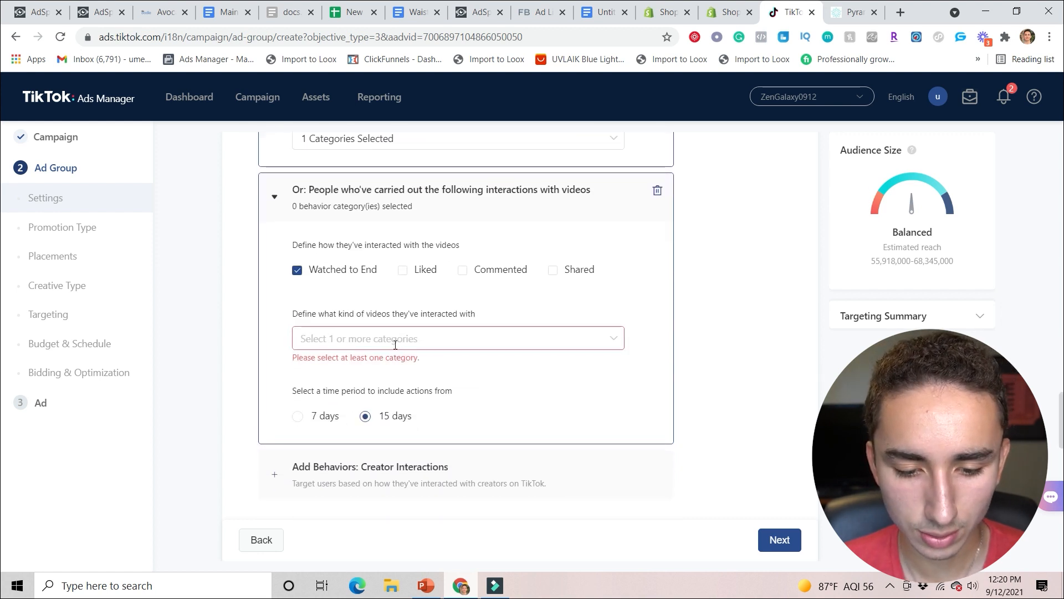
Choose the Outfits category under Beauty & Style as the kind of videos users have interacted with.
{"action": "left_click", "coordinate": [395, 345]}
{"action": "mouse_move", "coordinate": [553, 380]}
{"action": "scroll", "coordinate": [623, 401], "scroll_direction": "down", "scroll_amount": 3}
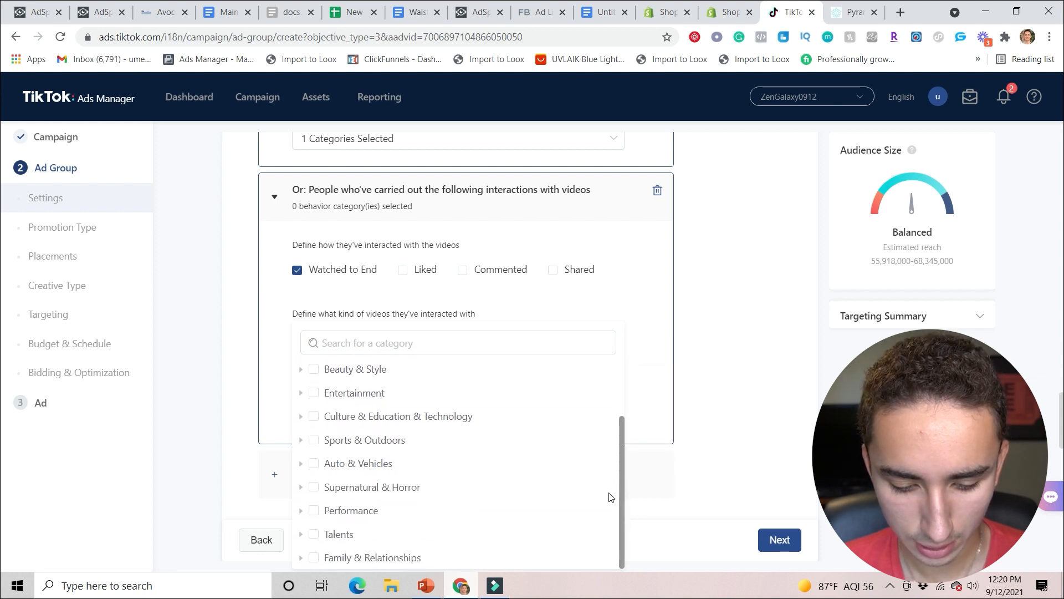
{"action": "scroll", "coordinate": [617, 403], "scroll_direction": "up", "scroll_amount": 3}
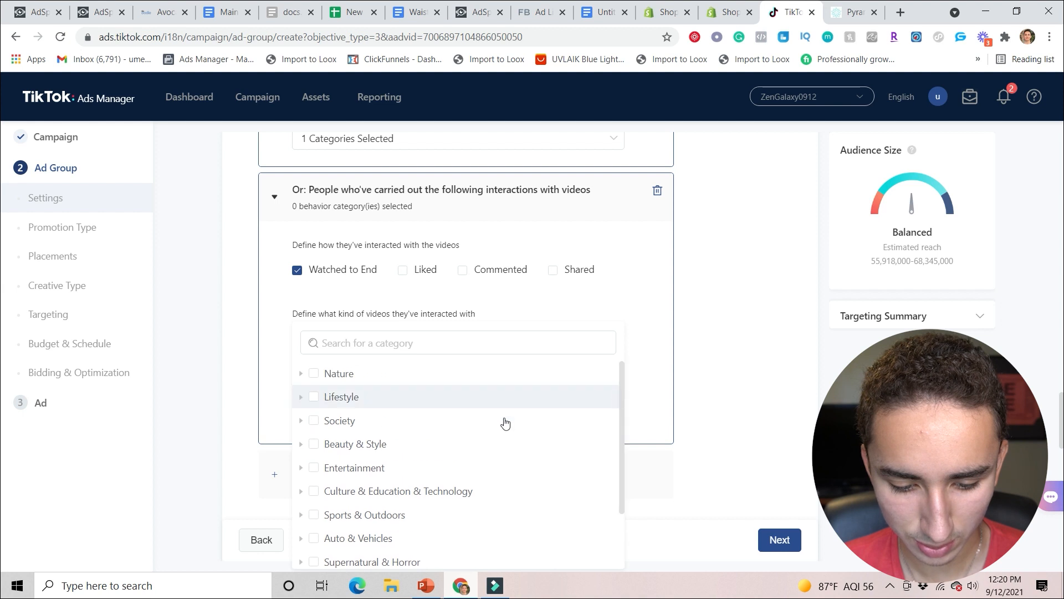
{"action": "left_click", "coordinate": [300, 445]}
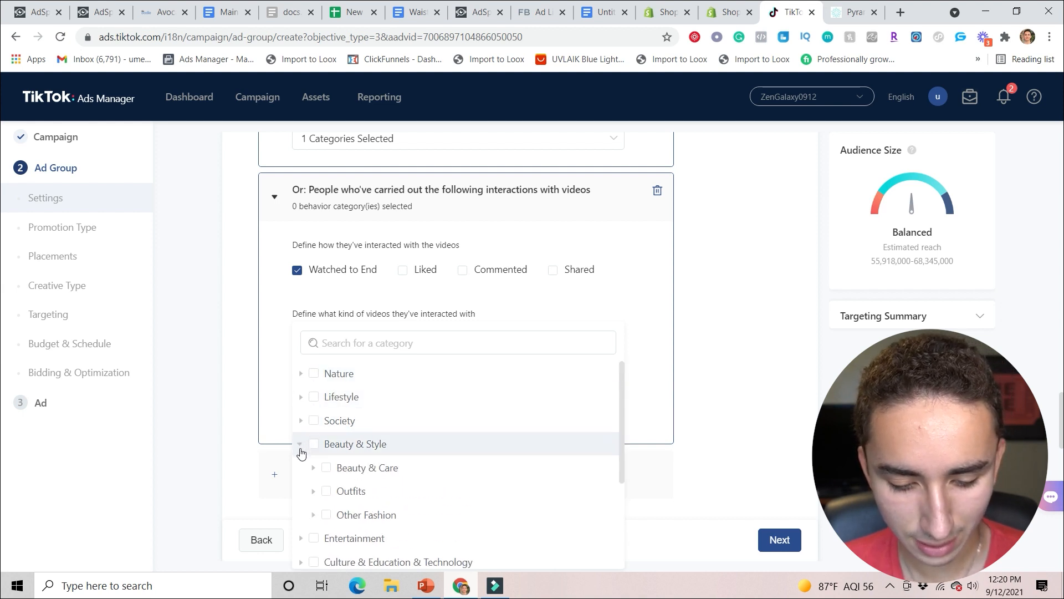
{"action": "left_click", "coordinate": [313, 491]}
{"action": "left_click", "coordinate": [313, 491]}
{"action": "left_click", "coordinate": [326, 491]}
{"action": "left_click", "coordinate": [679, 347]}
Rename the ad group after its targeting: Beauty & Personal Care, followed by a slash and Outfits.
{"action": "scroll", "coordinate": [443, 277], "scroll_direction": "up", "scroll_amount": 3}
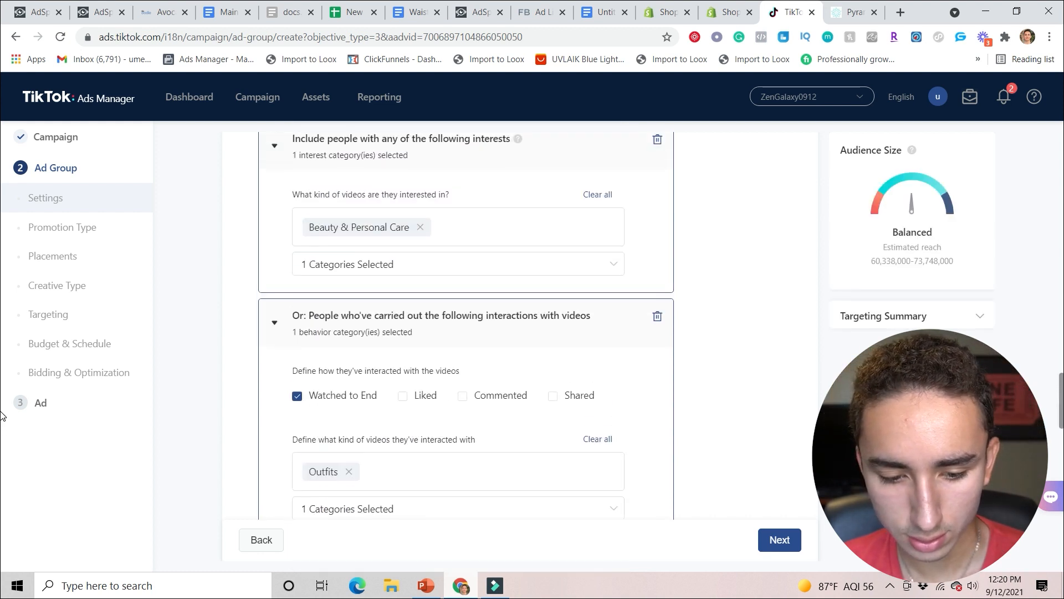
{"action": "triple_click", "coordinate": [380, 235]}
{"action": "key", "text": "ctrl+c"}
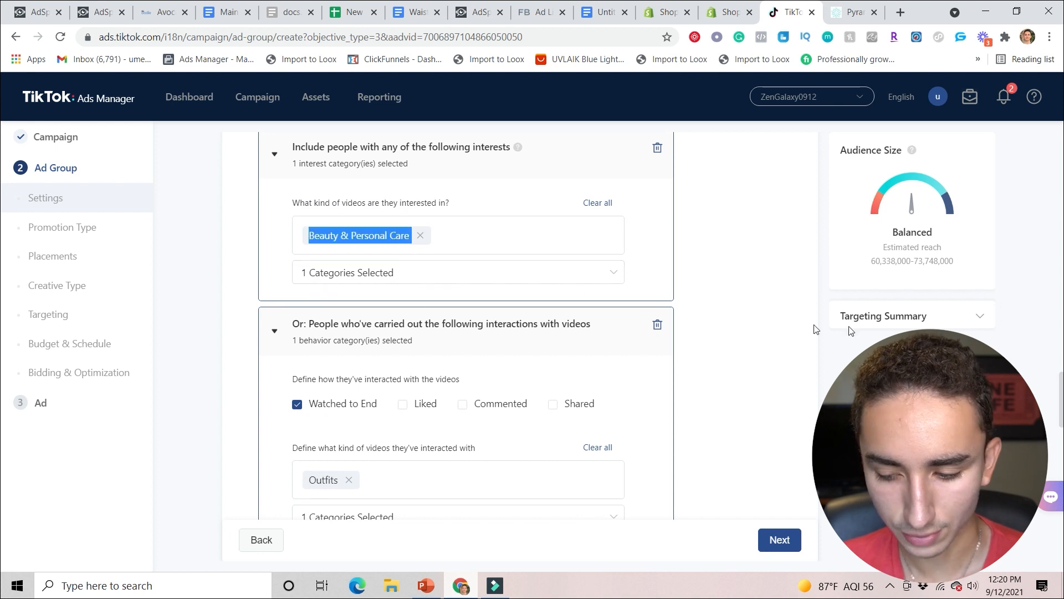
{"action": "left_click_drag", "start_coordinate": [1061, 399], "coordinate": [1060, 161]}
{"action": "triple_click", "coordinate": [392, 230]}
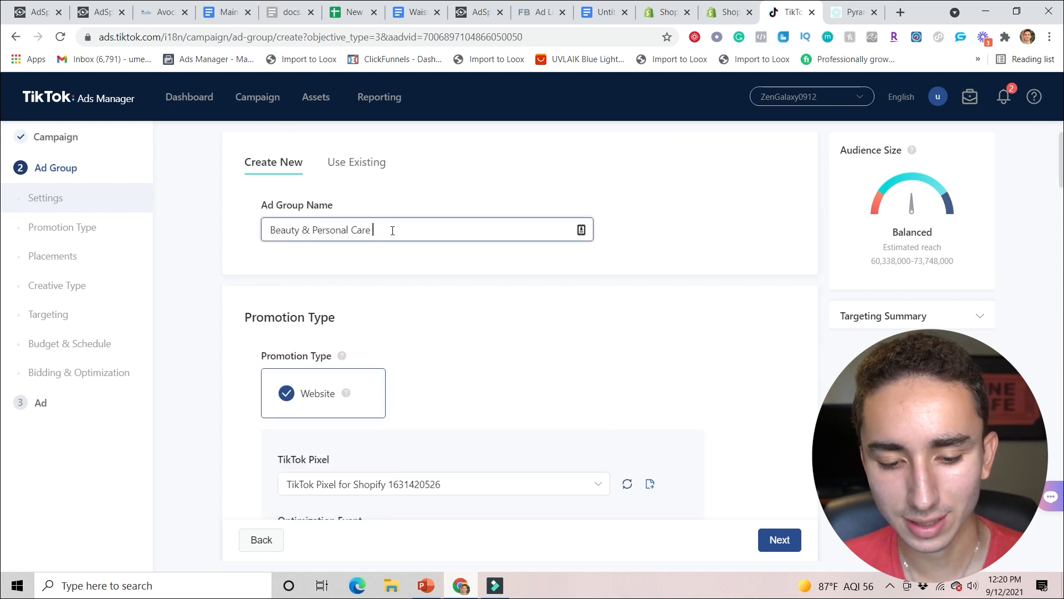
{"action": "key", "text": "ctrl+v"}
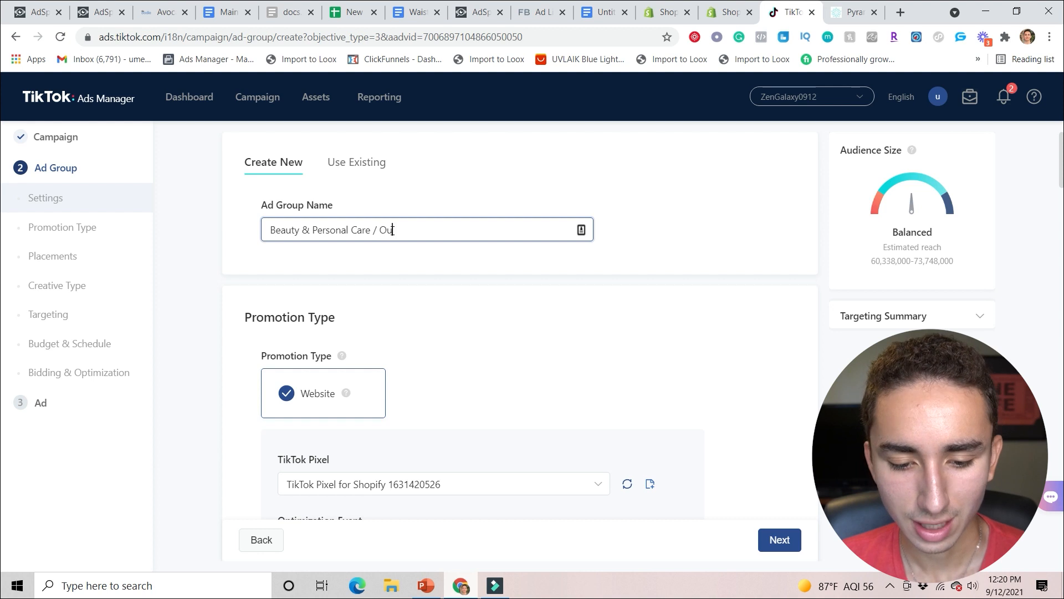
{"action": "left_click", "coordinate": [615, 318]}
Set the ad group's daily budget to 20 USD with the Lowest Cost bid strategy and continue to the ad setup.
{"action": "left_click_drag", "start_coordinate": [1061, 164], "coordinate": [1060, 502]}
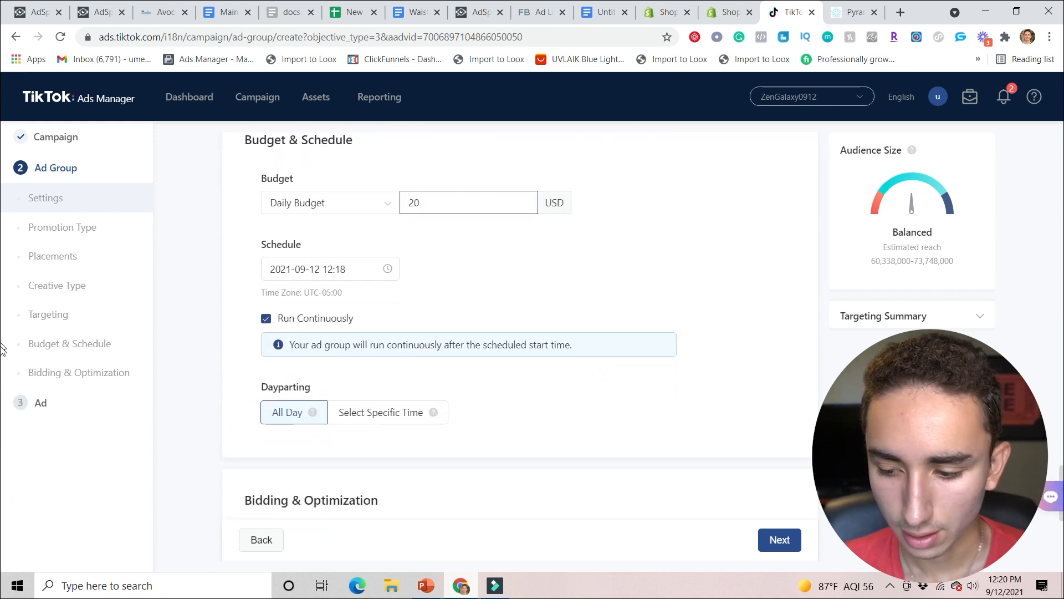
{"action": "scroll", "coordinate": [2, 488], "scroll_direction": "down", "scroll_amount": 4}
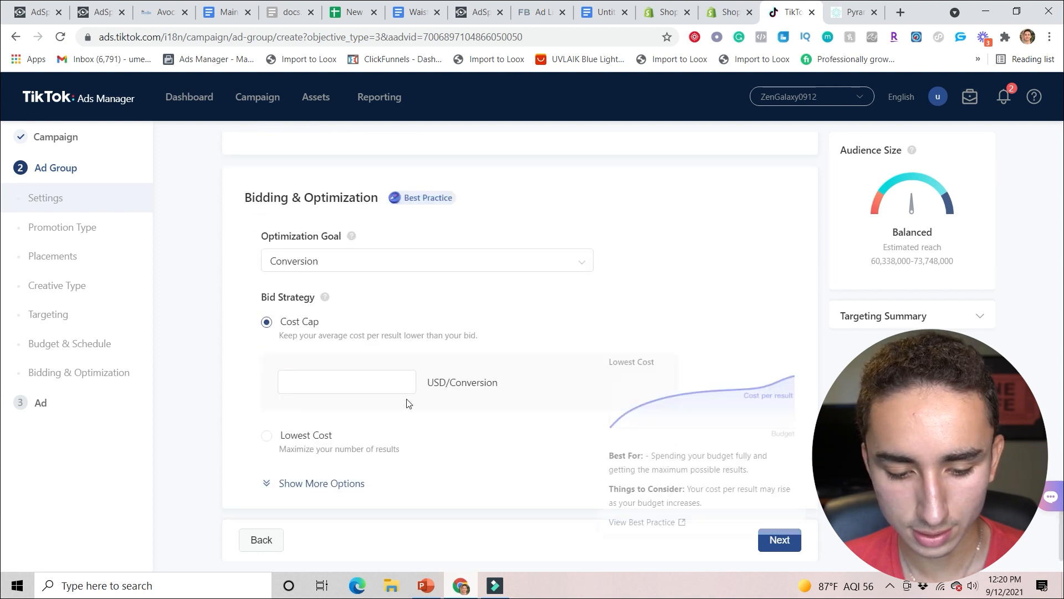
{"action": "left_click", "coordinate": [285, 438]}
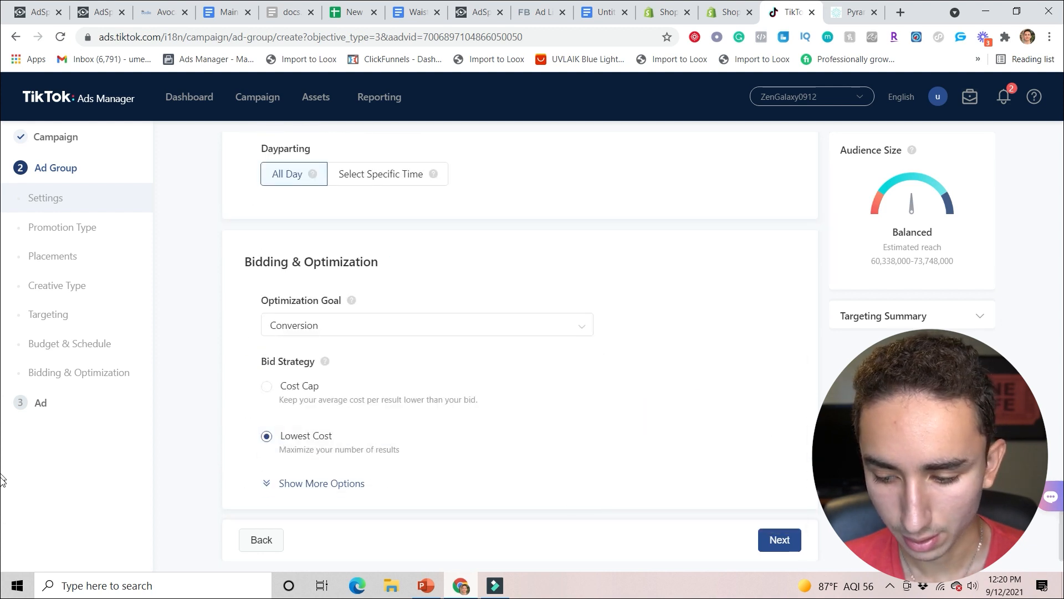
{"action": "left_click", "coordinate": [780, 533]}
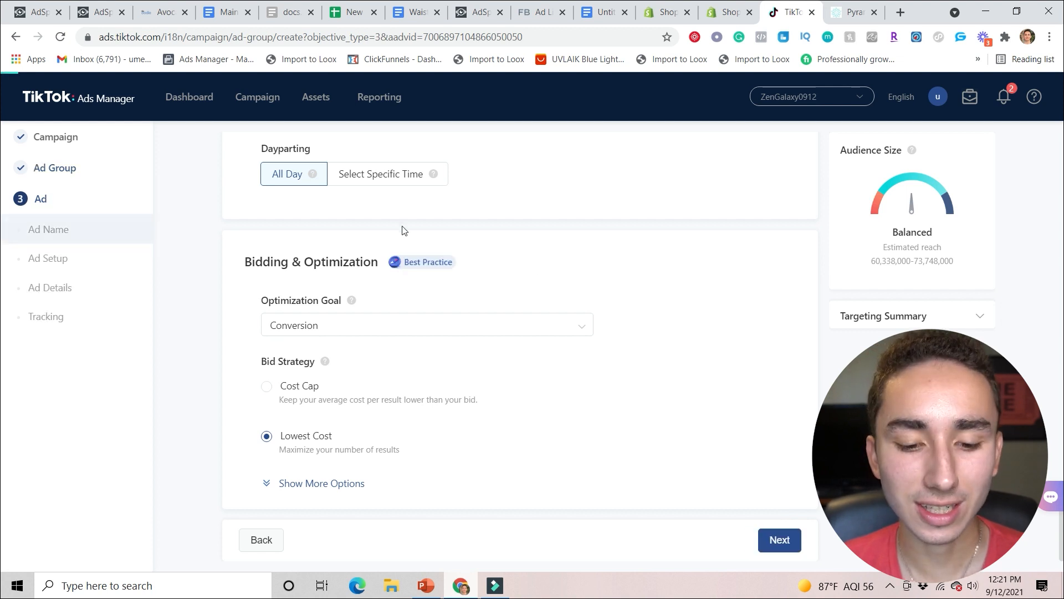
Enter an ad name beginning with Video after the Creative Name tag.
{"action": "left_click", "coordinate": [468, 281]}
{"action": "key", "text": "ctrl+a"}
{"action": "type", "text": "V"}
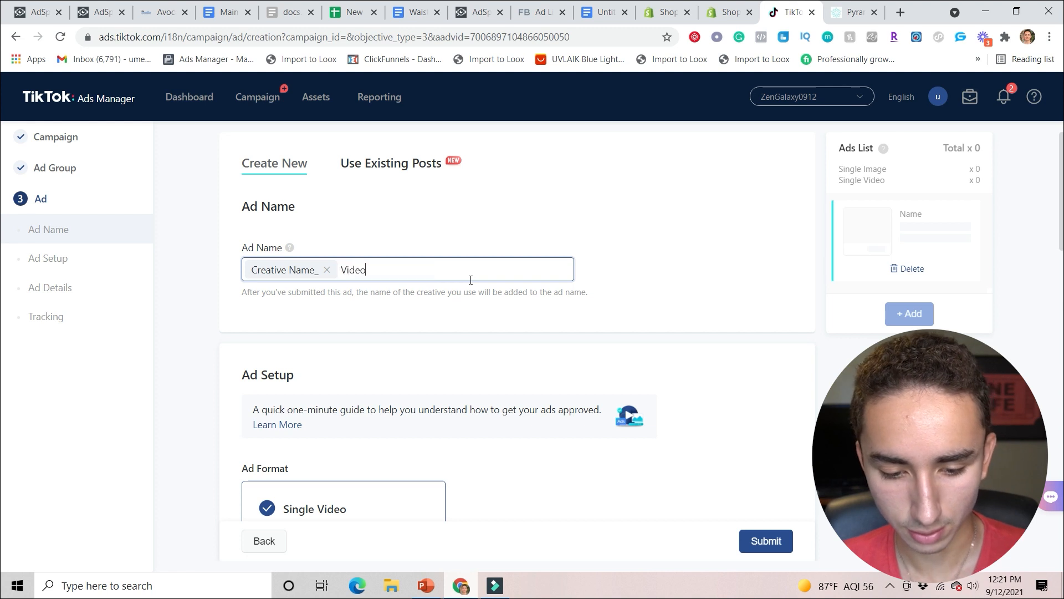
{"action": "left_click", "coordinate": [750, 268]}
Upload zen video 1.mp4 from the Downloads folder as the ad's video creative.
{"action": "scroll", "coordinate": [1, 344], "scroll_direction": "down", "scroll_amount": 8}
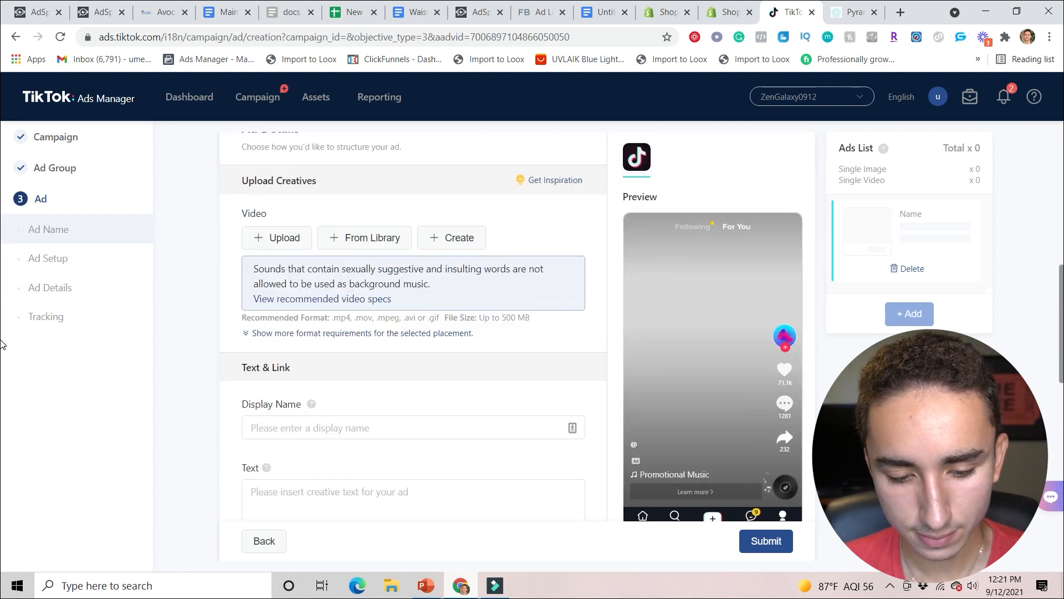
{"action": "left_click", "coordinate": [283, 240]}
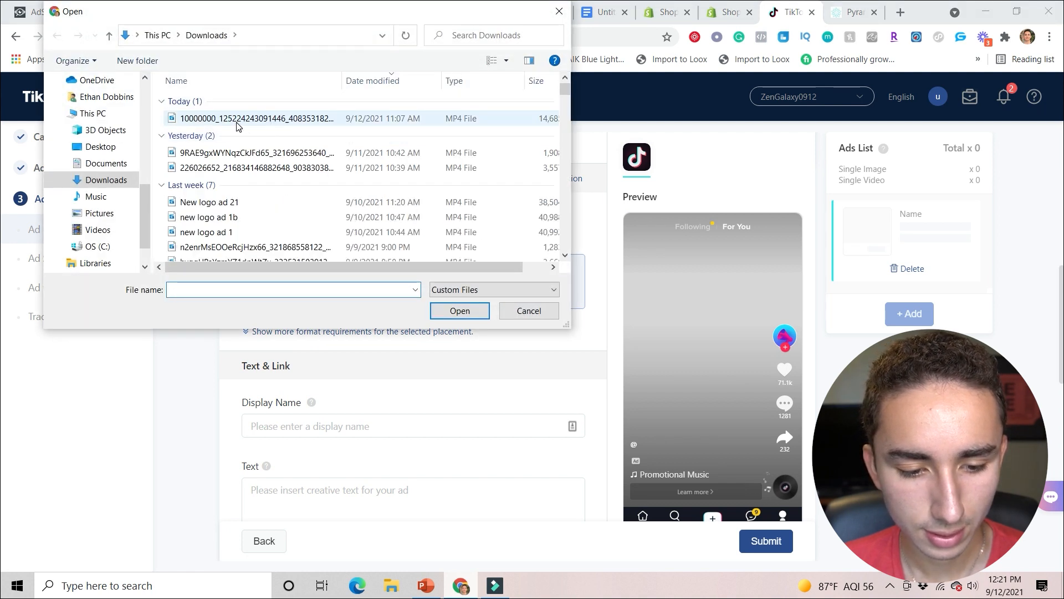
{"action": "double_click", "coordinate": [232, 133]}
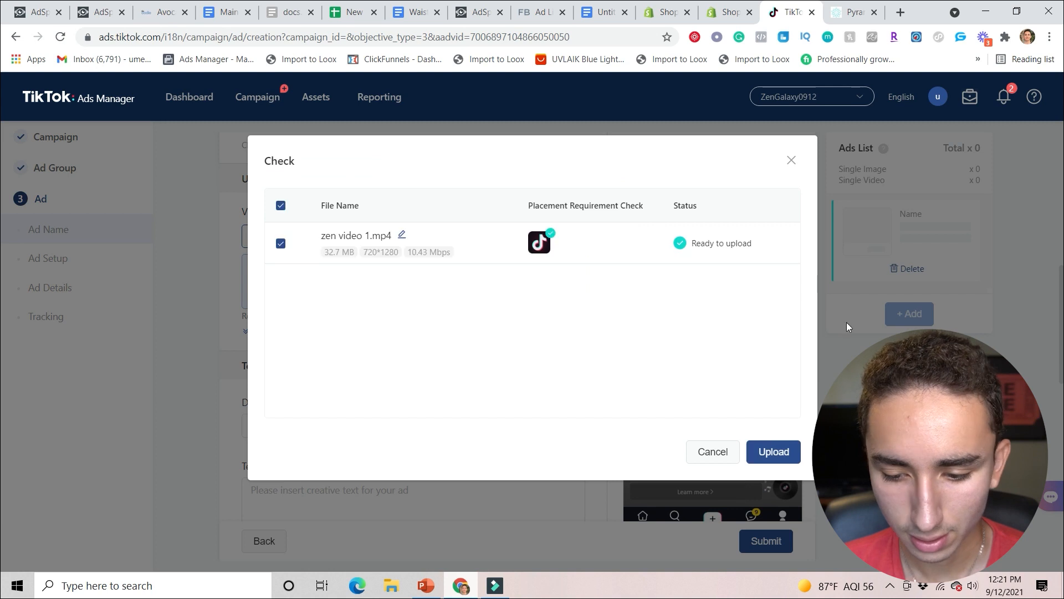
{"action": "left_click", "coordinate": [773, 450]}
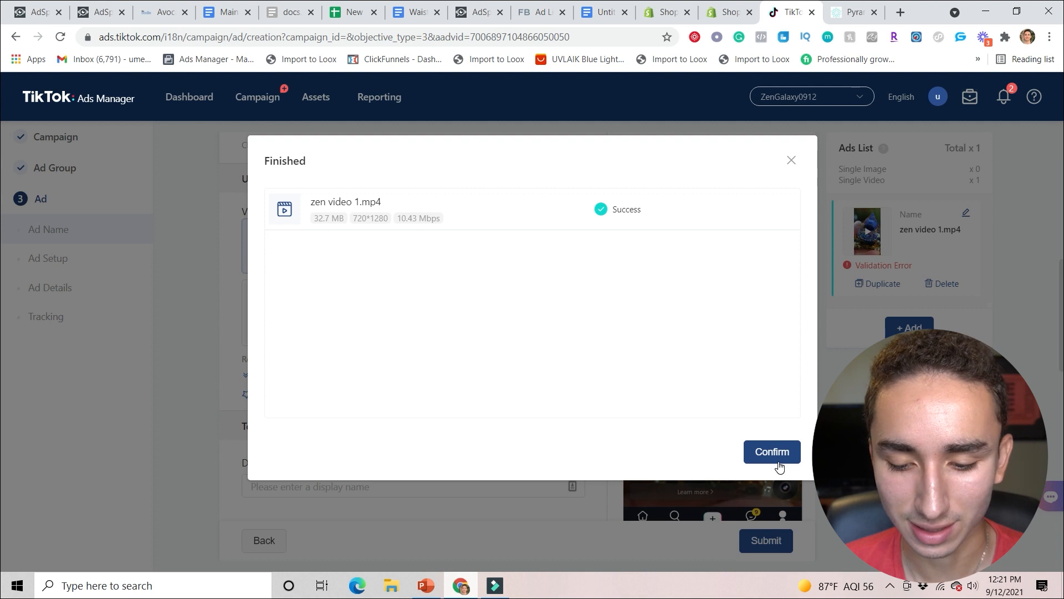
{"action": "left_click", "coordinate": [772, 451]}
Set the ad's display name to ZenGalaxy and its text to "Orgonite Pyramids - Shop Now!".
{"action": "scroll", "coordinate": [1, 341], "scroll_direction": "down", "scroll_amount": 1}
{"action": "scroll", "coordinate": [3, 343], "scroll_direction": "down", "scroll_amount": 1}
{"action": "scroll", "coordinate": [3, 336], "scroll_direction": "up", "scroll_amount": 1}
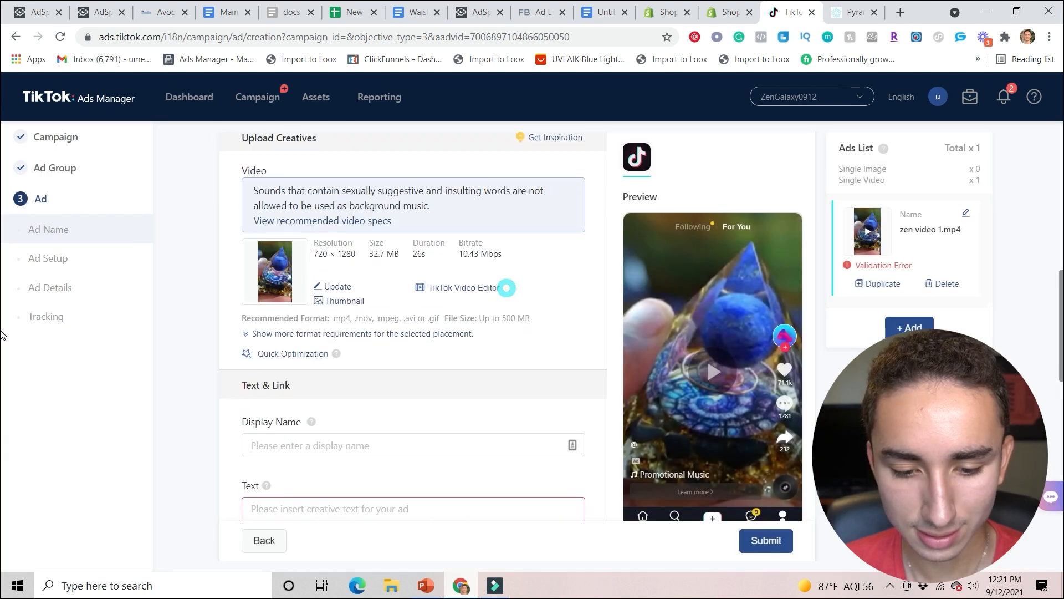
{"action": "scroll", "coordinate": [2, 334], "scroll_direction": "down", "scroll_amount": 1}
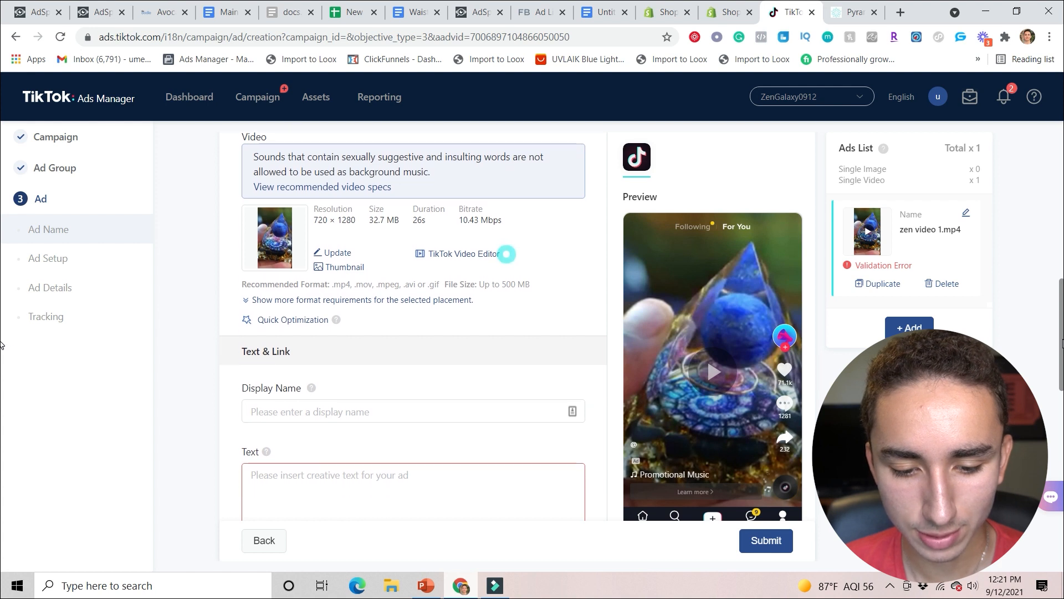
{"action": "scroll", "coordinate": [2, 345], "scroll_direction": "down", "scroll_amount": 1}
{"action": "left_click_drag", "start_coordinate": [1061, 358], "coordinate": [1061, 359]}
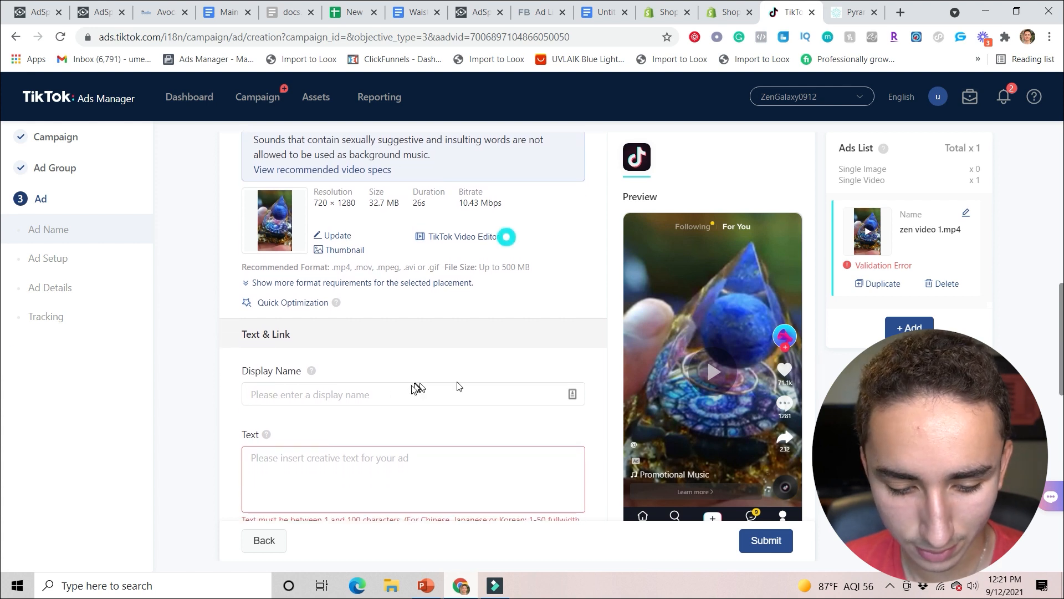
{"action": "scroll", "coordinate": [332, 396], "scroll_direction": "down", "scroll_amount": 4}
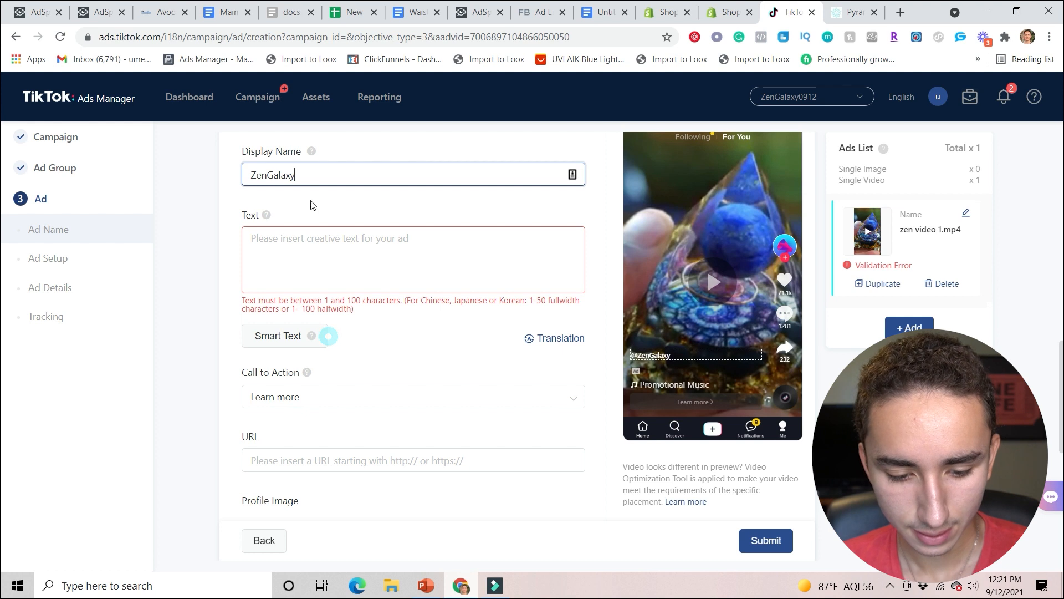
{"action": "left_click", "coordinate": [291, 253]}
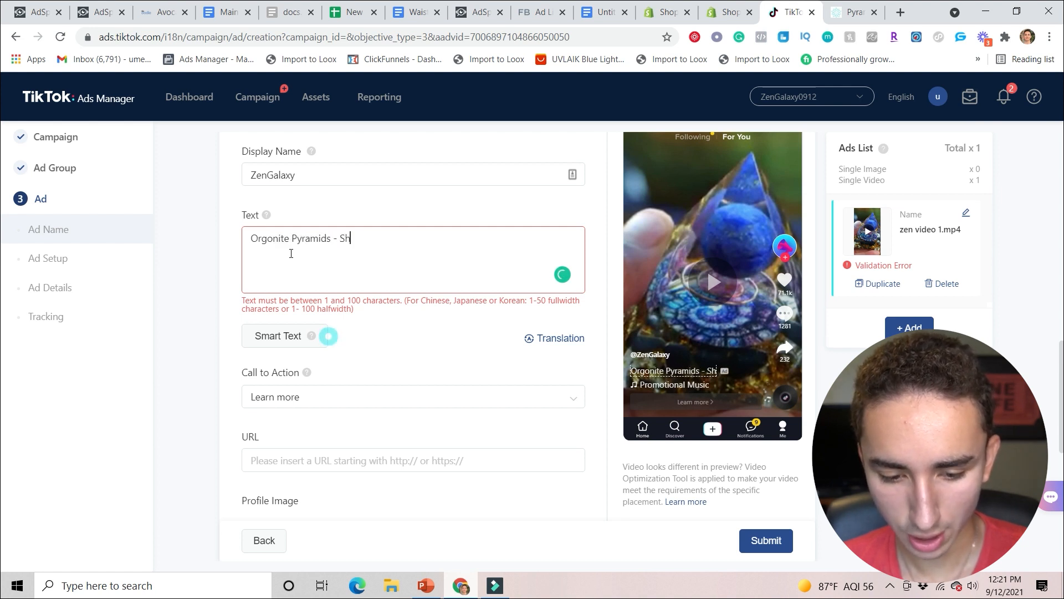
{"action": "type", "text": "ow!"}
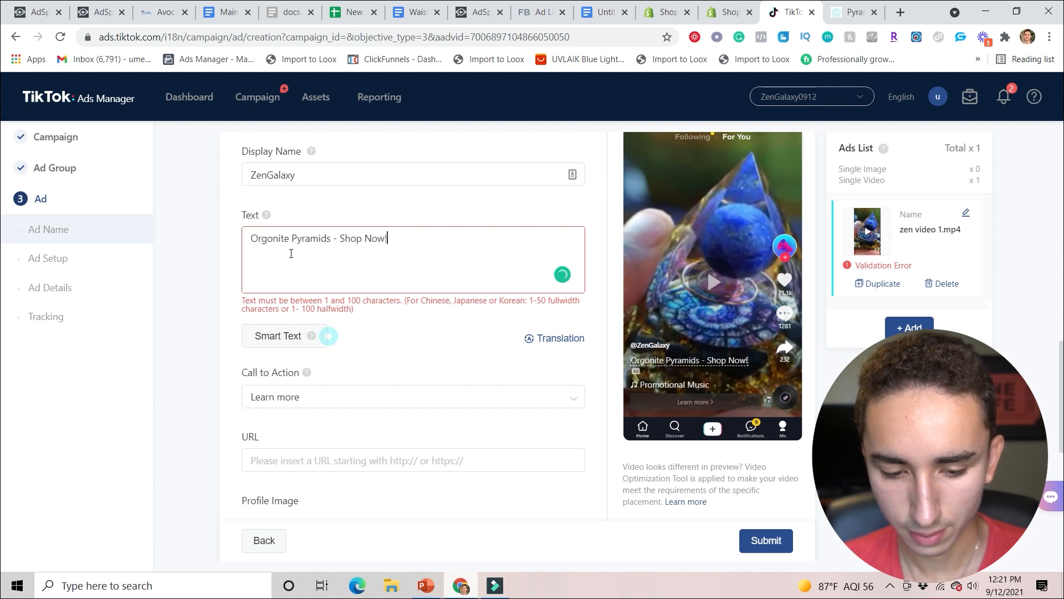
Set the call to action to Shop now and change the ad text to "Orgonite Pyramids - 40% Off Sale Ends Soon! Shop Now.".
{"action": "left_click", "coordinate": [299, 380]}
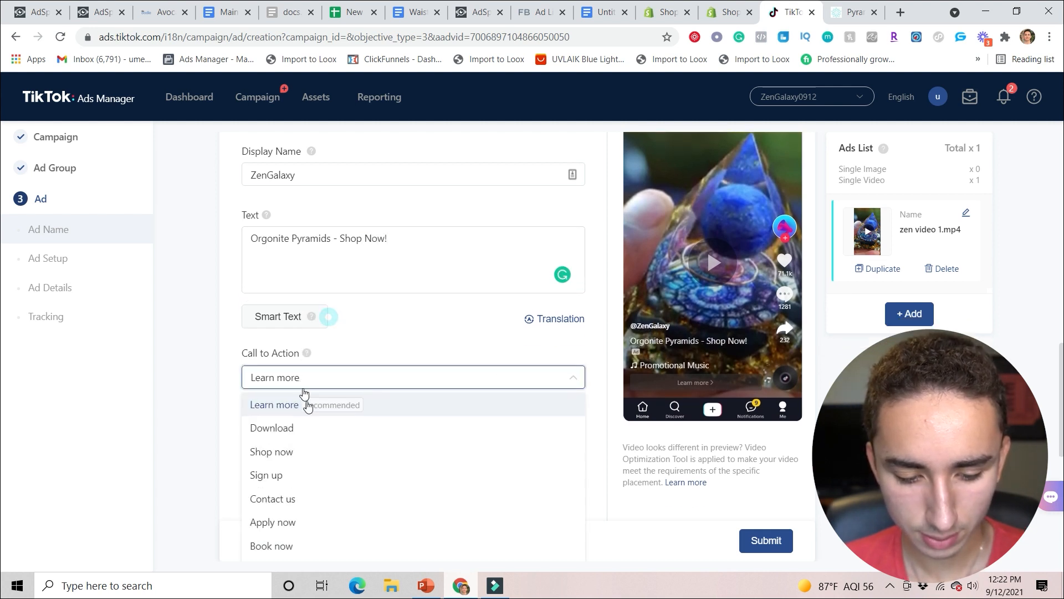
{"action": "left_click", "coordinate": [297, 450]}
{"action": "left_click", "coordinate": [340, 238]}
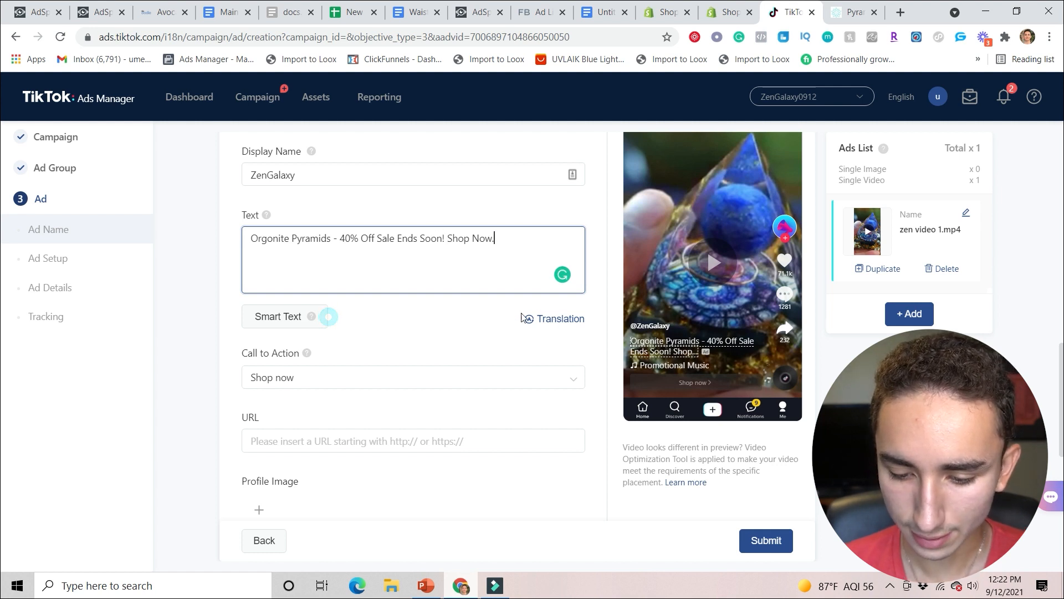
{"action": "scroll", "coordinate": [4, 387], "scroll_direction": "down", "scroll_amount": 3}
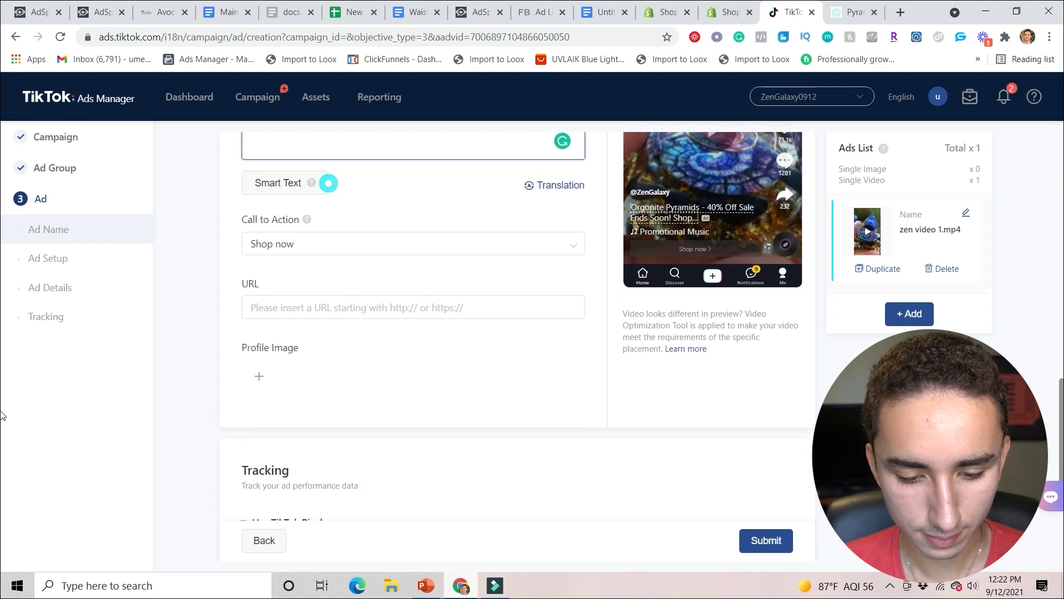
{"action": "left_click", "coordinate": [451, 308]}
{"action": "left_click", "coordinate": [855, 4]}
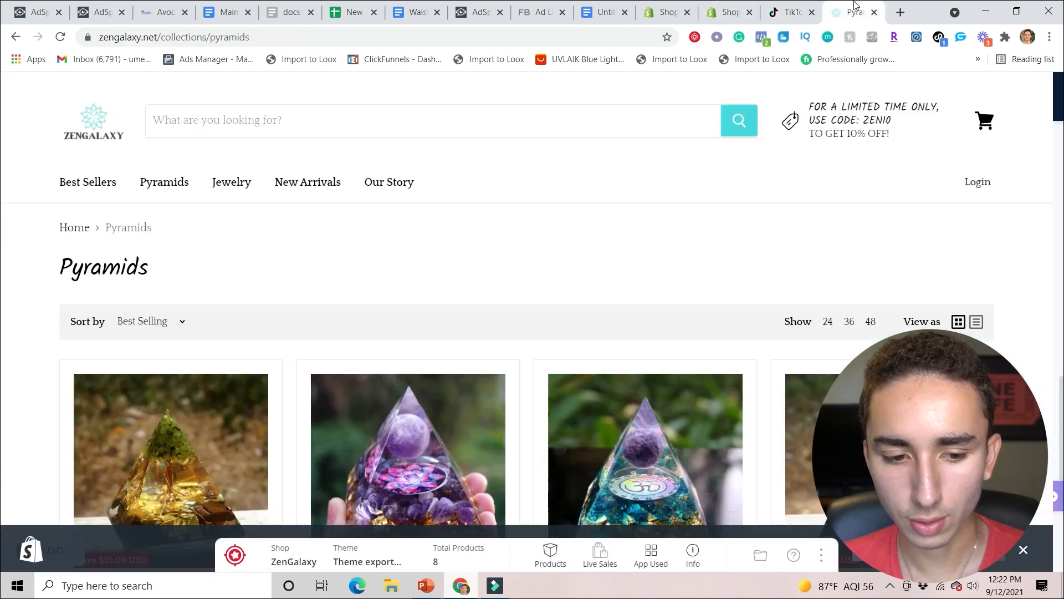
{"action": "left_click", "coordinate": [492, 30]}
{"action": "key", "text": "ctrl+c"}
{"action": "left_click", "coordinate": [787, 11]}
{"action": "key", "text": "ctrl+v"}
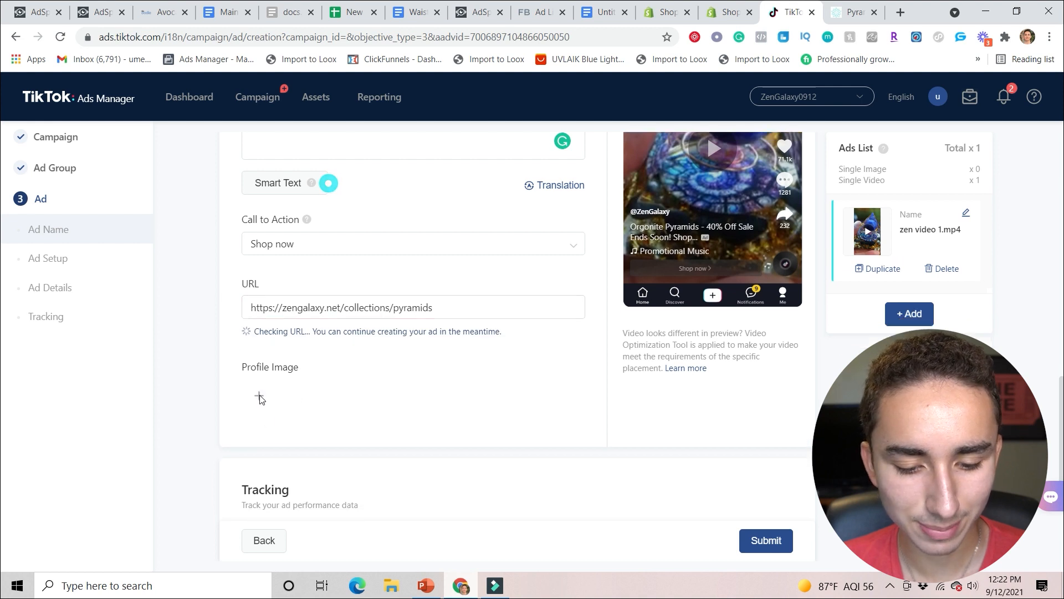
Upload the Zengalaxy Logo image from the Downloads folder as the ad's profile image, keeping the default crop.
{"action": "left_click", "coordinate": [260, 396]}
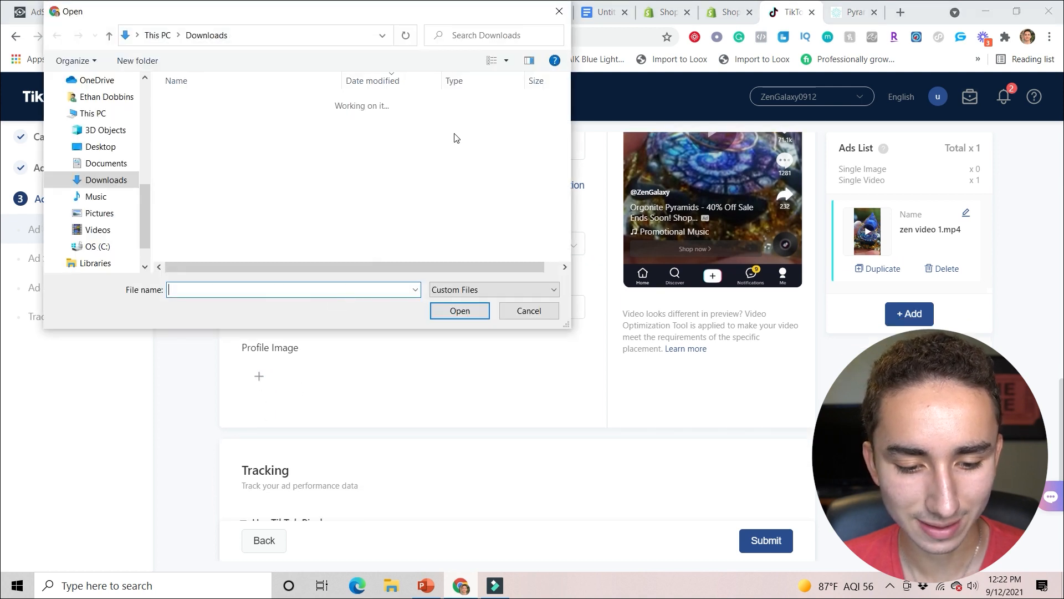
{"action": "left_click", "coordinate": [513, 35]}
{"action": "left_click", "coordinate": [513, 35]}
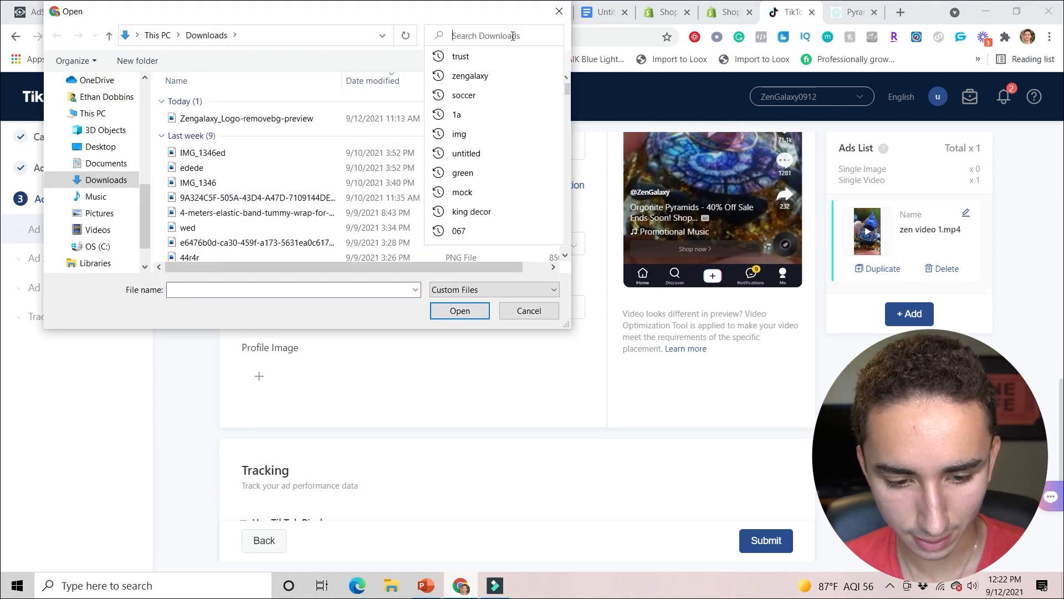
{"action": "type", "text": "zengalaxy"}
{"action": "key", "text": "Return"}
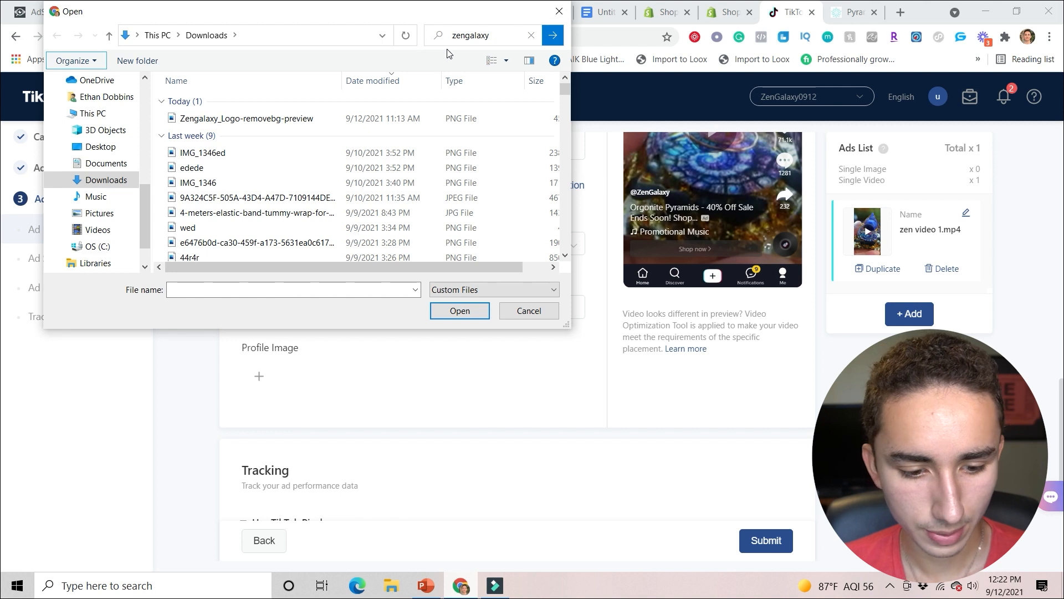
{"action": "left_click", "coordinate": [262, 153]}
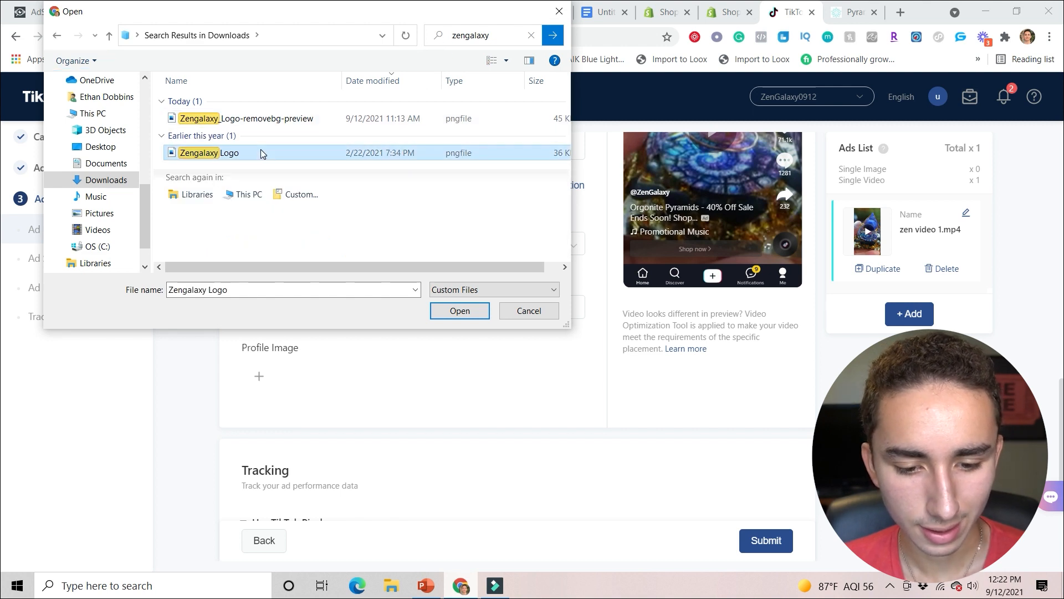
{"action": "double_click", "coordinate": [262, 153]}
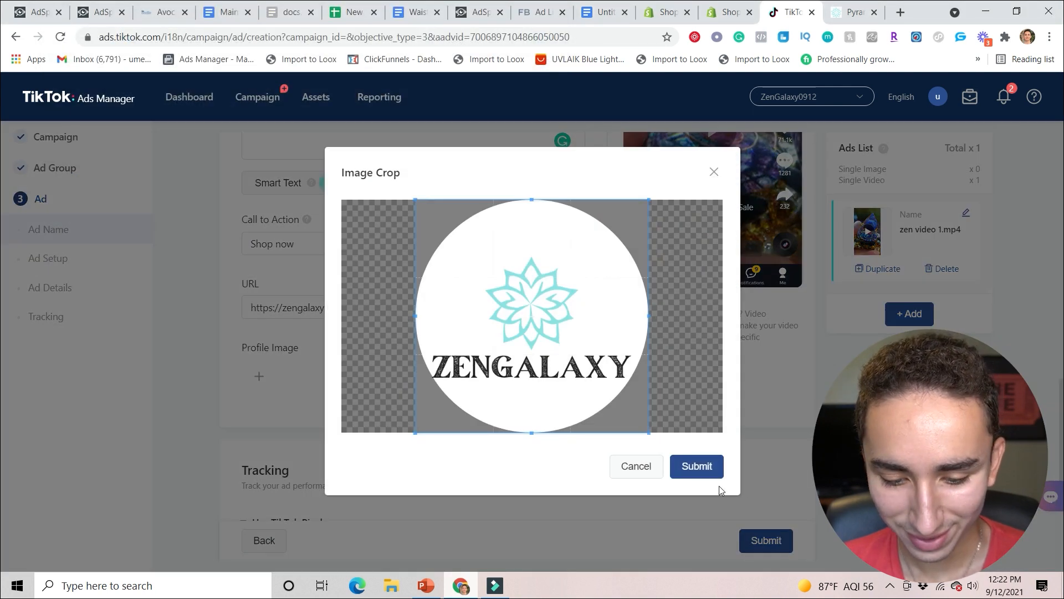
{"action": "left_click", "coordinate": [695, 467]}
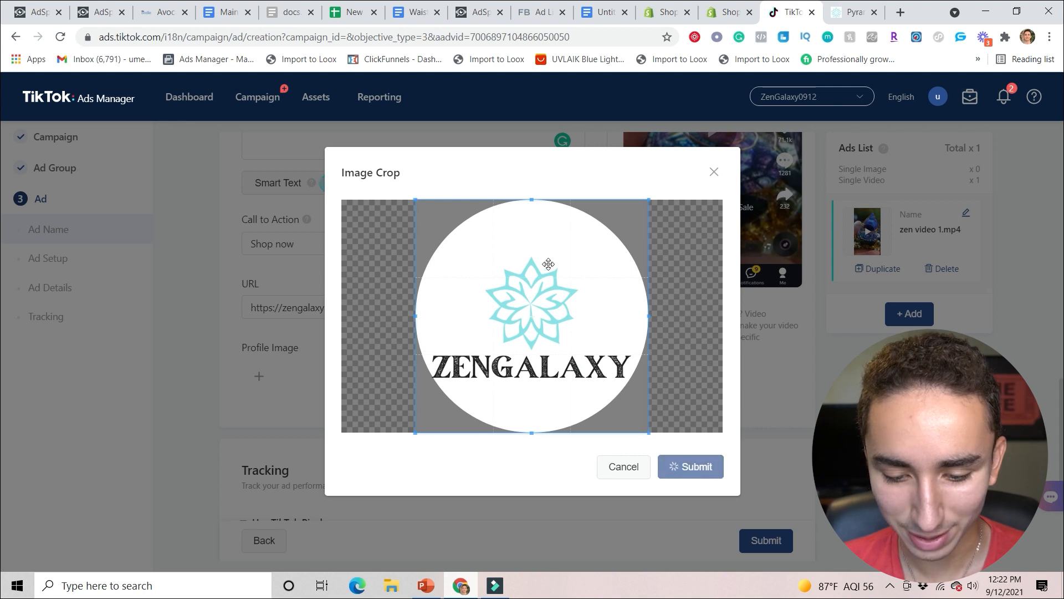
Play through the ad's video preview with the sound turned down.
{"action": "scroll", "coordinate": [1, 422], "scroll_direction": "up", "scroll_amount": 4}
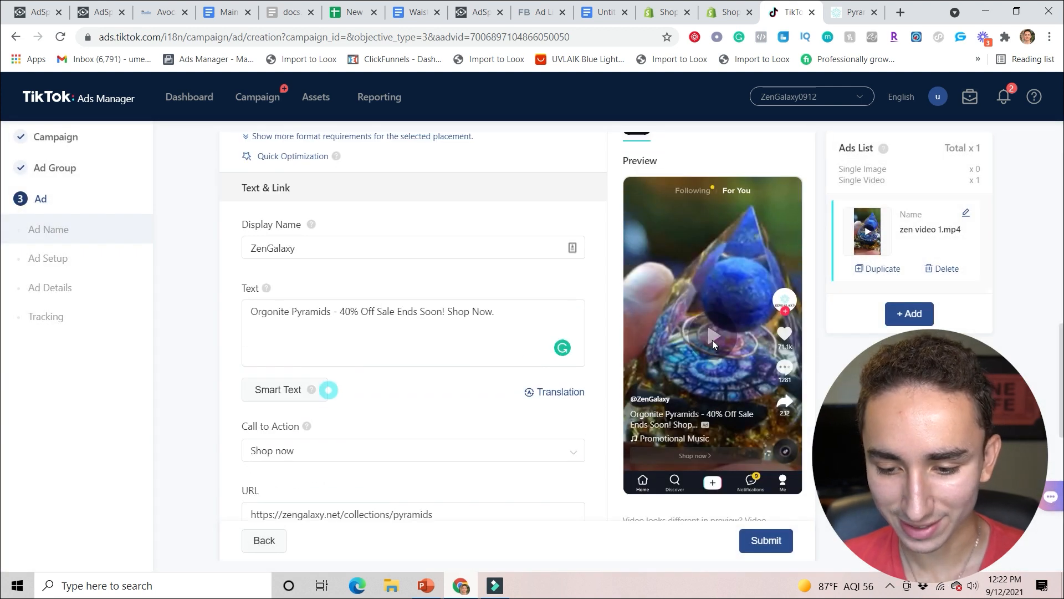
{"action": "left_click", "coordinate": [713, 339]}
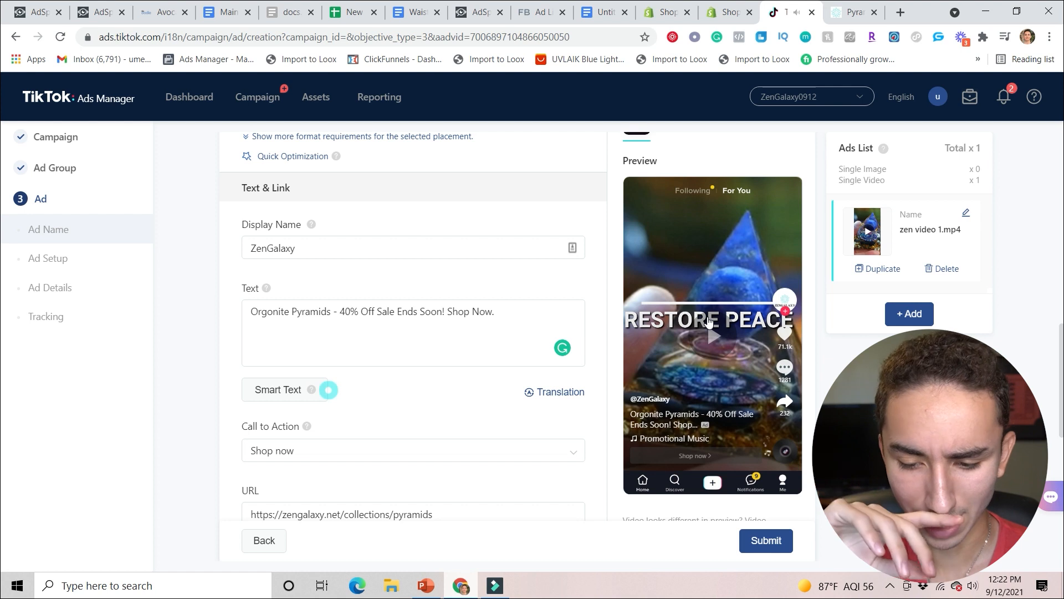
{"action": "left_click", "coordinate": [712, 335]}
{"action": "key", "text": "XF86AudioLowerVolume"}
{"action": "key", "text": "XF86AudioLowerVolume"}
{"action": "key", "text": "XF86AudioLowerVolume"}
{"action": "key", "text": "XF86AudioLowerVolume"}
{"action": "key", "text": "XF86AudioLowerVolume"}
{"action": "key", "text": "XF86AudioLowerVolume"}
{"action": "key", "text": "XF86AudioLowerVolume"}
{"action": "key", "text": "XF86AudioLowerVolume"}
{"action": "key", "text": "XF86AudioLowerVolume"}
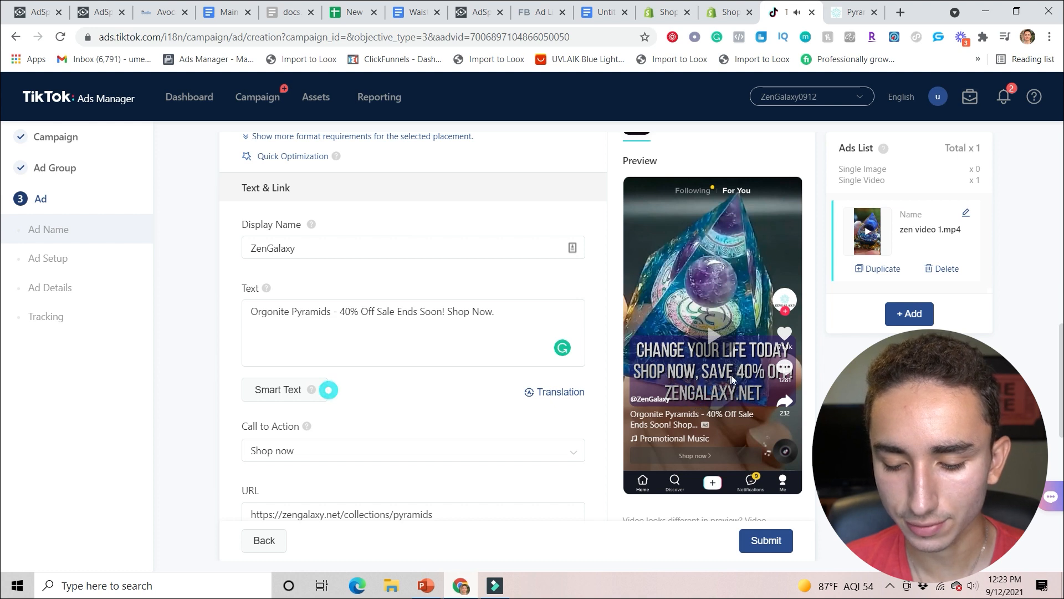
{"action": "left_click", "coordinate": [715, 334]}
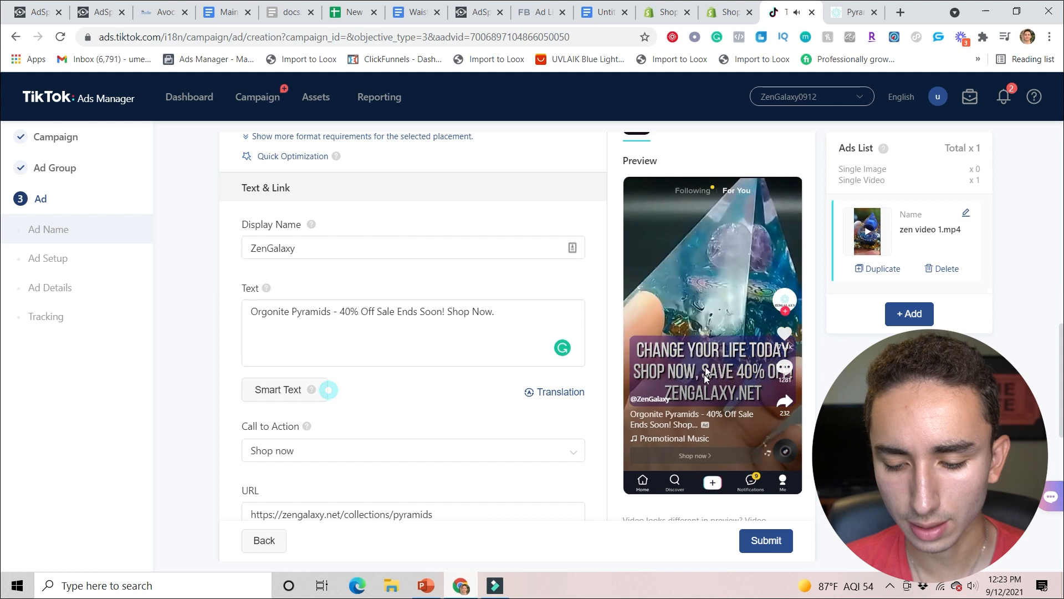
{"action": "left_click", "coordinate": [713, 344]}
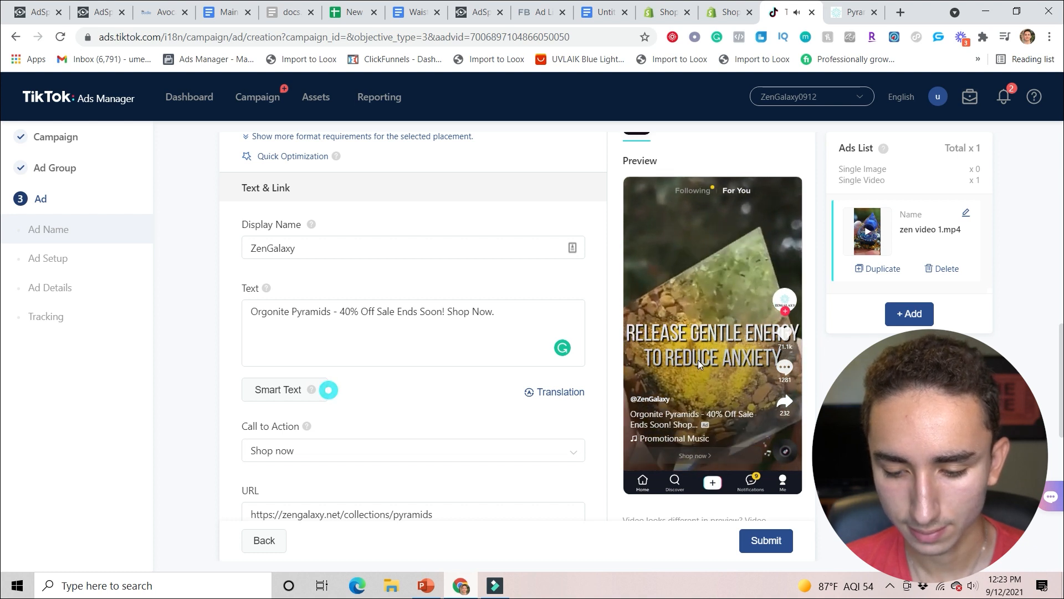
{"action": "left_click", "coordinate": [693, 398]}
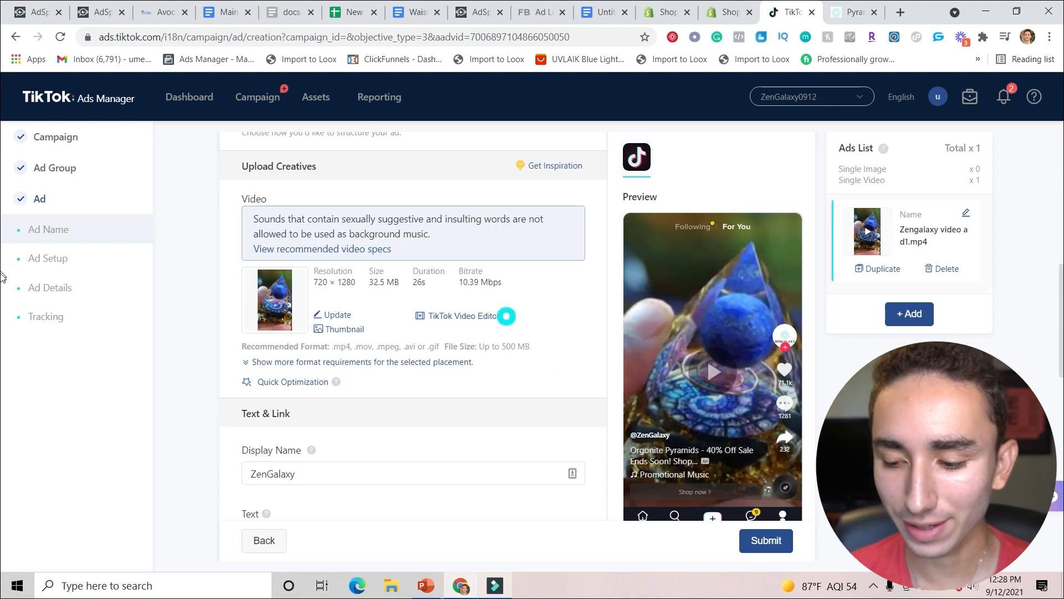
Duplicate the Zengalaxy video ad1.mp4 ad and replace the copy's video with video ad 2 zen.mp4 from the video library.
{"action": "scroll", "coordinate": [2, 297], "scroll_direction": "down", "scroll_amount": 7}
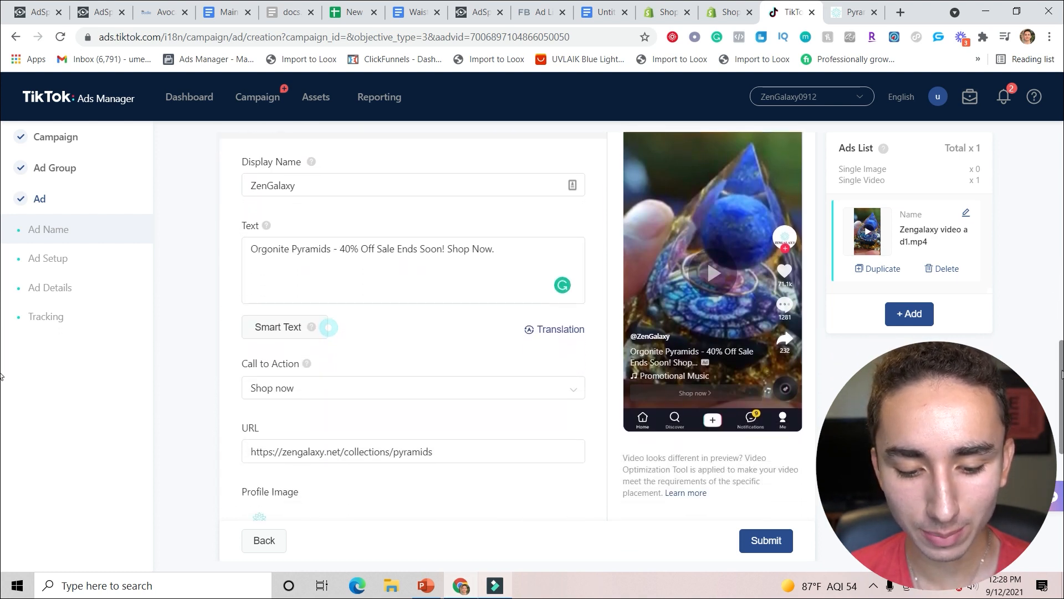
{"action": "left_click_drag", "start_coordinate": [1062, 402], "coordinate": [1062, 283]}
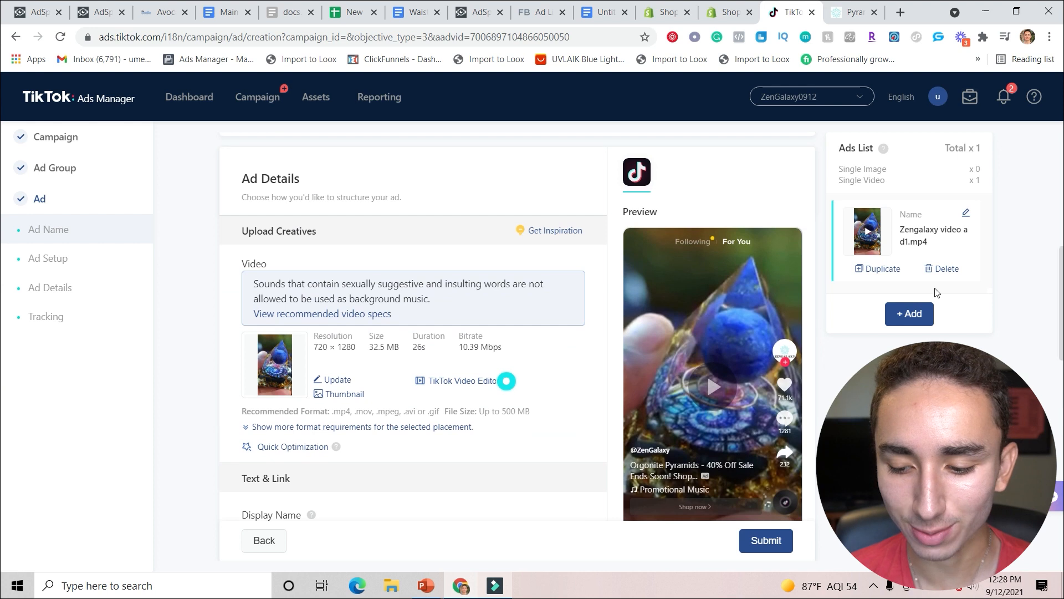
{"action": "left_click", "coordinate": [876, 269]}
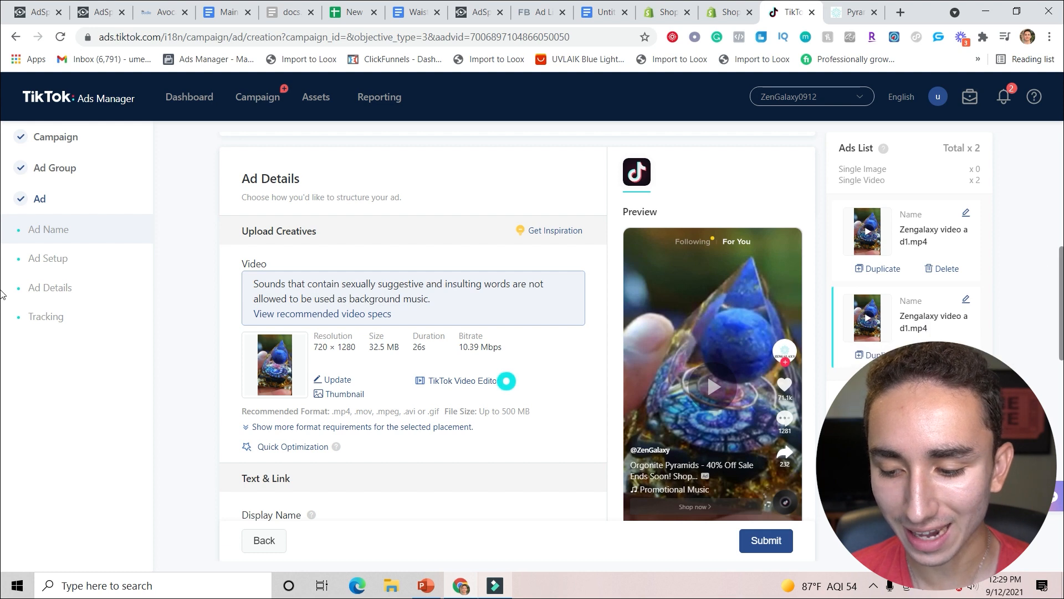
{"action": "left_click_drag", "start_coordinate": [1061, 295], "coordinate": [1059, 128]}
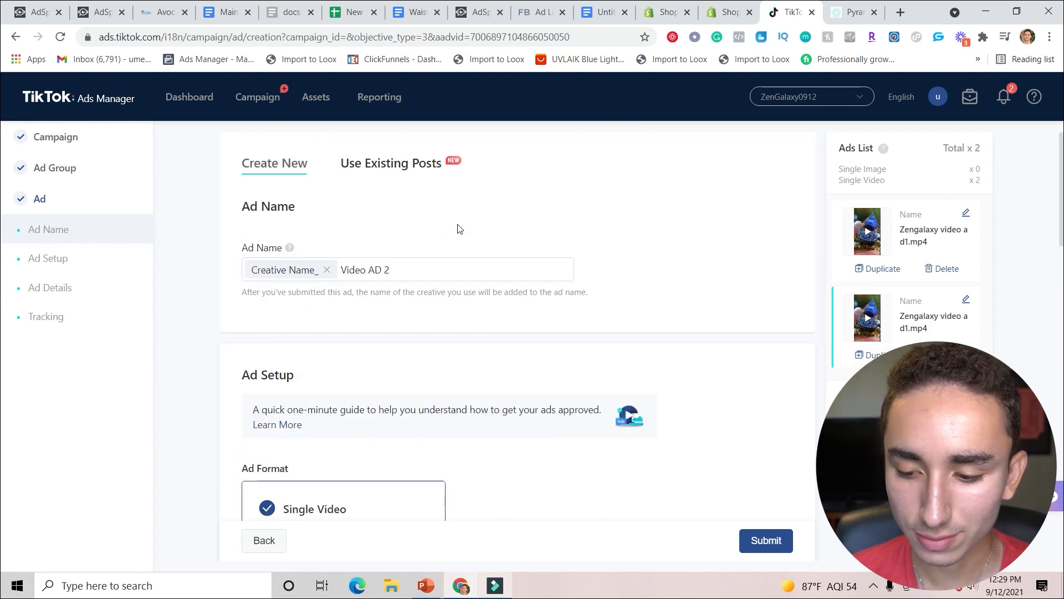
{"action": "scroll", "coordinate": [585, 316], "scroll_direction": "down", "scroll_amount": 10}
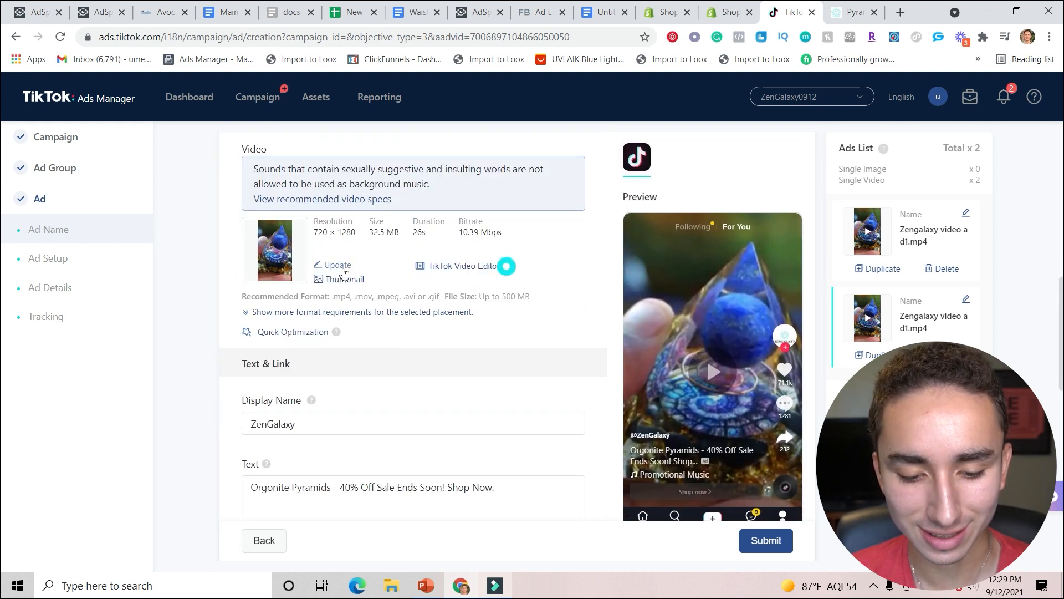
{"action": "left_click", "coordinate": [343, 268]}
{"action": "left_click", "coordinate": [348, 316]}
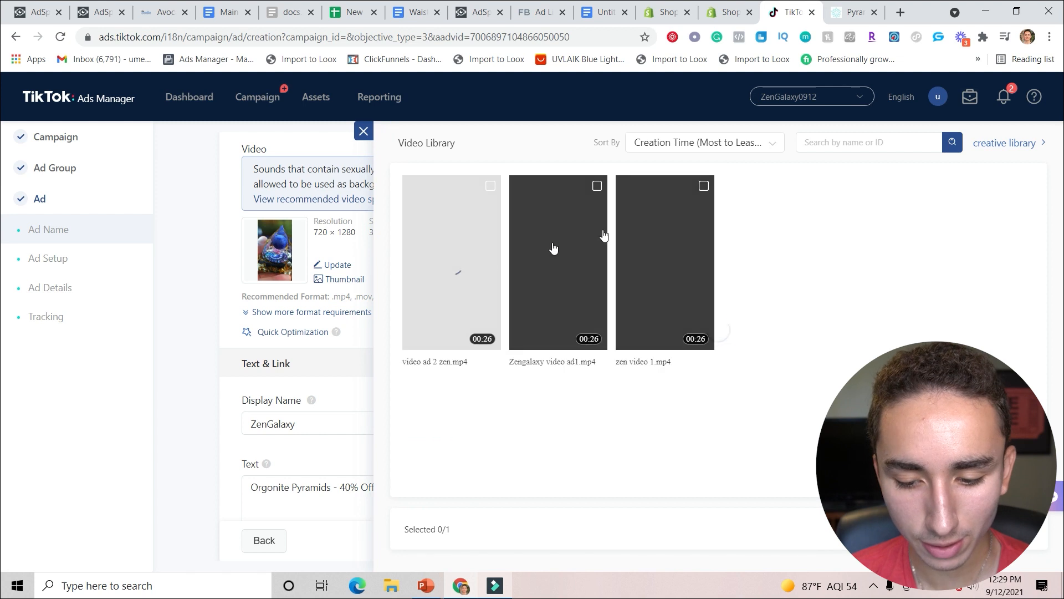
{"action": "left_click", "coordinate": [443, 270]}
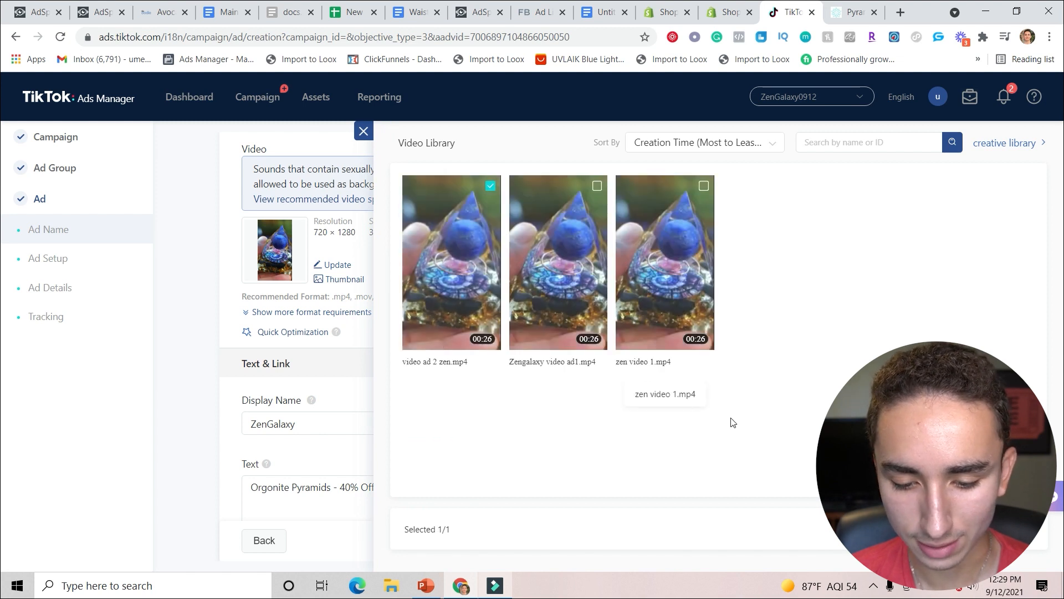
{"action": "left_click", "coordinate": [1005, 528]}
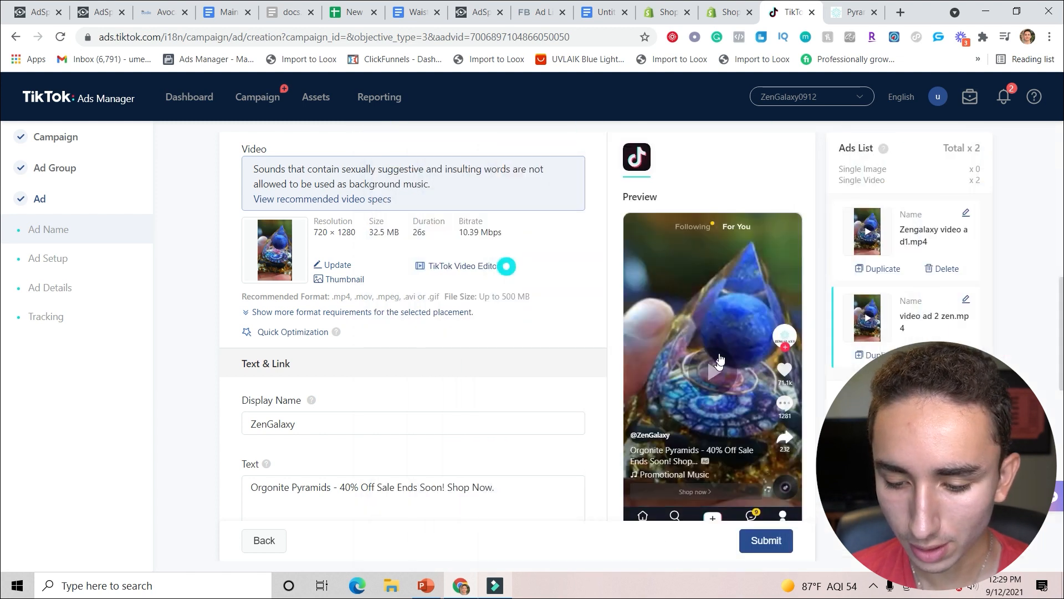
Play the preview of the second ad's video and submit the ads.
{"action": "left_click", "coordinate": [714, 373]}
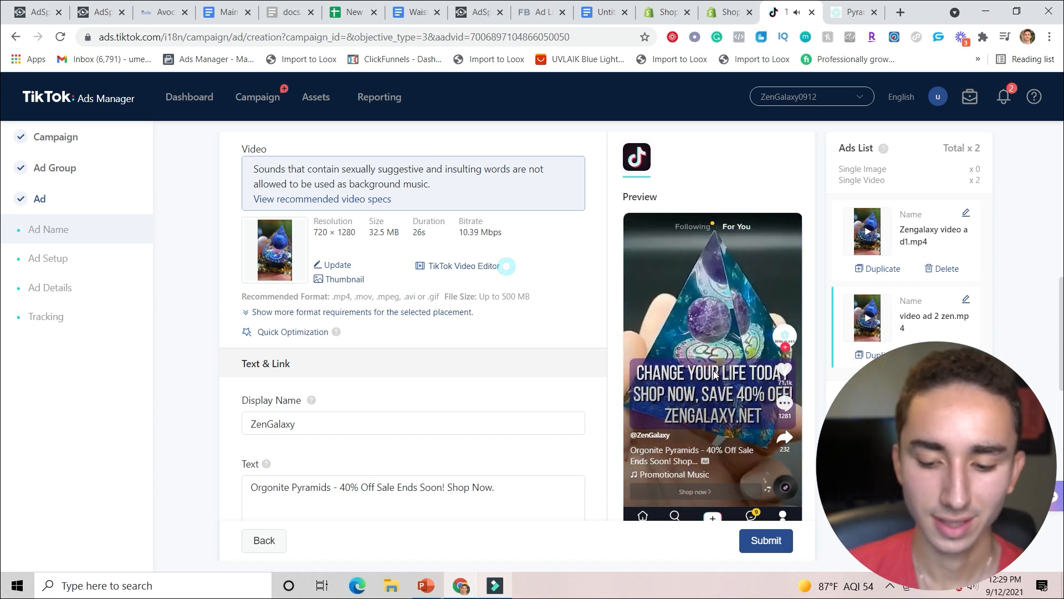
{"action": "scroll", "coordinate": [413, 333], "scroll_direction": "down", "scroll_amount": 10}
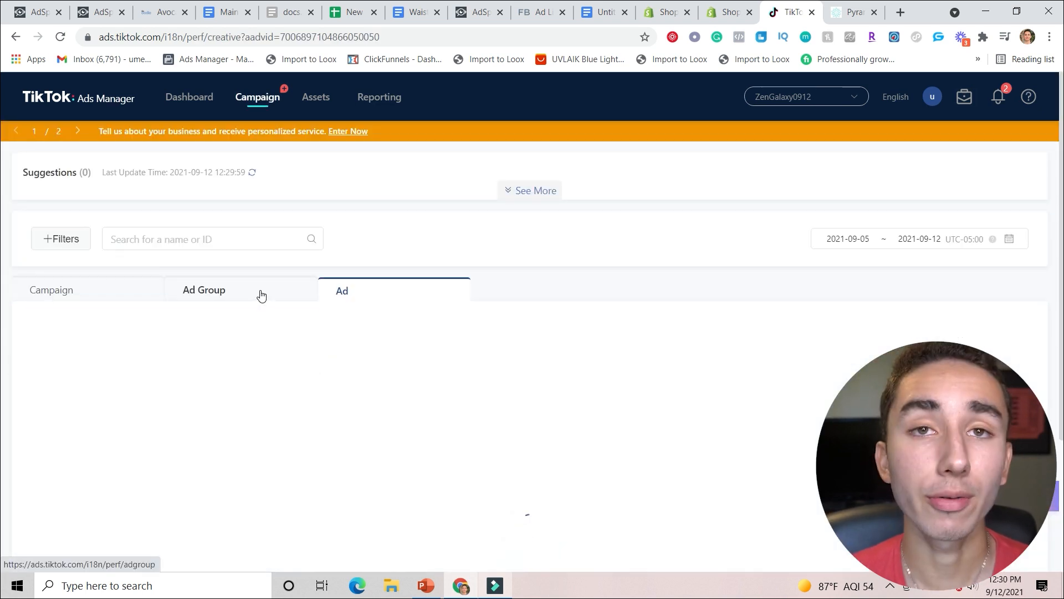
Duplicate the Beauty & Personal Care / Outfits ad group into 4 copies within the existing campaign and submit them with both ads.
{"action": "left_click", "coordinate": [261, 295]}
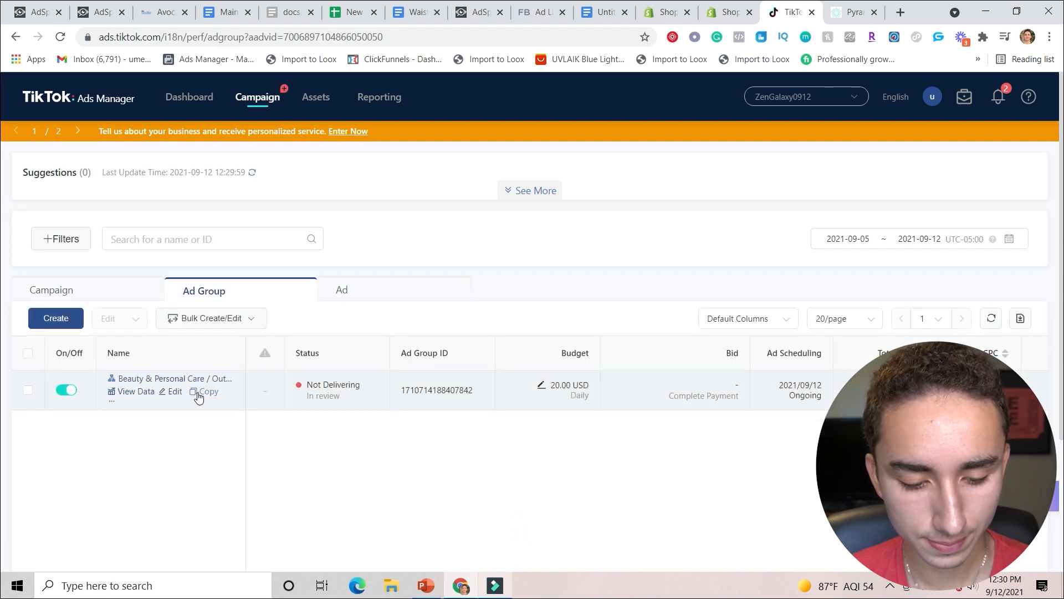
{"action": "left_click", "coordinate": [203, 393]}
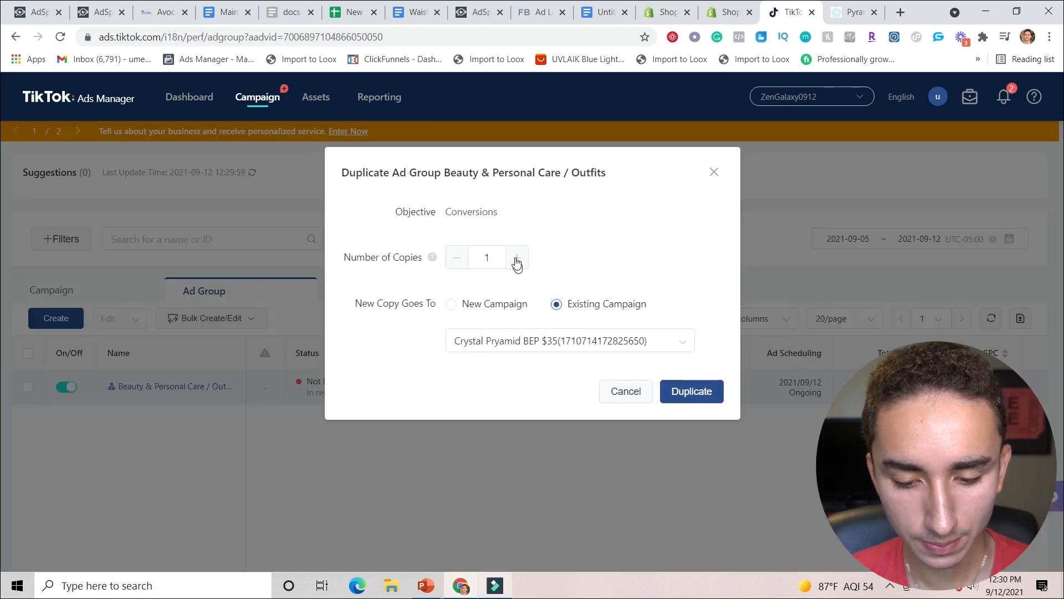
{"action": "left_click", "coordinate": [693, 391]}
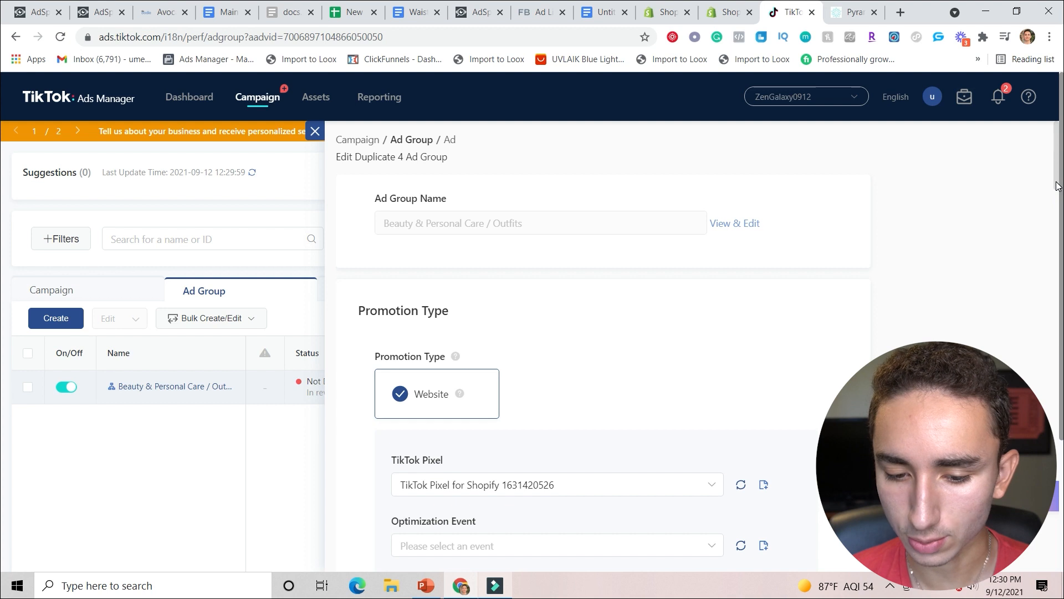
{"action": "scroll", "coordinate": [1032, 250], "scroll_direction": "down", "scroll_amount": 5}
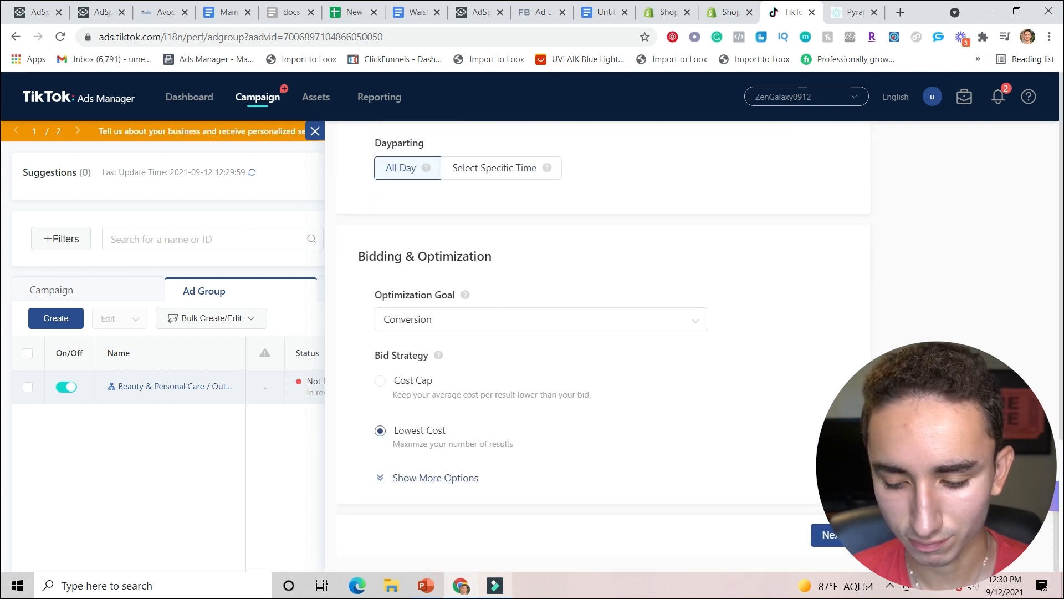
{"action": "left_click", "coordinate": [827, 535]}
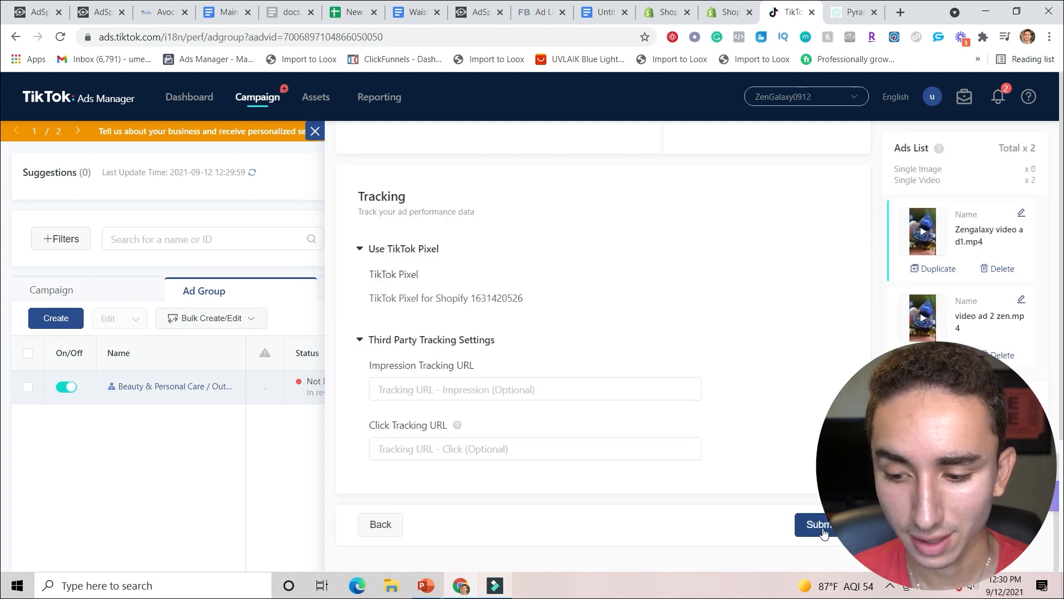
{"action": "left_click", "coordinate": [824, 532]}
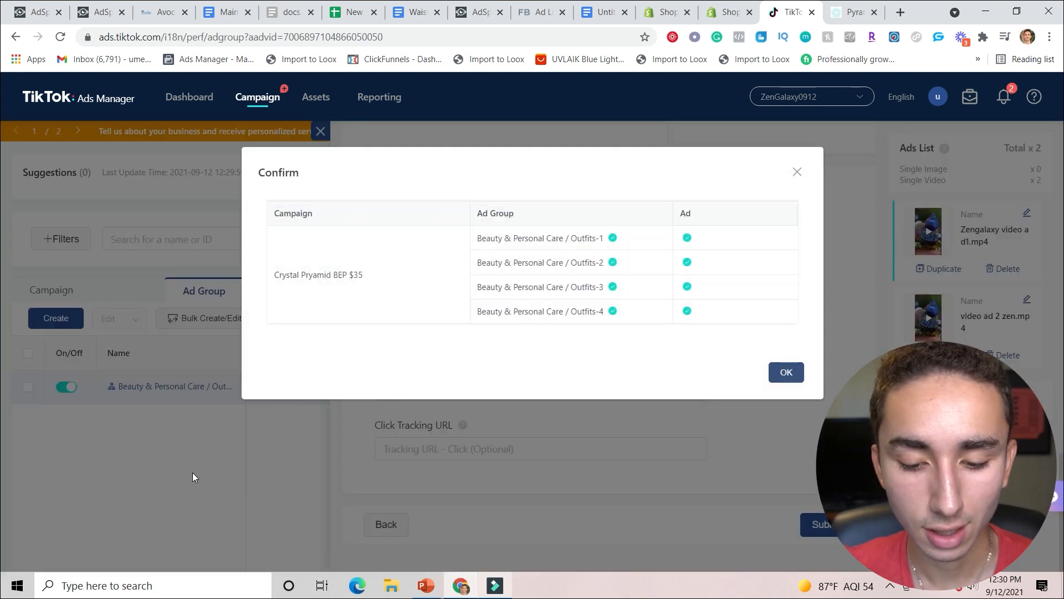
{"action": "left_click", "coordinate": [780, 371]}
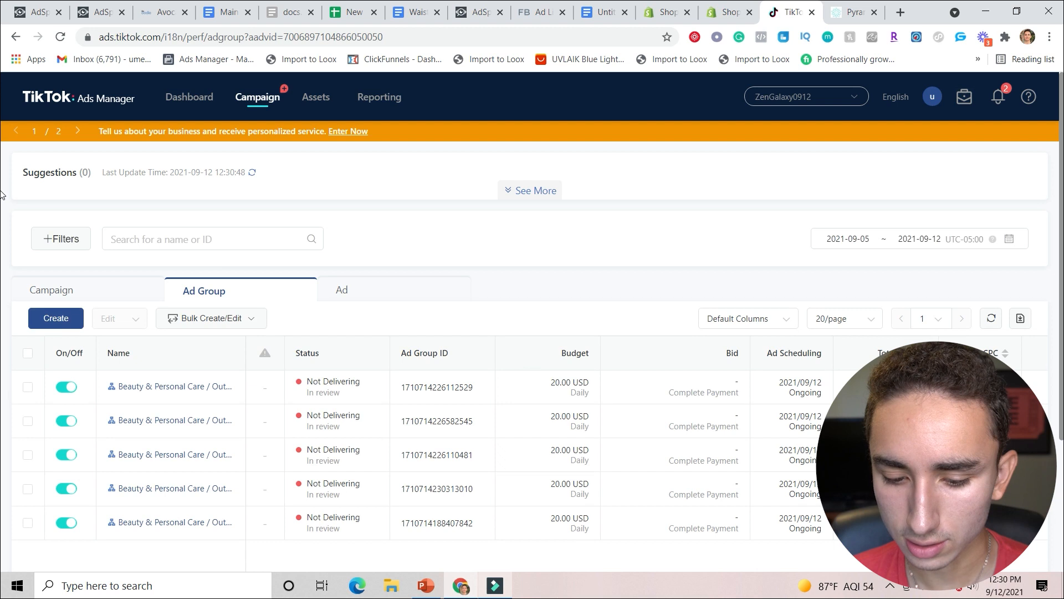
Open the Beauty & Personal Care / Outfits-4 ad group for editing and remove its video interactions behavior targeting.
{"action": "mouse_move", "coordinate": [205, 392]}
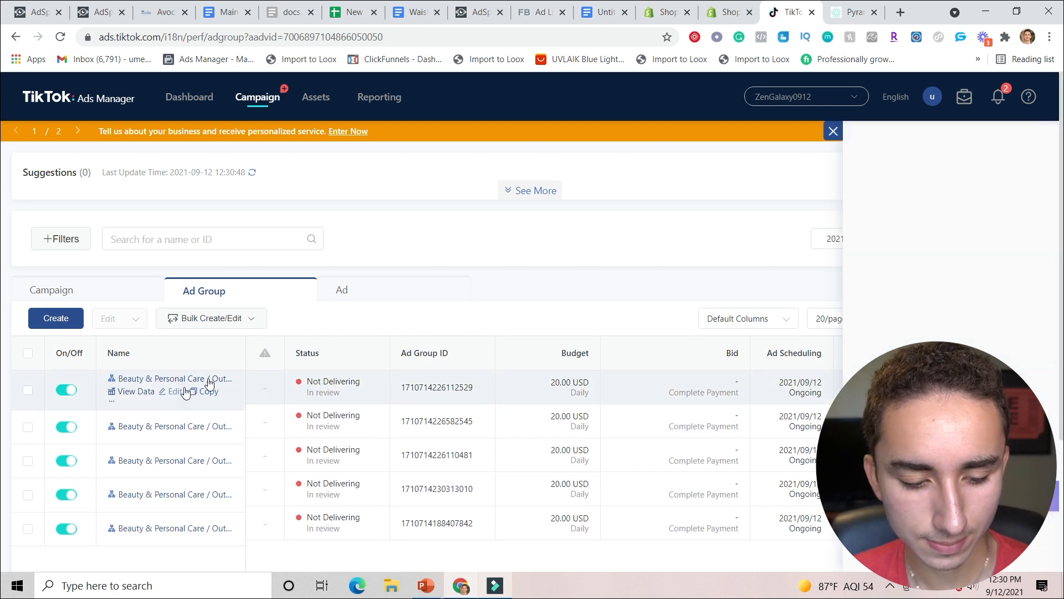
{"action": "left_click", "coordinate": [176, 392]}
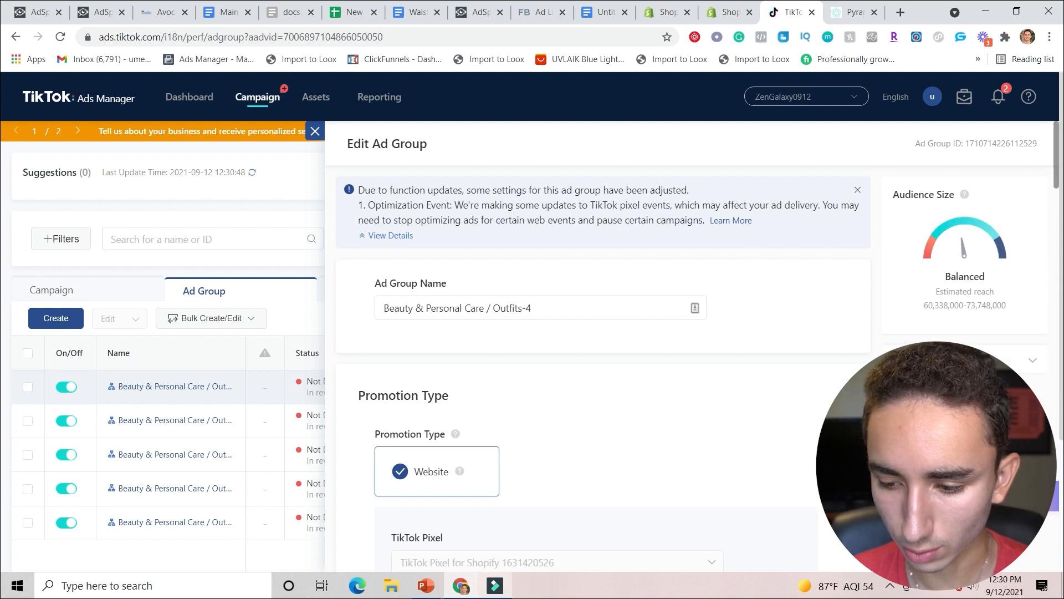
{"action": "left_click_drag", "start_coordinate": [1056, 155], "coordinate": [1056, 457]}
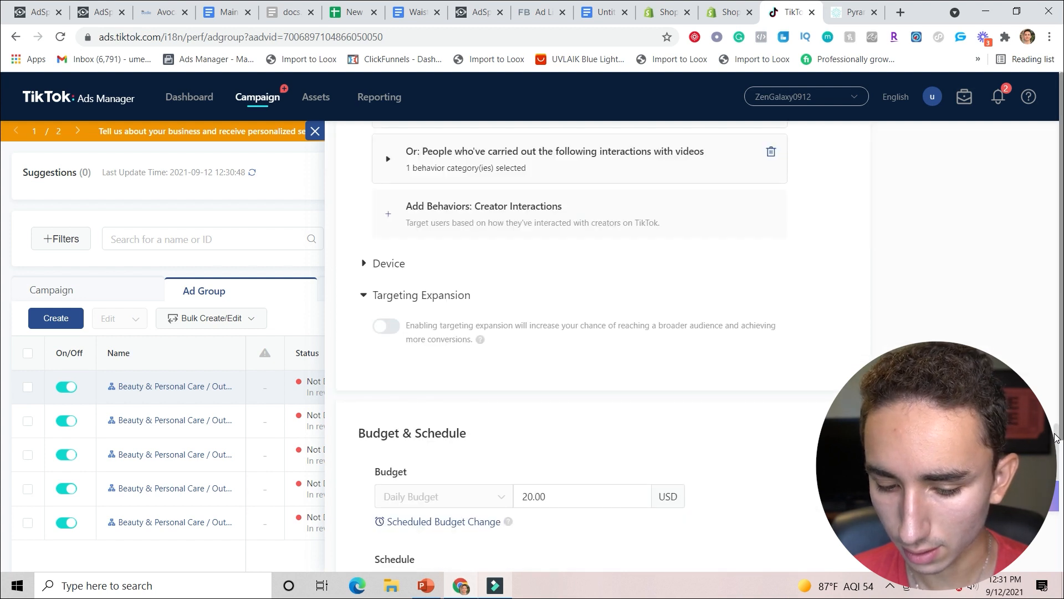
{"action": "left_click_drag", "start_coordinate": [1058, 438], "coordinate": [1056, 415]}
{"action": "left_click", "coordinate": [771, 313]}
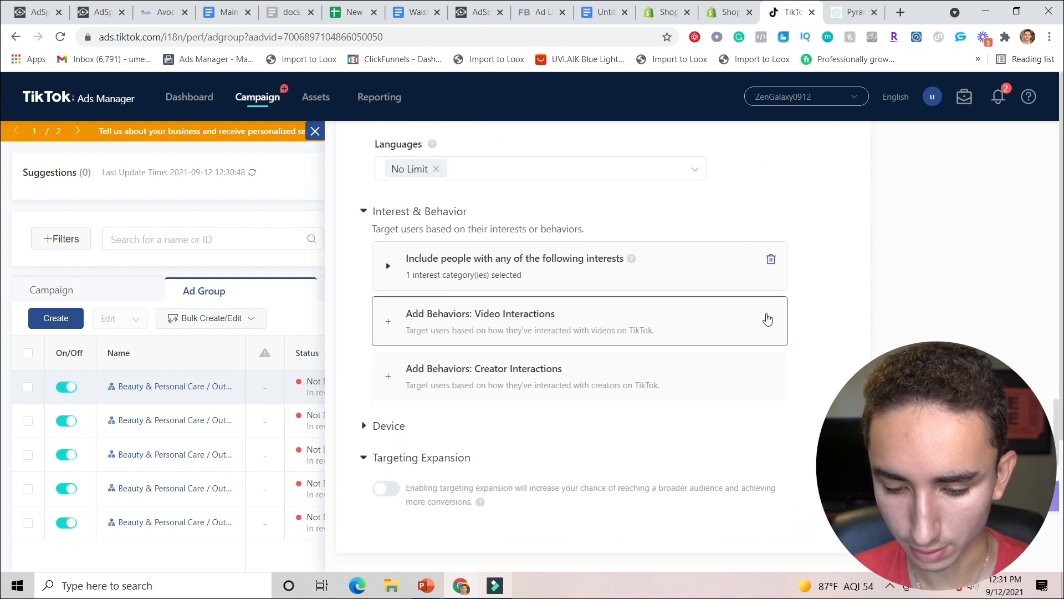
Add creator interactions targeting for people who Followed creators in the Animal category.
{"action": "left_click", "coordinate": [615, 372]}
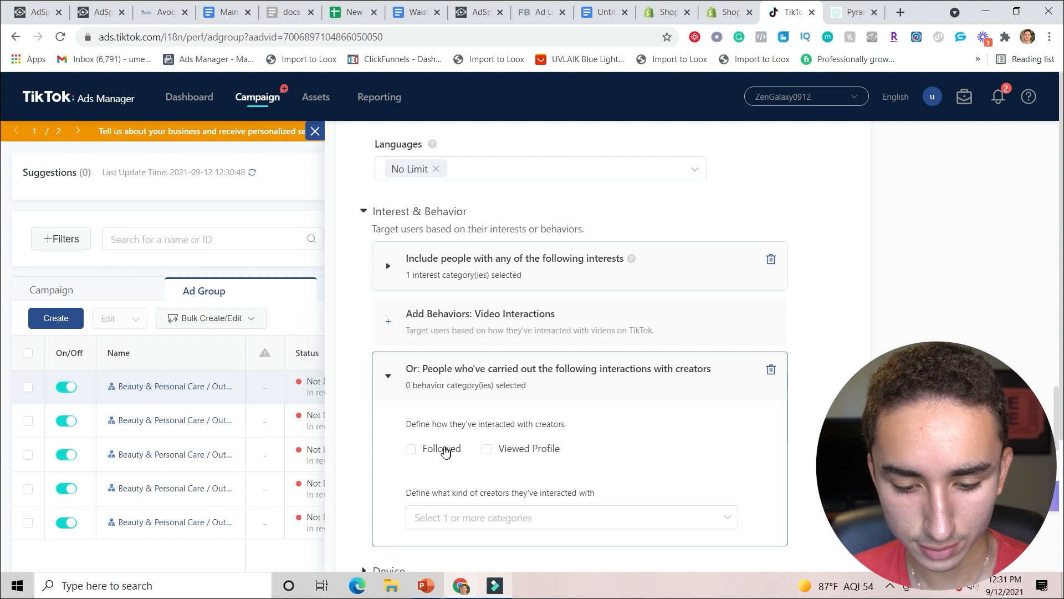
{"action": "left_click", "coordinate": [445, 449]}
{"action": "left_click", "coordinate": [466, 521]}
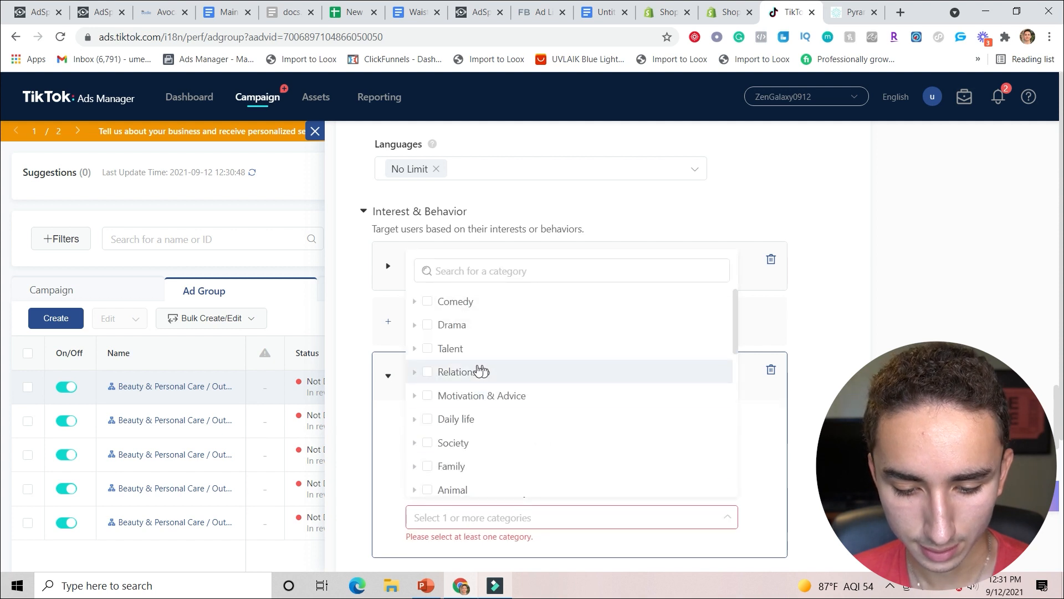
{"action": "left_click_drag", "start_coordinate": [731, 328], "coordinate": [739, 321]}
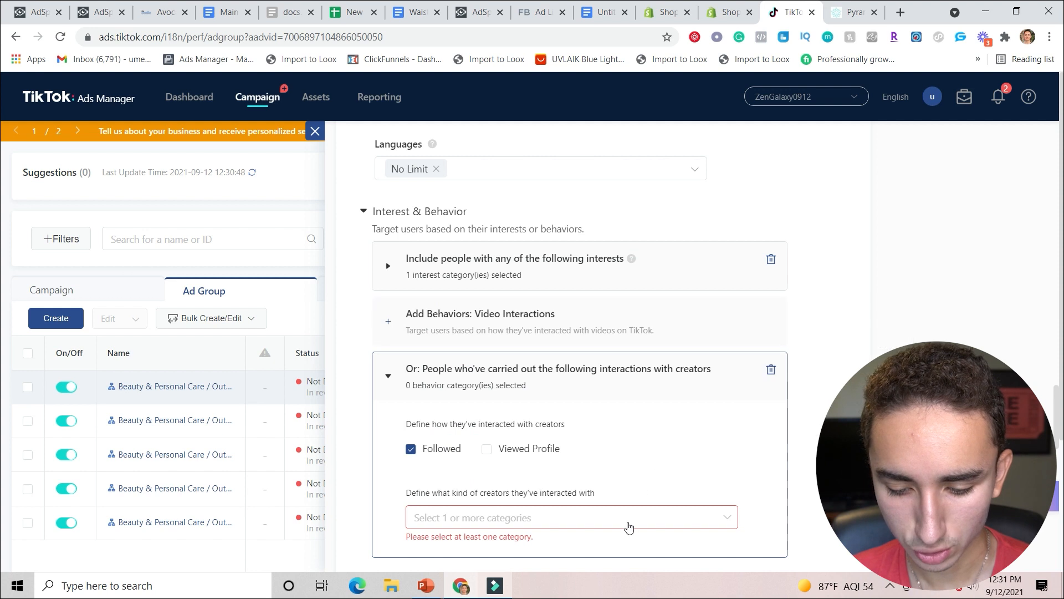
{"action": "left_click", "coordinate": [629, 524]}
{"action": "left_click_drag", "start_coordinate": [733, 318], "coordinate": [732, 371]}
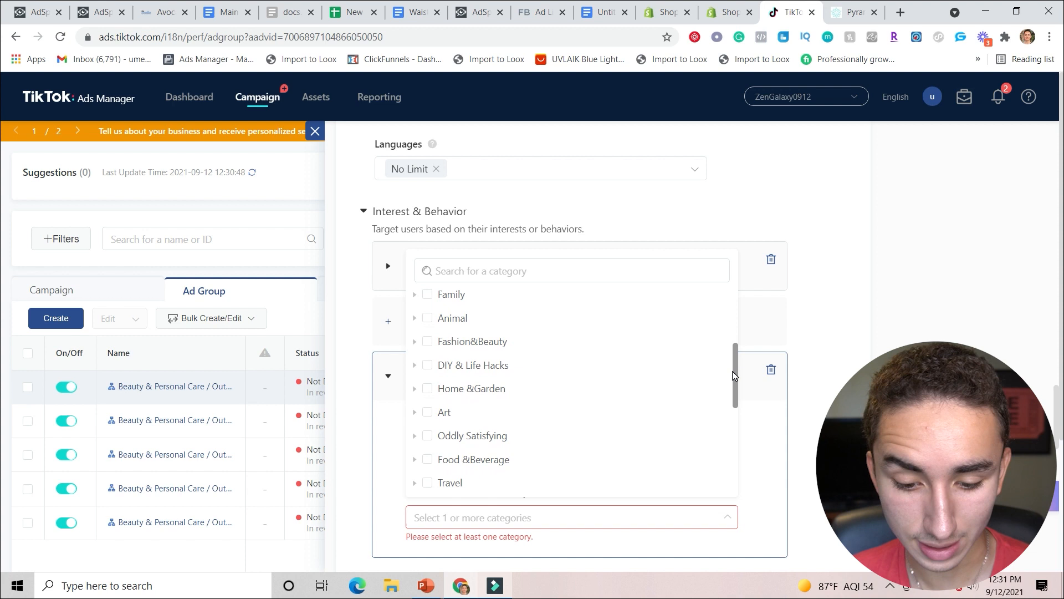
{"action": "left_click", "coordinate": [427, 319]}
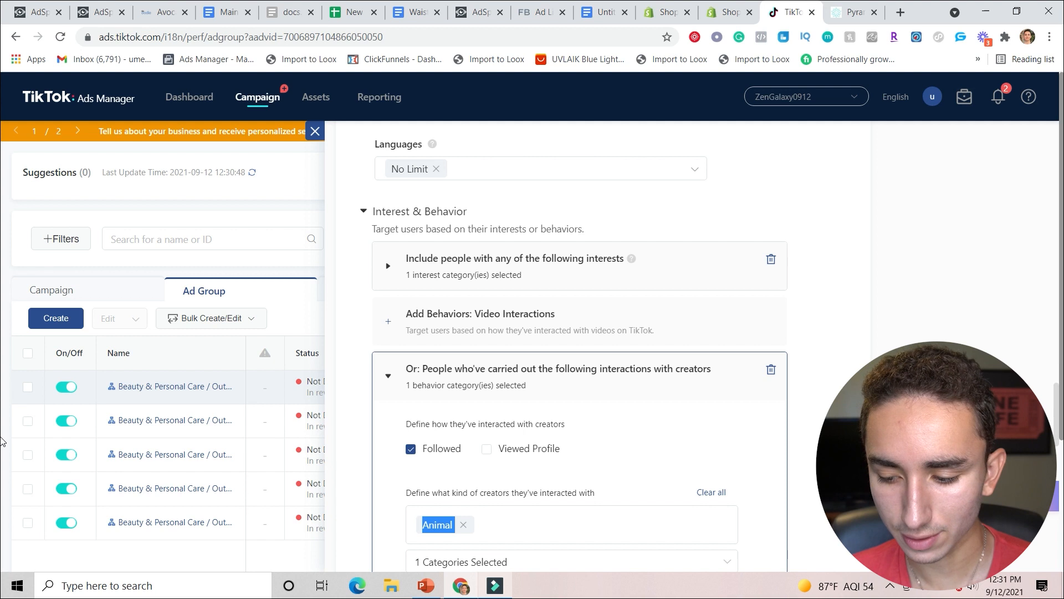
Rename the ad group to Beauty & Personal Care / Animal and save its changes.
{"action": "left_click_drag", "start_coordinate": [1060, 439], "coordinate": [1056, 161]}
{"action": "left_click_drag", "start_coordinate": [494, 307], "coordinate": [575, 298]}
{"action": "type", "text": "Animal"}
{"action": "left_click_drag", "start_coordinate": [1057, 172], "coordinate": [1058, 532]}
{"action": "left_click", "coordinate": [829, 551]}
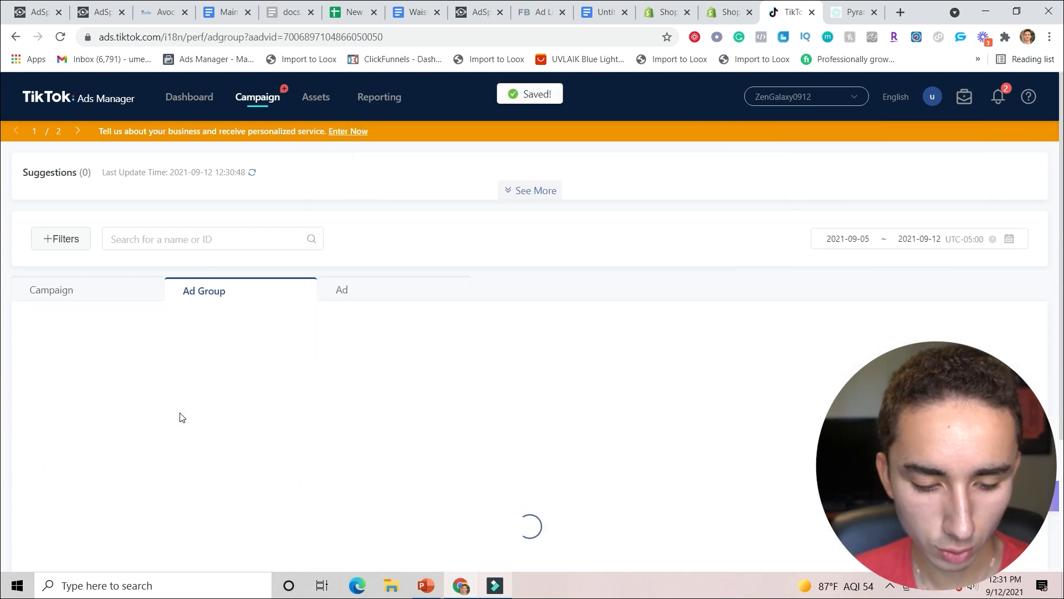
Open the second ad group in the list for editing.
{"action": "left_click", "coordinate": [172, 429]}
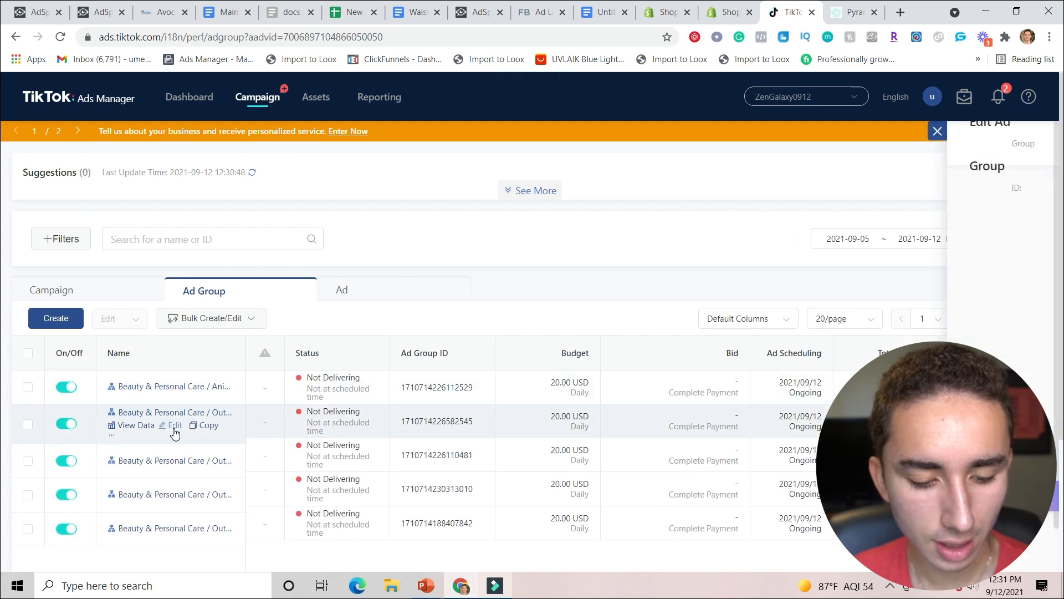